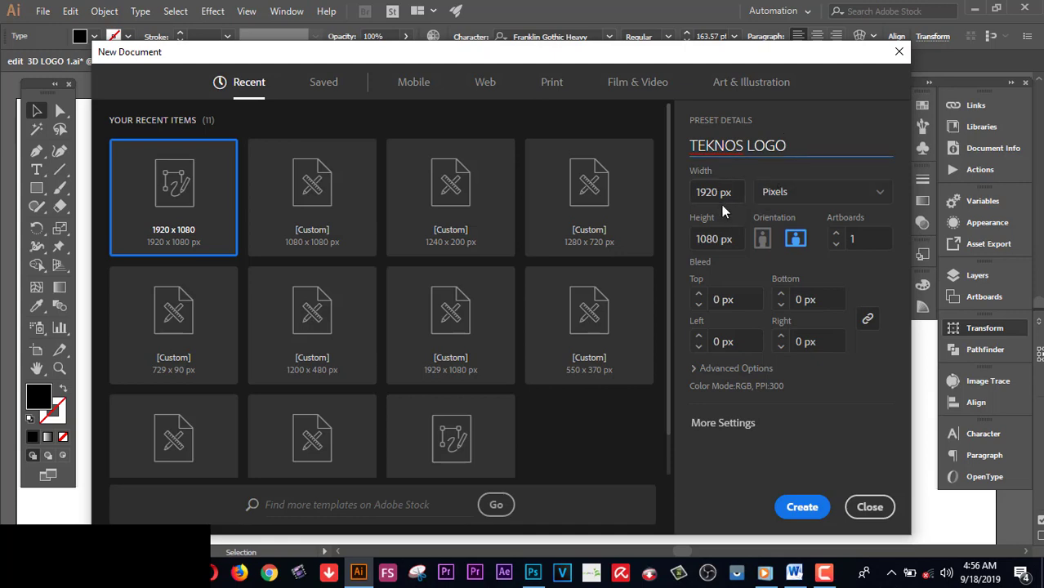
Create the TEKNOS LOGO document at 1920 x 1080 px with one landscape artboard.
key("Tab")
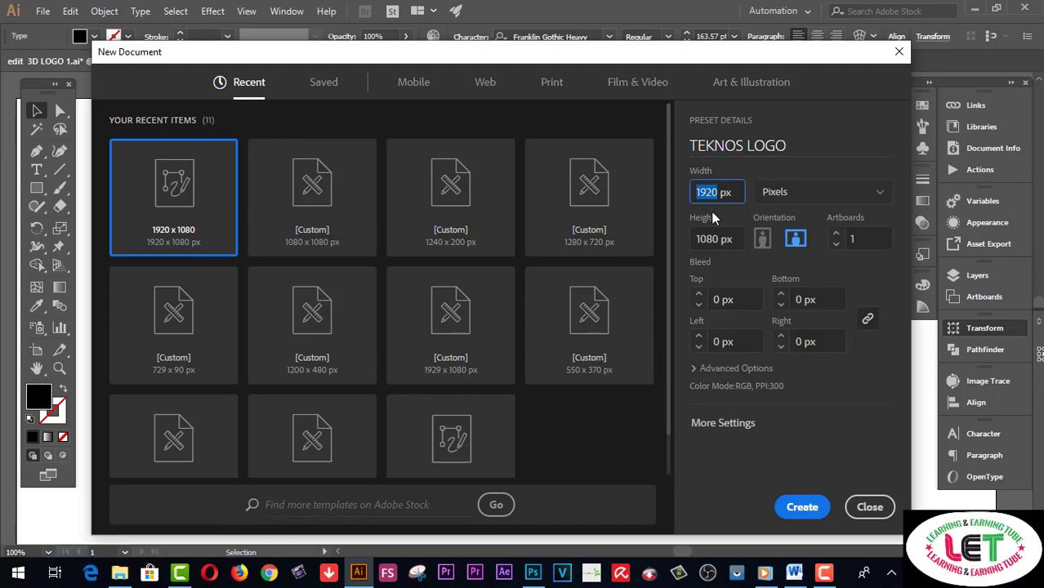
key("Tab")
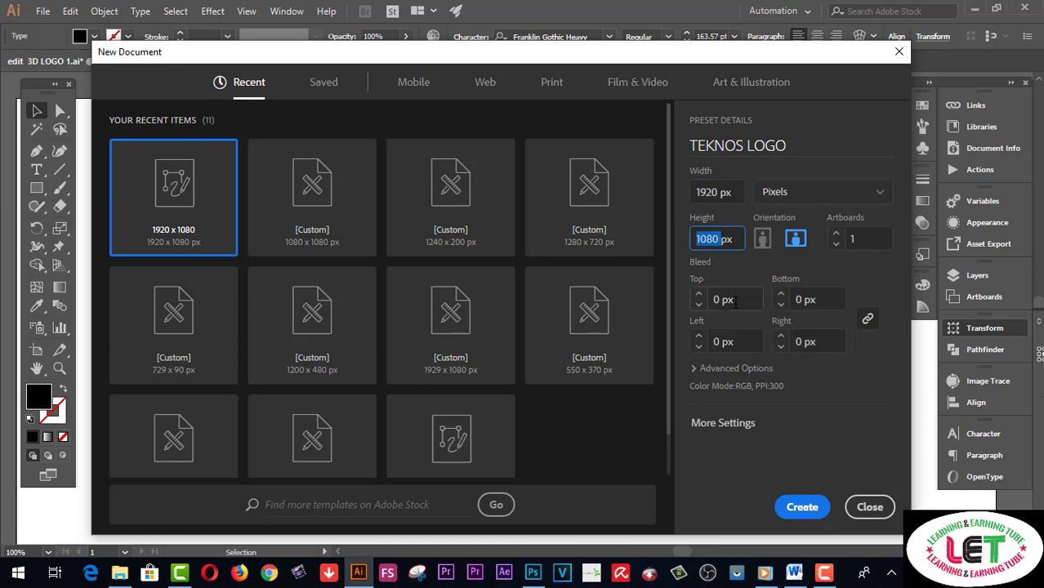
left_click(807, 508)
mouse_move(829, 576)
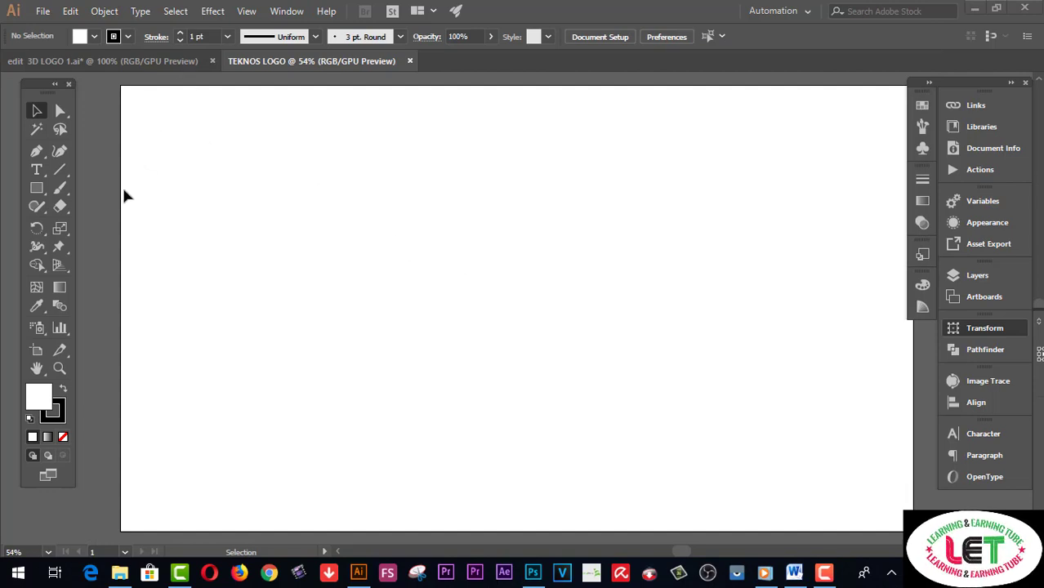
Add the text TEKNOS to the artboard and scale it up to about 265 pt.
left_click(37, 170)
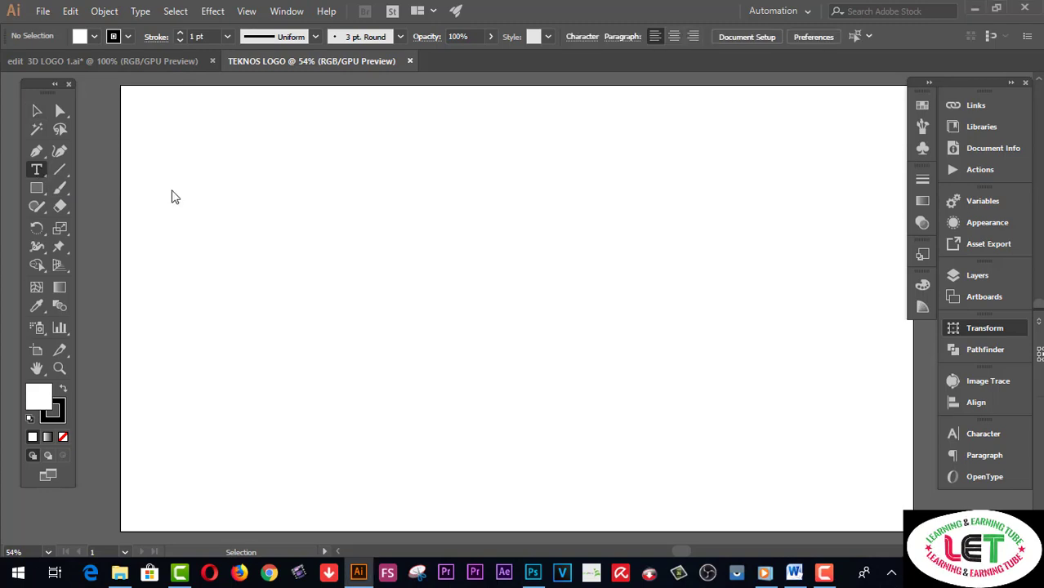
left_click(304, 224)
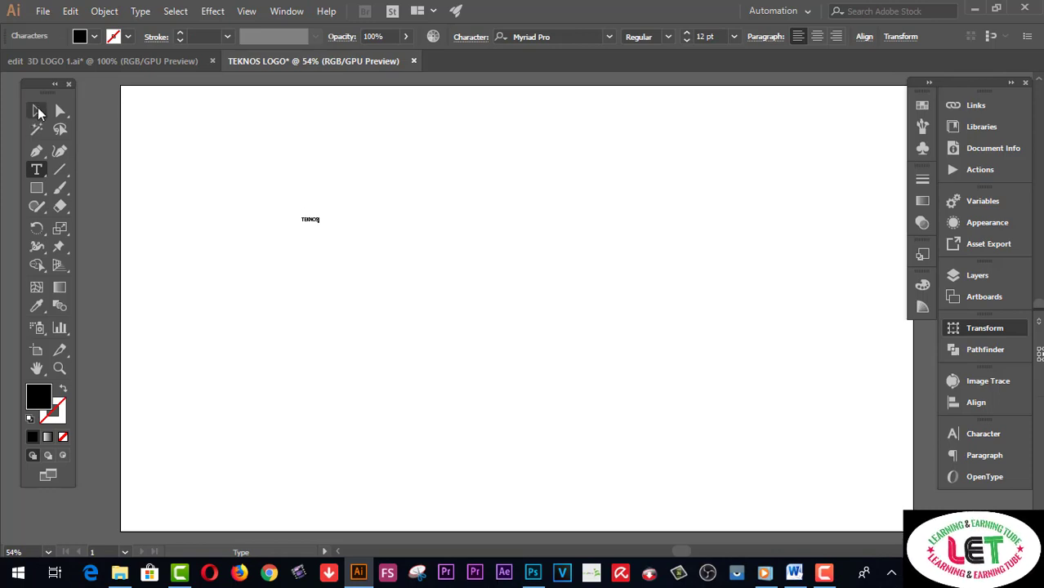
left_click(37, 111)
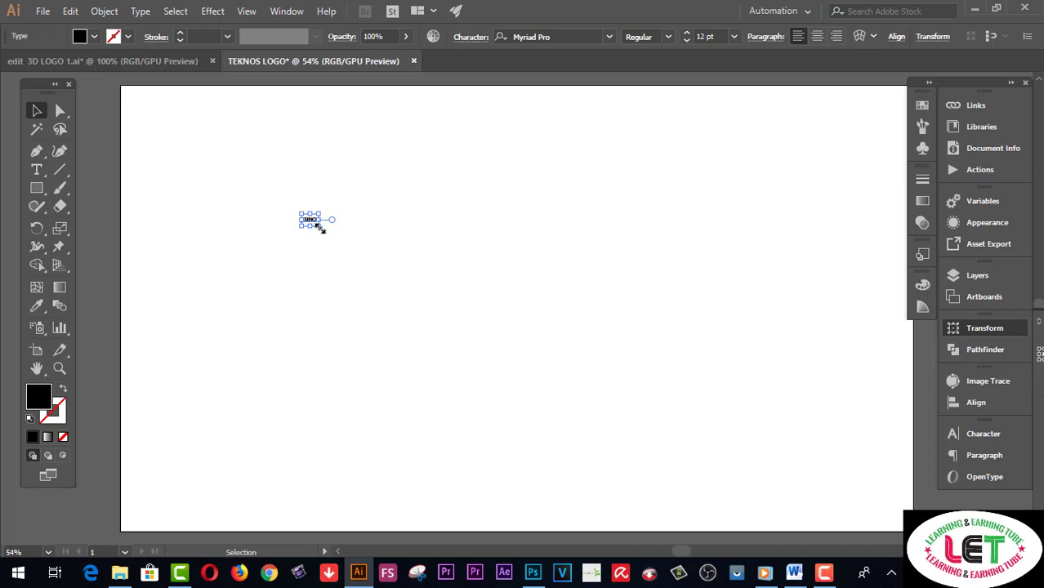
left_click_drag(321, 228, 550, 357)
left_click_drag(482, 240, 536, 305)
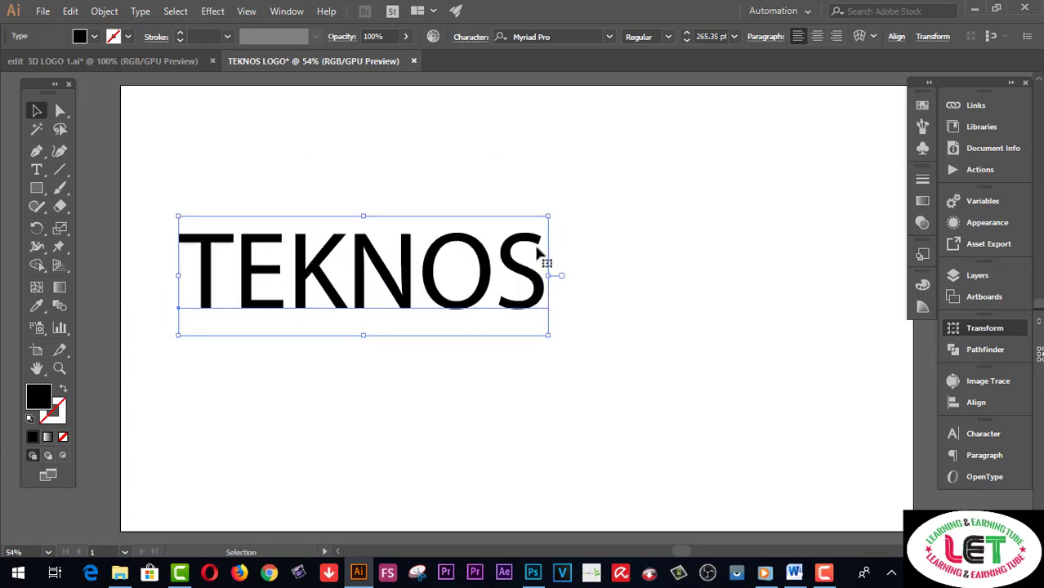
Set the TEKNOS text's font to Franklin Gothic Heavy.
left_click(470, 37)
left_click(477, 65)
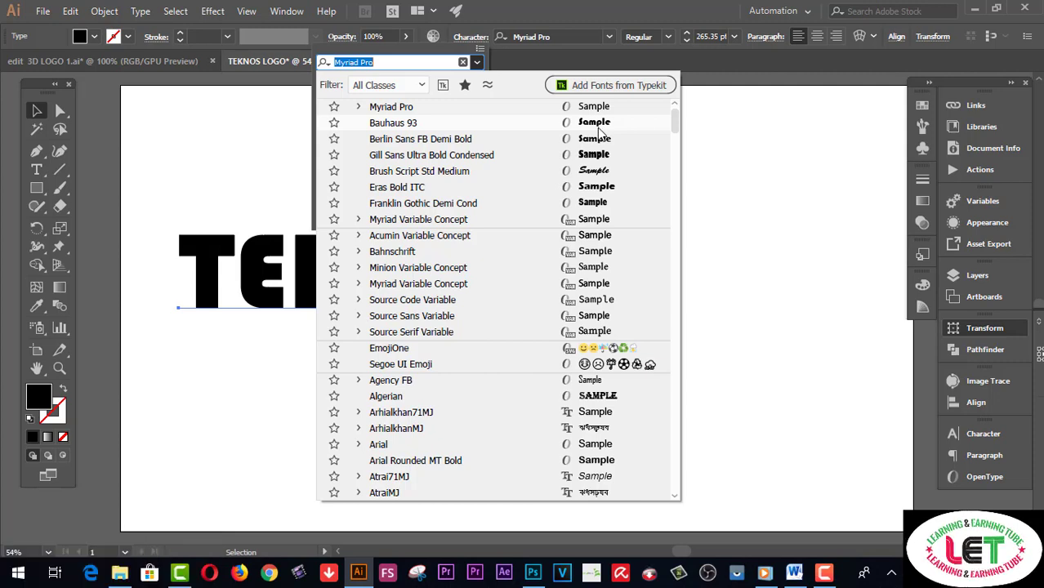
scroll(600, 133, "up", 1)
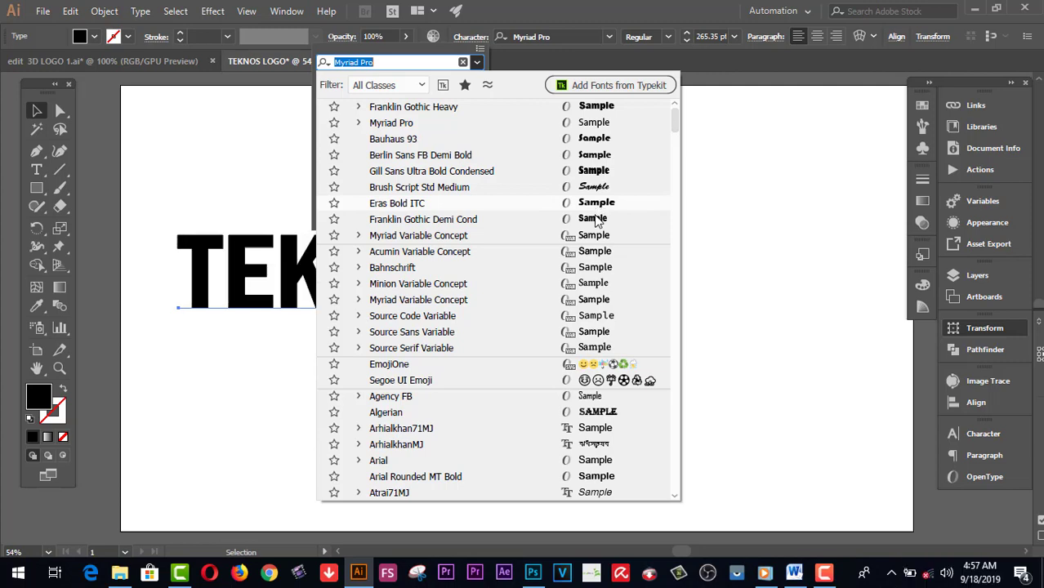
left_click(596, 110)
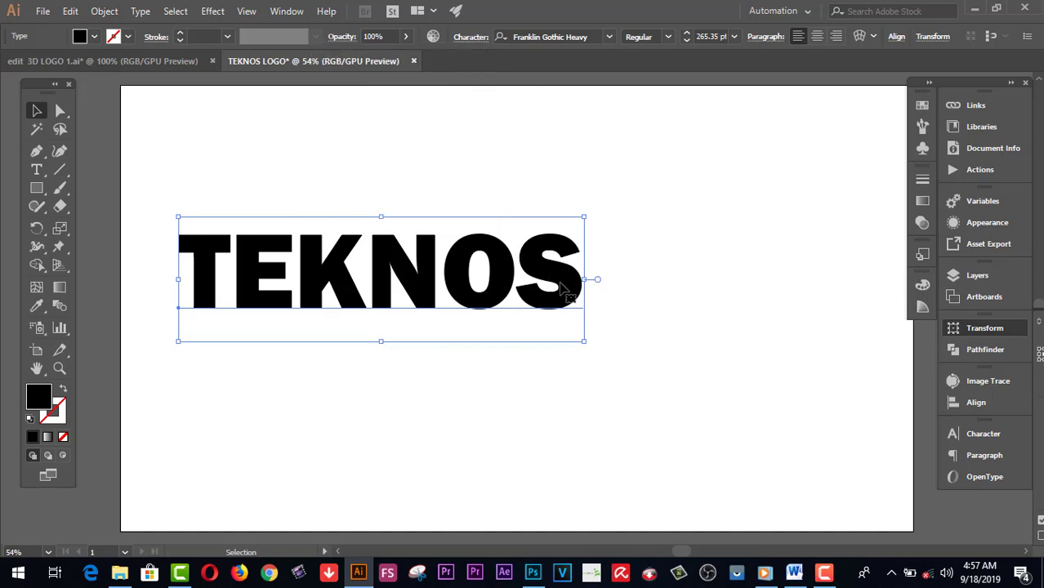
Duplicate the TEKNOS text past the artboard's lower-left corner and enlarge the text on the artboard to about 368 pt.
left_click_drag(572, 288, 203, 518)
left_click_drag(578, 368, 659, 308)
left_click_drag(669, 357, 746, 402)
left_click_drag(725, 296, 750, 328)
left_click(722, 187)
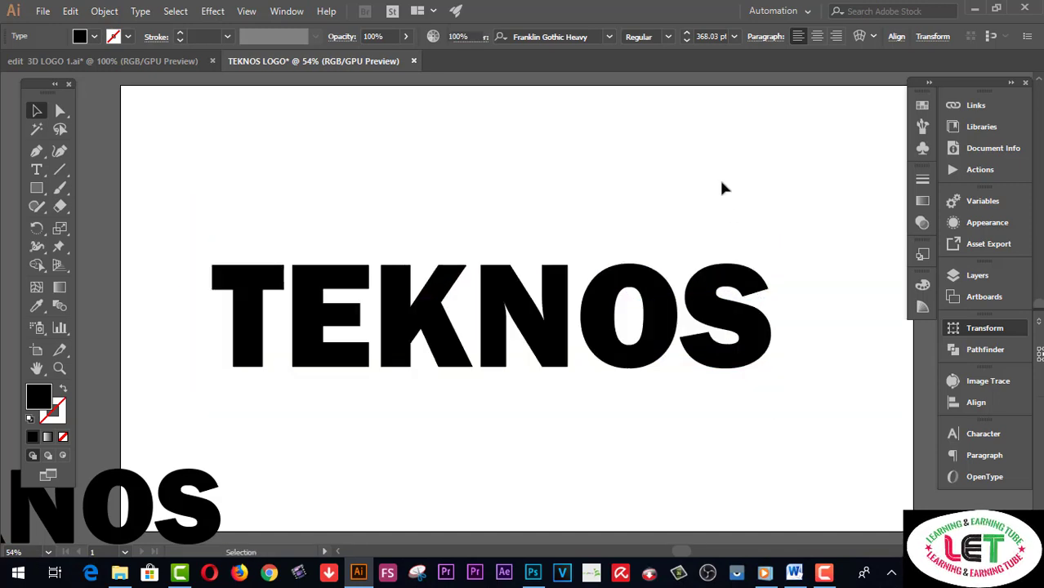
Transfer the enlarged TEKNOS text into the edit 3D LOGO 1.ai document and position it below the small sample logo.
left_click(728, 334)
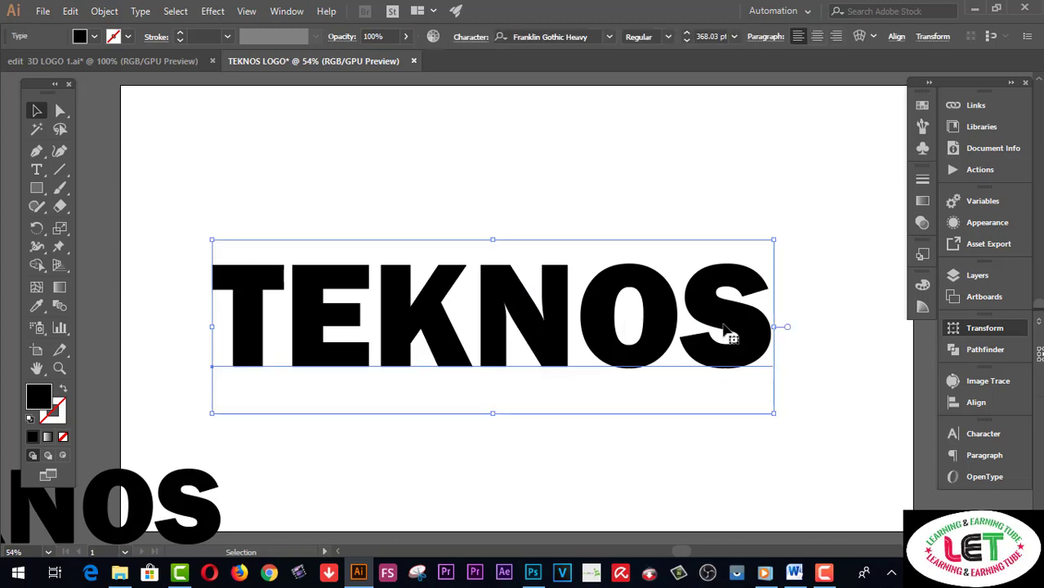
left_click_drag(730, 327, 354, 247)
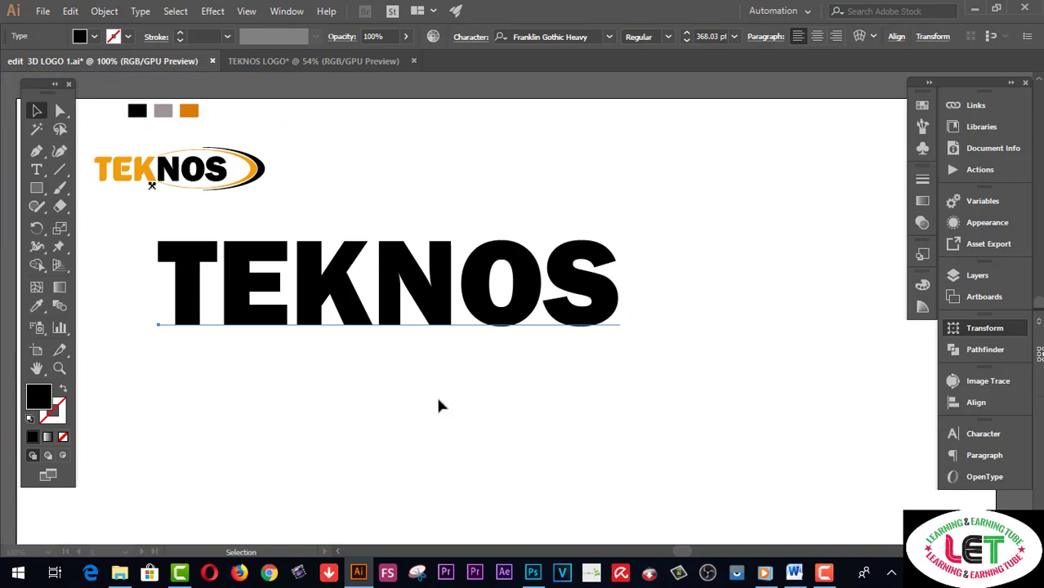
left_click_drag(429, 411, 834, 461)
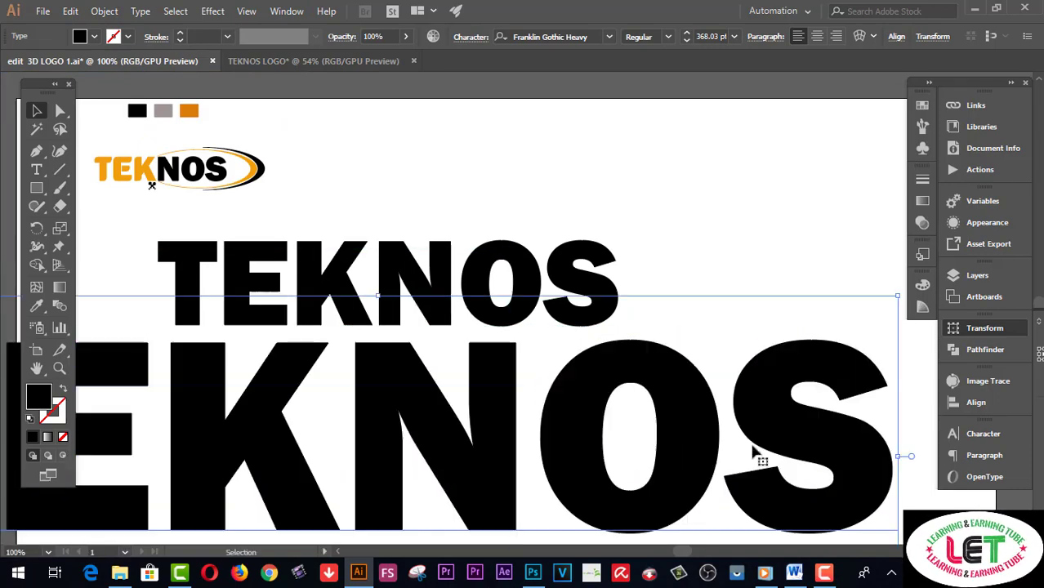
left_click_drag(676, 420, 815, 408)
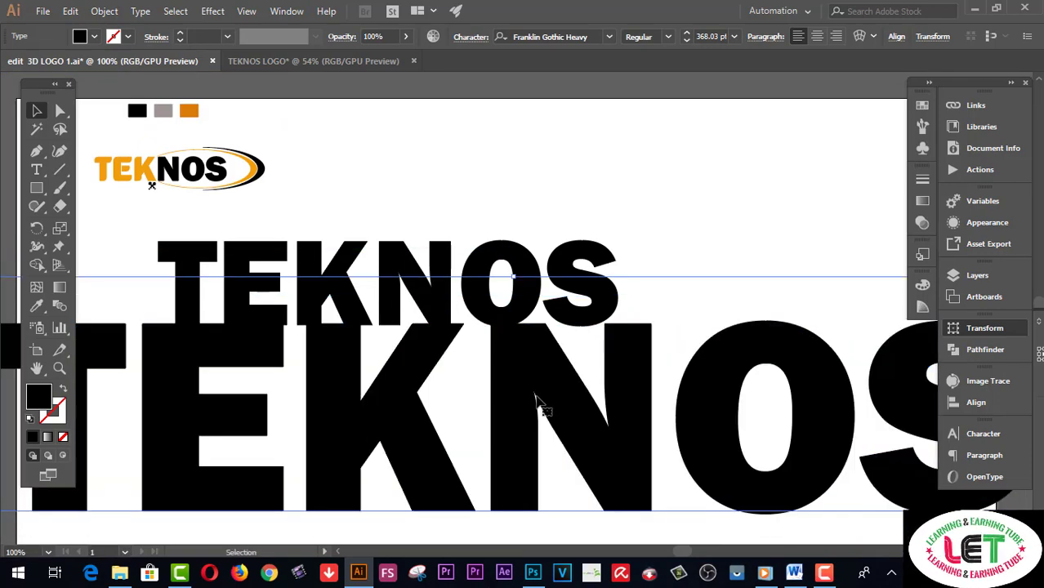
left_click_drag(536, 401, 683, 399)
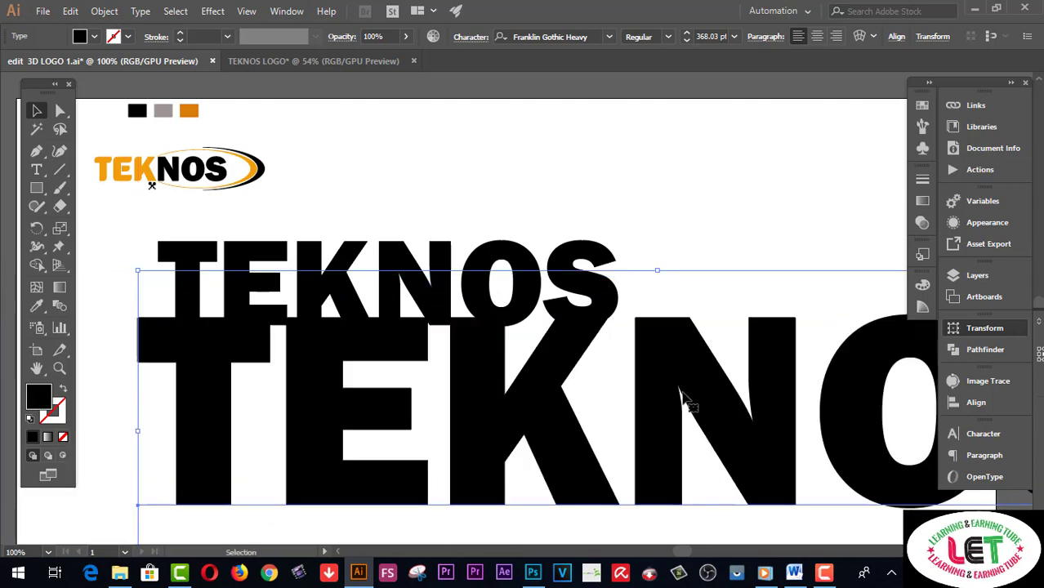
Delete the older, smaller black TEKNOS text and move the large one up beneath the sample logo.
left_click(566, 247)
key("Delete")
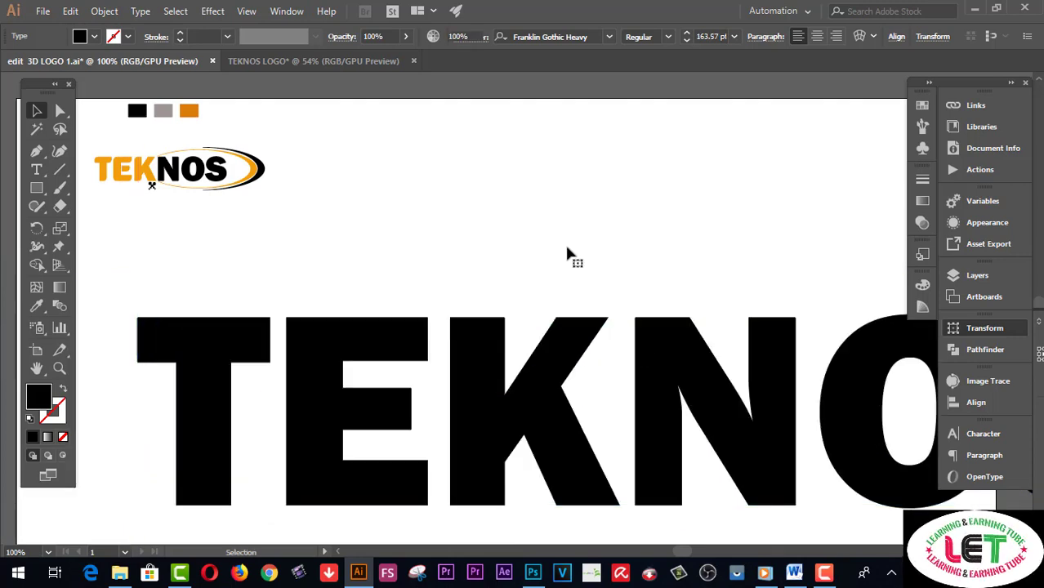
left_click_drag(573, 354, 546, 275)
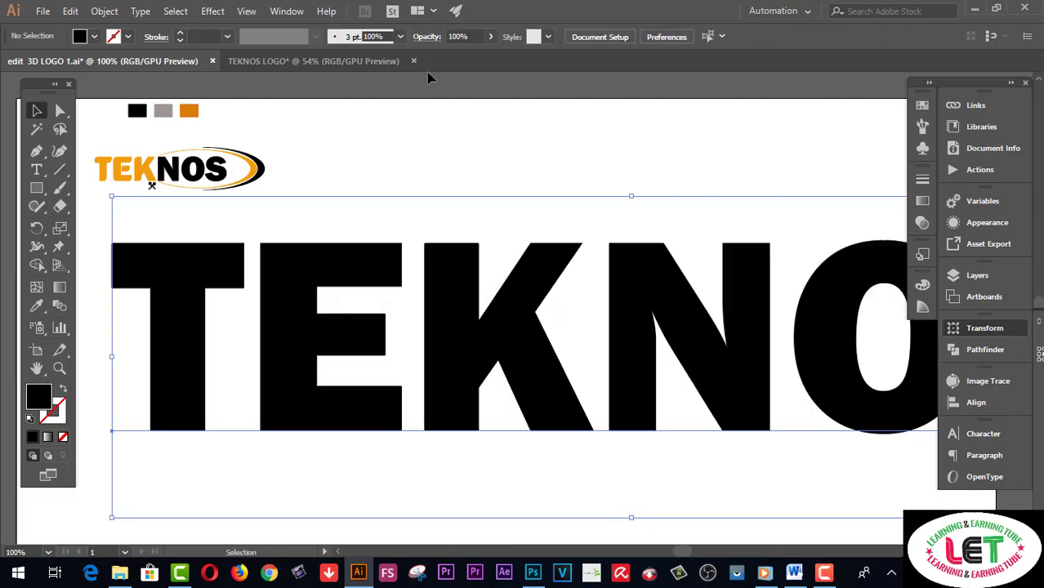
Close the TEKNOS LOGO document without saving its changes.
left_click(415, 61)
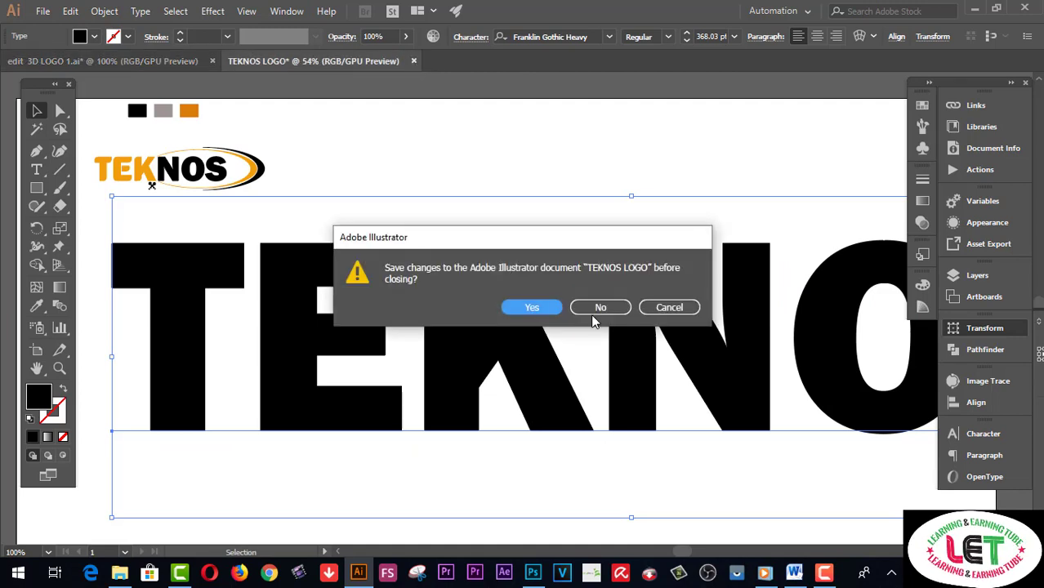
left_click(601, 308)
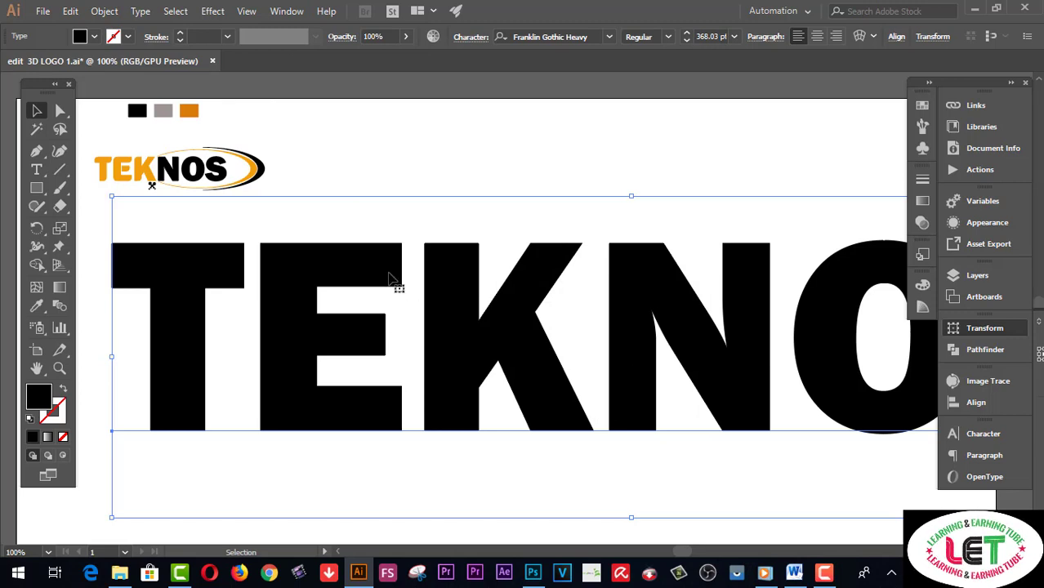
Shift the large TEKNOS text slightly down and left and expand it into editable shapes.
mouse_move(366, 266)
left_mouse_down()
mouse_move(384, 273)
mouse_move(361, 268)
left_mouse_up()
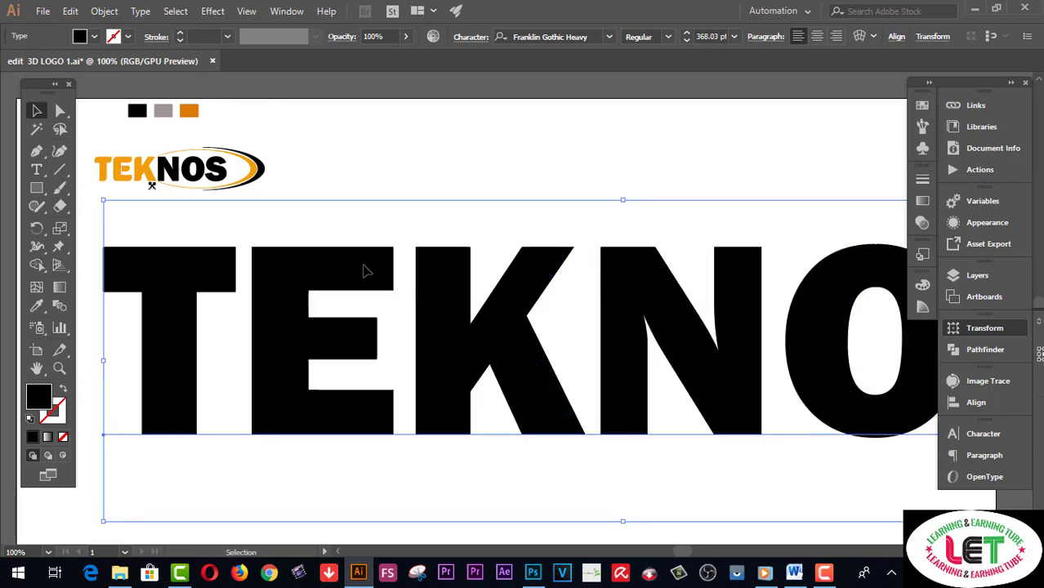
left_click(101, 11)
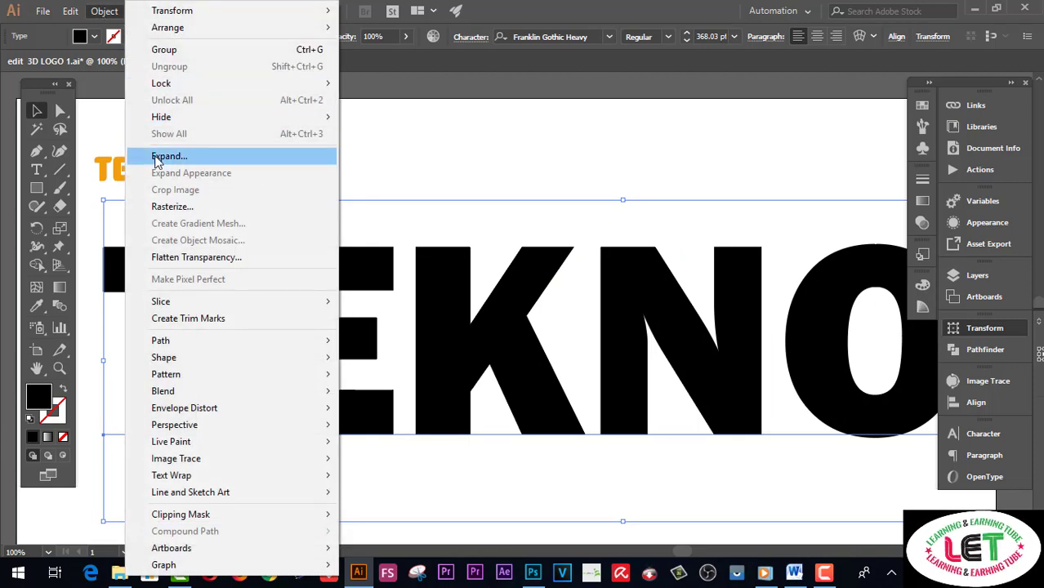
left_click(157, 157)
left_click(485, 368)
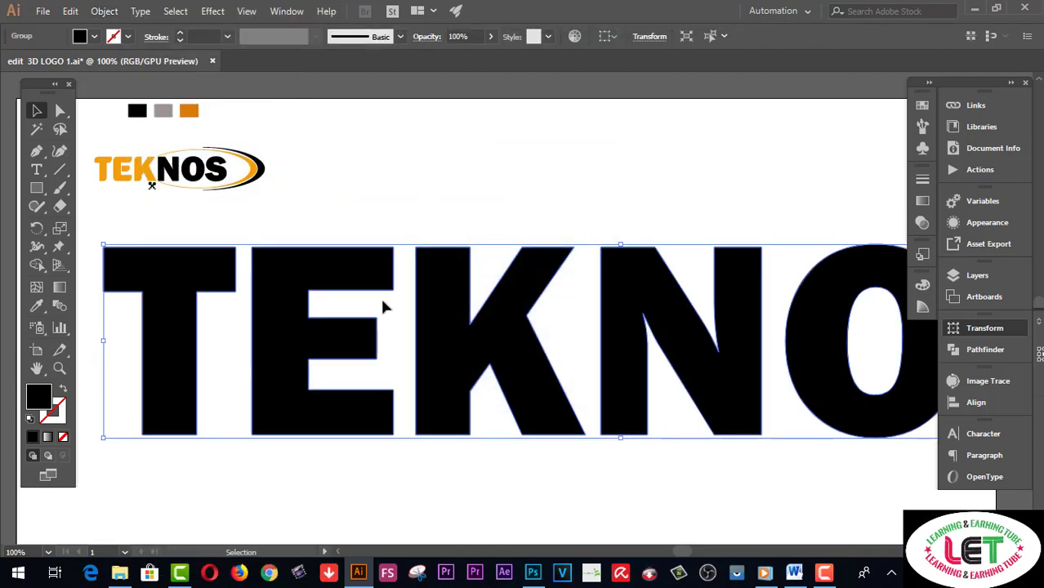
Ungroup the expanded TEKNOS lettering and check that the T, K and N can be selected individually.
right_click(362, 267)
left_click(438, 394)
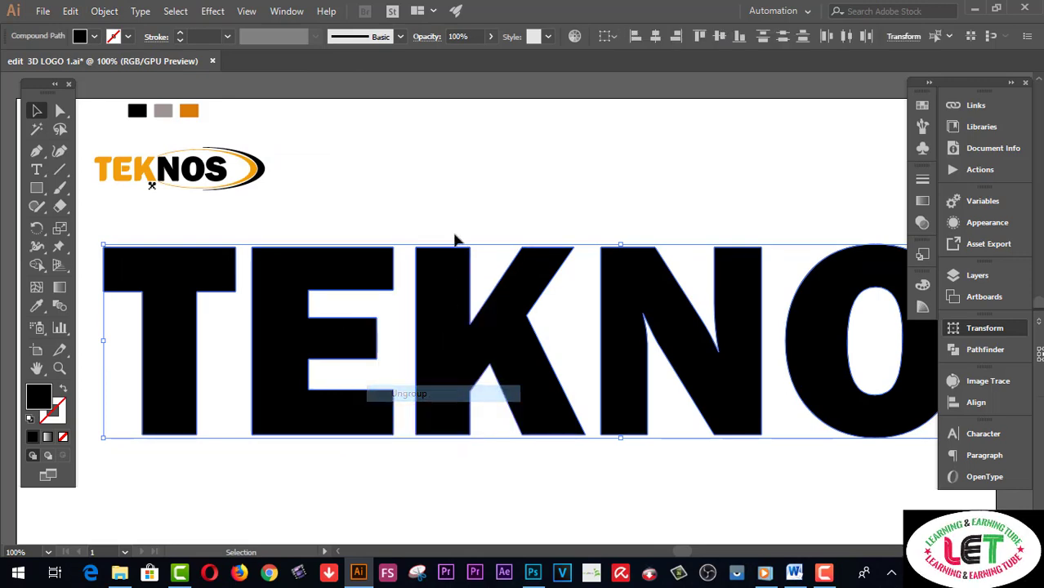
left_click(455, 239)
left_click(221, 279)
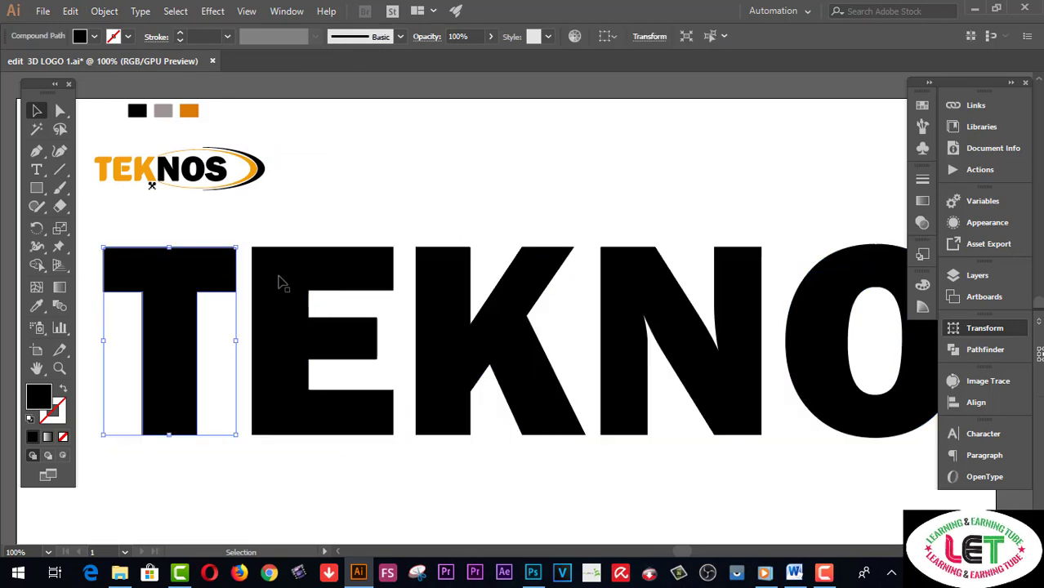
left_click(433, 280)
left_click(629, 278)
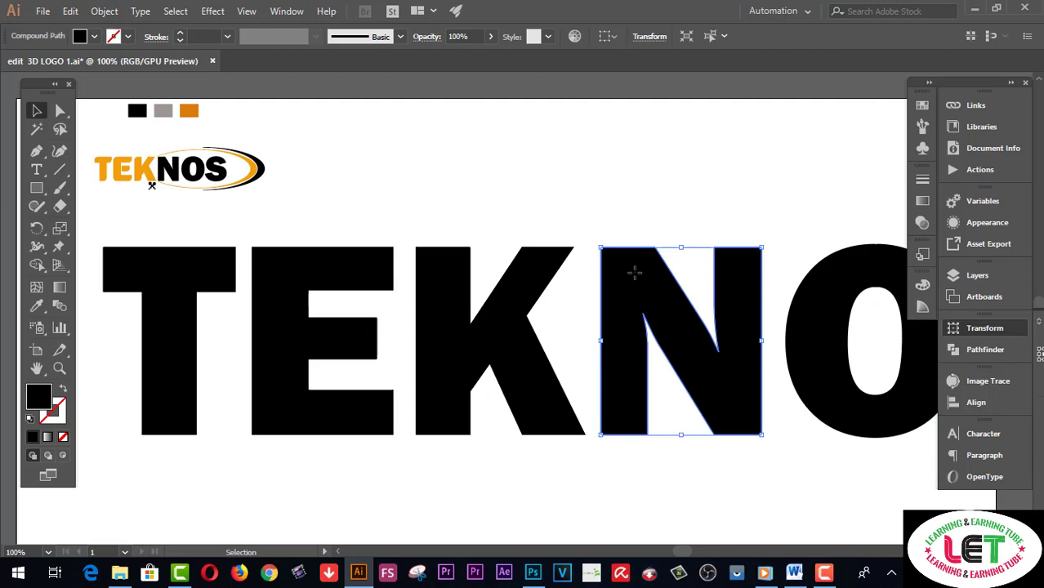
left_click(553, 196)
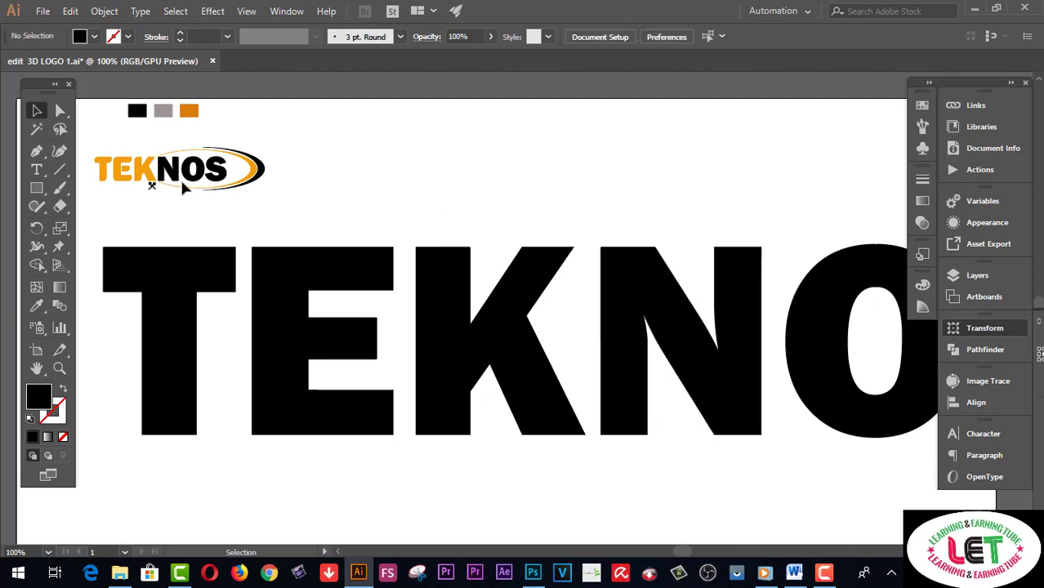
Stretch the small sample TEKNOS logo wider and slightly taller.
left_click(266, 173)
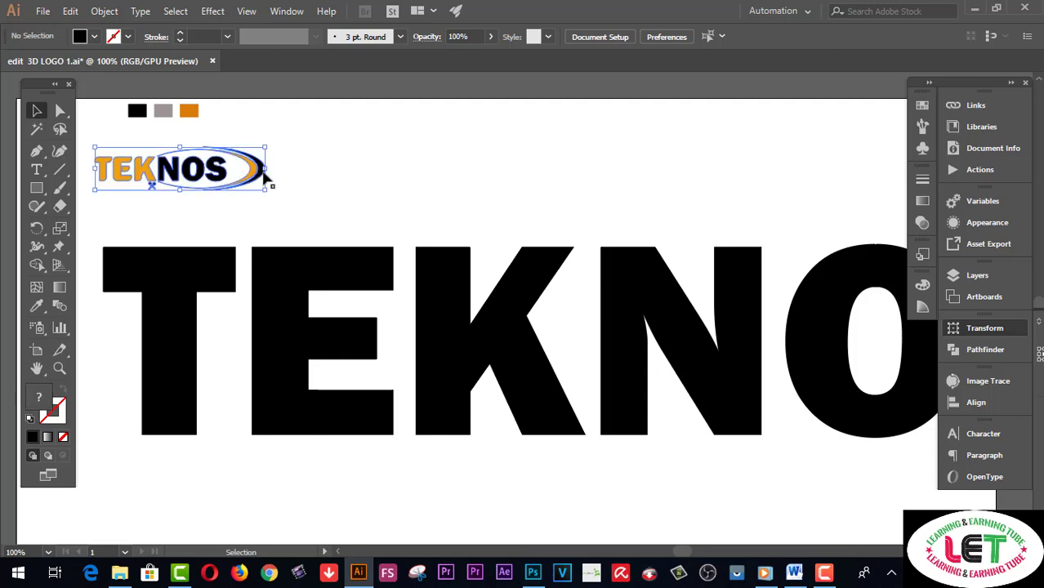
left_click_drag(266, 170, 339, 169)
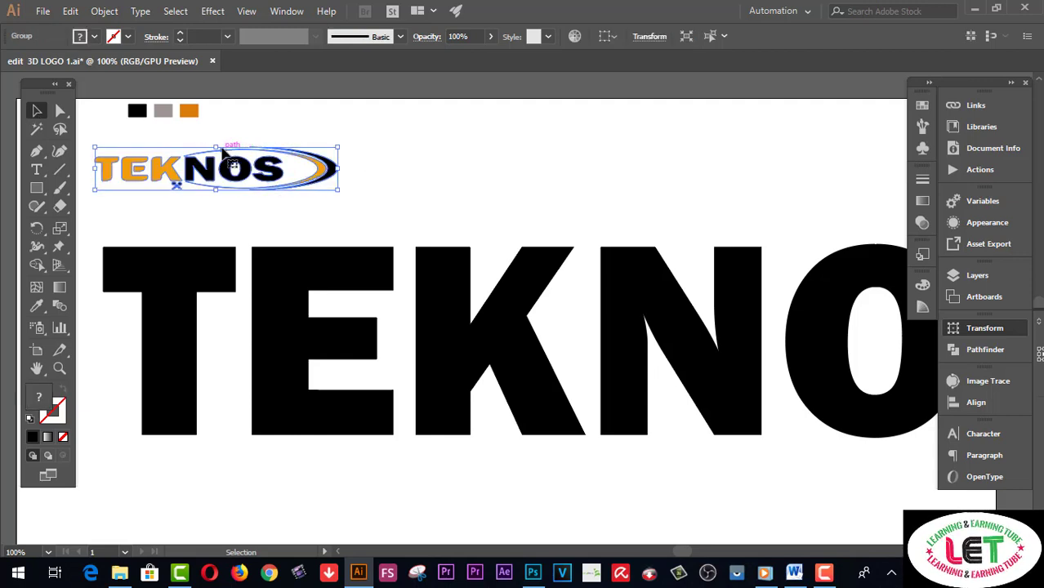
left_click_drag(221, 150, 221, 136)
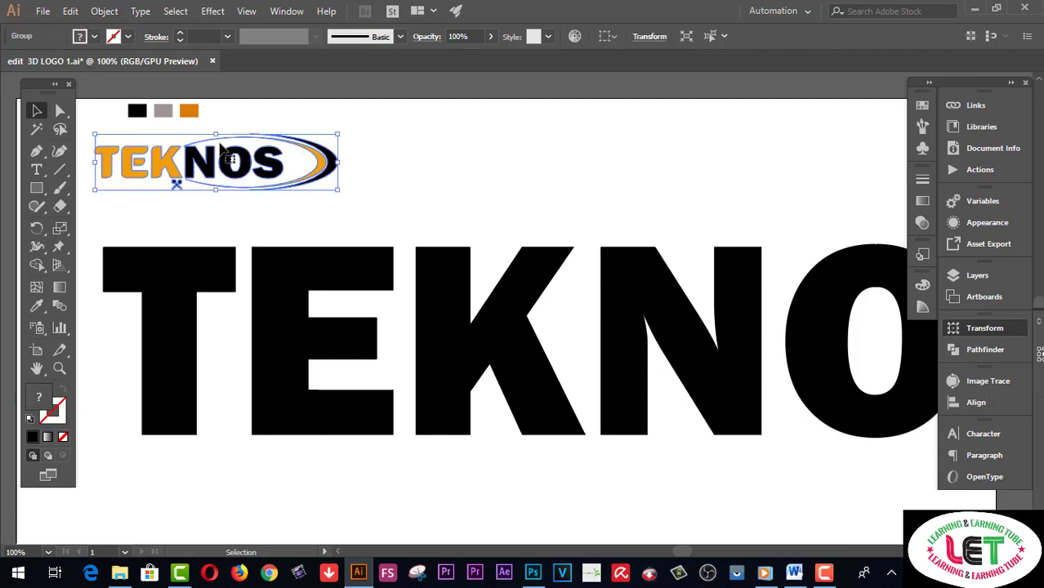
left_click(367, 141)
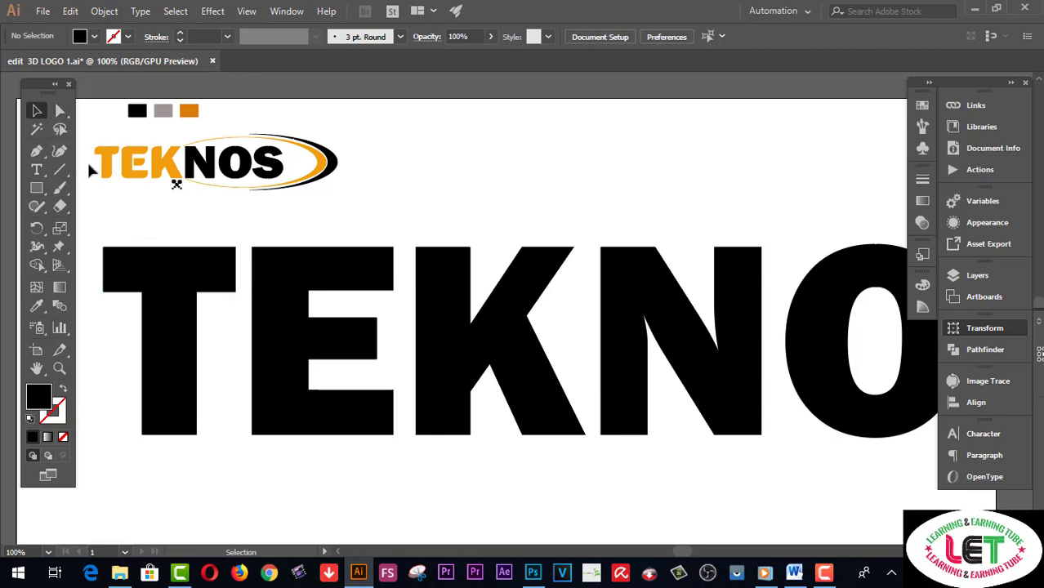
Round the upper-left corner of the large T's crossbar with a 30 px radius.
left_click(60, 110)
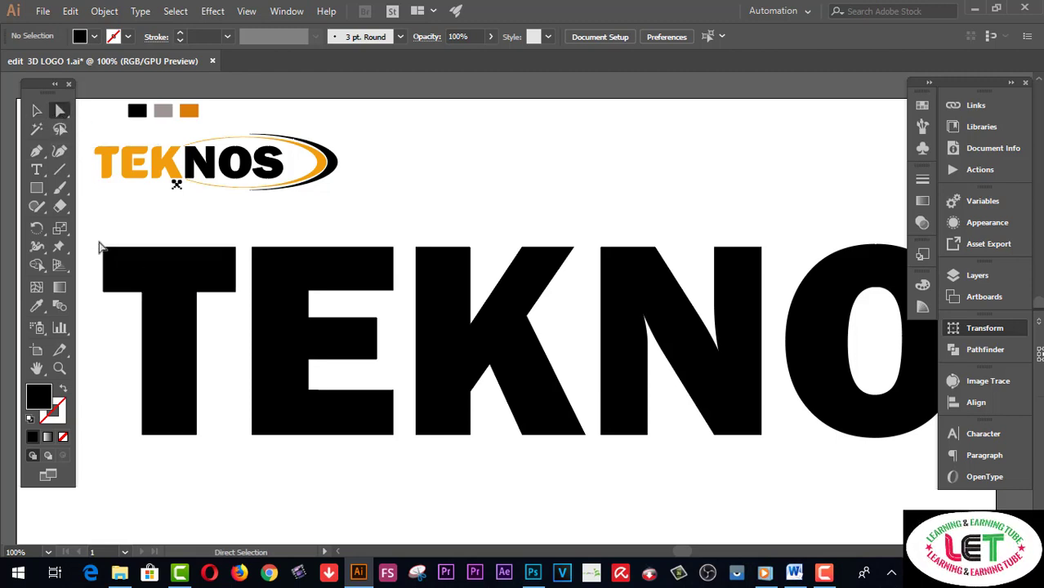
left_click_drag(93, 238, 119, 266)
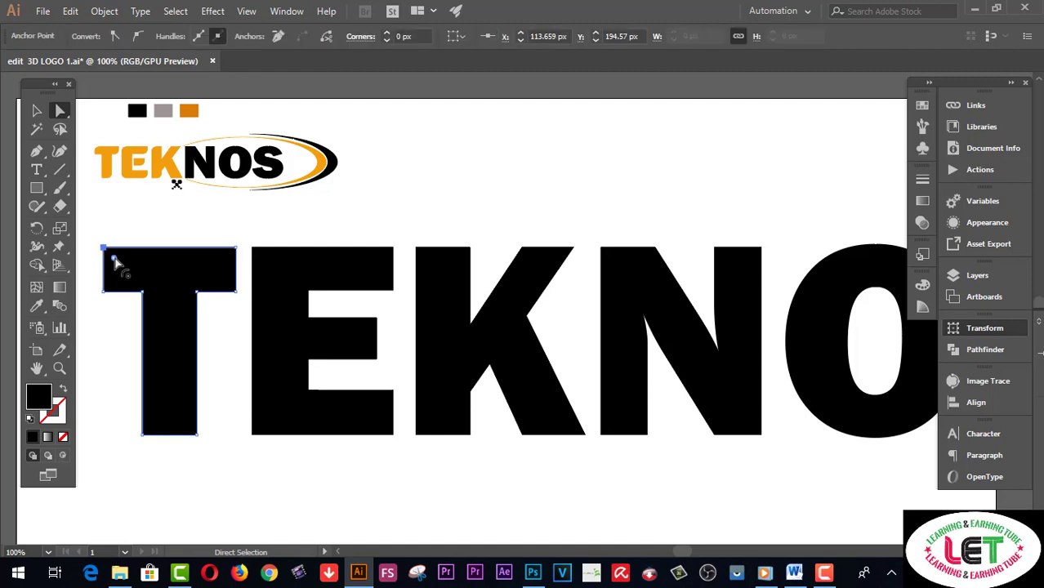
double_click(114, 260)
left_click(518, 263)
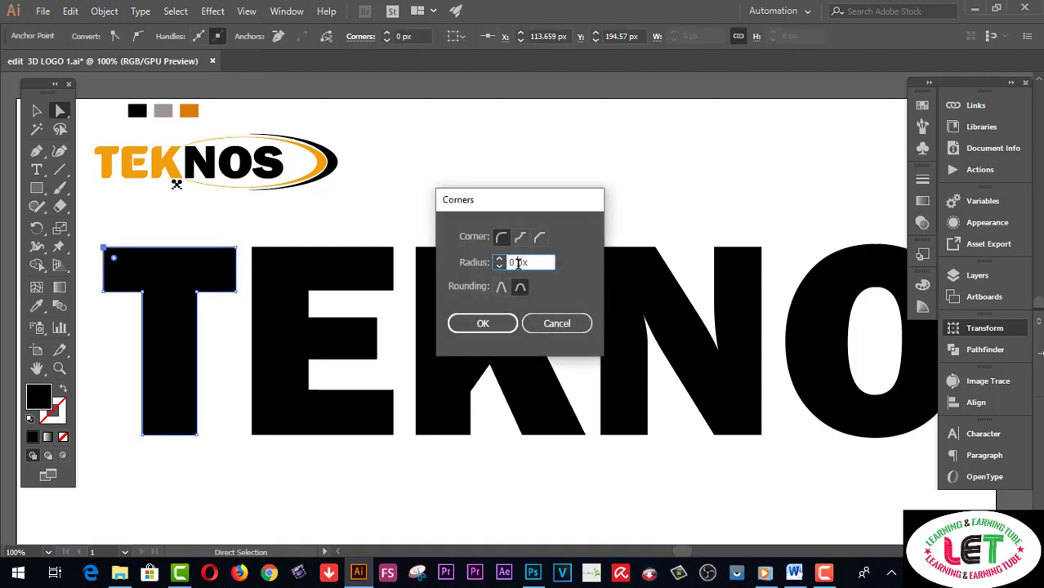
type("3")
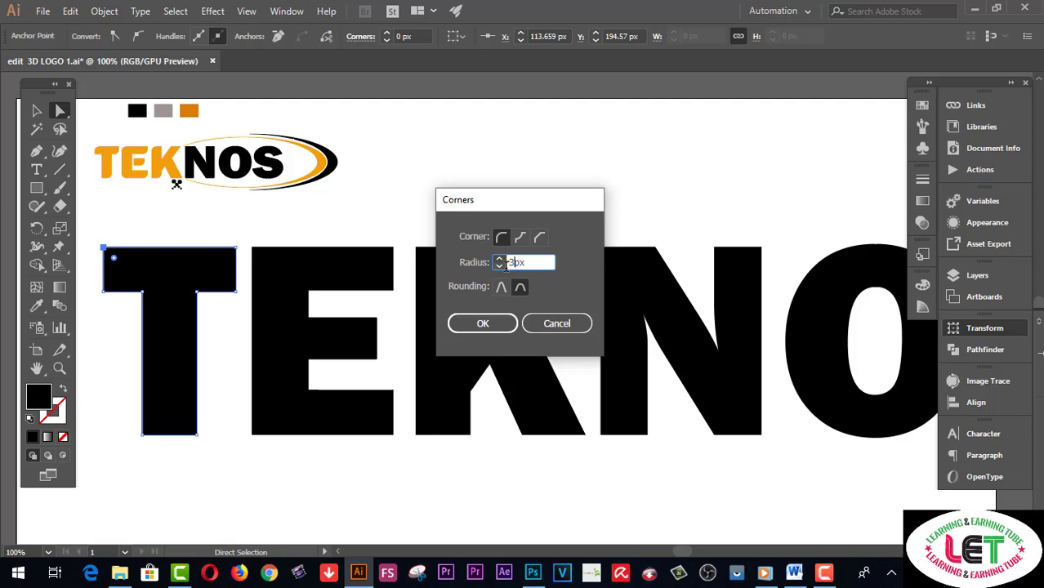
type("0")
left_click(483, 325)
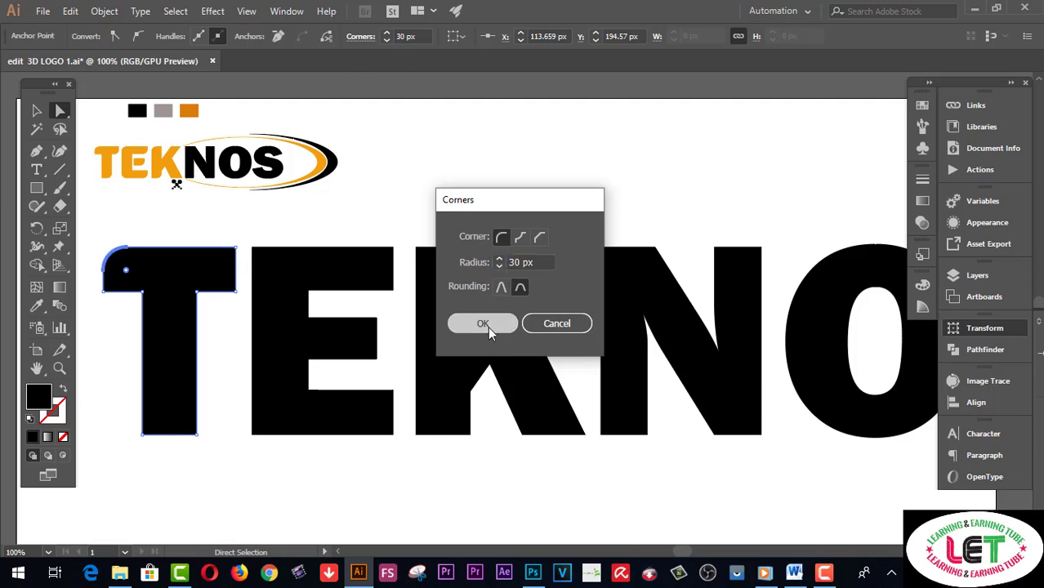
left_click(36, 111)
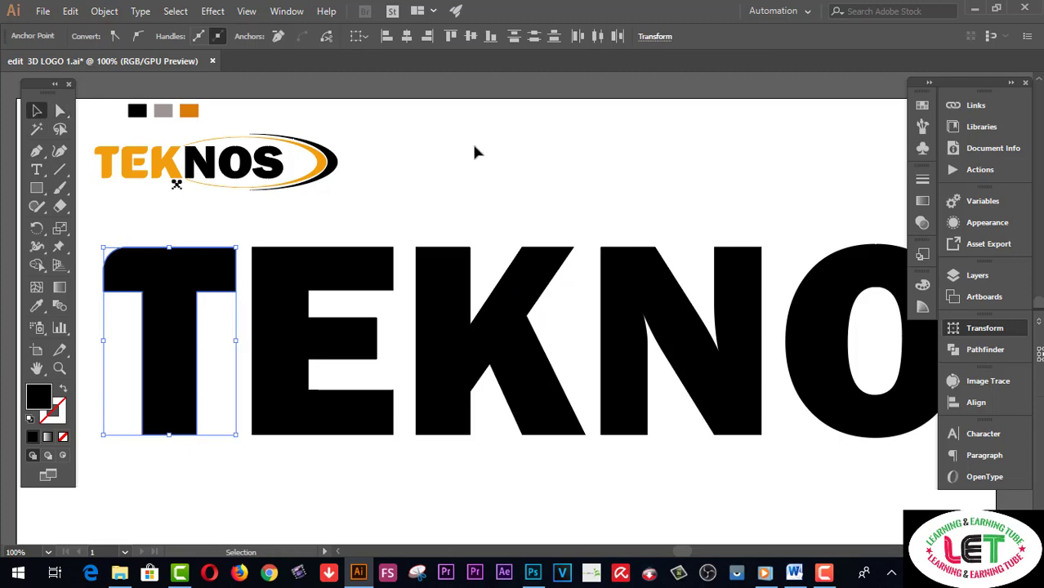
left_click(476, 148)
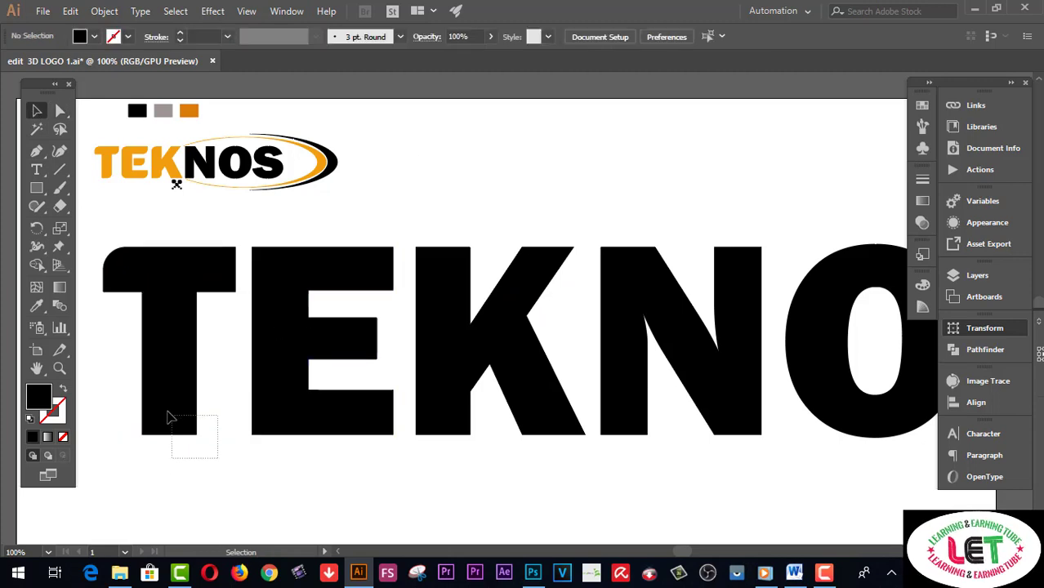
Round the lower-right corner of the large T's stem with a 30 px radius.
left_click_drag(167, 417, 169, 417)
left_click(200, 456)
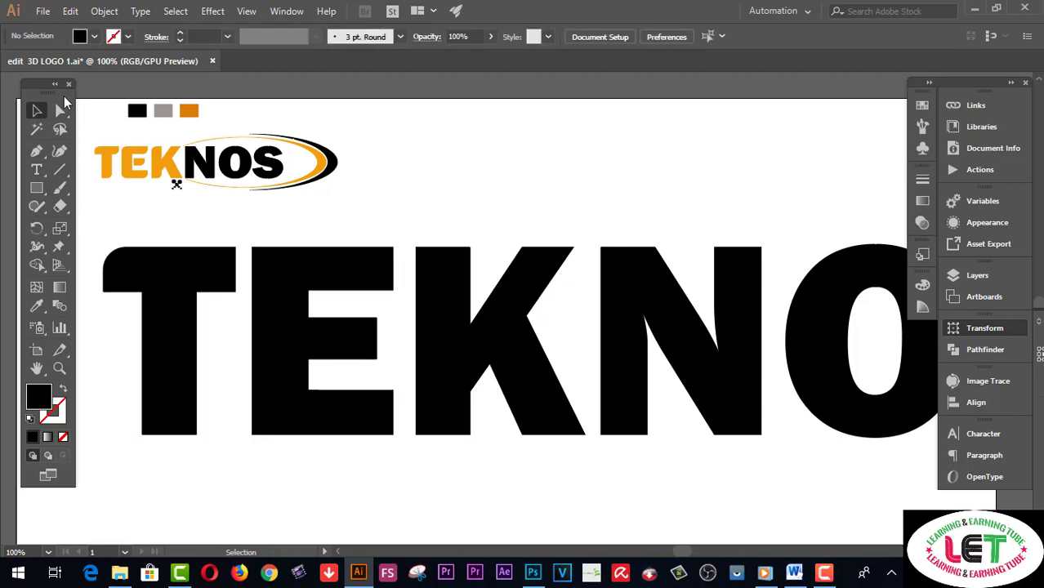
left_click(60, 111)
left_click_drag(233, 483, 187, 444)
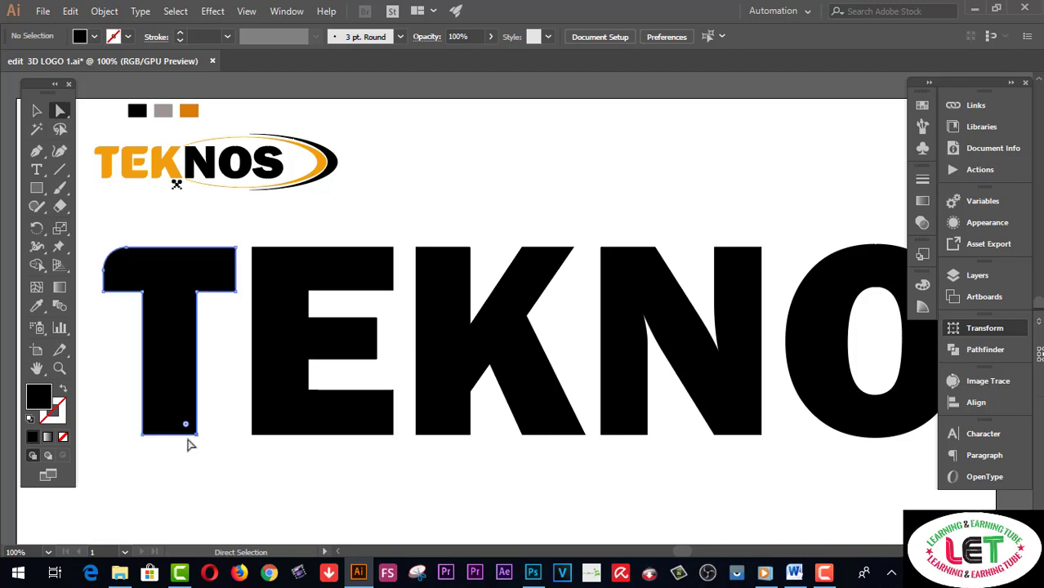
left_click(187, 430)
double_click(185, 424)
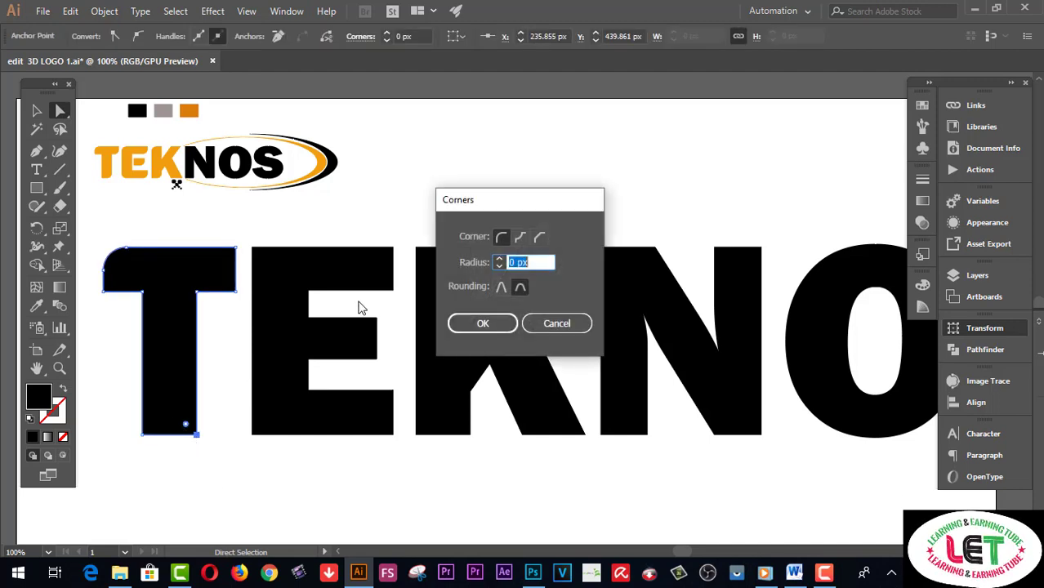
left_click(510, 262)
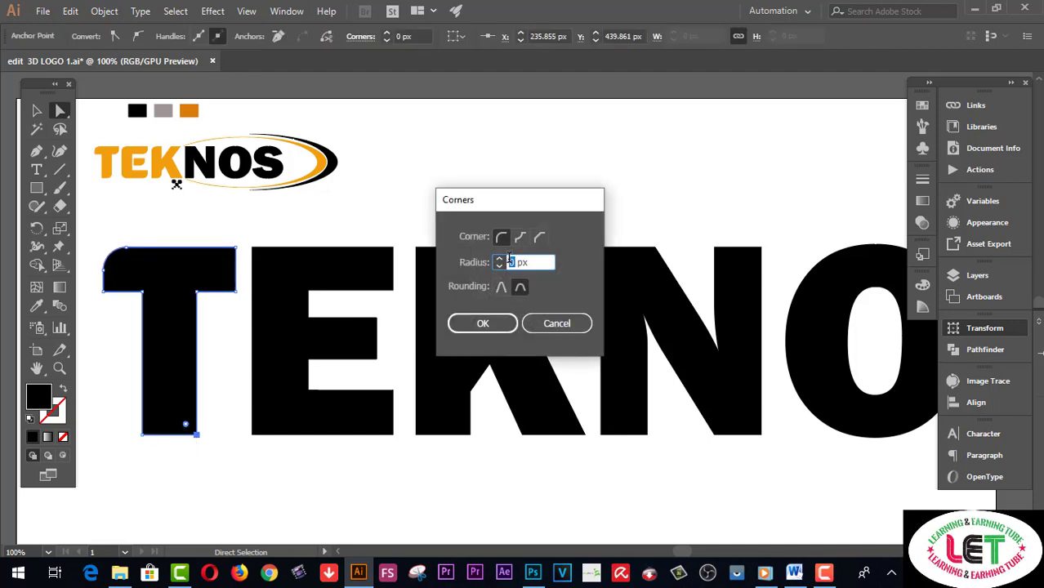
type("30")
left_click(507, 325)
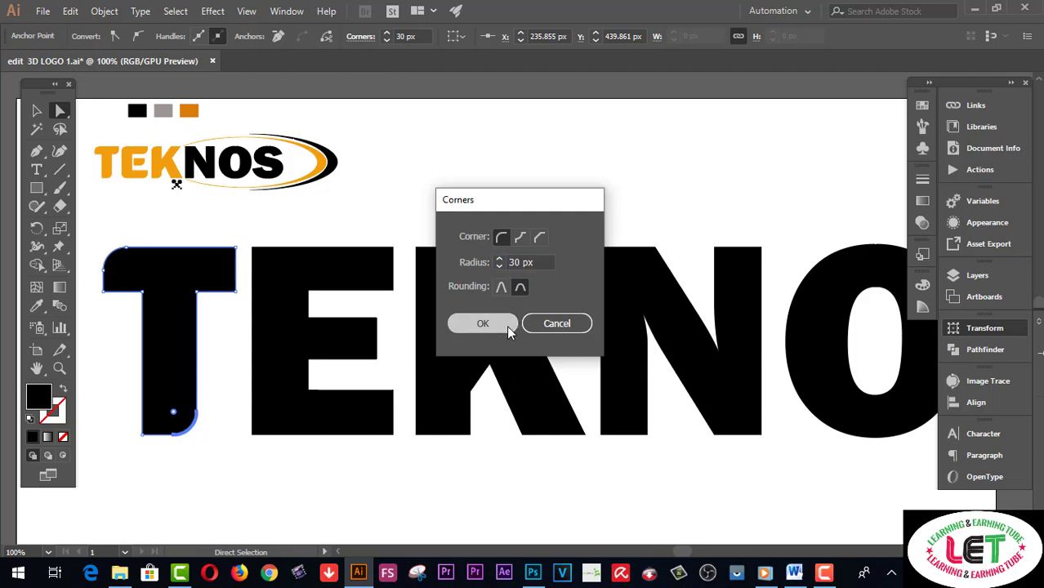
left_click(37, 111)
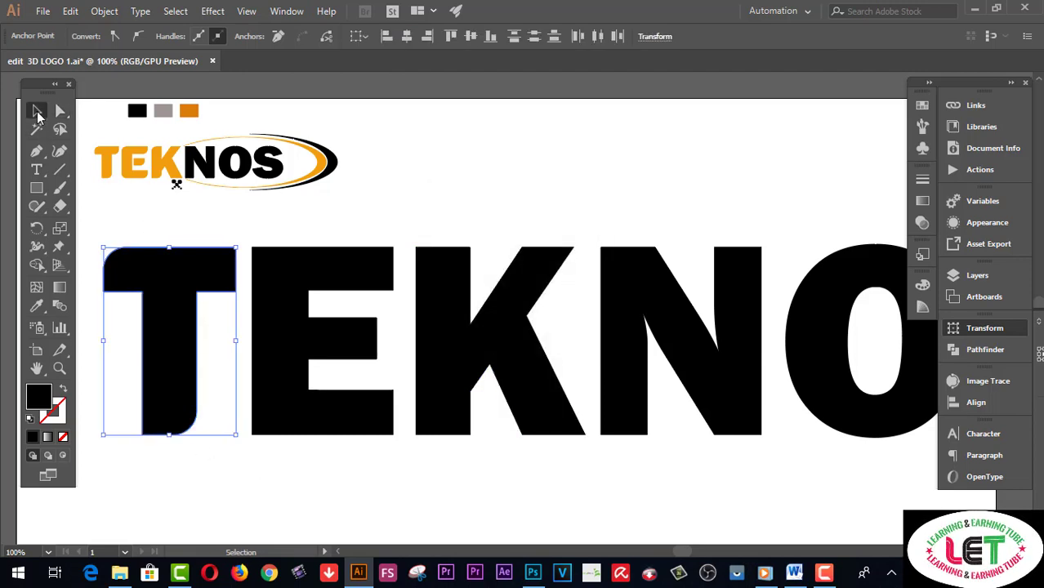
left_click(453, 161)
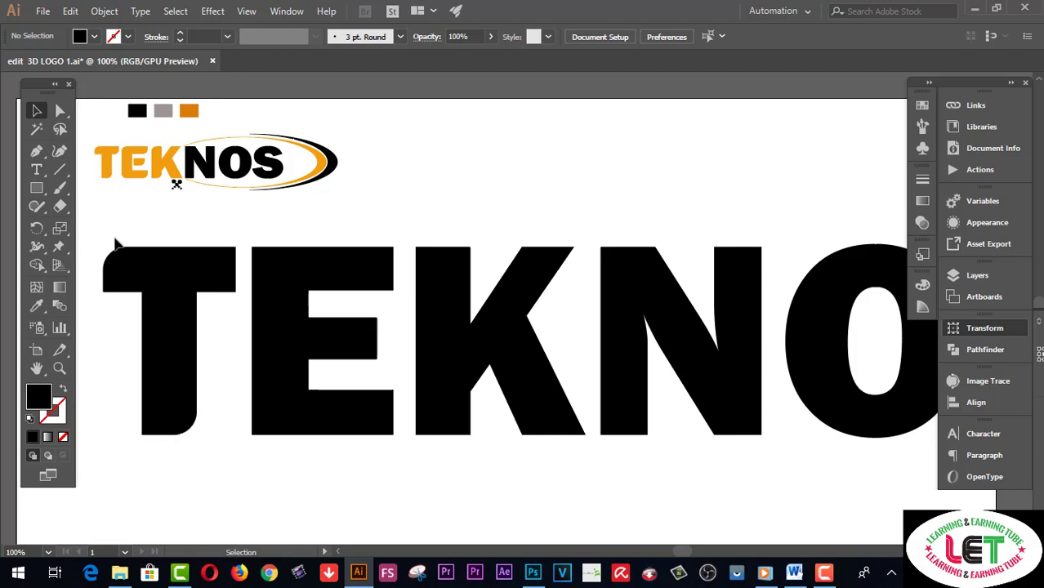
Round the lower-right corner of the large T's crossbar with a 30 px radius.
left_click(60, 111)
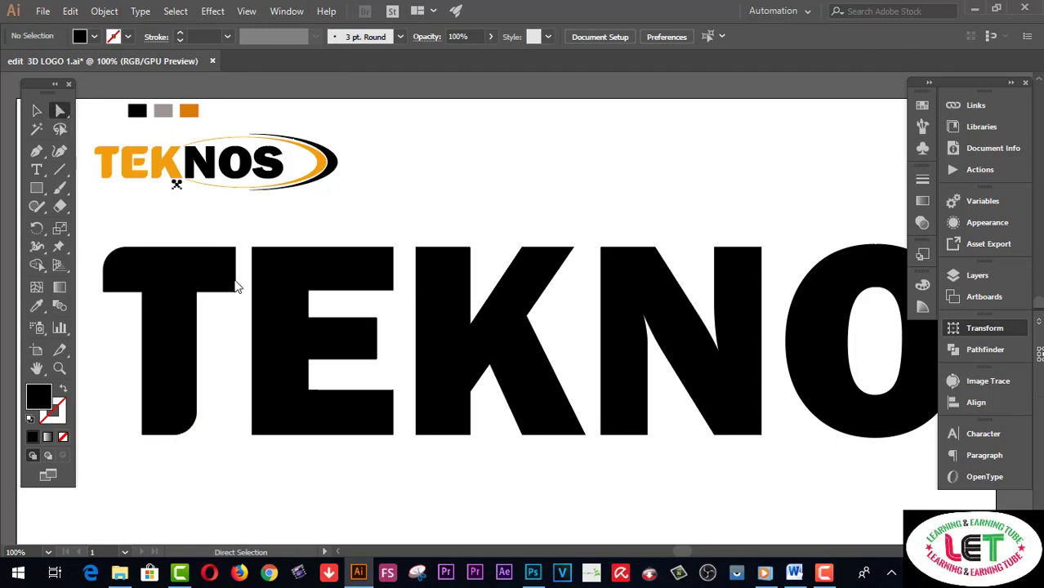
left_click(225, 285)
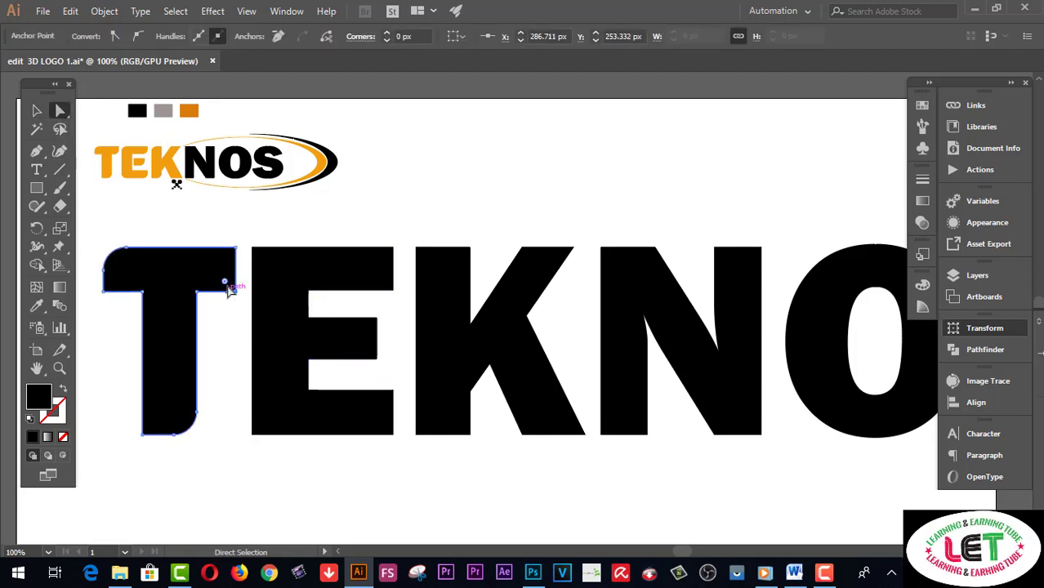
double_click(225, 283)
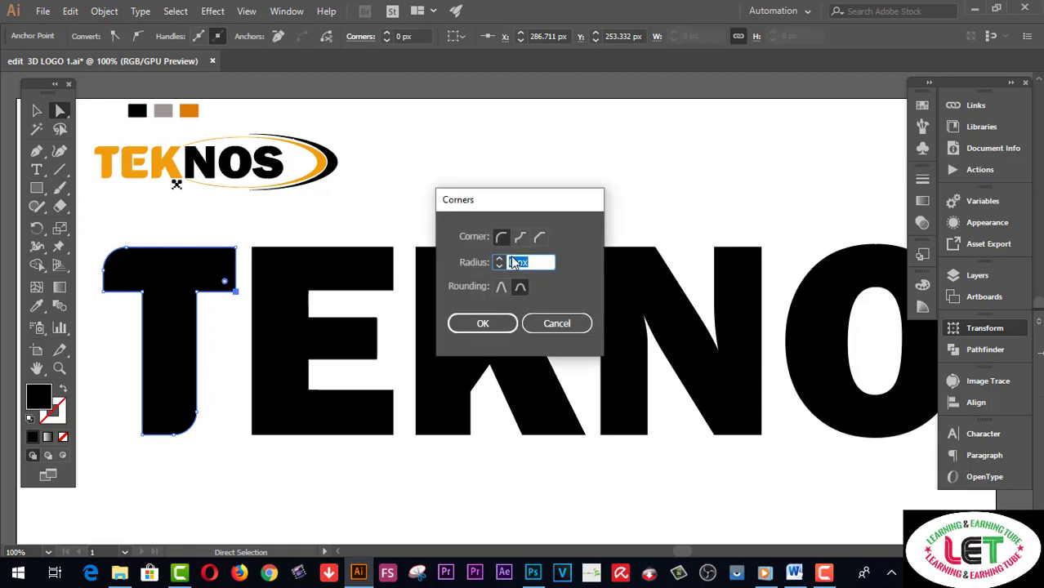
double_click(510, 262)
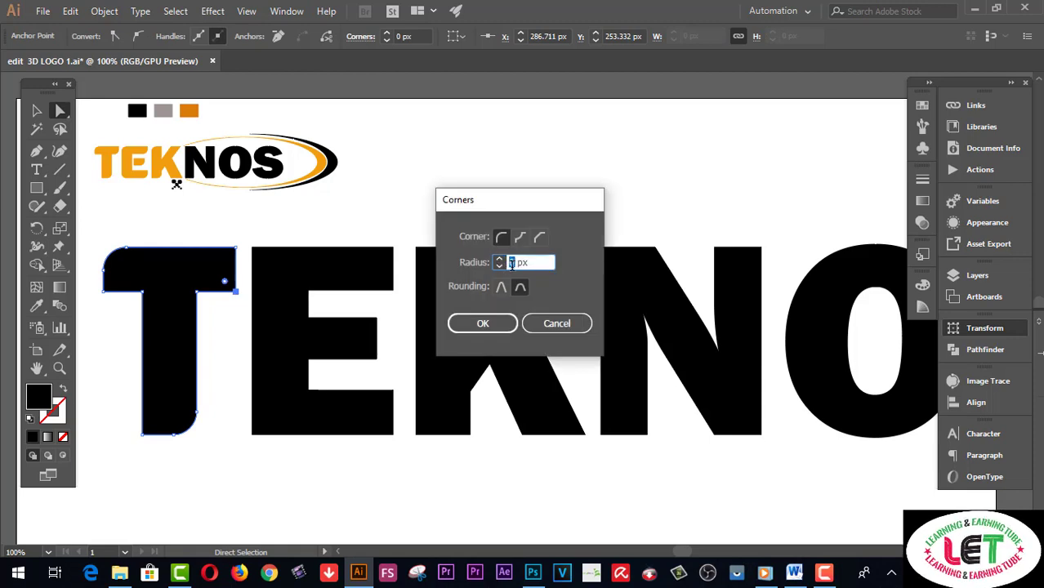
type("30")
left_click(490, 324)
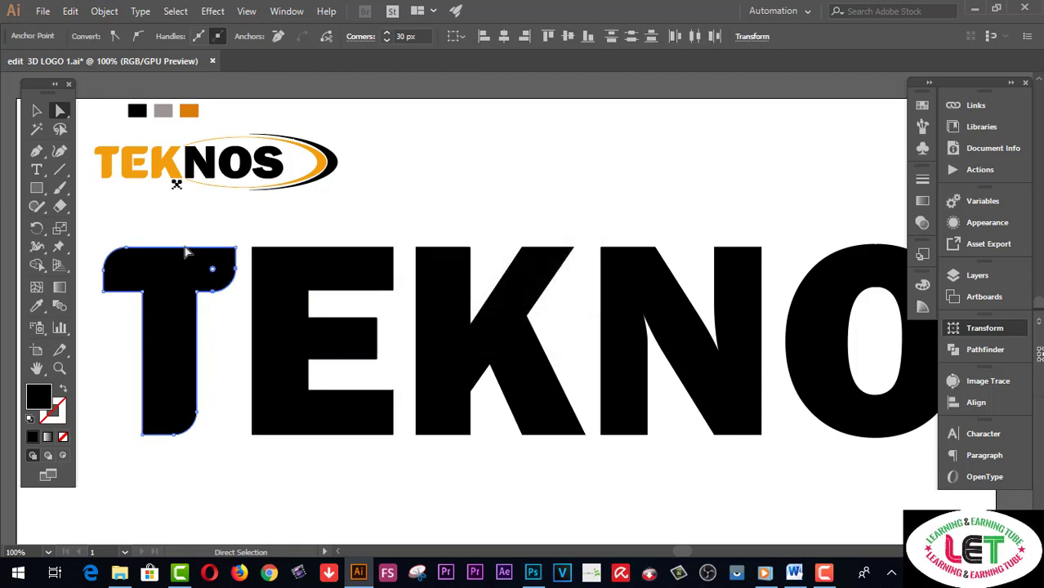
left_click(37, 110)
left_click(484, 151)
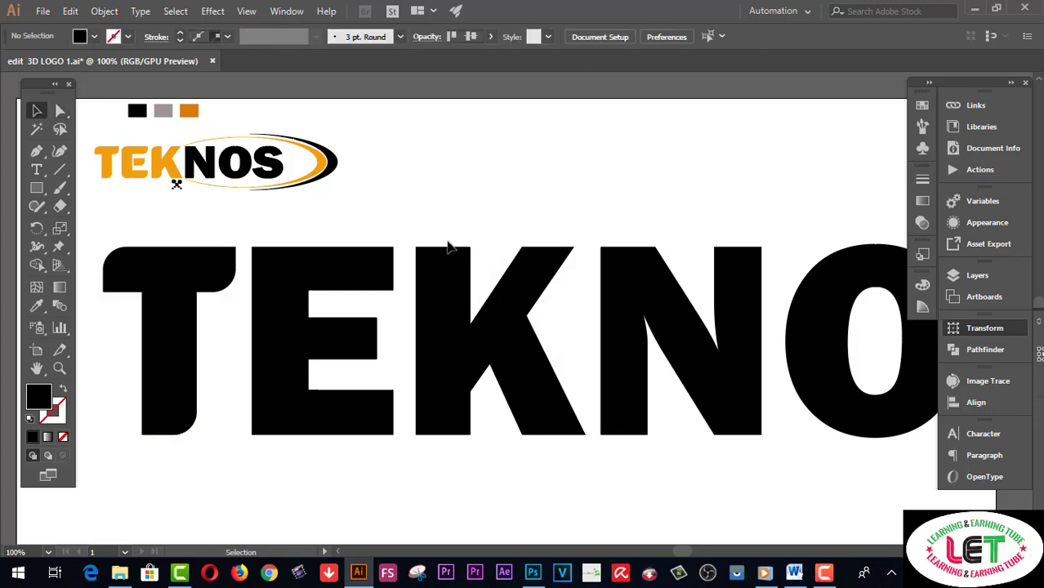
Round the lower-right corner of the large E's top arm with a 30 px radius.
left_click(58, 113)
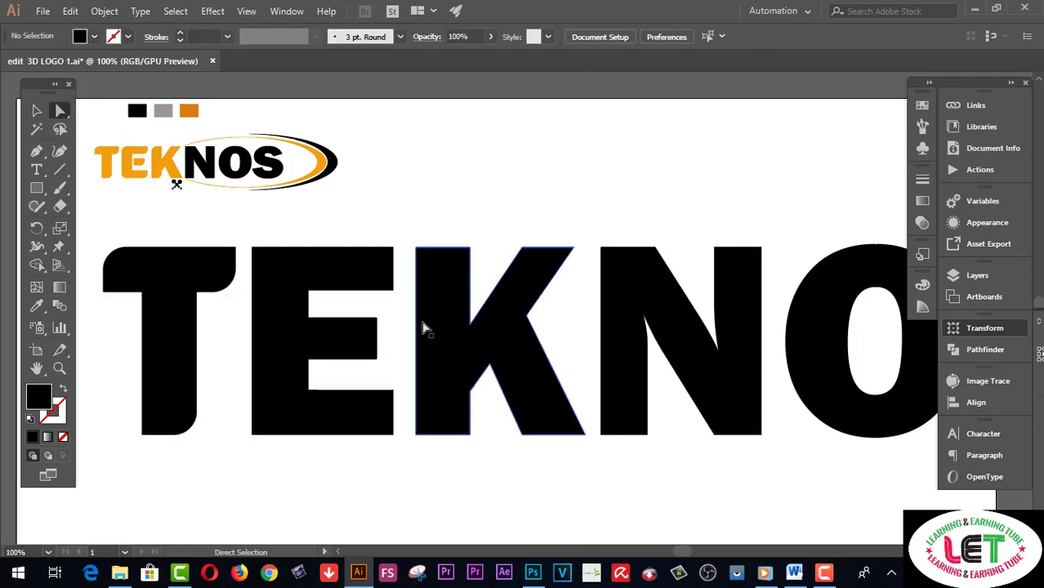
left_click(380, 286)
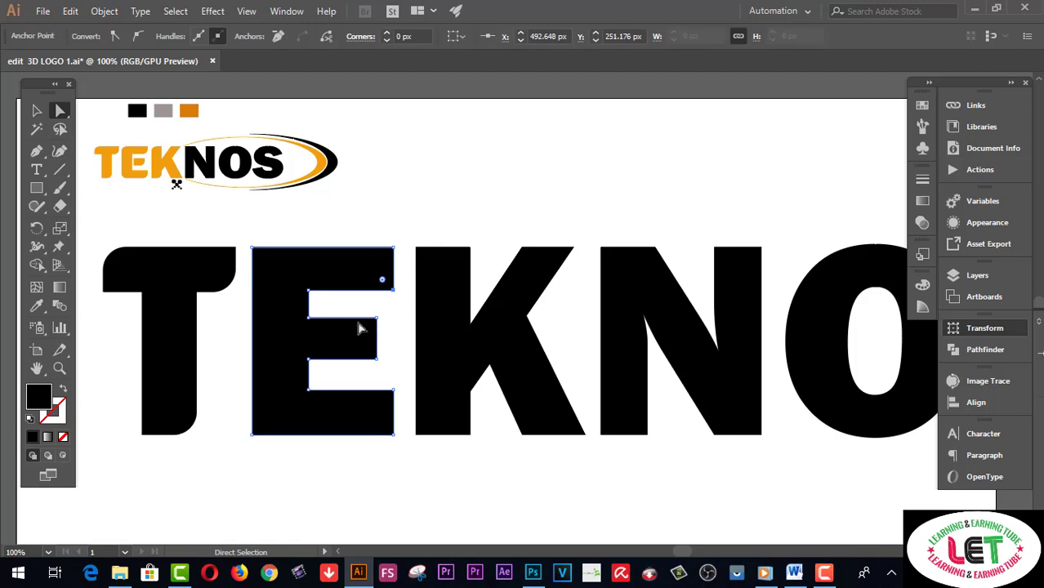
double_click(382, 281)
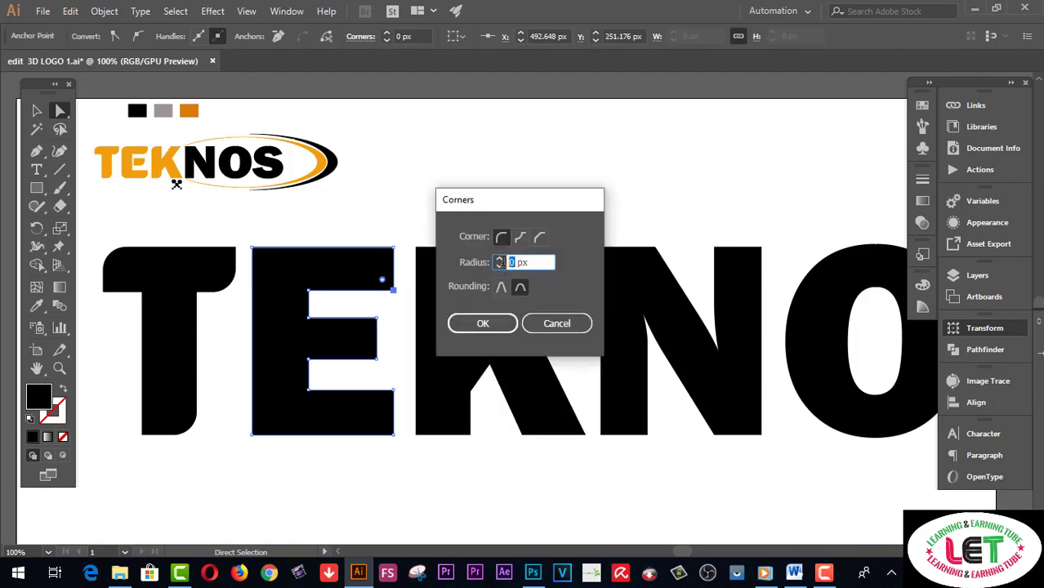
type("30")
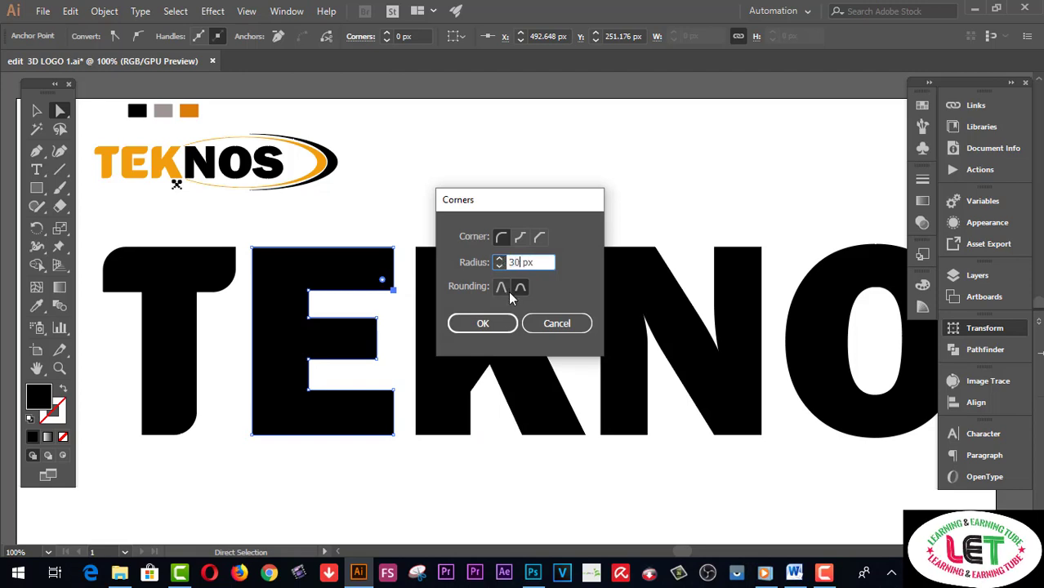
left_click(491, 325)
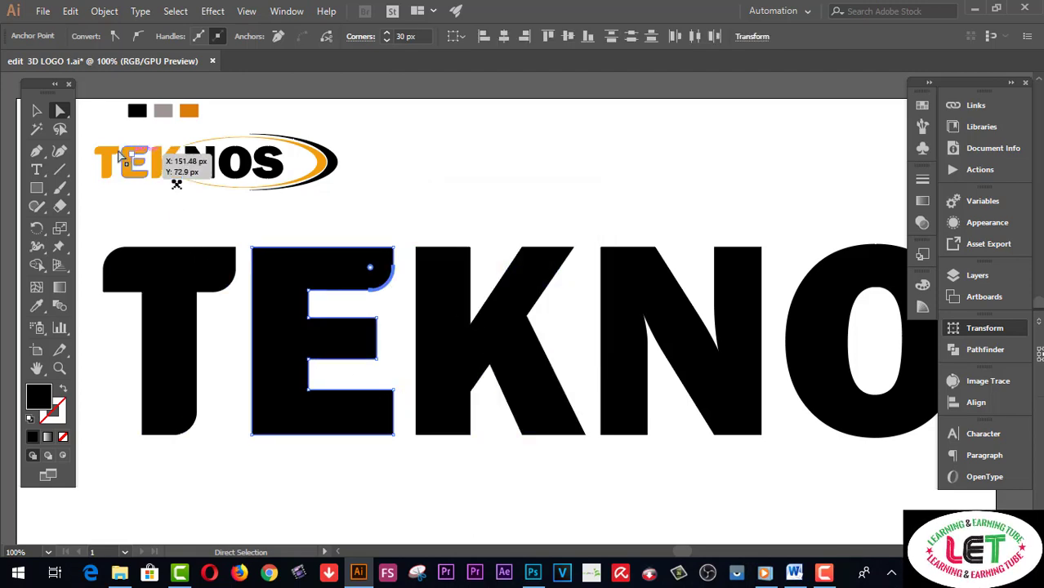
Round the lower-right corner of the large E's middle arm with a 30 px radius.
left_click(369, 357)
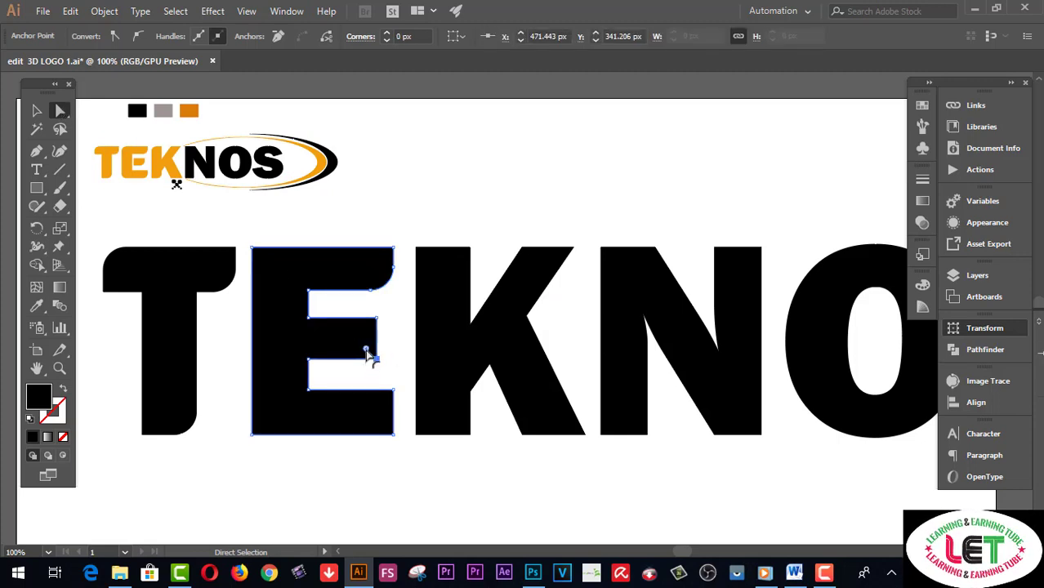
double_click(367, 352)
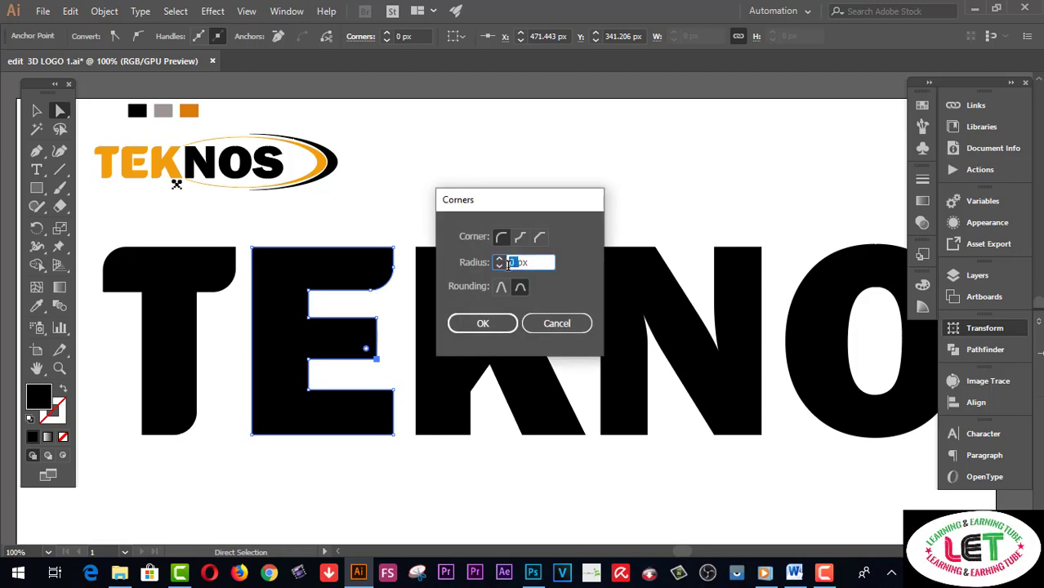
type("30")
left_click(490, 322)
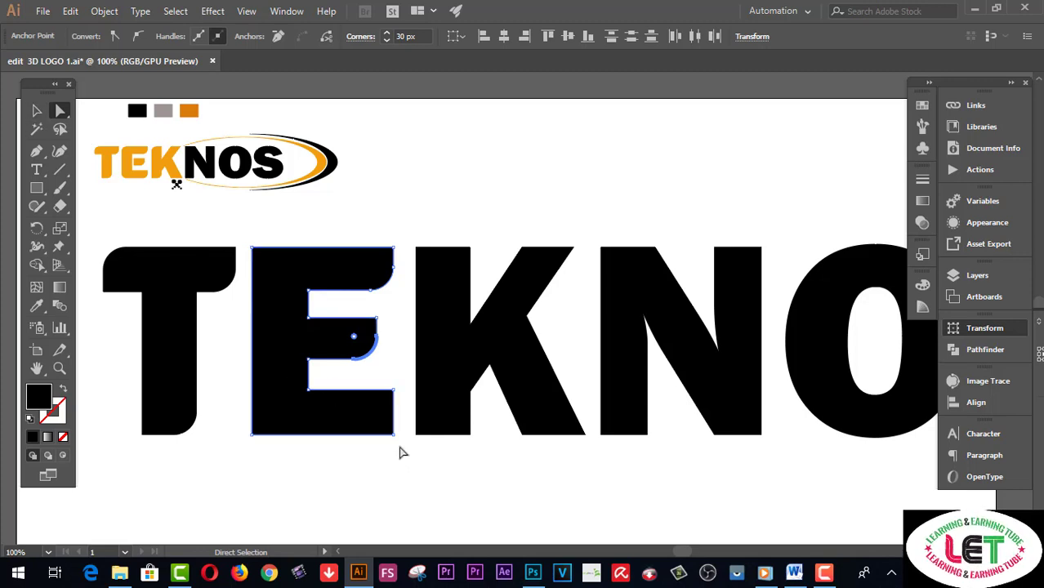
Round the lower-right corner of the large E's bottom arm with a 30 px radius.
left_click_drag(399, 446, 379, 424)
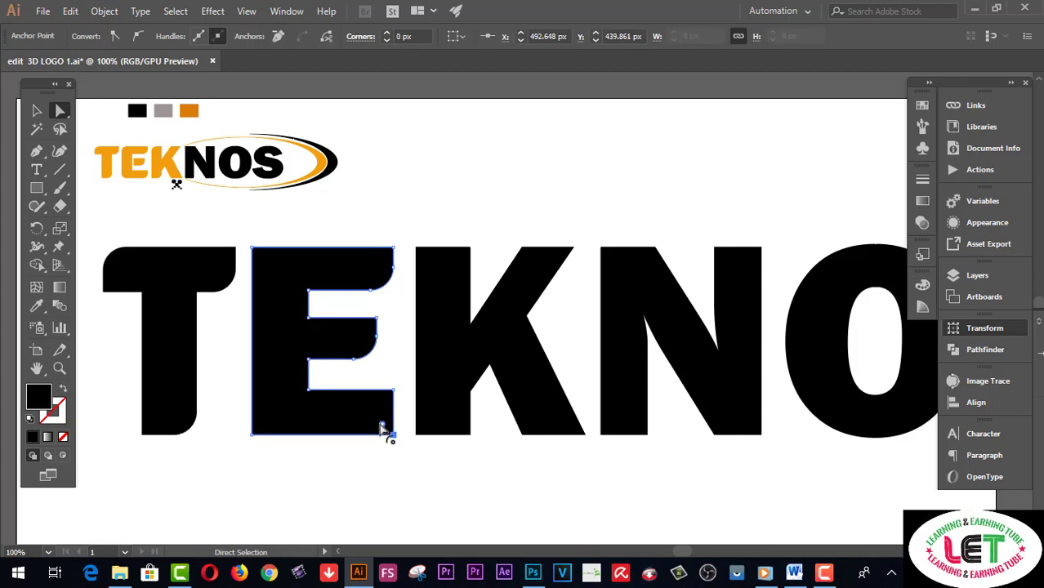
double_click(382, 424)
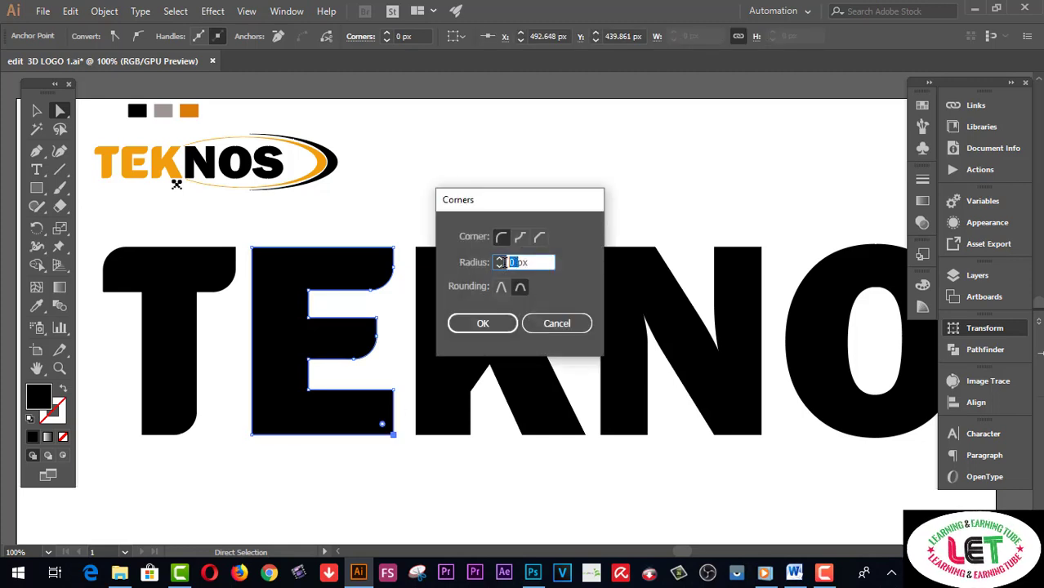
type("30")
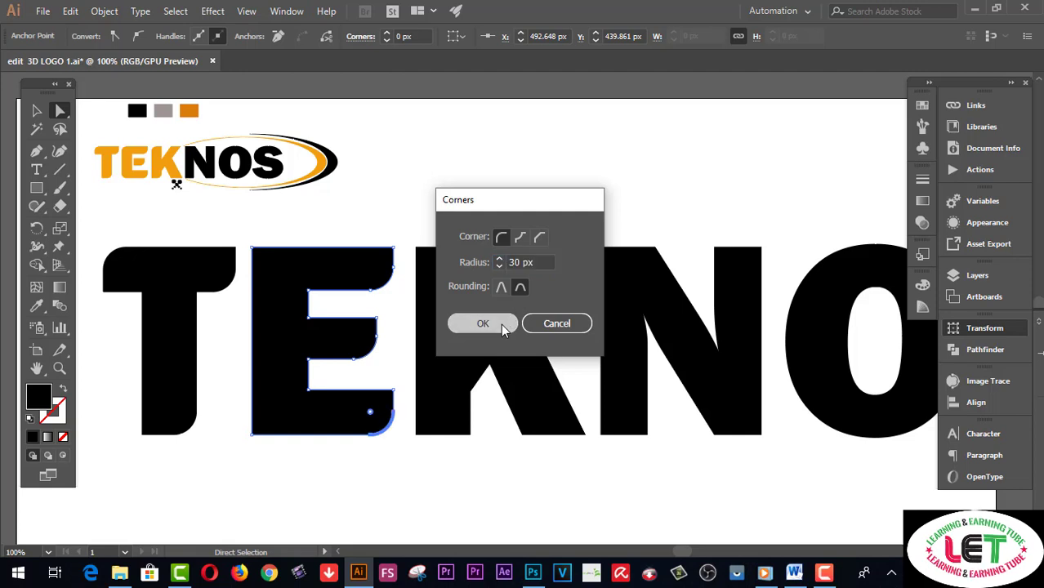
left_click(501, 323)
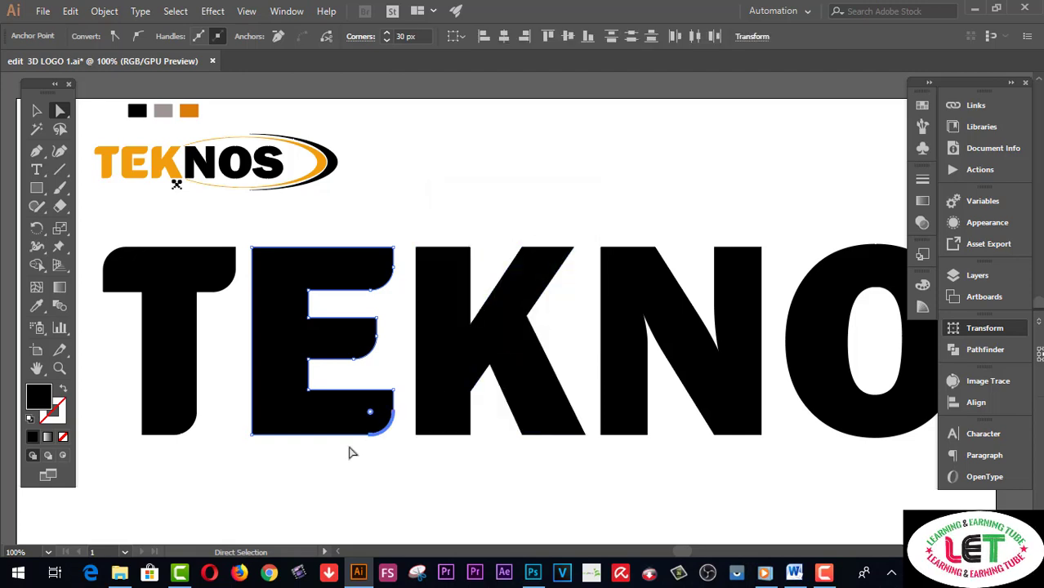
Round the lower-left corner of the large E with a 30 px radius.
left_click(251, 434)
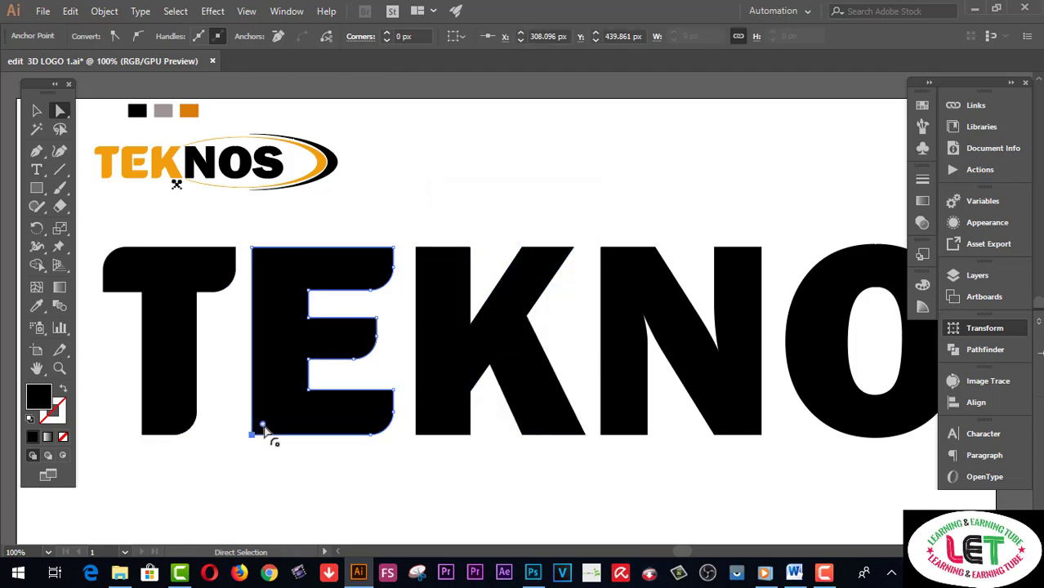
double_click(262, 426)
left_click(512, 262)
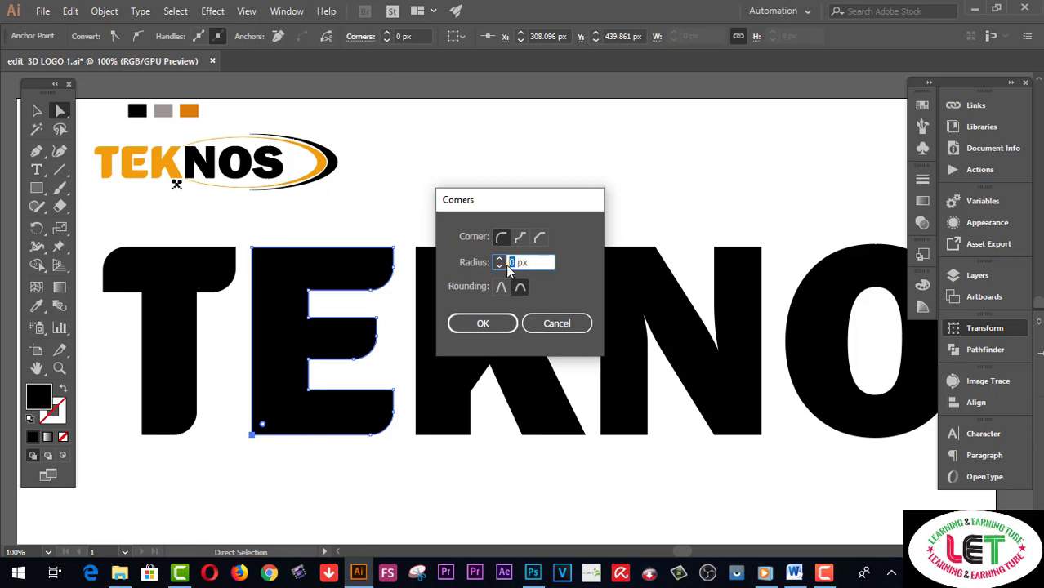
type("3")
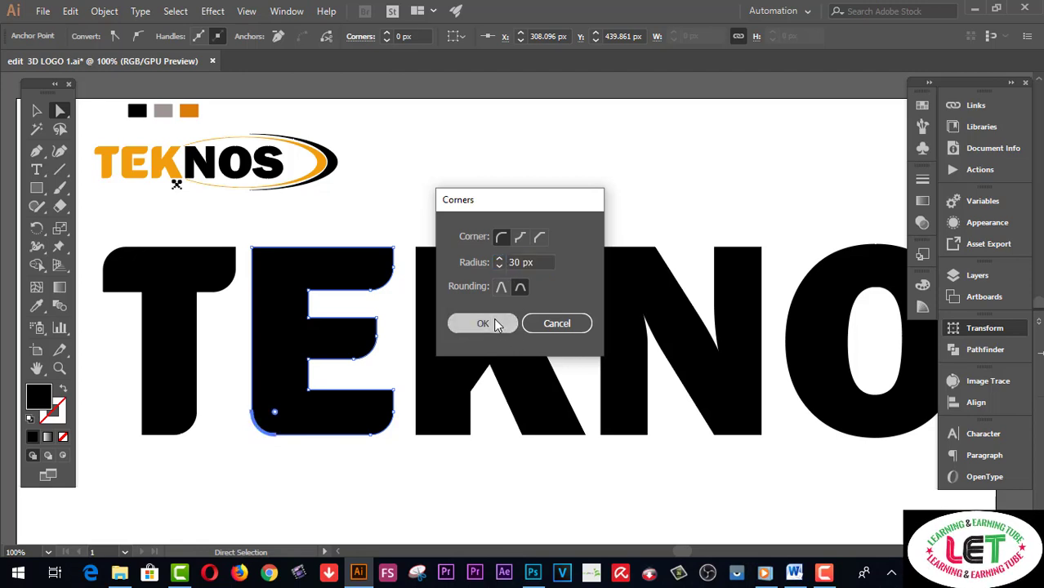
left_click(490, 323)
Round the upper-left corner of the large E with a 30 px radius and deselect the letter.
left_click_drag(270, 264, 274, 274)
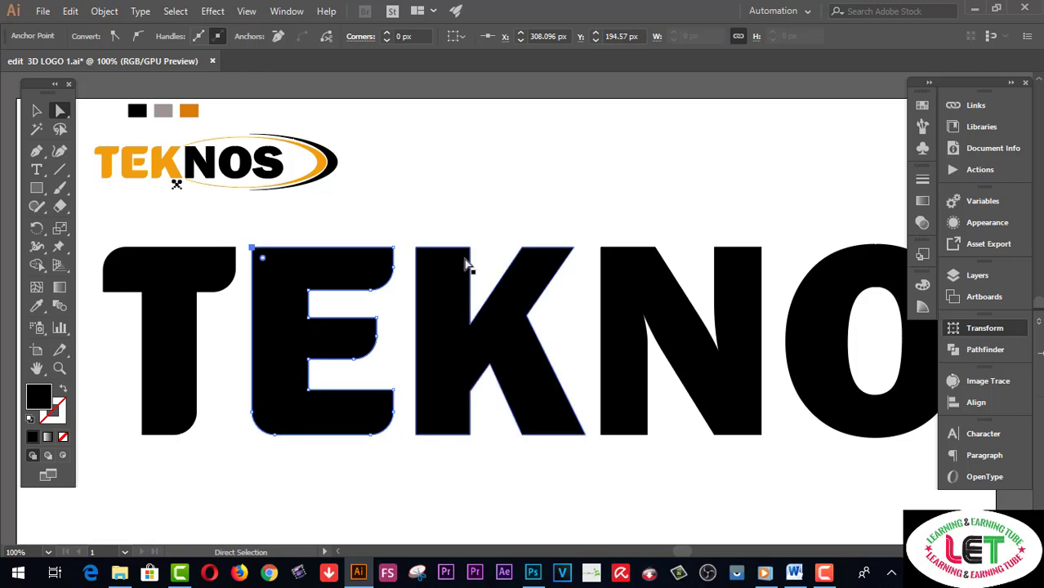
double_click(262, 259)
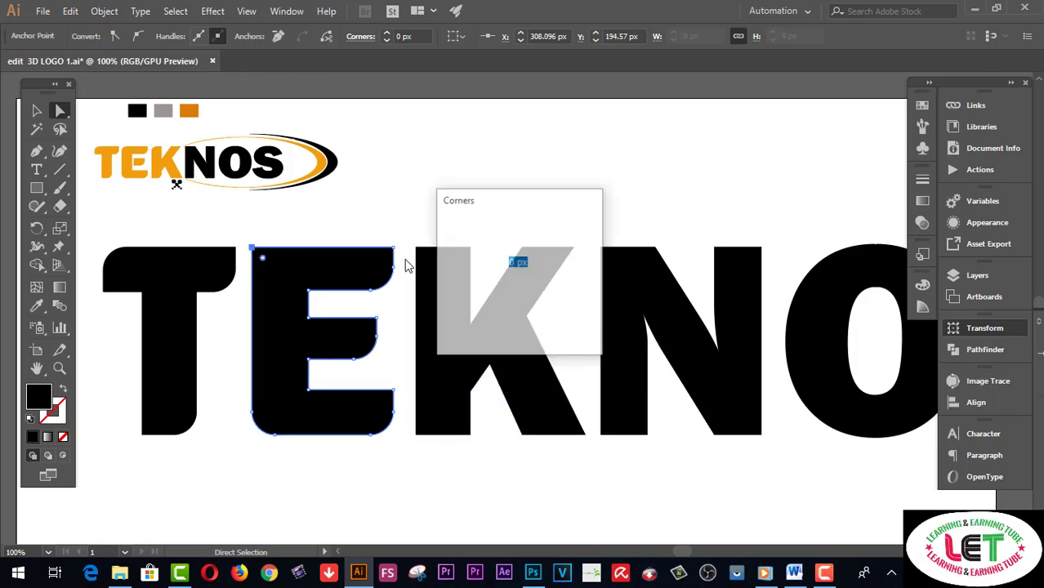
left_click(510, 261)
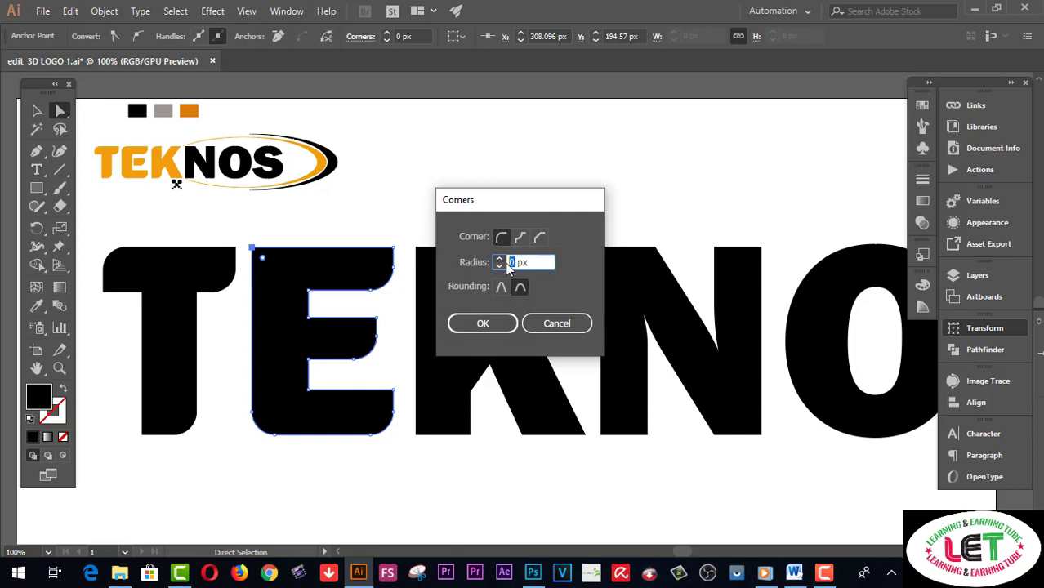
type("30")
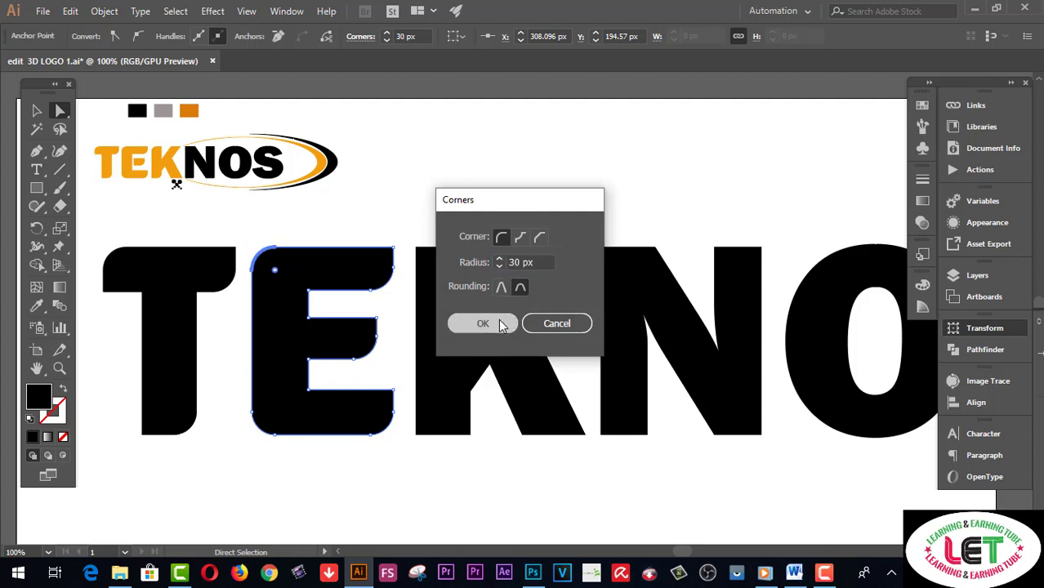
left_click(495, 323)
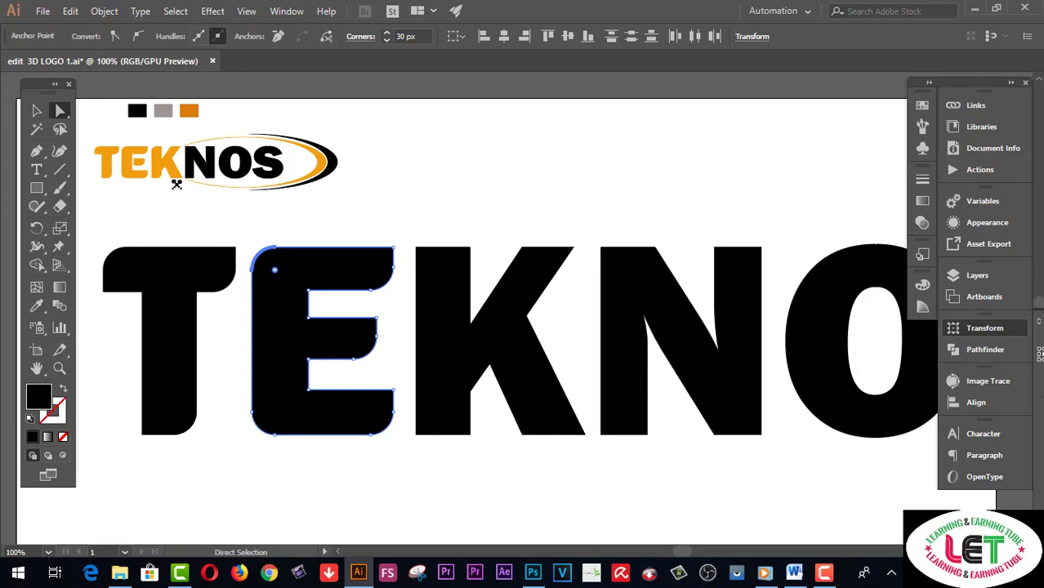
left_click(256, 227)
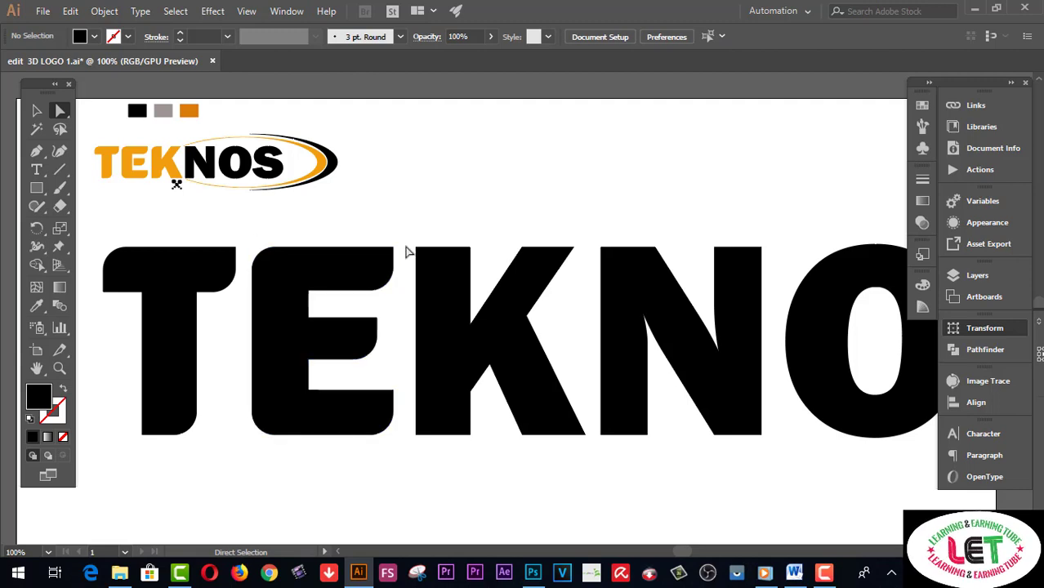
Round the upper-left corner of the large K with a 30 px radius.
left_click(427, 263)
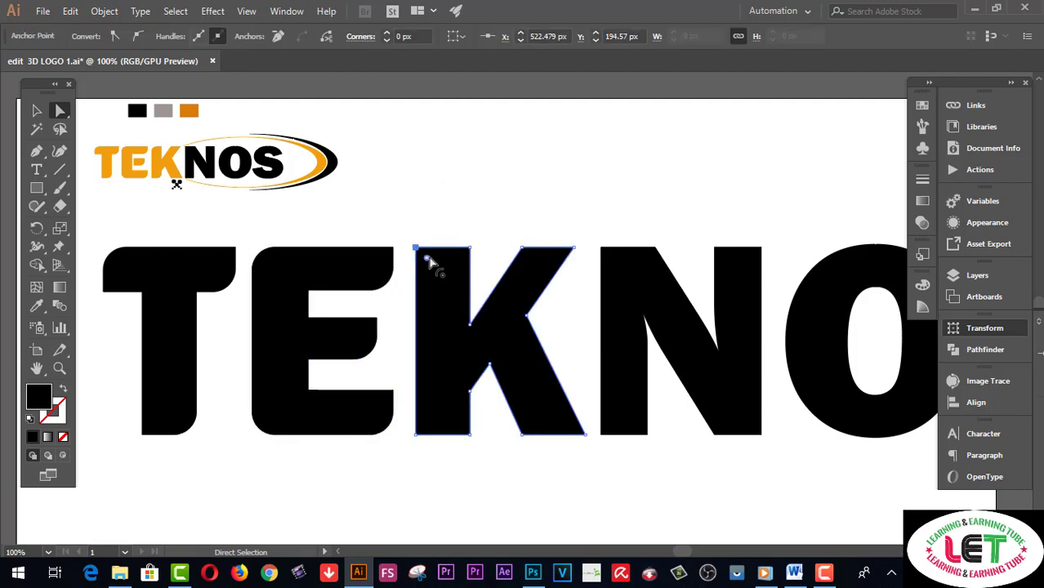
double_click(427, 260)
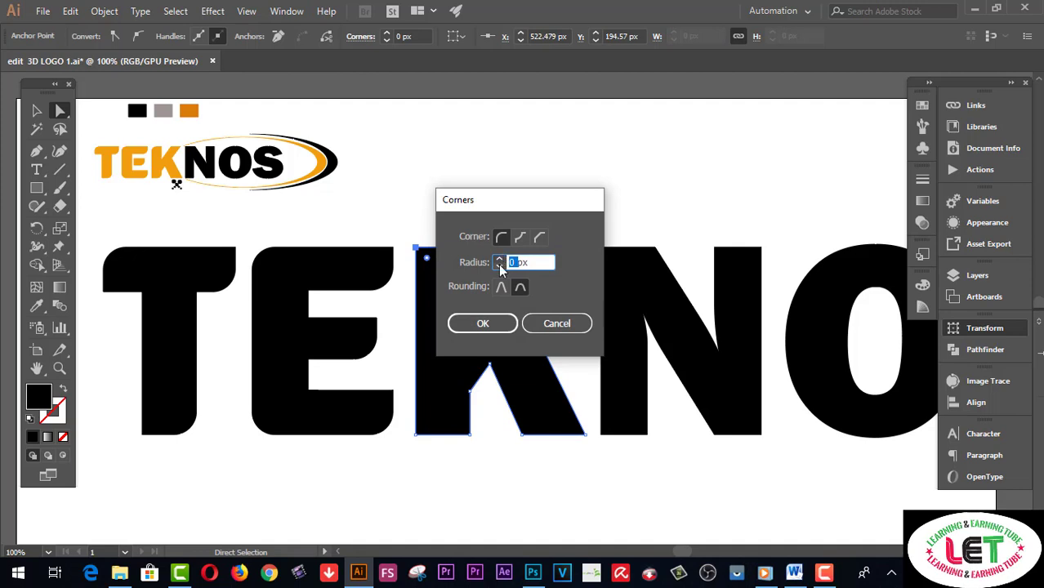
type("0")
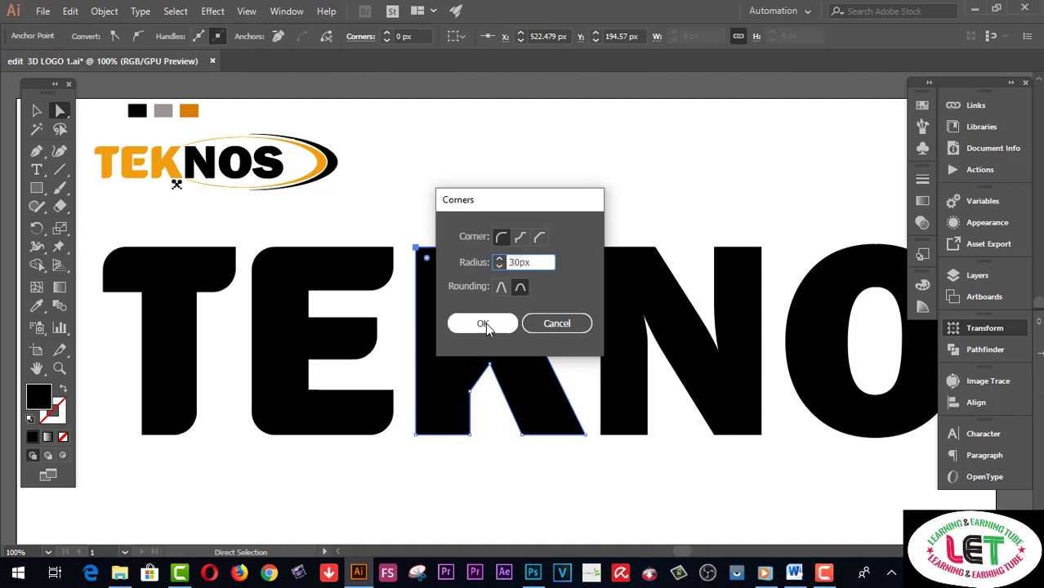
left_click(482, 323)
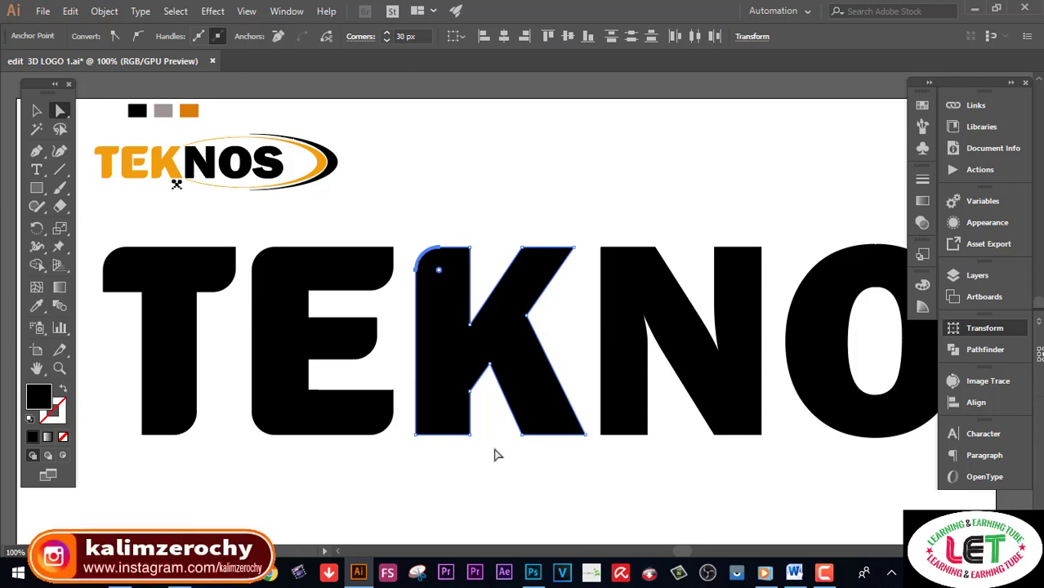
Round the lower-right corner of the large K's vertical stem with a 30 px radius.
left_click(464, 431)
double_click(461, 424)
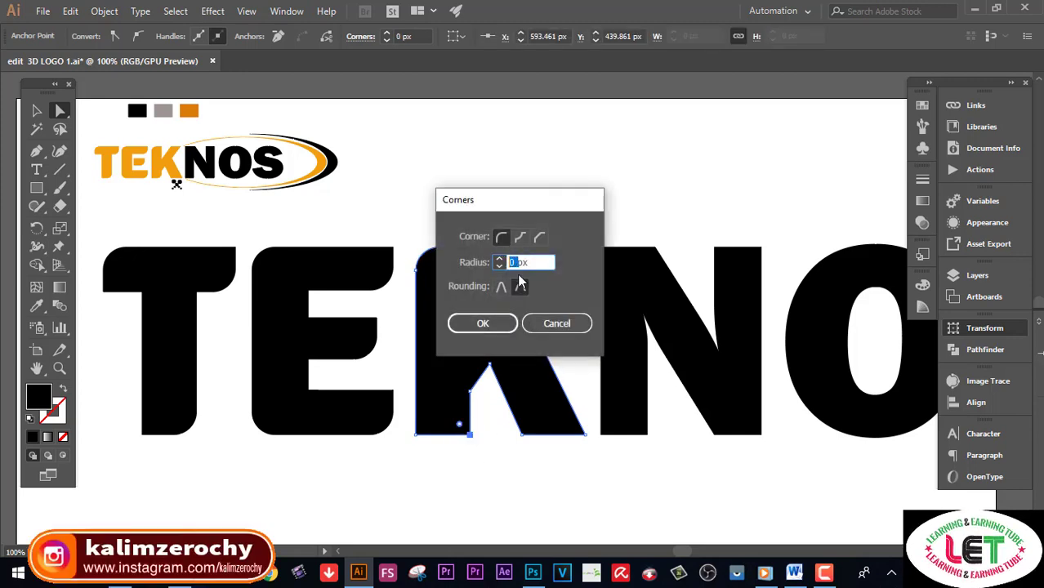
left_click(490, 325)
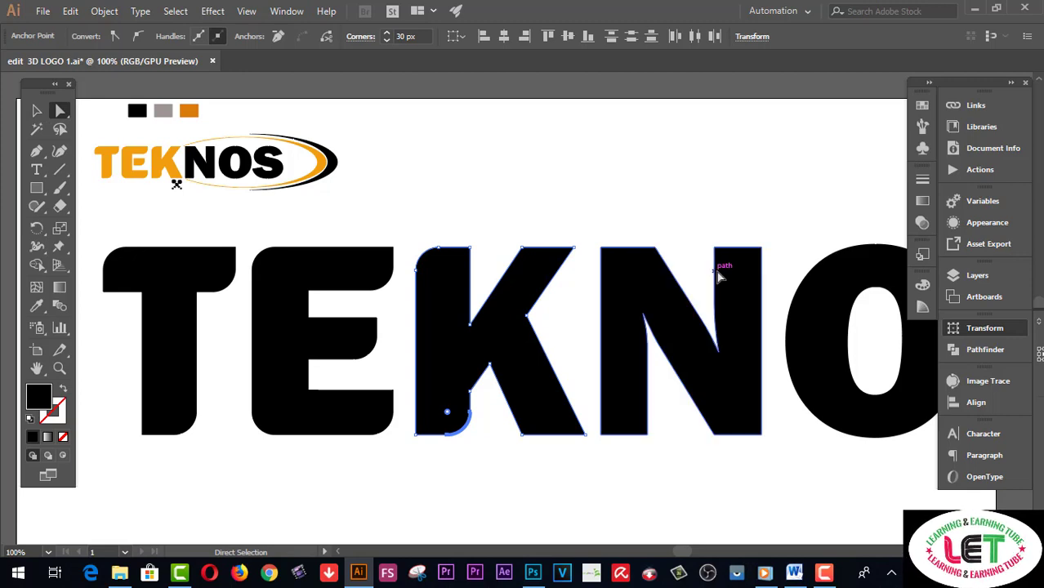
Fill the large letters T, E and K with the orange sampled from the swatch above the sample logo.
left_click(36, 111)
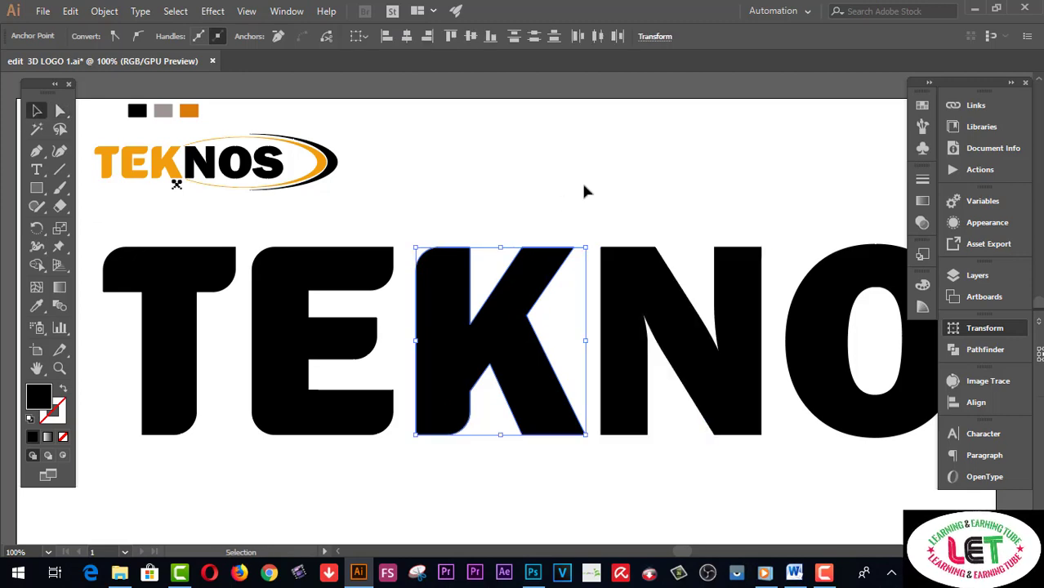
left_click(584, 191)
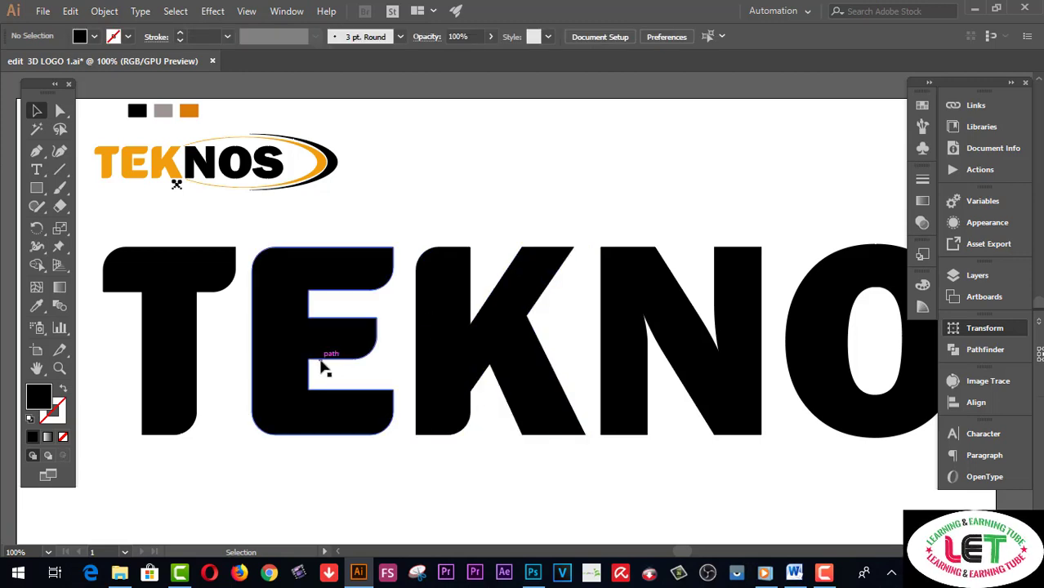
left_click_drag(122, 353, 557, 366)
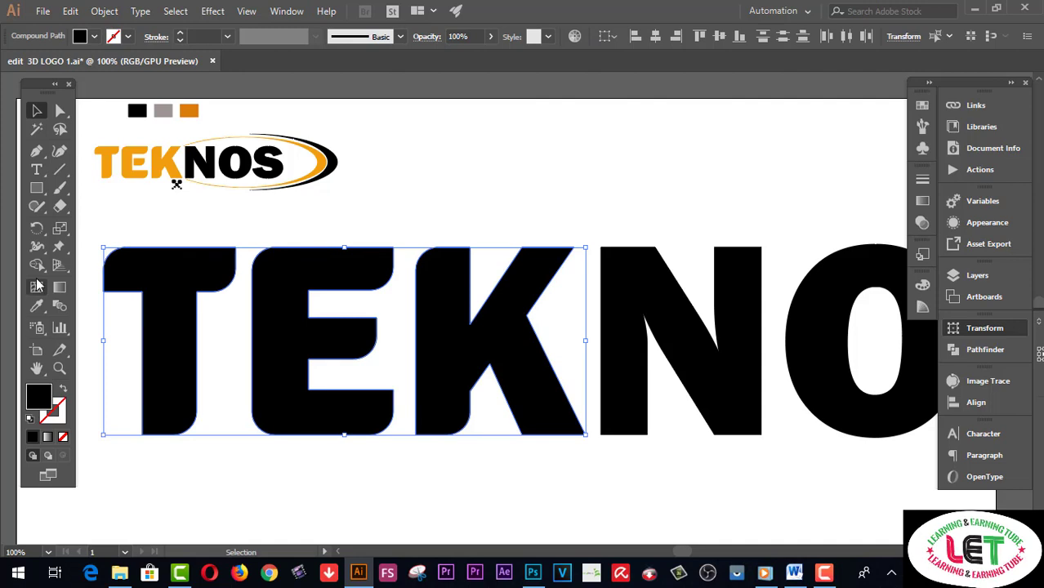
left_click(40, 304)
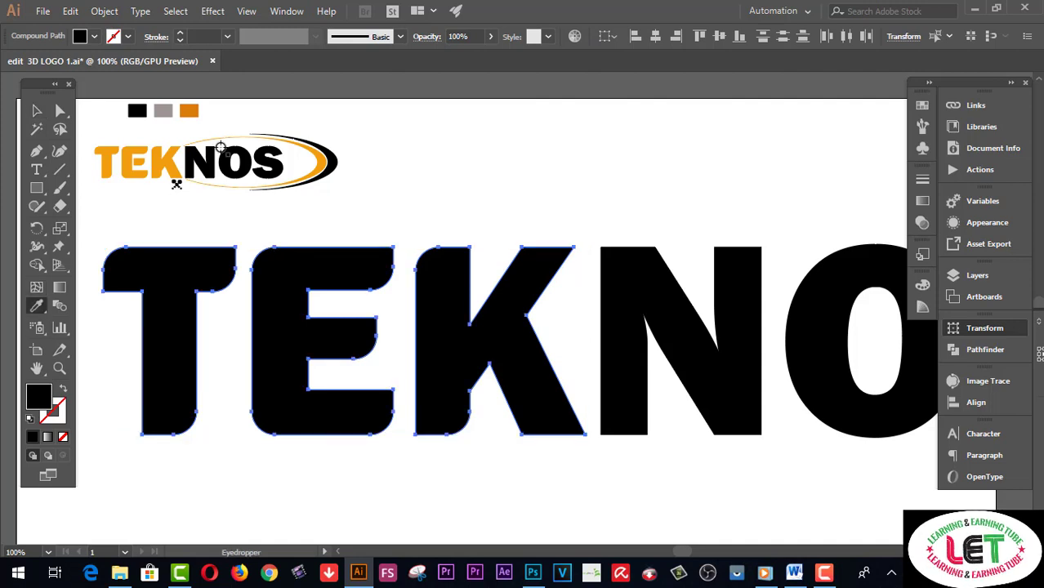
left_click(189, 109)
left_click(37, 110)
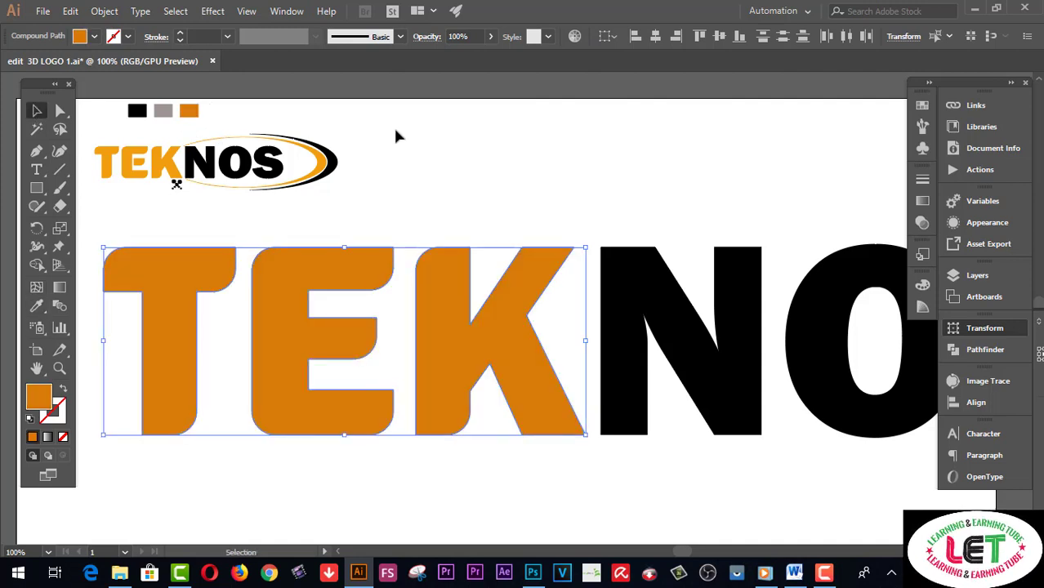
left_click(633, 244)
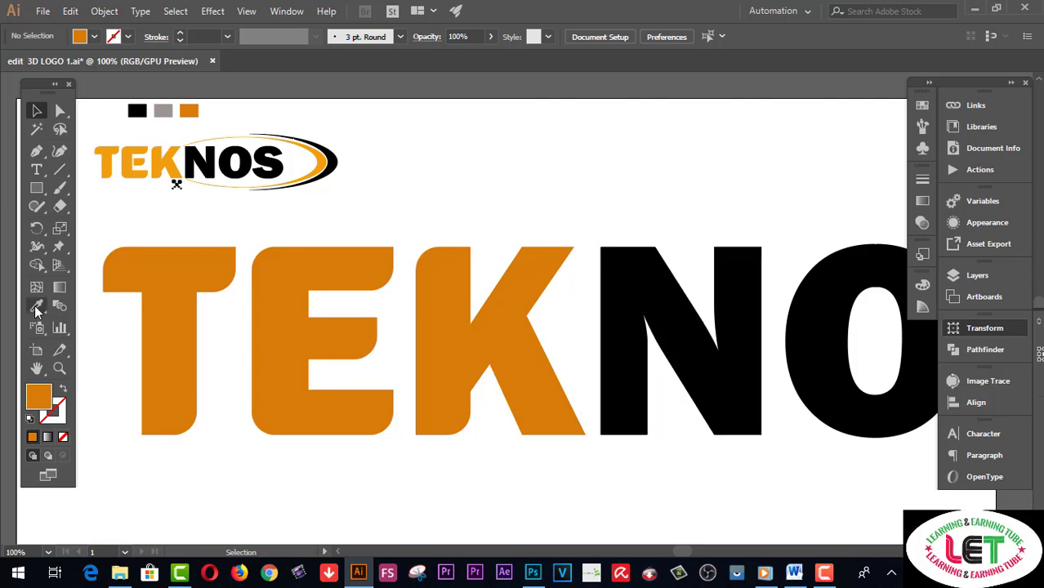
Group the three orange letters T, E and K into one object.
left_click_drag(523, 478, 176, 359)
right_click(438, 291)
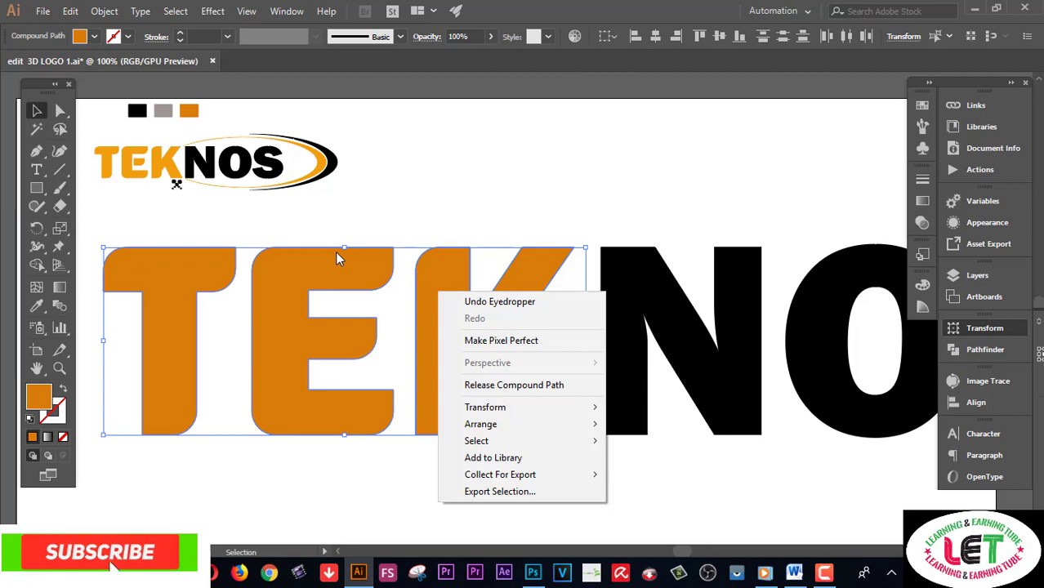
left_click(106, 12)
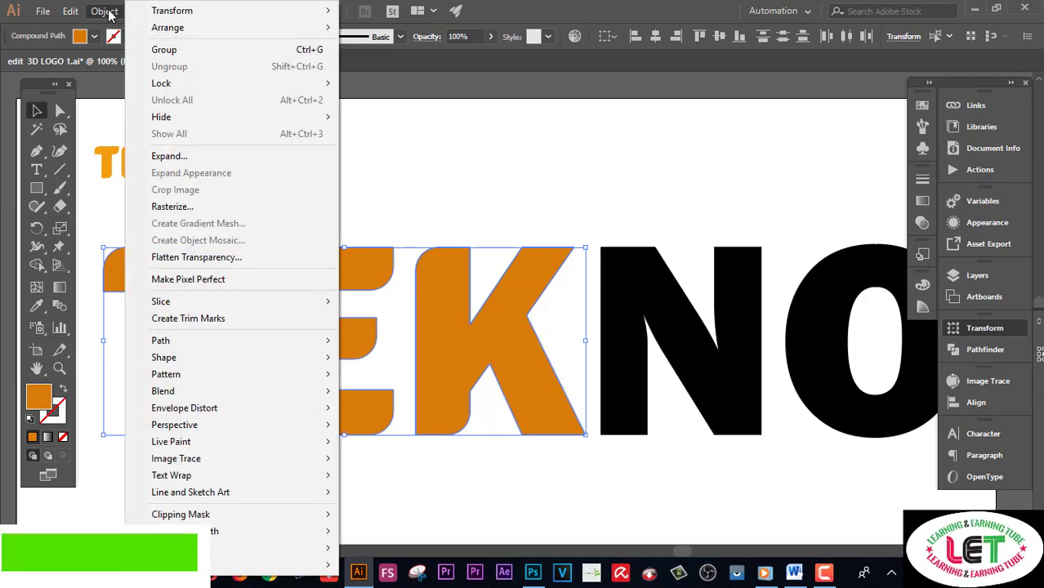
left_click(165, 50)
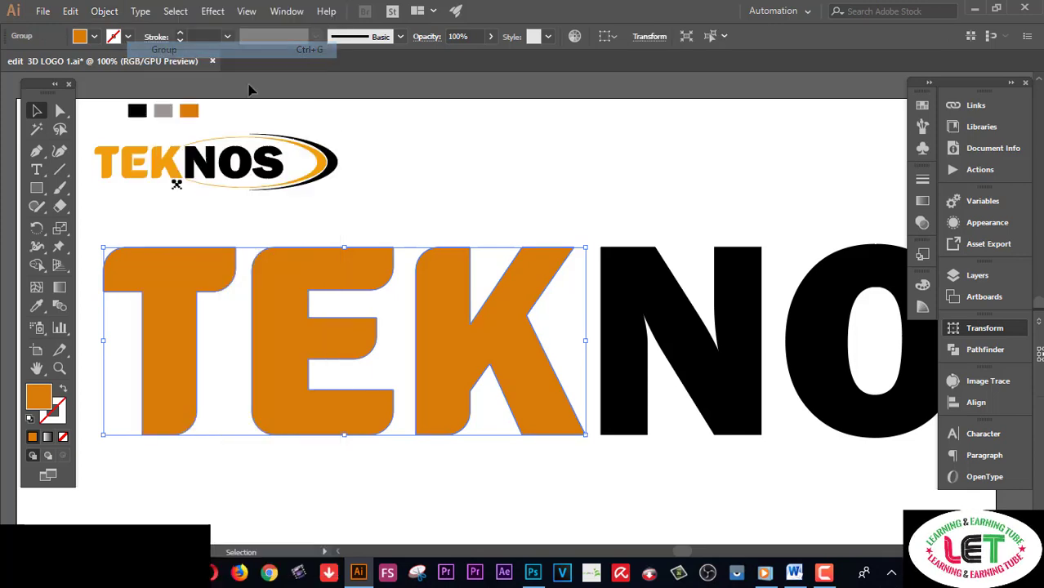
left_click(397, 229)
left_click(443, 292)
left_click(477, 210)
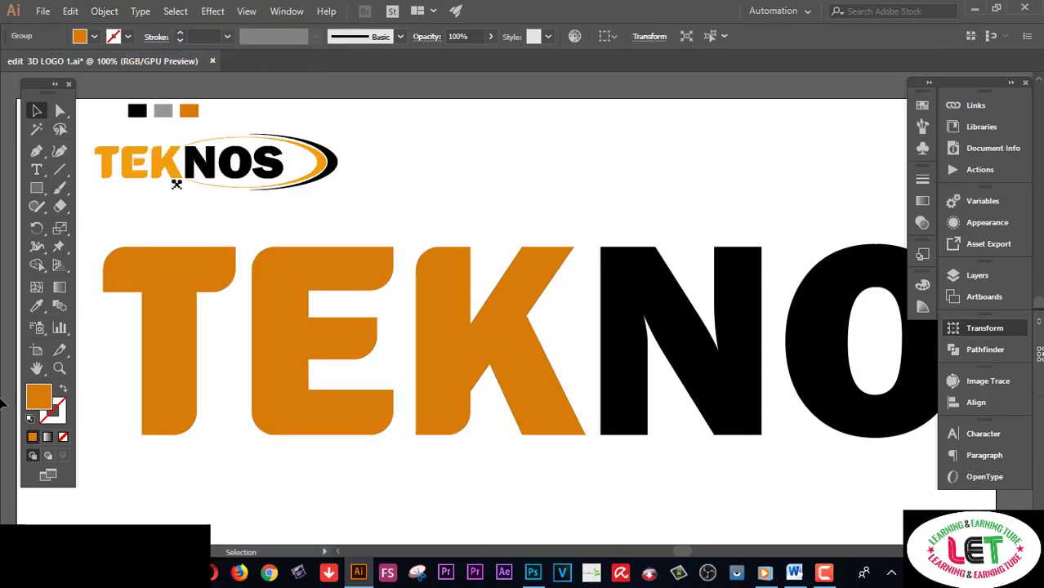
Round the upper-left corner of the large black N with a 30 px radius.
left_click(37, 368)
left_click_drag(789, 335, 642, 344)
left_click(36, 112)
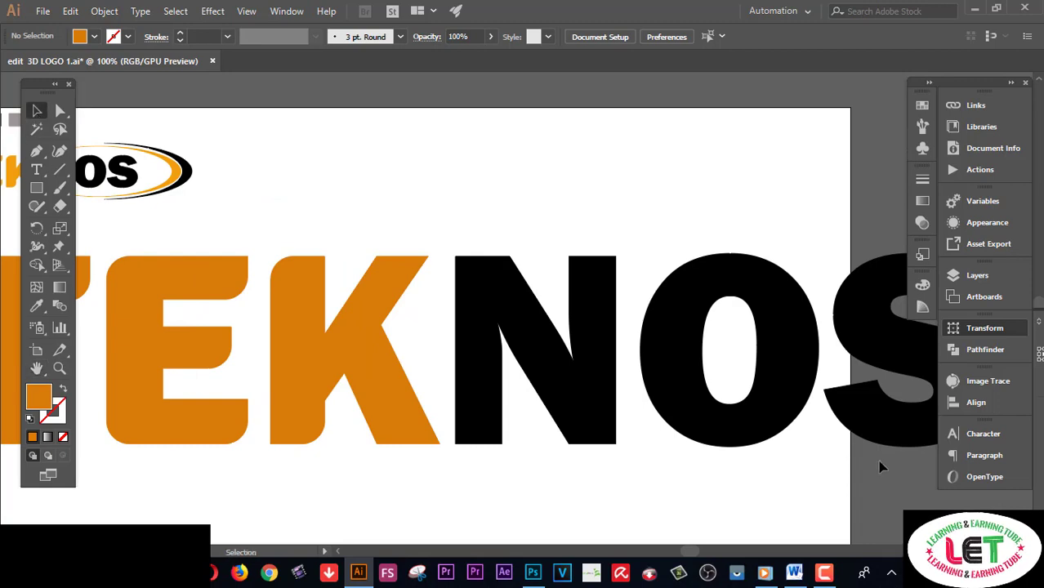
left_click_drag(931, 497, 778, 508)
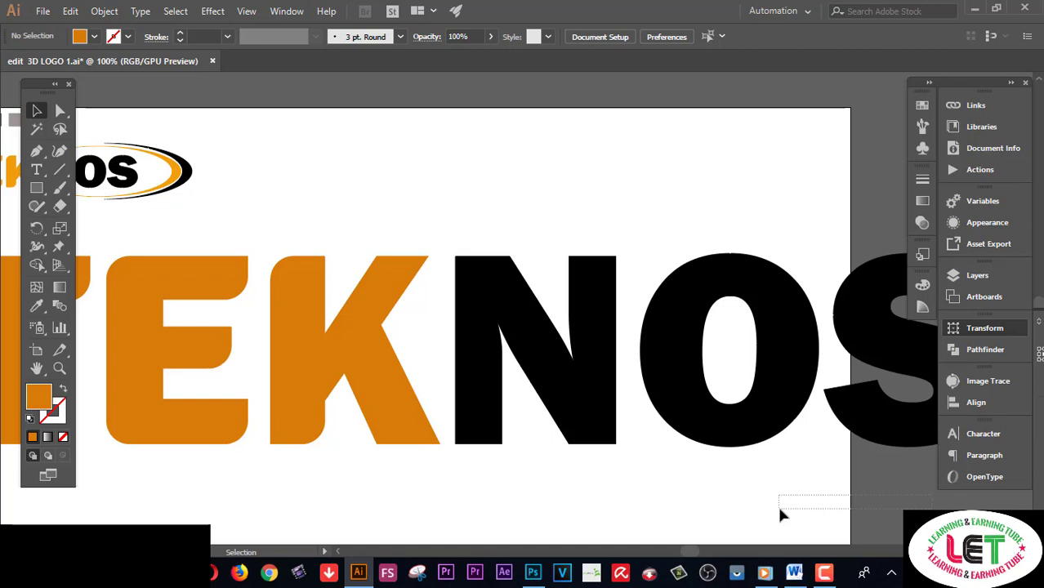
mouse_move(779, 508)
left_mouse_down()
mouse_move(604, 394)
mouse_move(778, 518)
mouse_move(776, 508)
left_mouse_up()
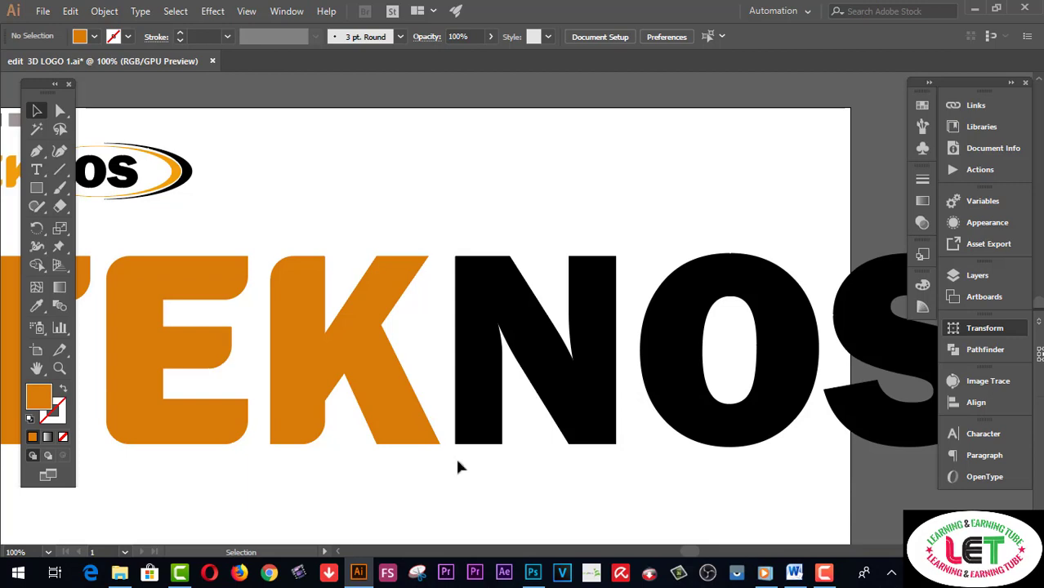
left_click(60, 111)
left_click(456, 258)
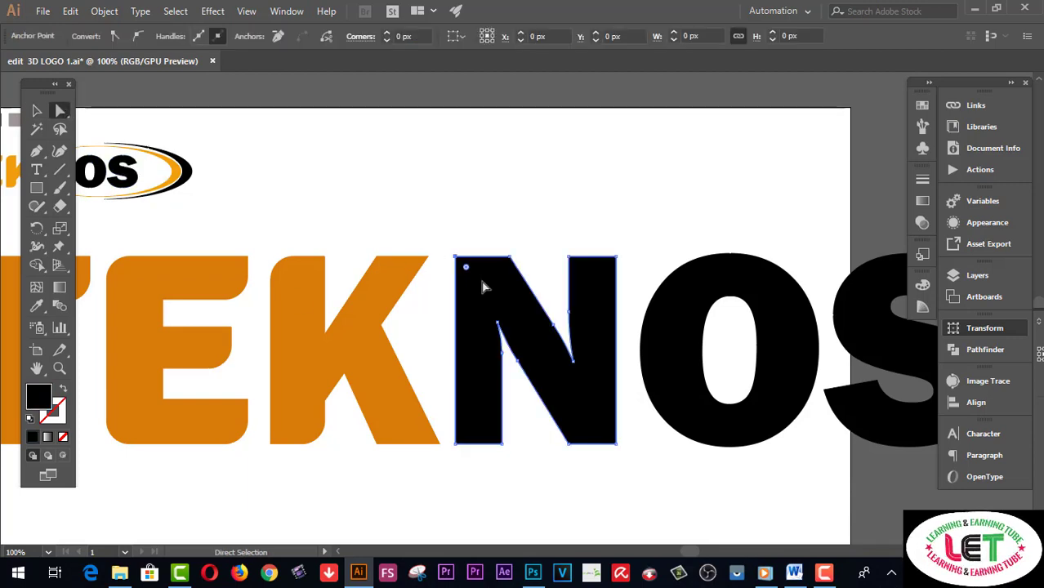
left_click_drag(448, 250, 472, 274)
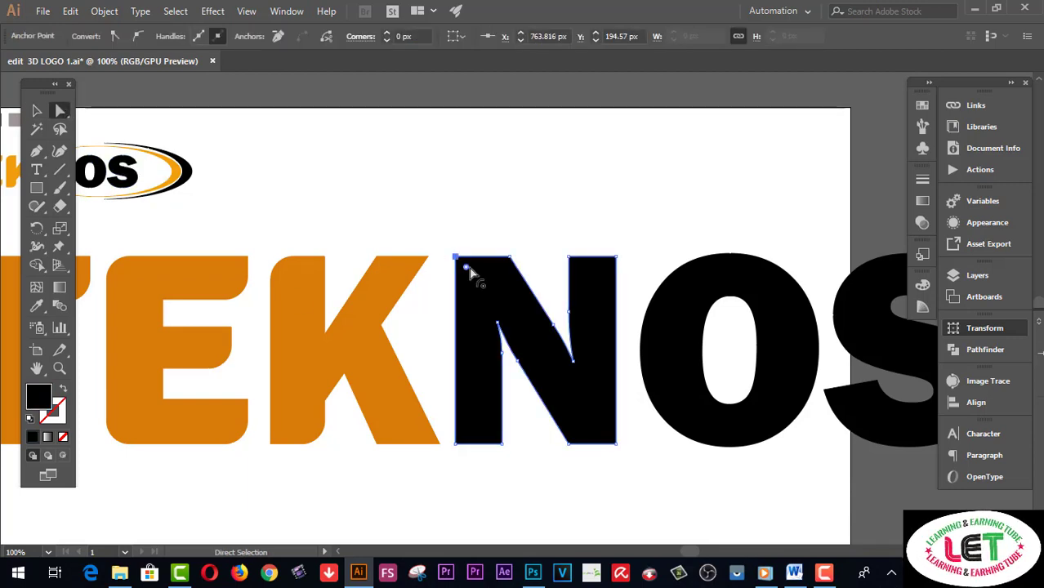
double_click(470, 273)
left_click_drag(513, 262, 505, 263)
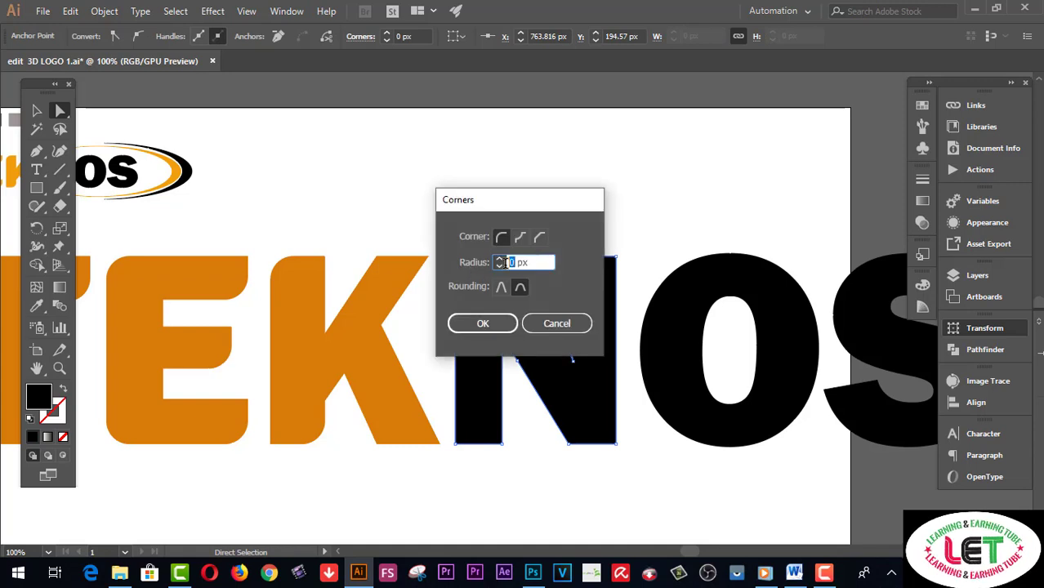
type("30")
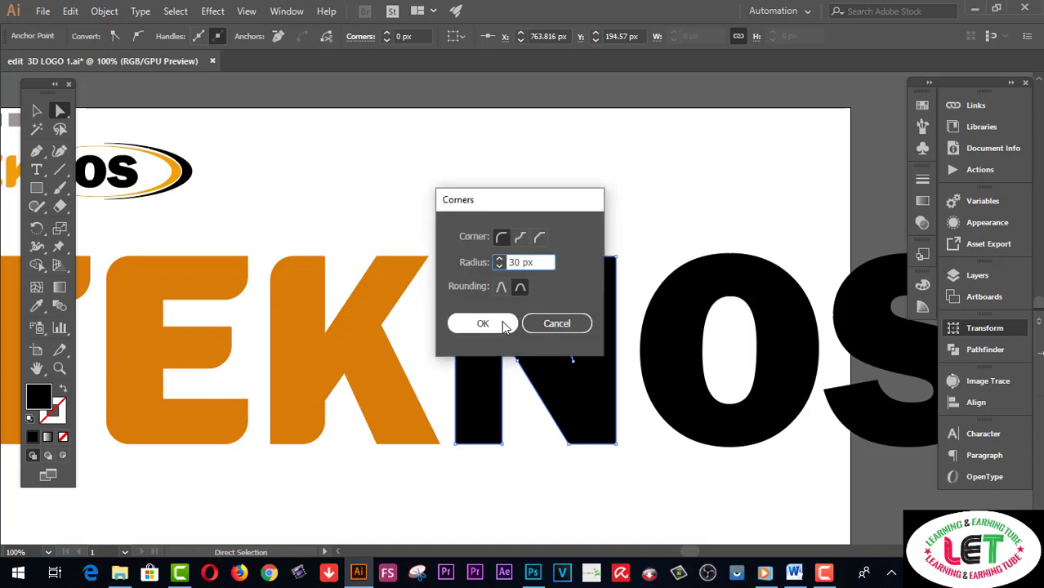
left_click(482, 324)
Round the lower-left corner of the large black N with a 30 px radius.
left_click_drag(447, 436, 473, 460)
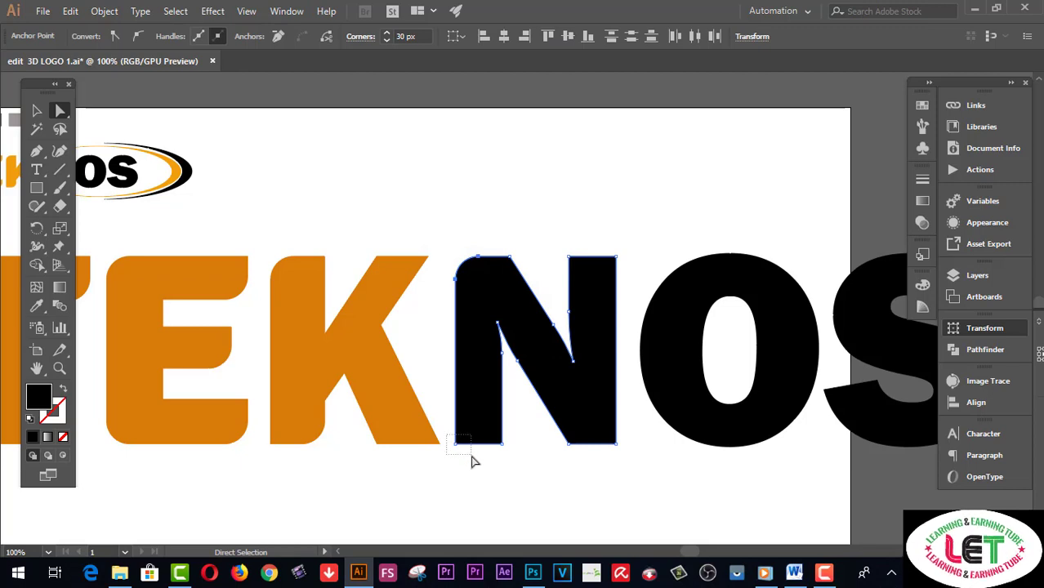
double_click(466, 435)
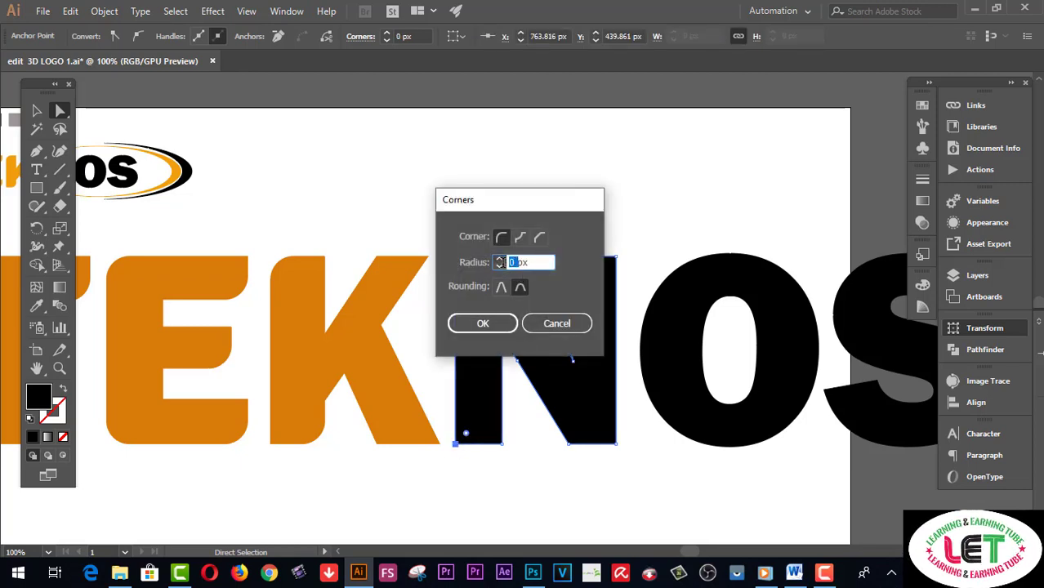
type("30")
left_click(480, 323)
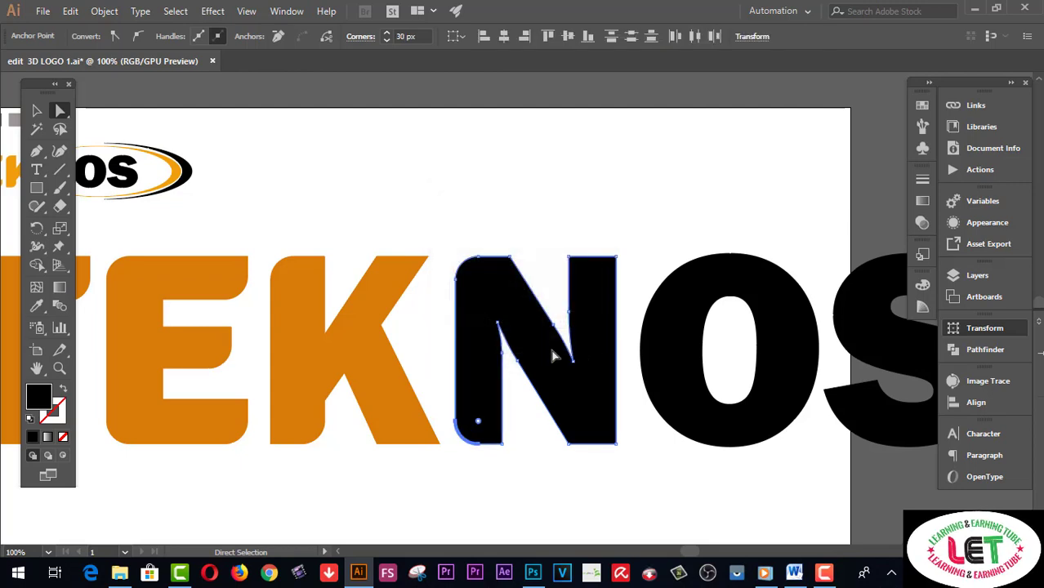
Round the upper-left corner of the large N's right stem with a 30 px radius.
left_click(641, 307)
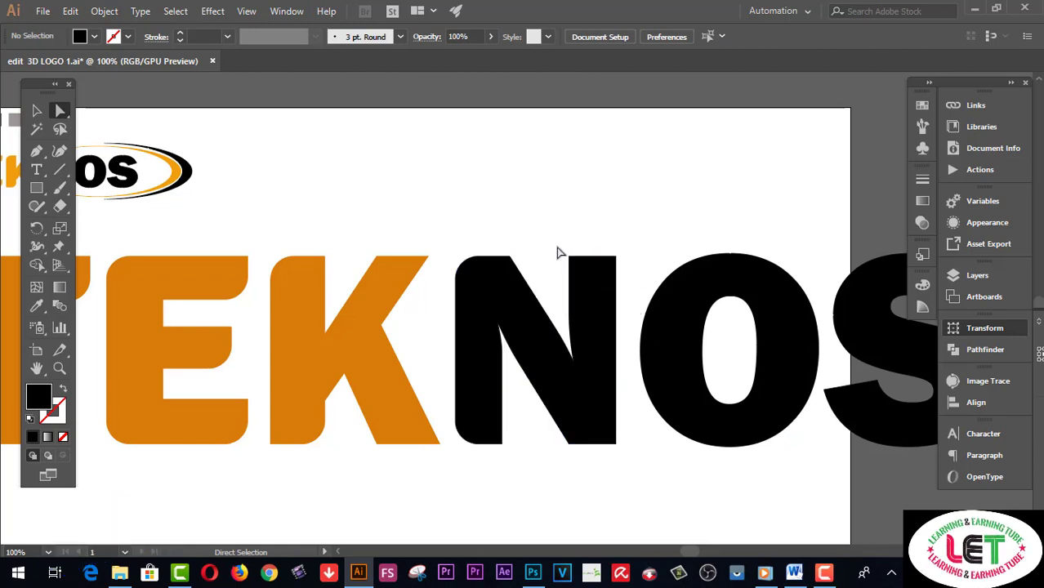
left_click_drag(557, 253, 579, 273)
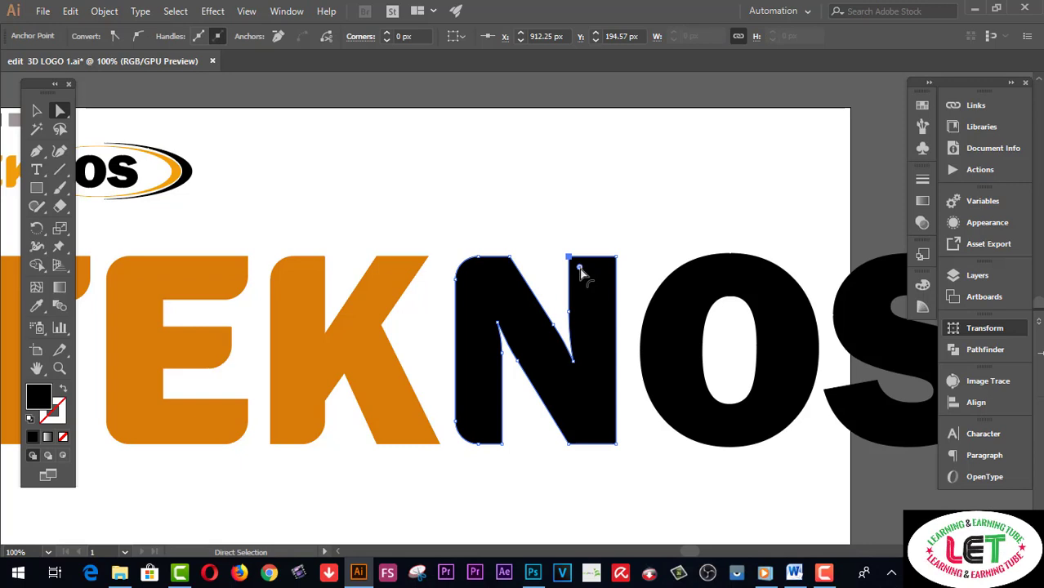
double_click(579, 267)
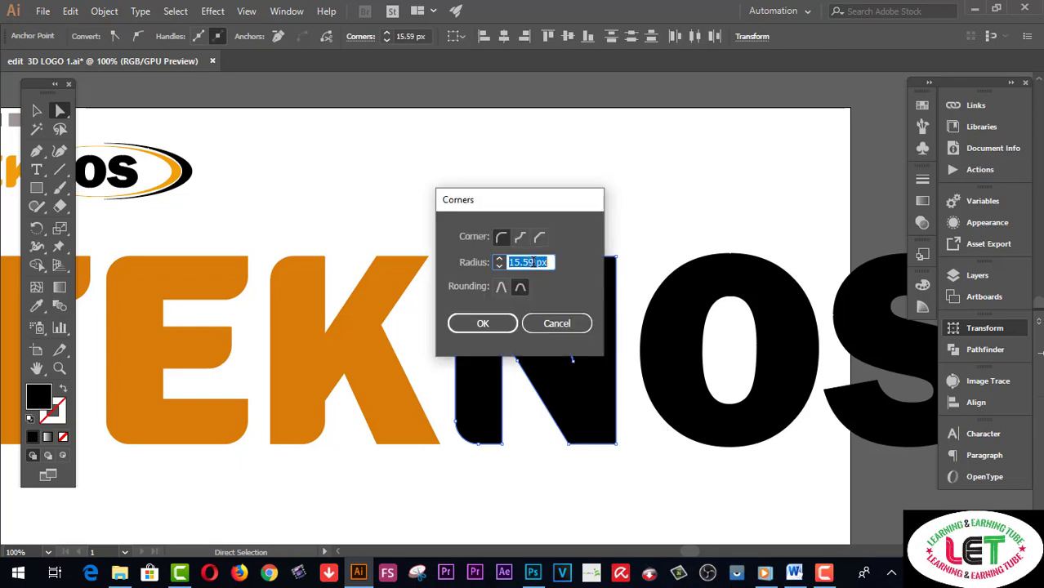
left_click_drag(533, 262, 510, 262)
type("30")
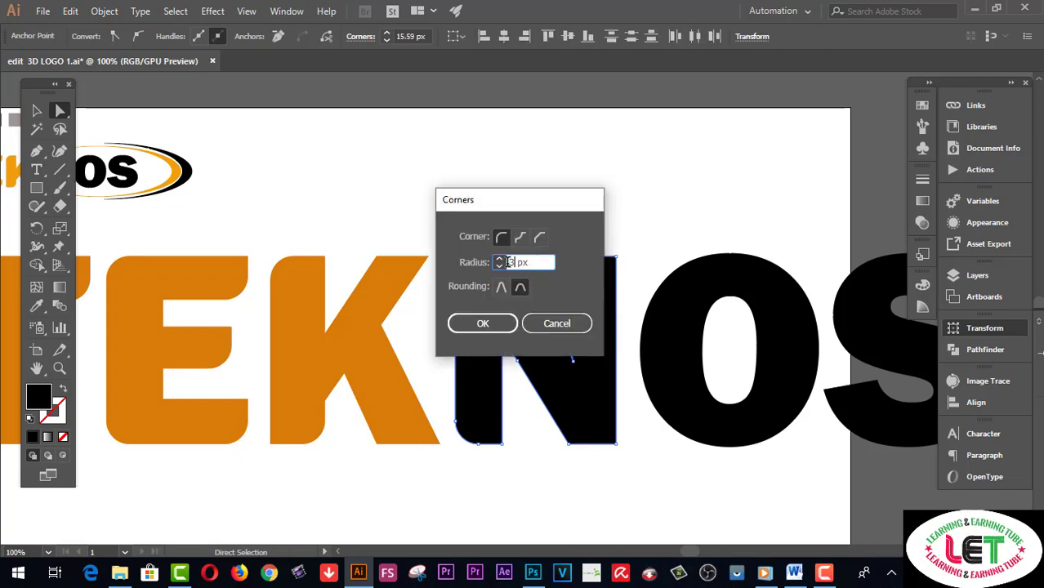
left_click(482, 322)
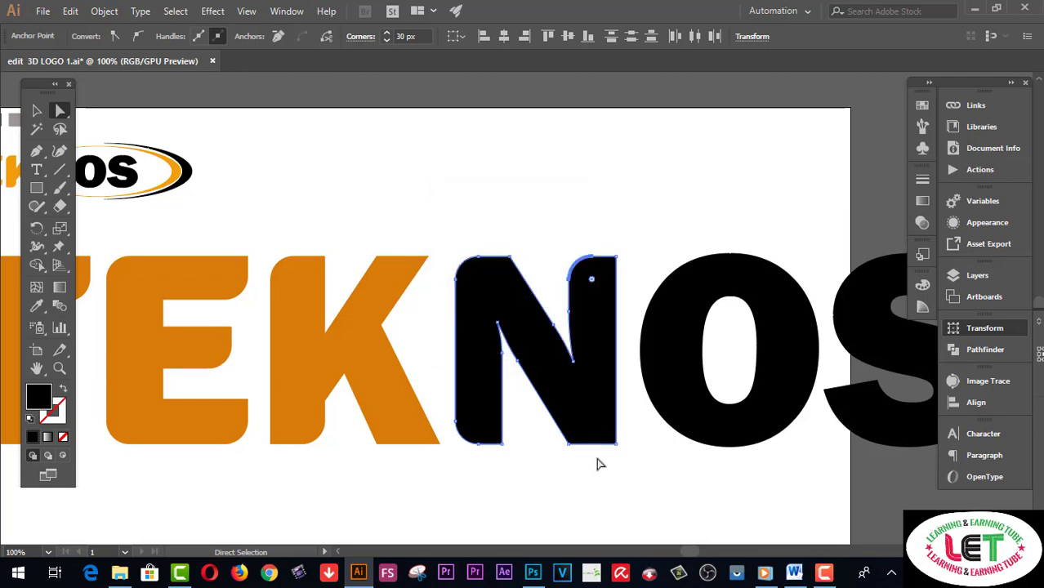
Round the bottom corner where the large N's diagonal meets its right stem with a 30 px radius.
left_click(549, 454)
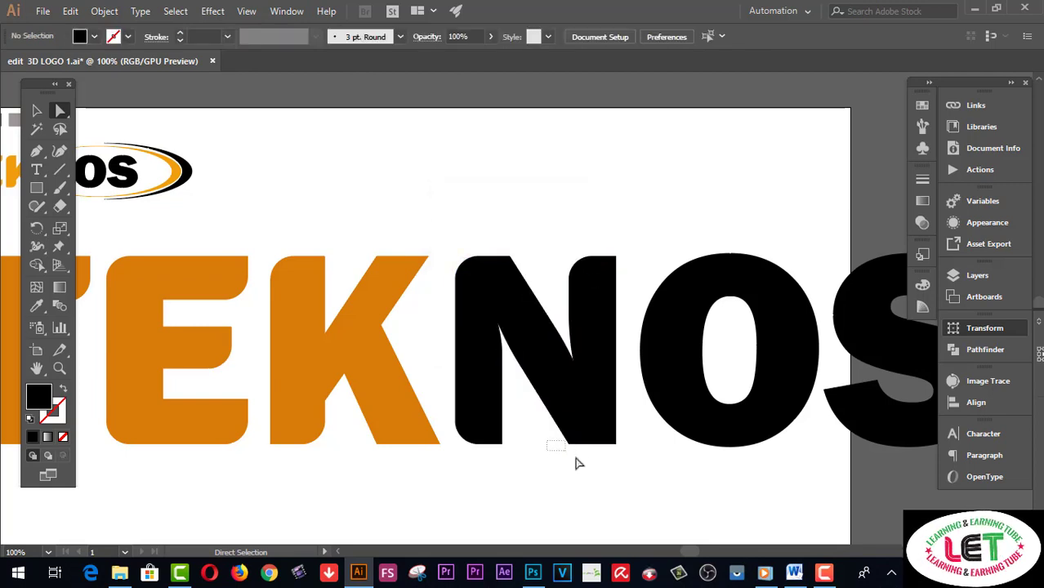
left_click(569, 445)
double_click(576, 433)
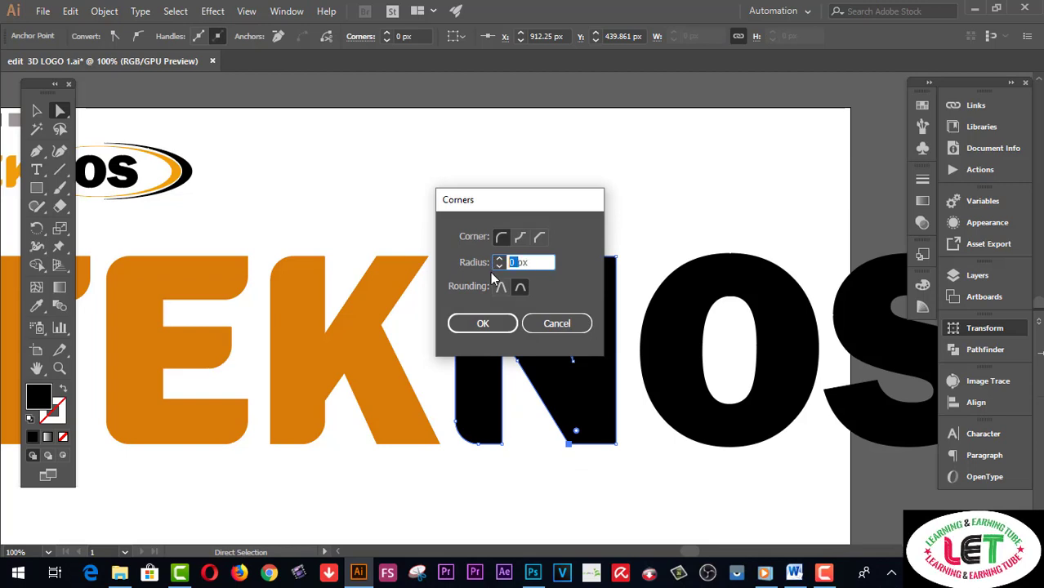
type("30")
left_click(498, 324)
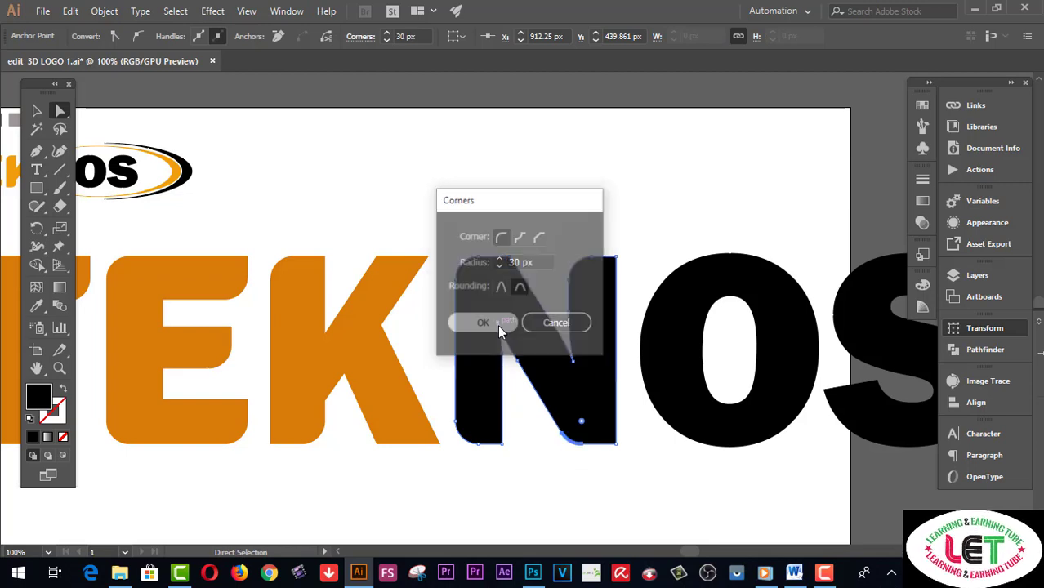
left_click(547, 246)
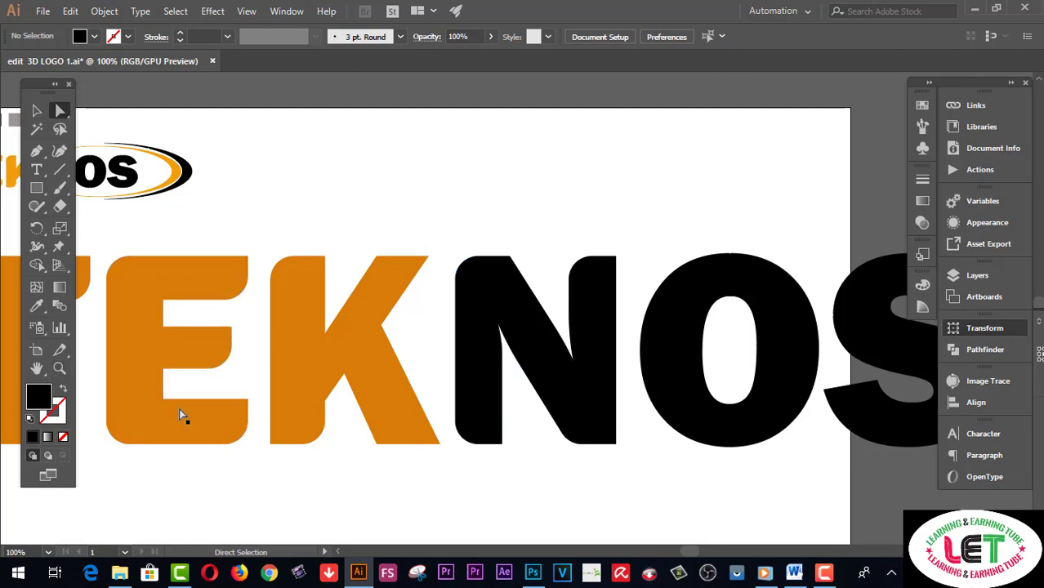
Round the inner corner of the large S's lower end with a 30 px radius.
left_click(37, 369)
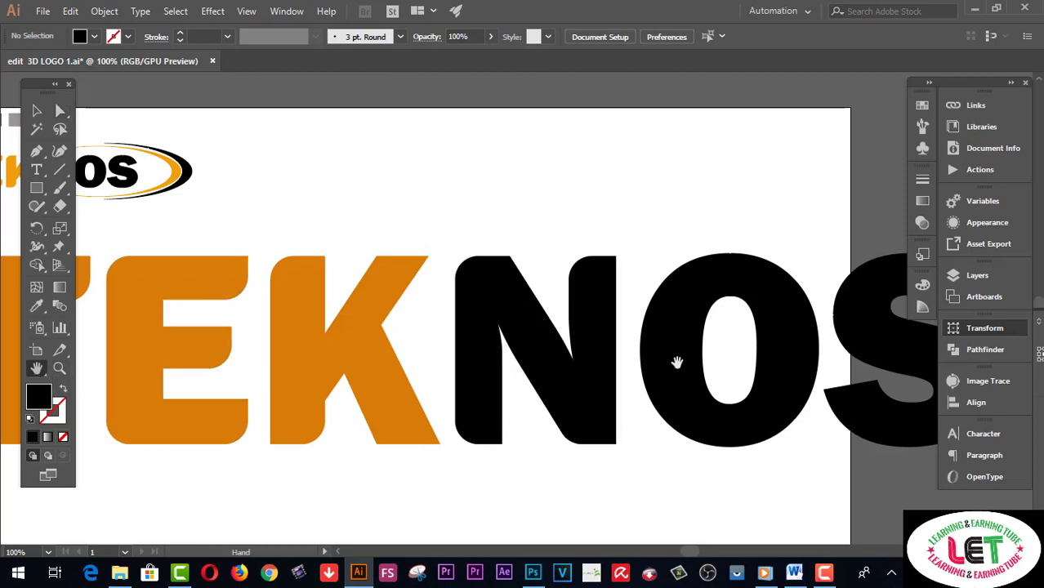
left_click_drag(760, 378, 562, 375)
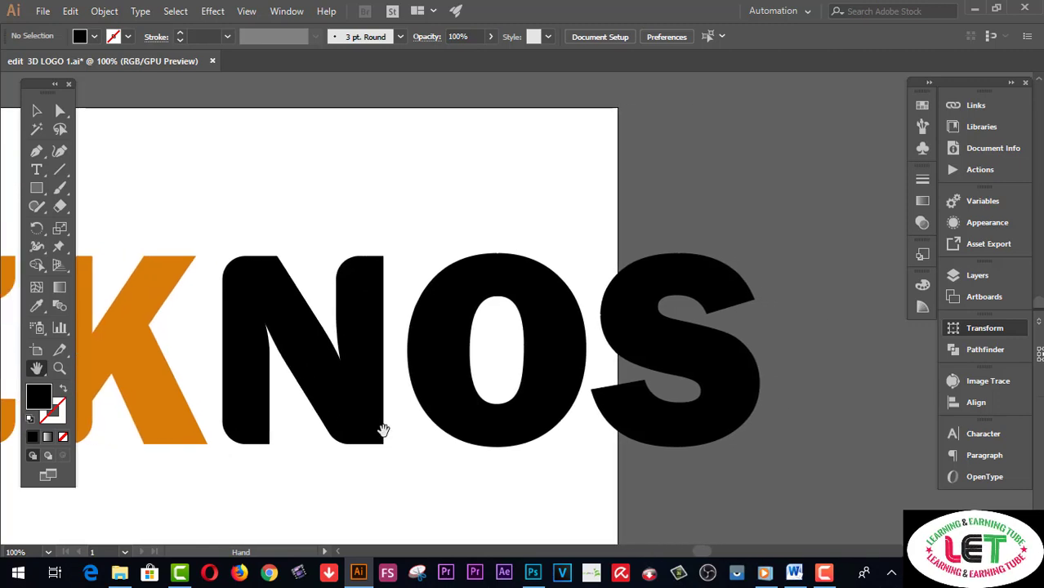
left_click(59, 112)
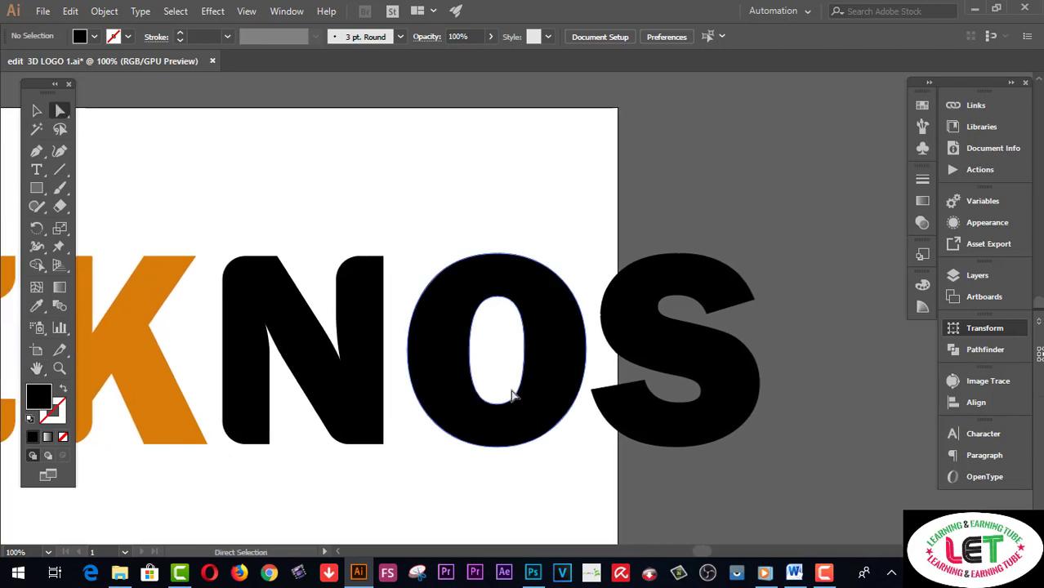
left_click(631, 402)
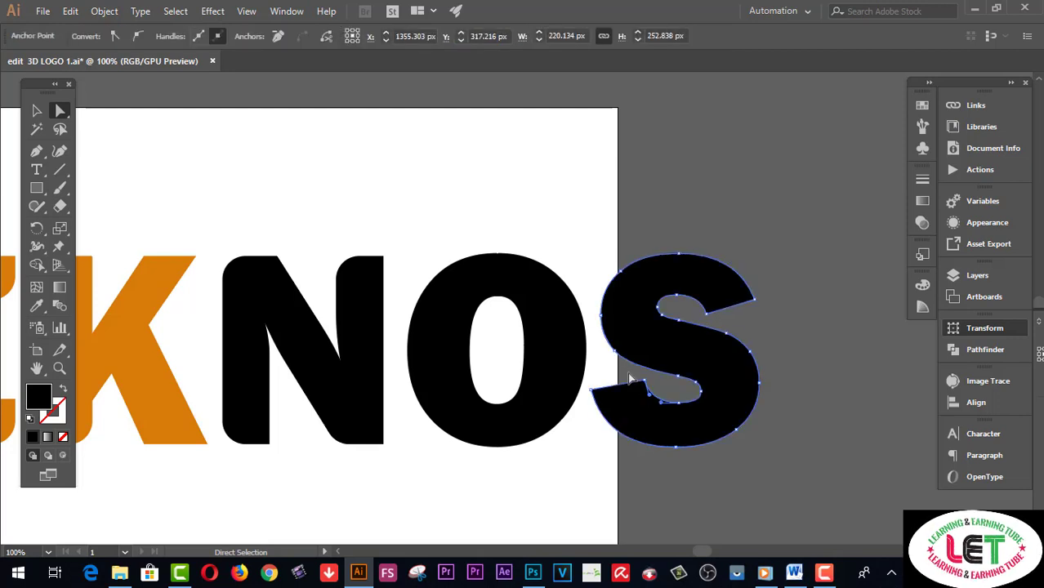
left_click(630, 378)
left_click(656, 404)
left_click(639, 395)
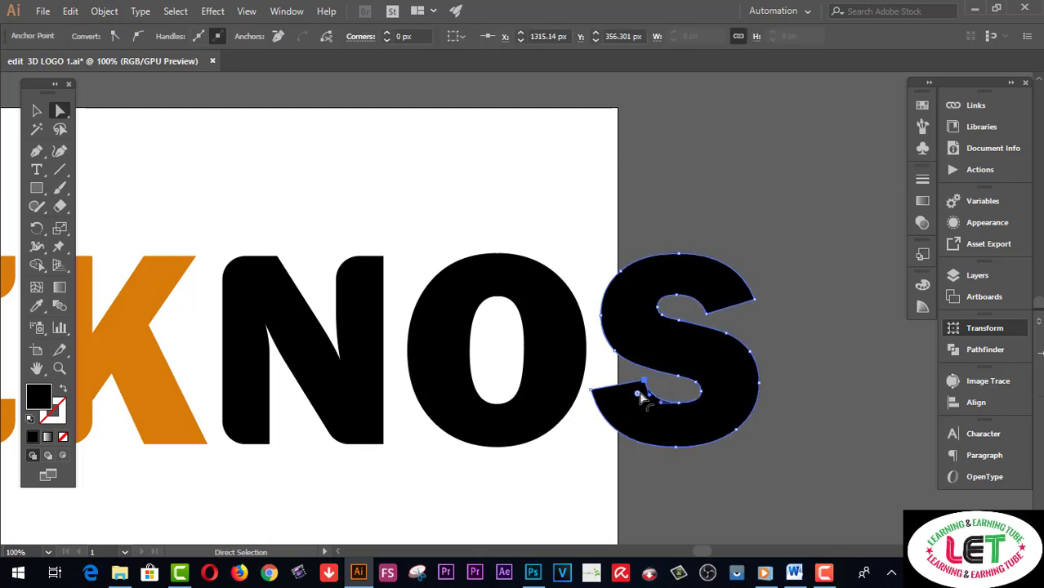
double_click(639, 396)
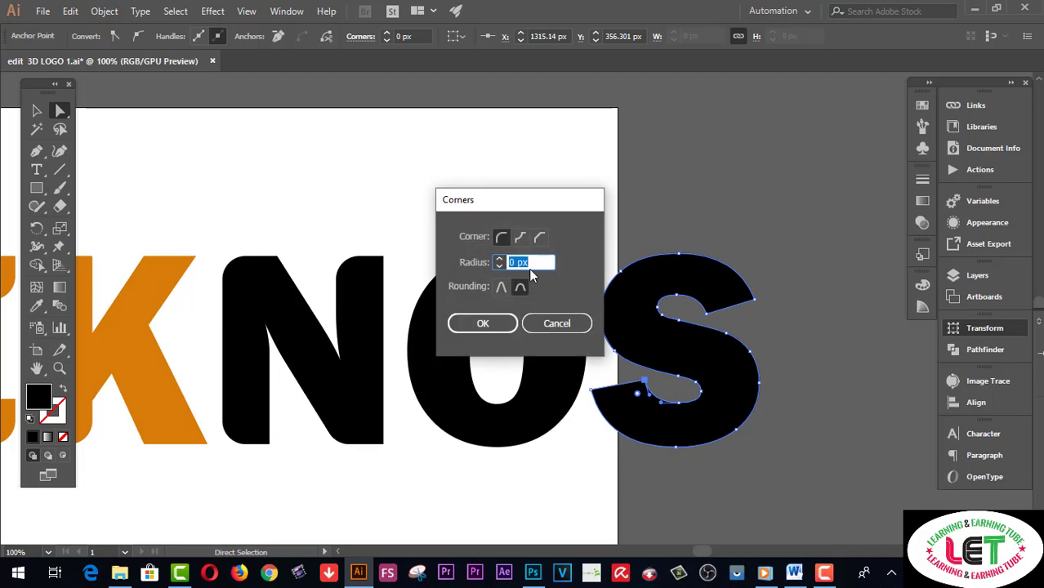
left_click_drag(517, 260, 482, 272)
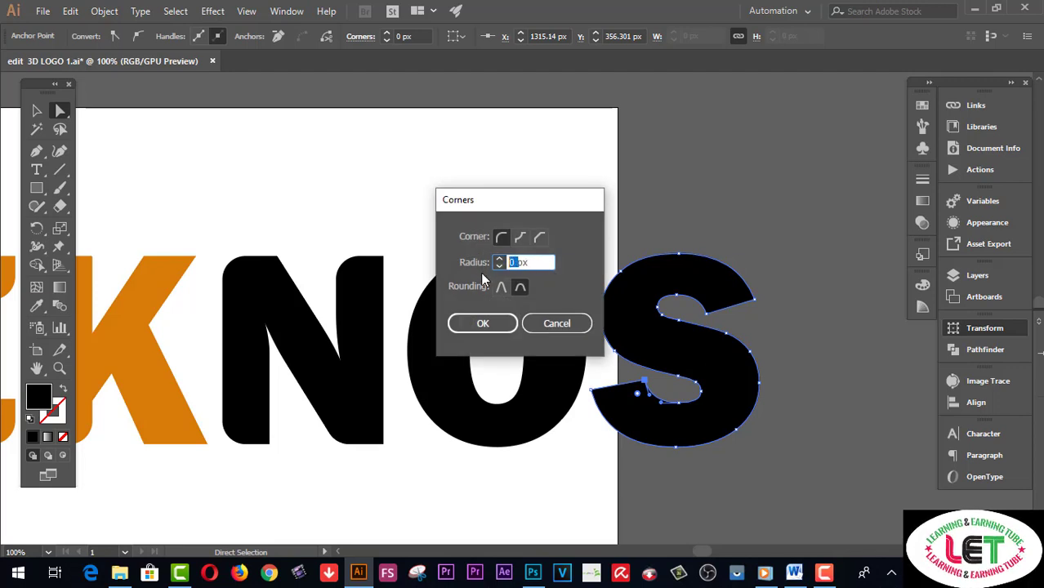
type("30")
left_click(483, 324)
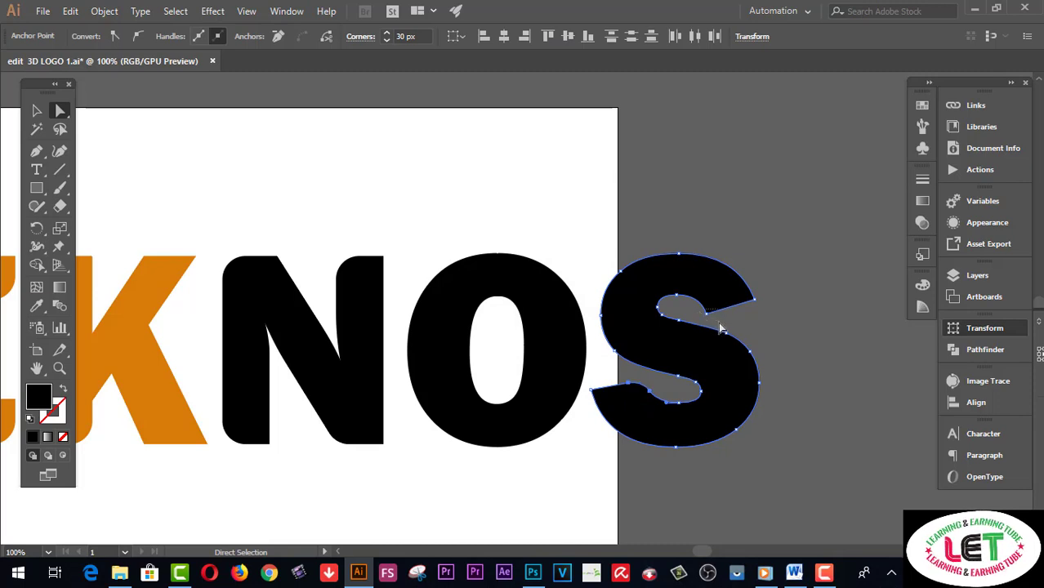
Round the inner corner of the large S's upper end with a 30 px radius.
left_click(722, 311)
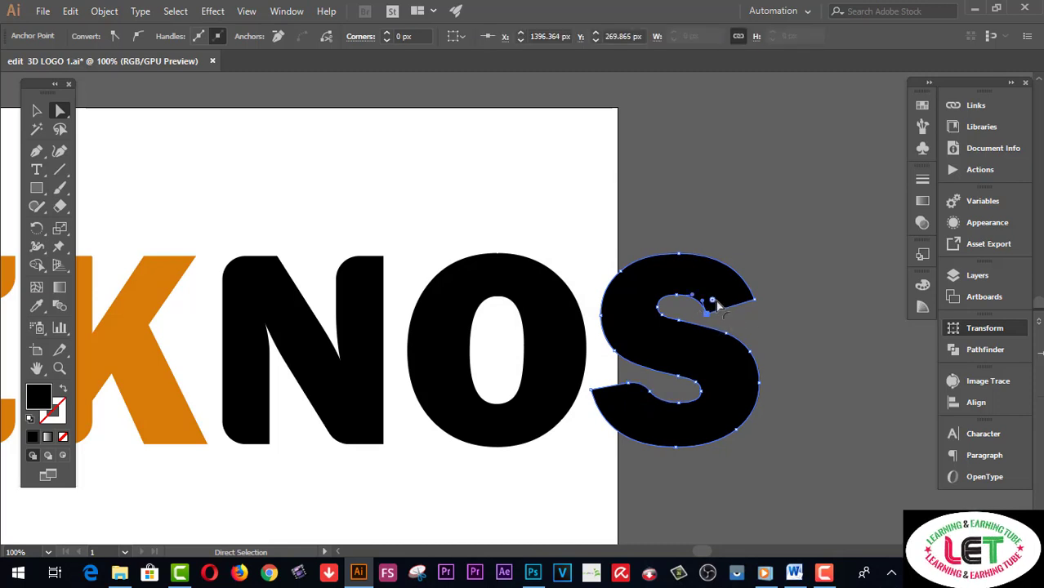
double_click(713, 301)
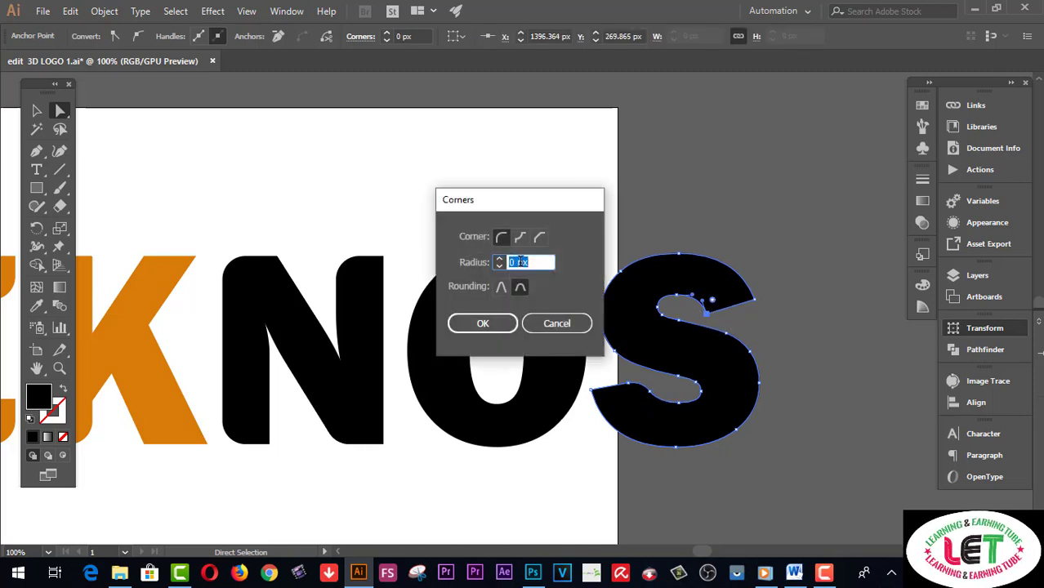
type("3")
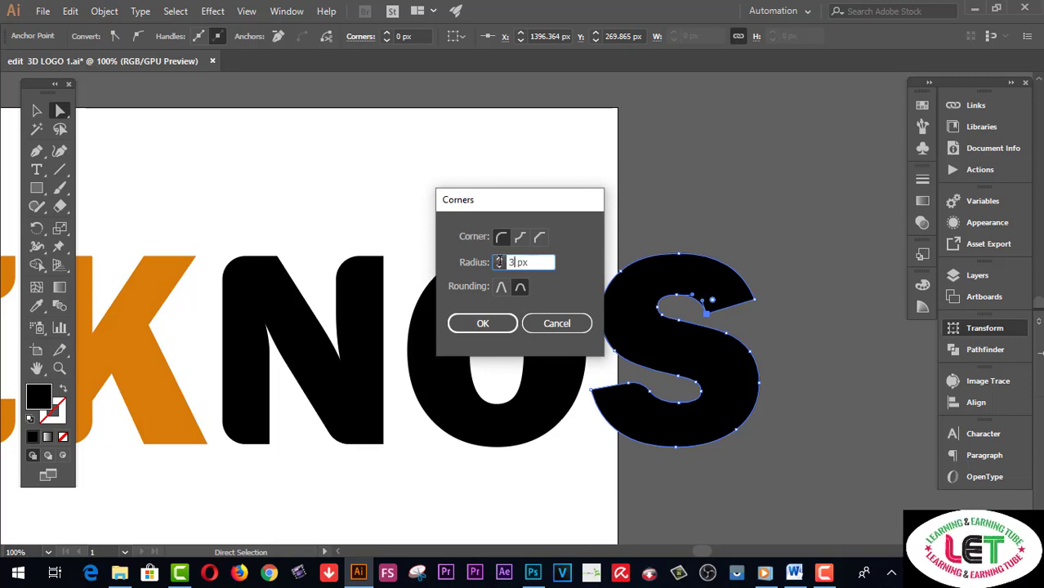
type("0")
left_click(481, 325)
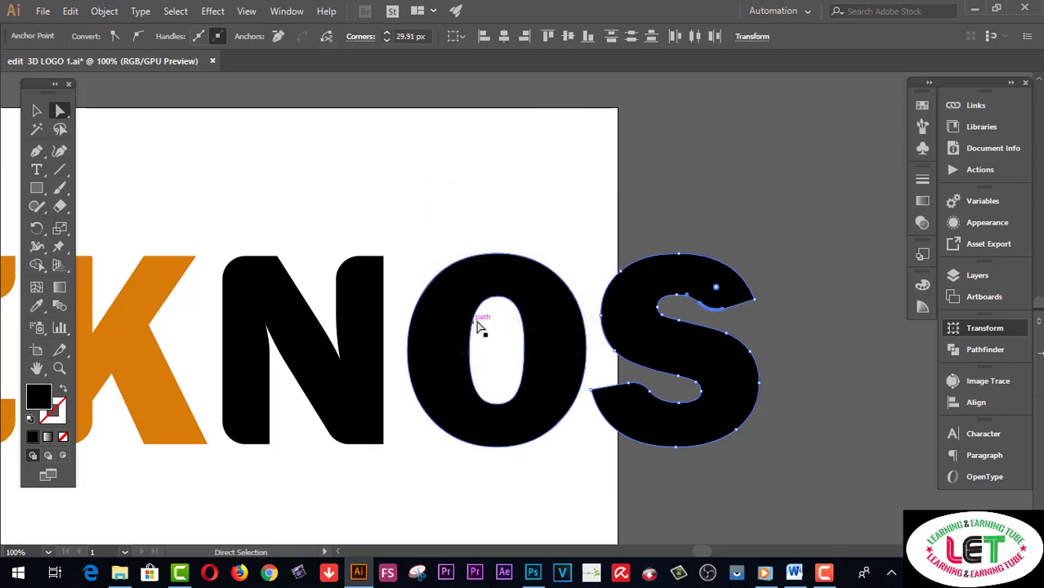
Round the outer tip of the large S's upper end with a 30 px radius.
left_click(778, 313)
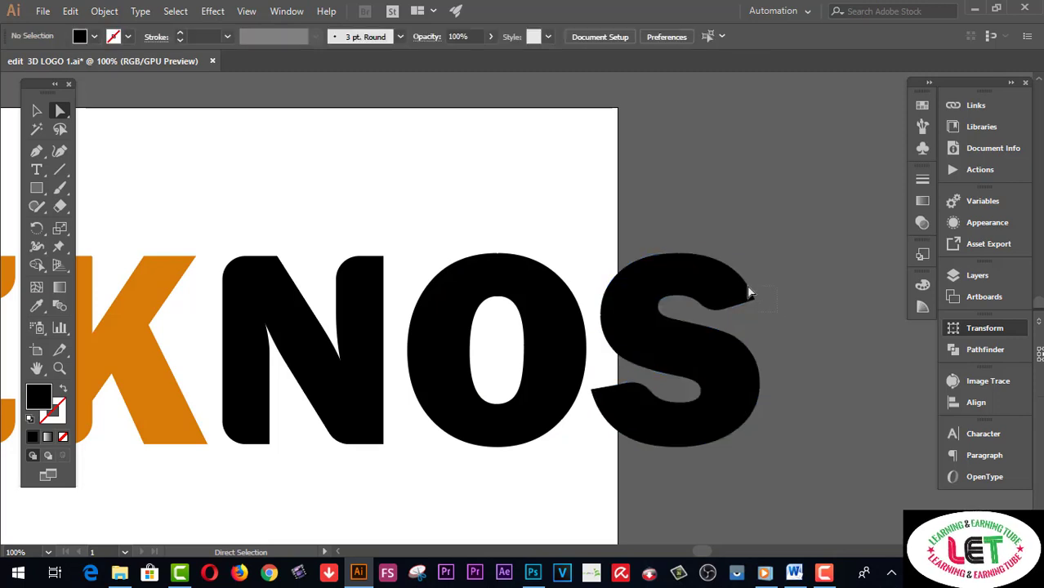
left_click(750, 293)
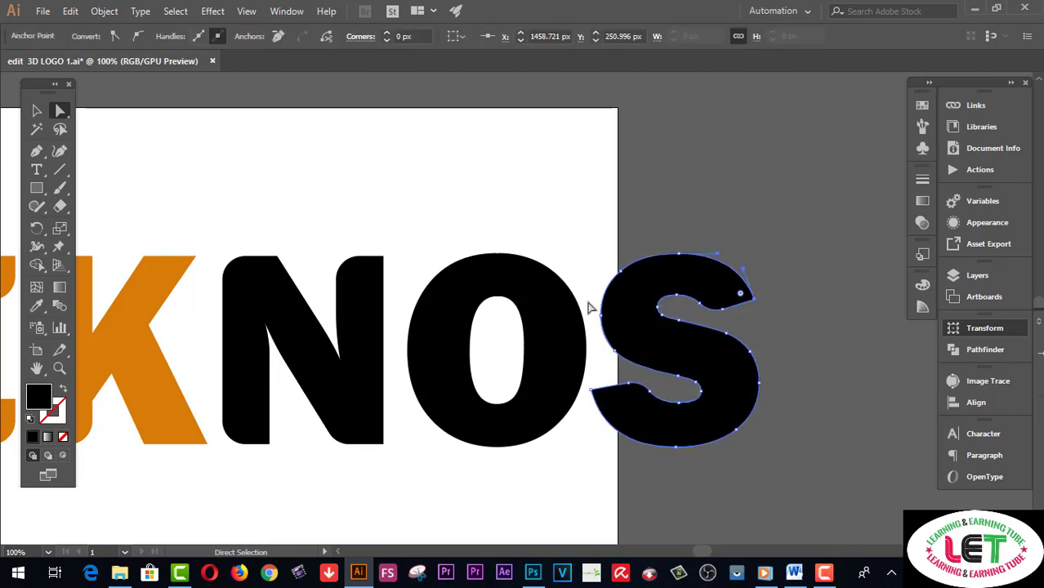
left_click(746, 297)
double_click(744, 299)
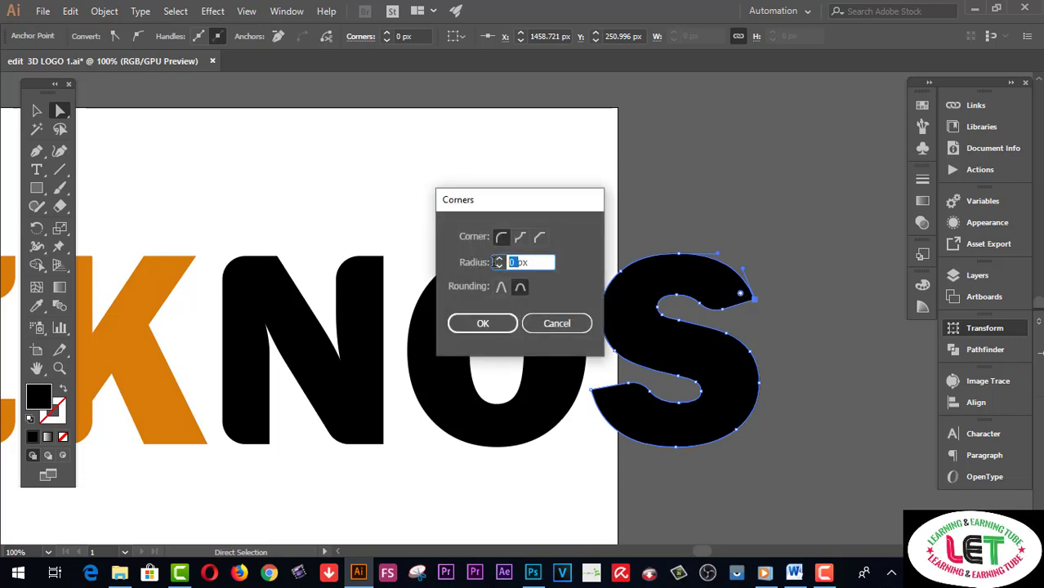
type("30")
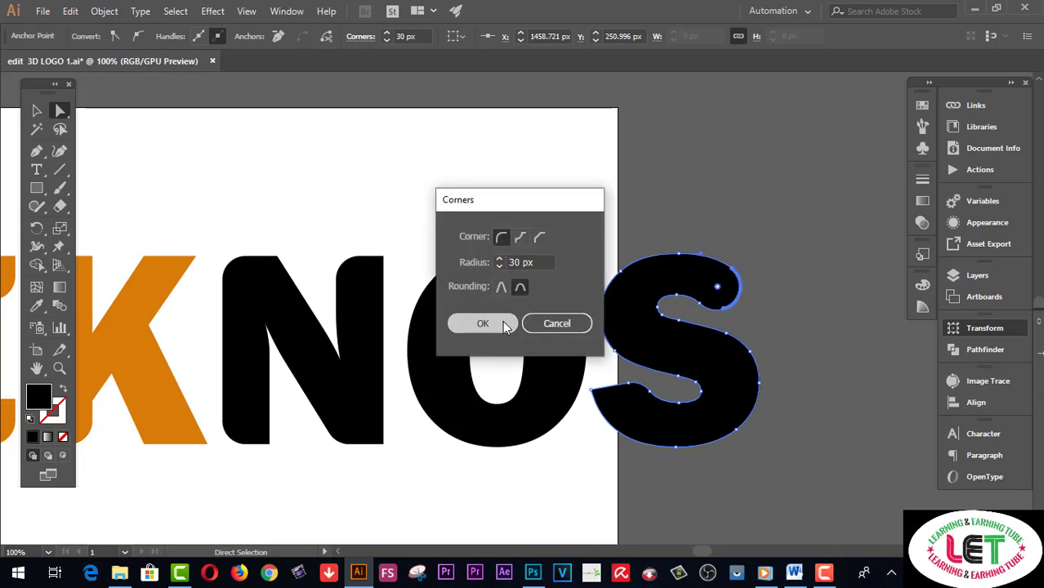
left_click(483, 324)
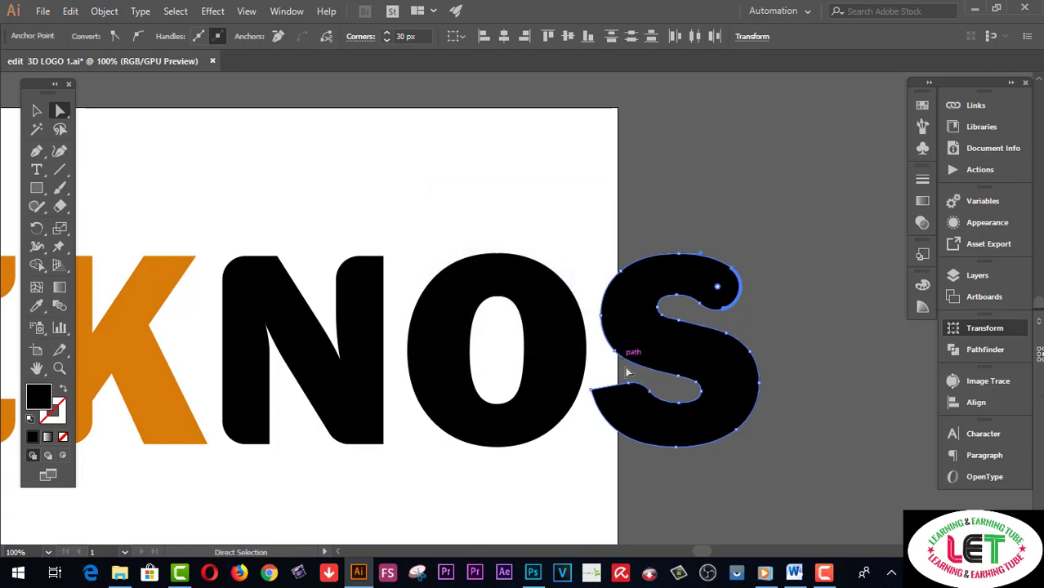
Round the outer tip of the large S's lower end with a 30 px radius and deselect the letter.
left_click(590, 391)
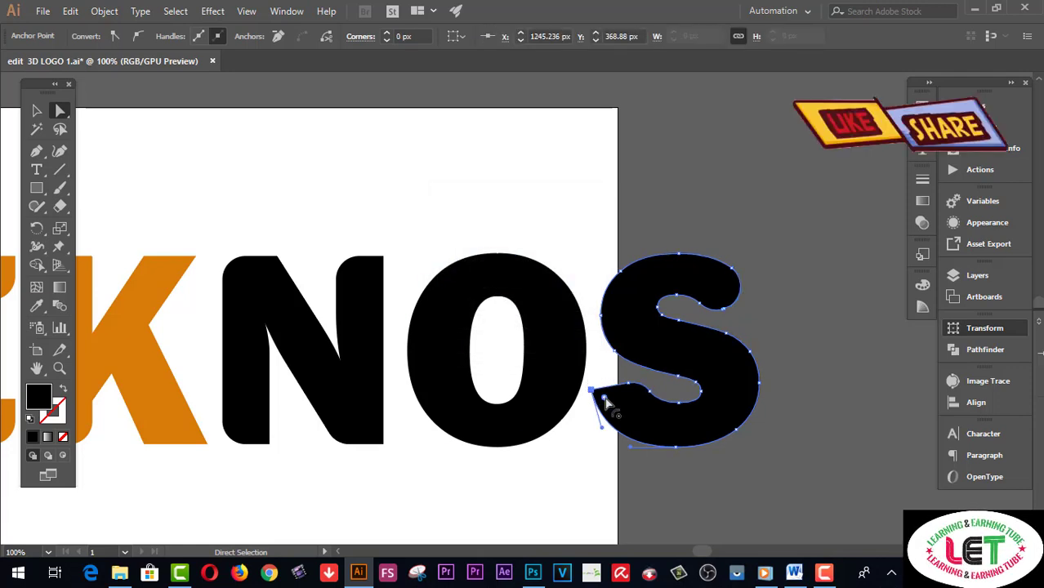
double_click(604, 398)
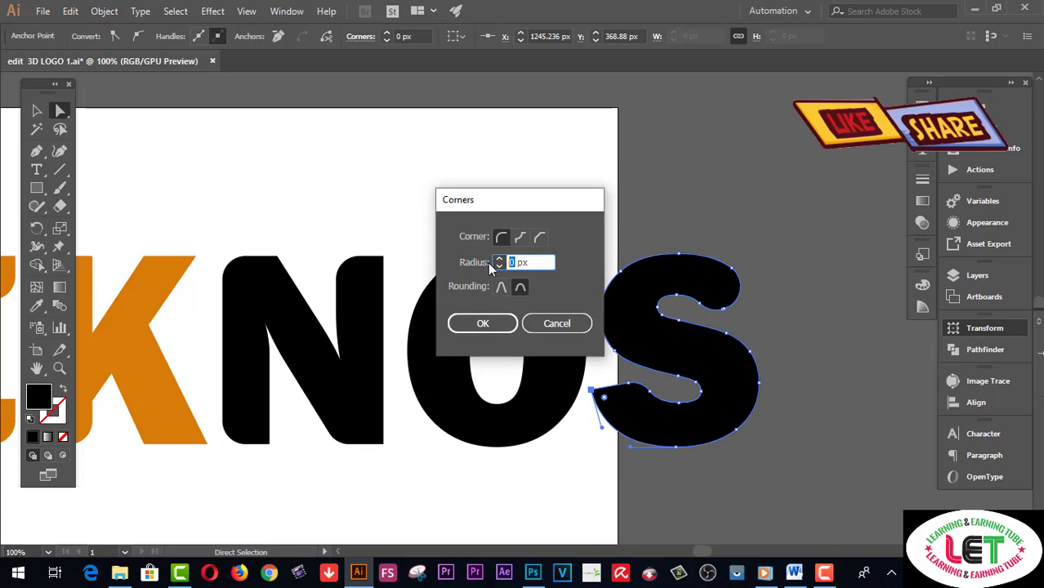
type("30")
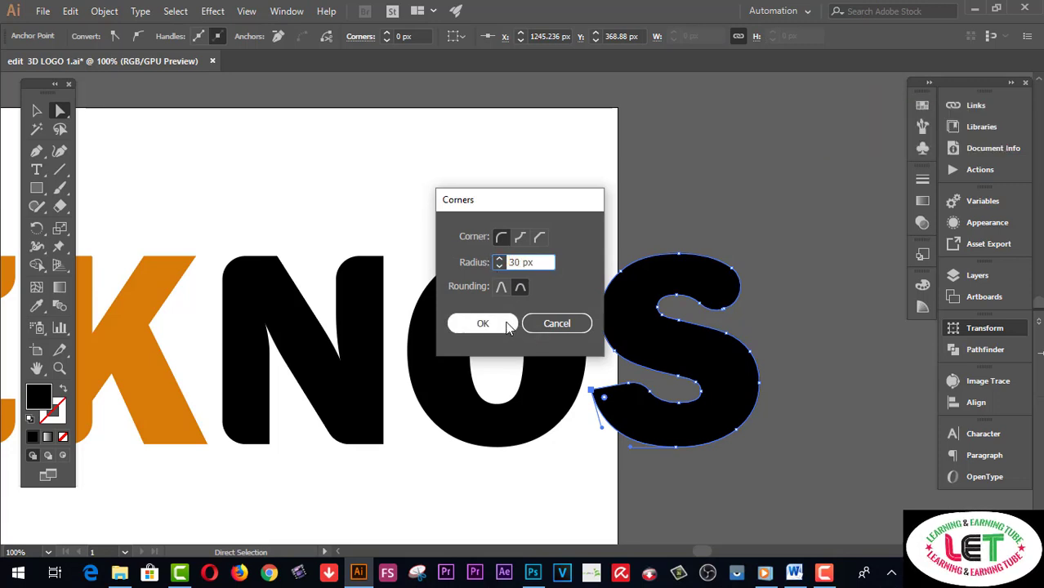
left_click(507, 325)
left_click(601, 255)
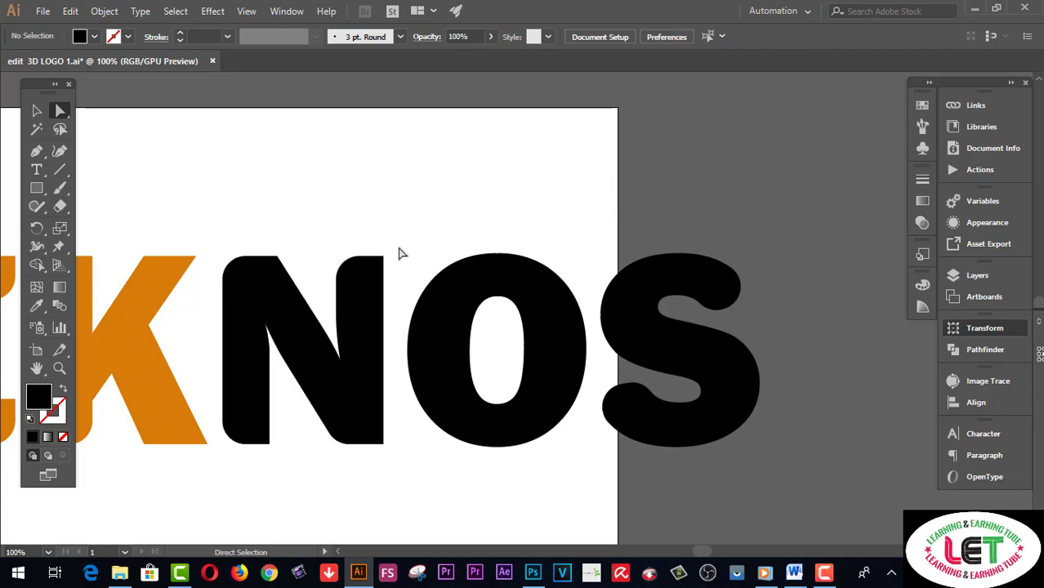
Examine the large O's anchor points and handles for corners that need rounding, and deselect the letter.
left_click(36, 370)
left_click_drag(268, 432, 452, 433)
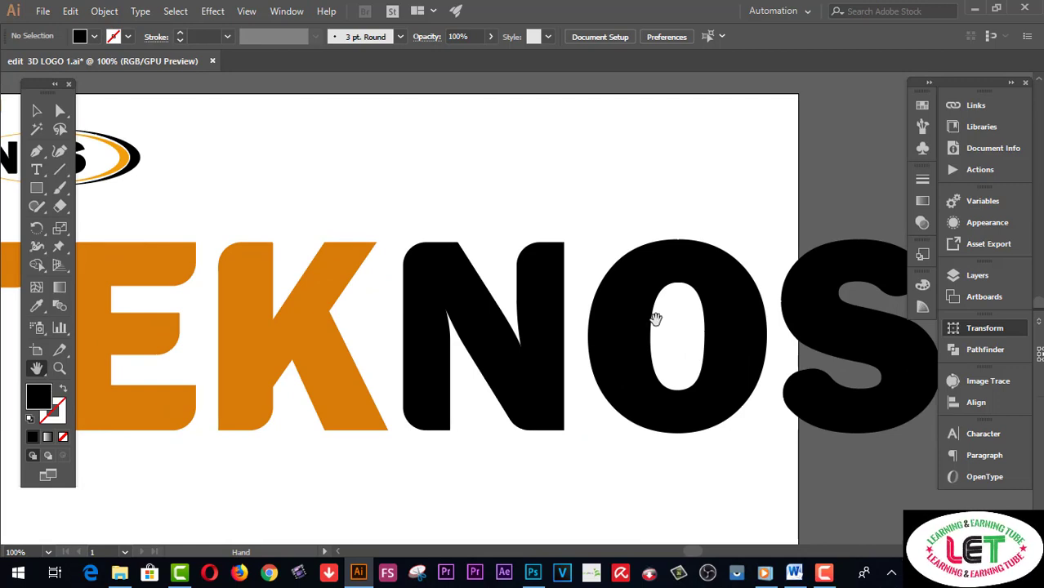
left_click(60, 111)
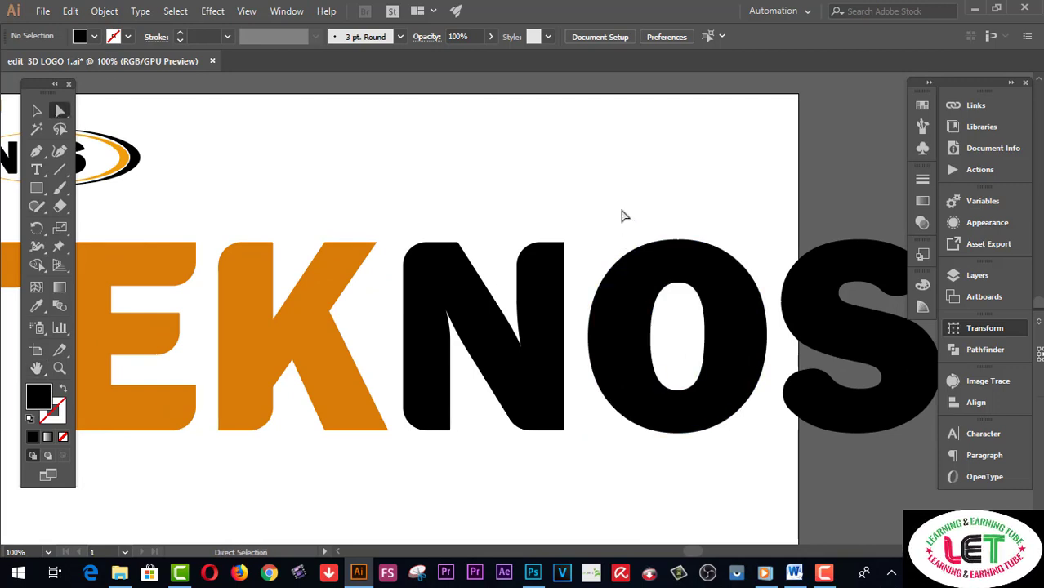
left_click_drag(621, 211, 745, 469)
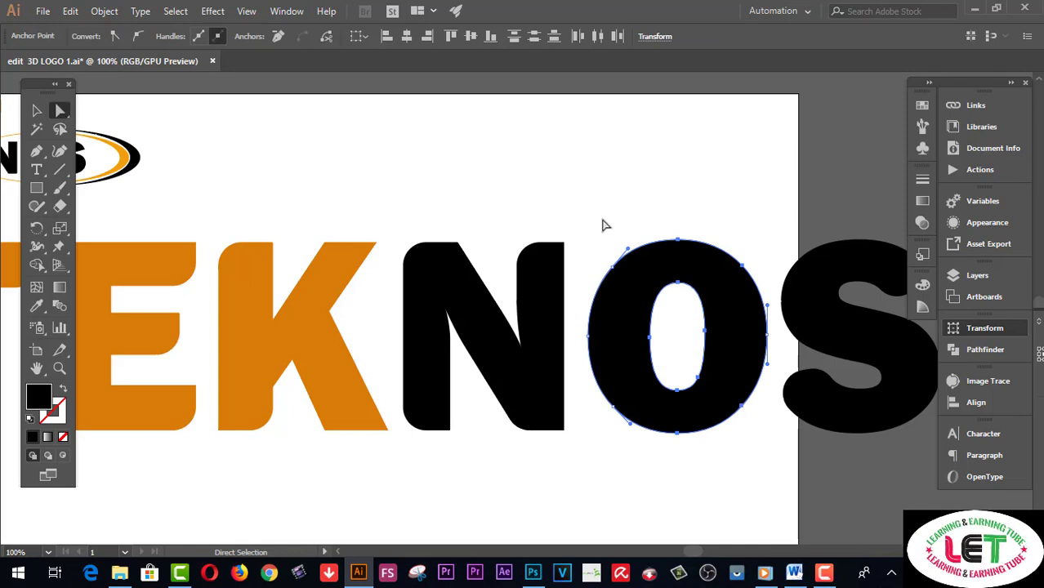
left_click_drag(602, 224, 764, 497)
left_click(610, 185)
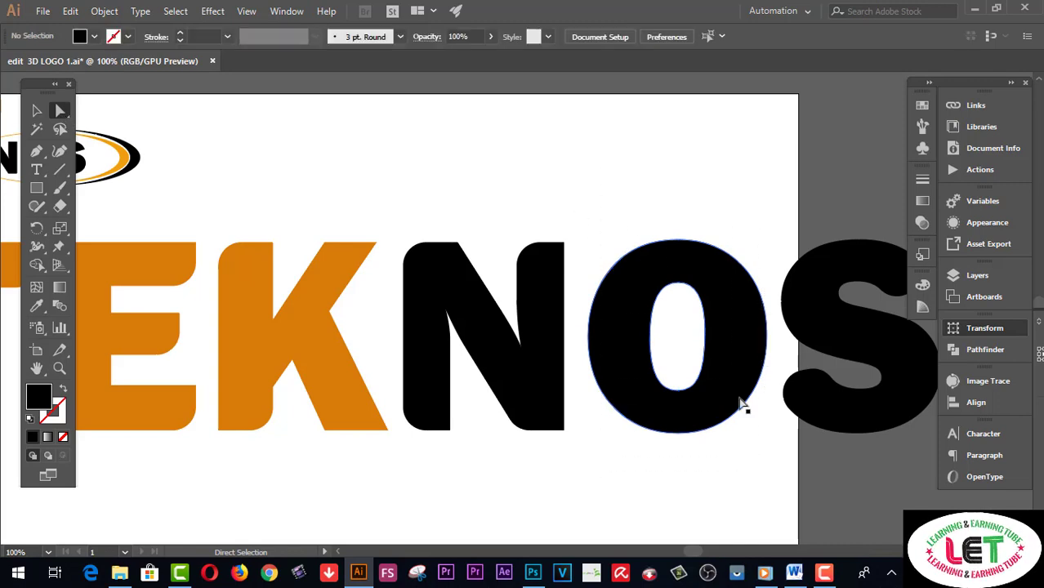
left_click_drag(684, 355, 585, 181)
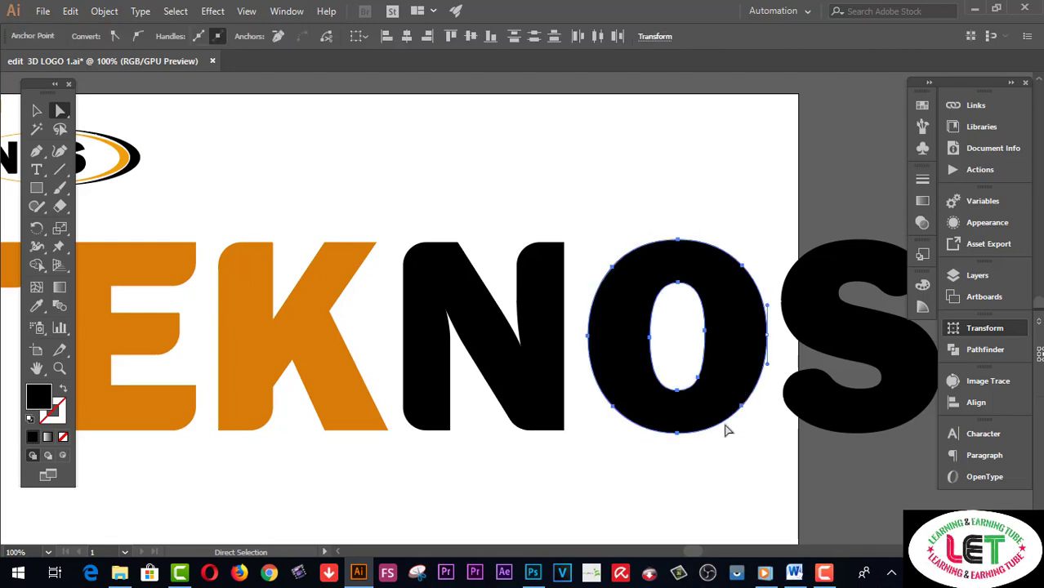
left_click_drag(699, 378, 699, 378)
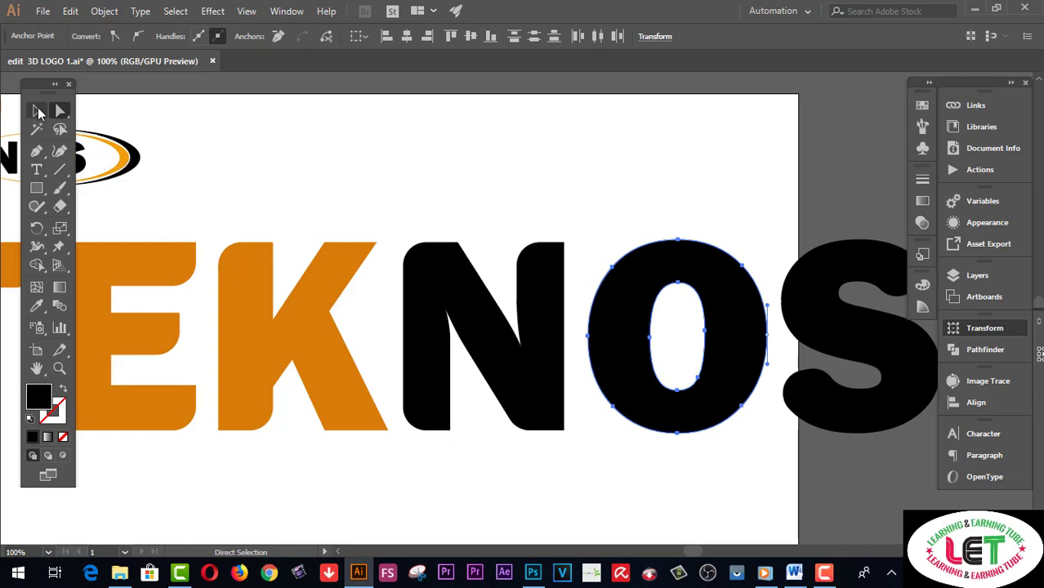
left_click(38, 111)
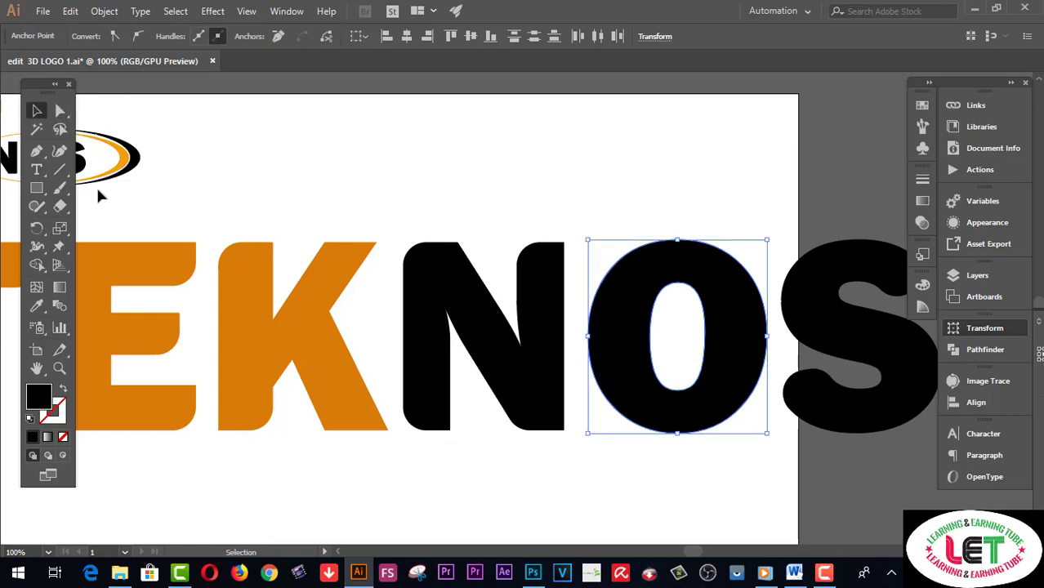
left_click(59, 111)
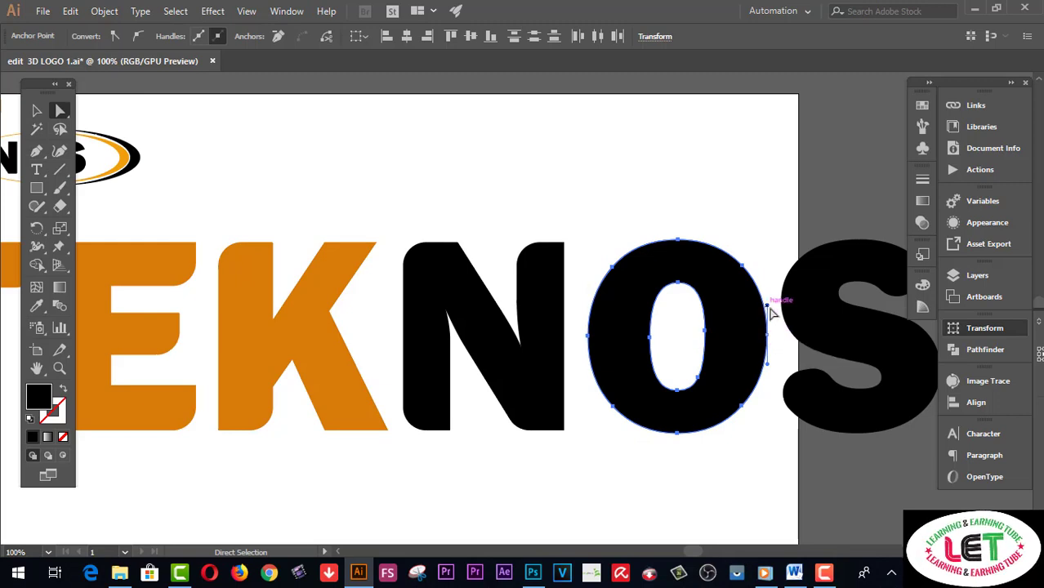
left_click(37, 110)
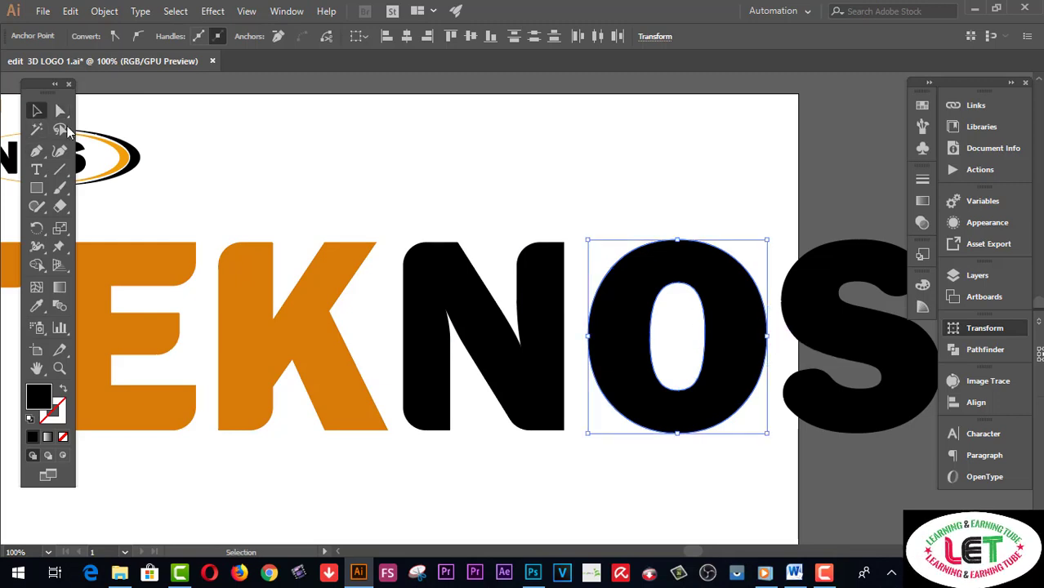
left_click(490, 182)
Move the spare plain black TEKNOS text further toward the artboard's lower-left edge, away from the large lettering.
left_click(626, 366, "ctrl+alt")
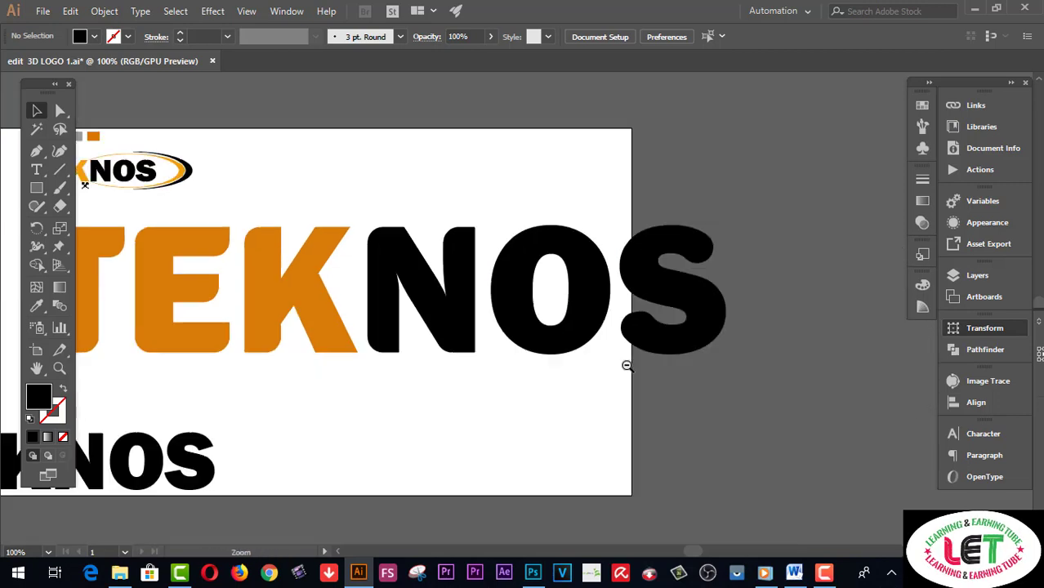
left_click(37, 369)
left_click_drag(161, 377, 325, 396)
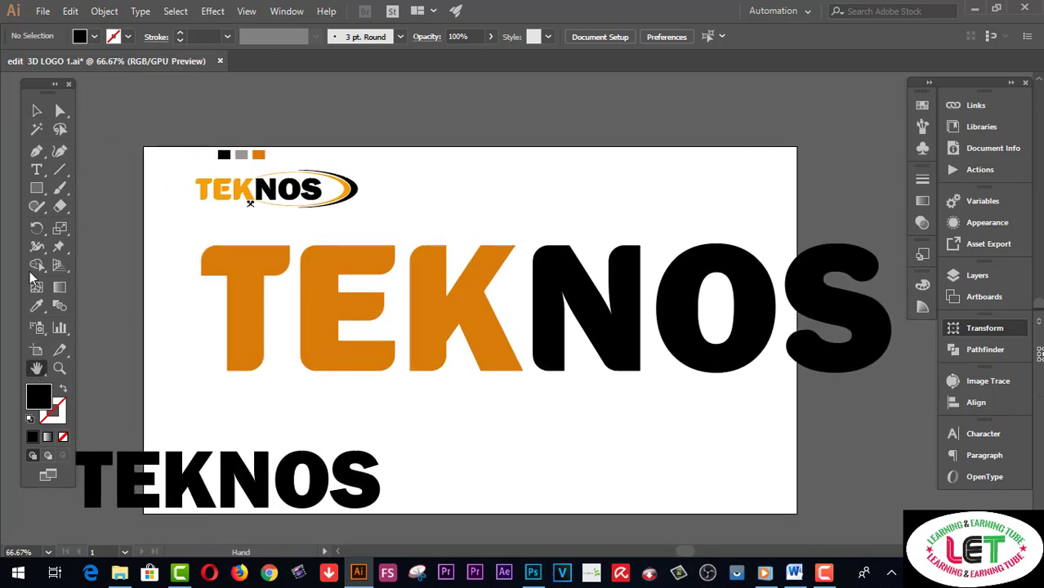
left_click(37, 110)
left_click_drag(309, 494, 210, 524)
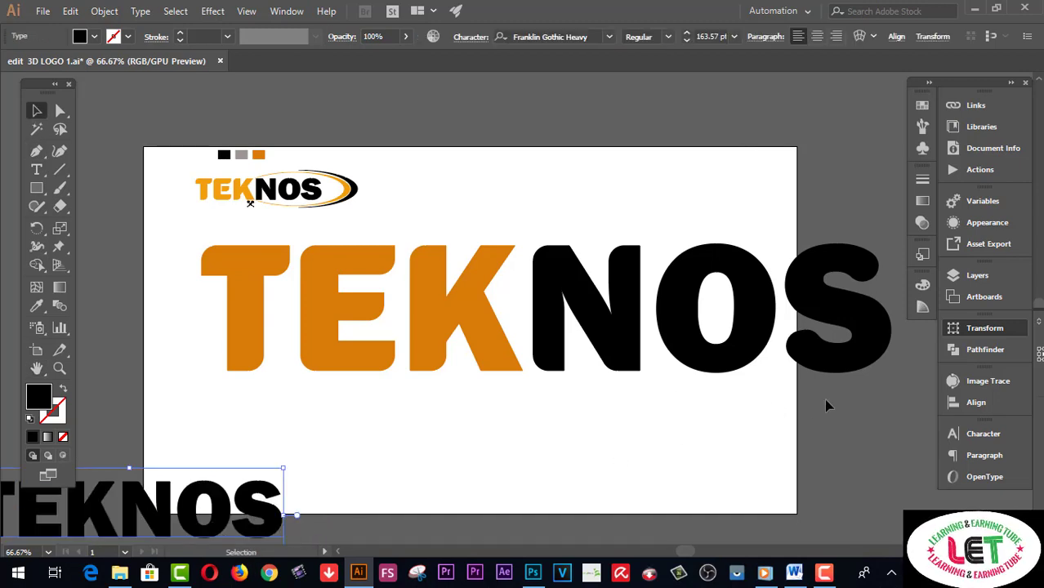
Group the large black letters N, O and S, and check that NOS and TEK each select as one unit.
left_click(621, 359)
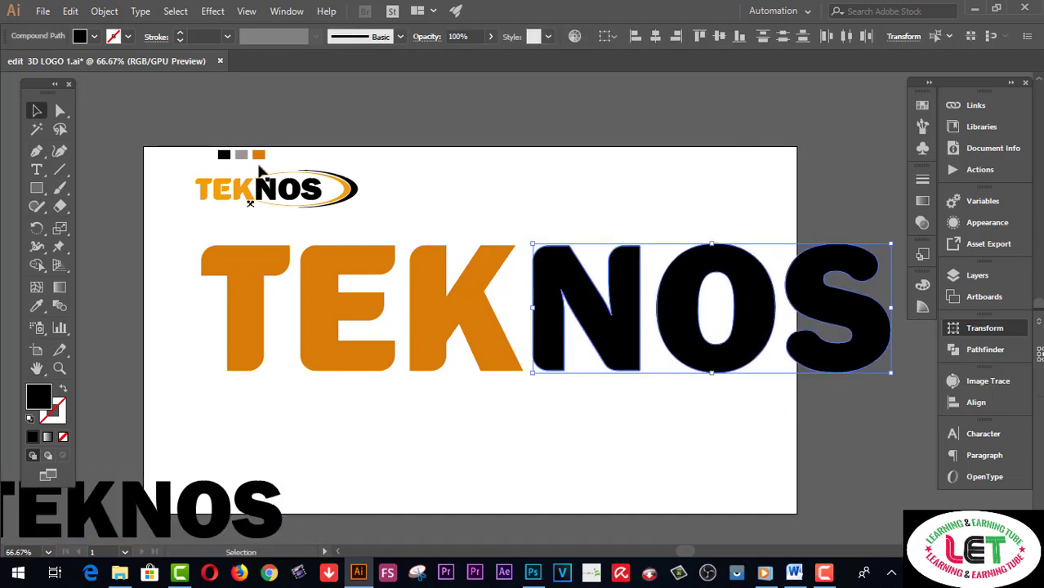
left_click(104, 12)
left_click(155, 46)
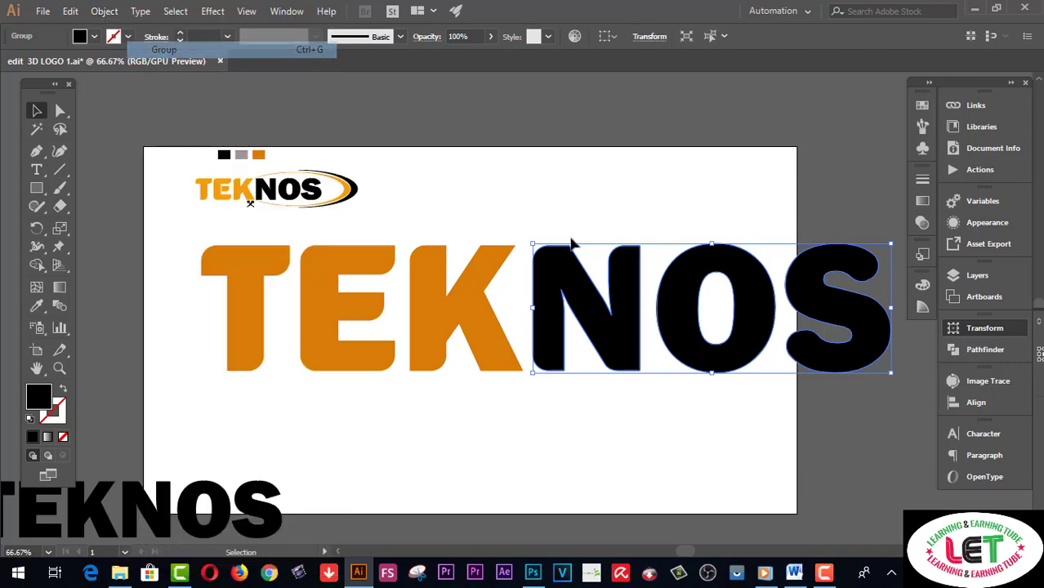
left_click(716, 163)
left_click(560, 253)
left_click(554, 194)
left_click(482, 285)
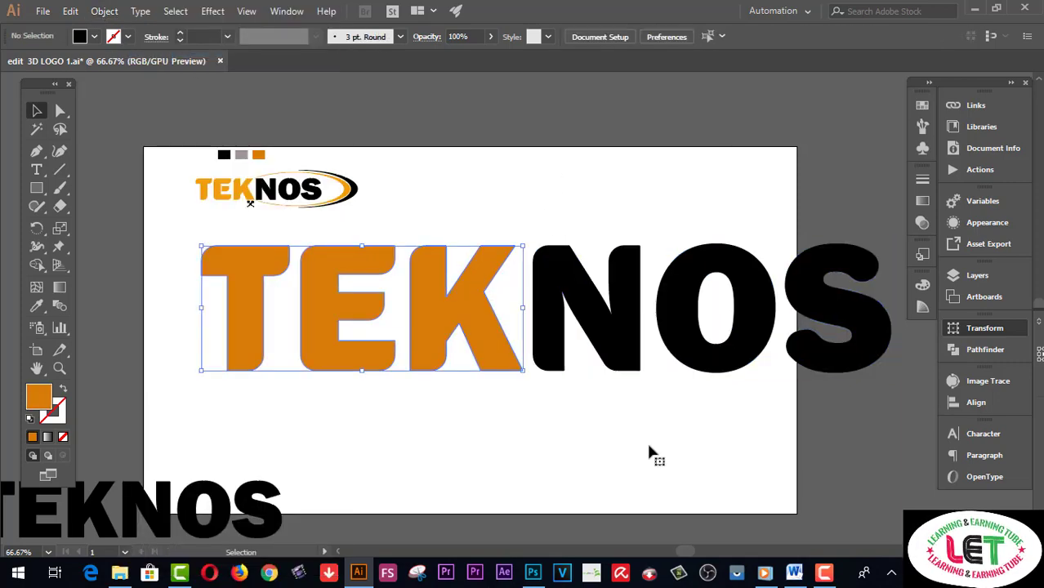
Group the large orange TEK and black NOS together as a single object.
left_click_drag(794, 433, 282, 324)
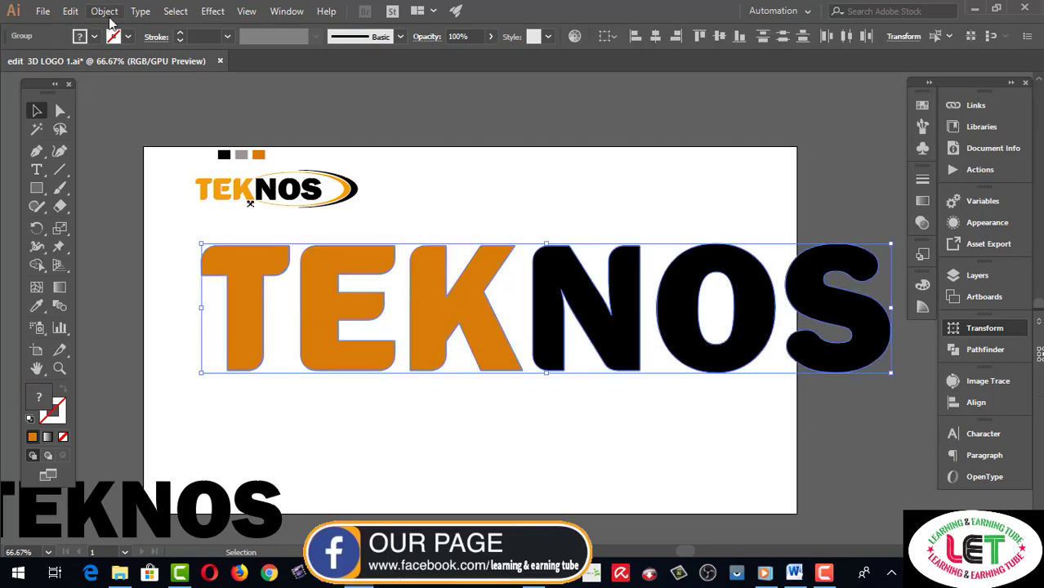
left_click(104, 12)
left_click(163, 47)
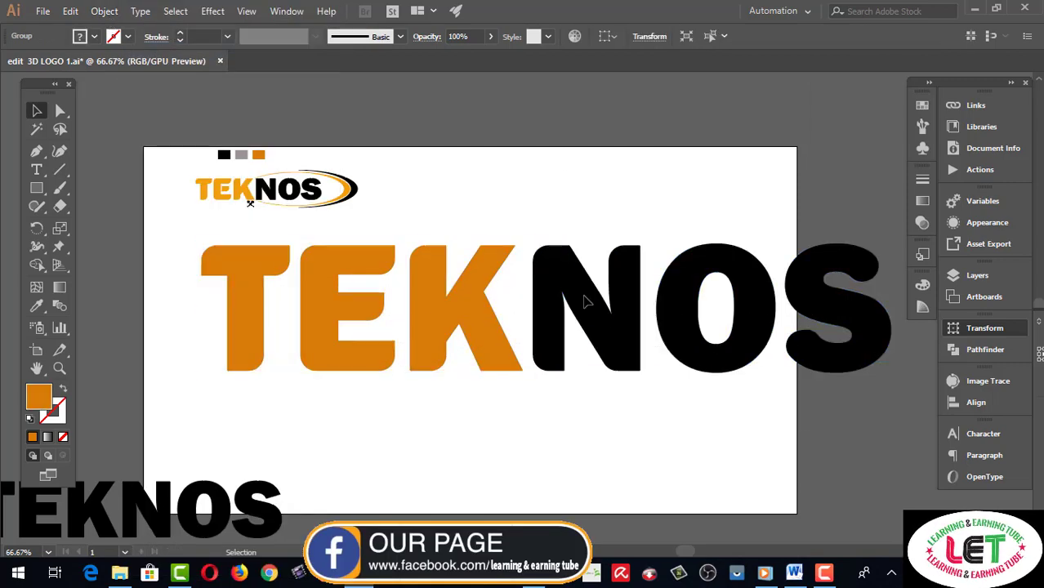
left_click(608, 323)
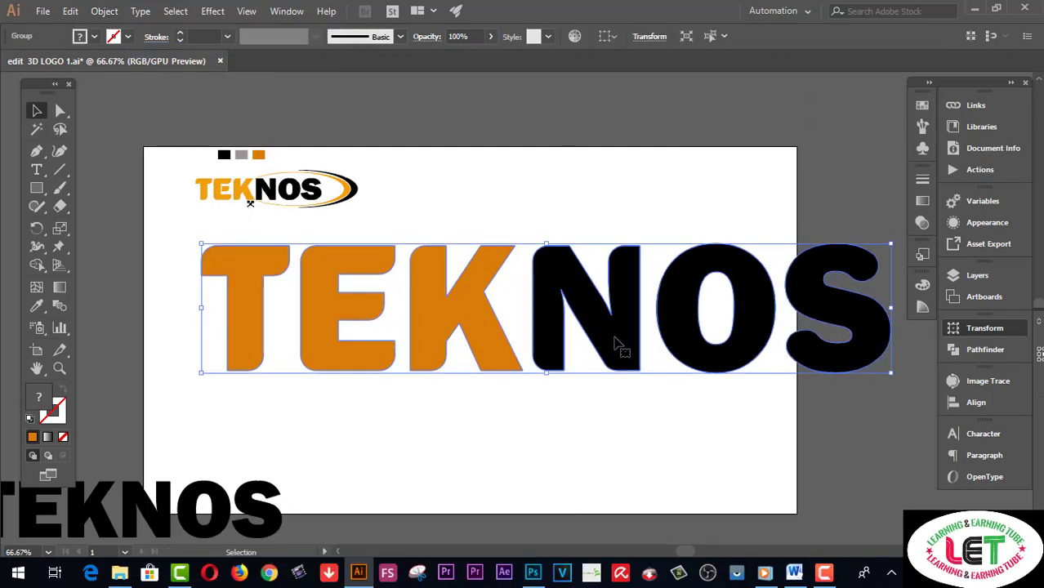
Move the spare plain black TEKNOS text completely off the artboard, beyond its left edge, and deselect it.
left_click_drag(270, 510, 62, 511)
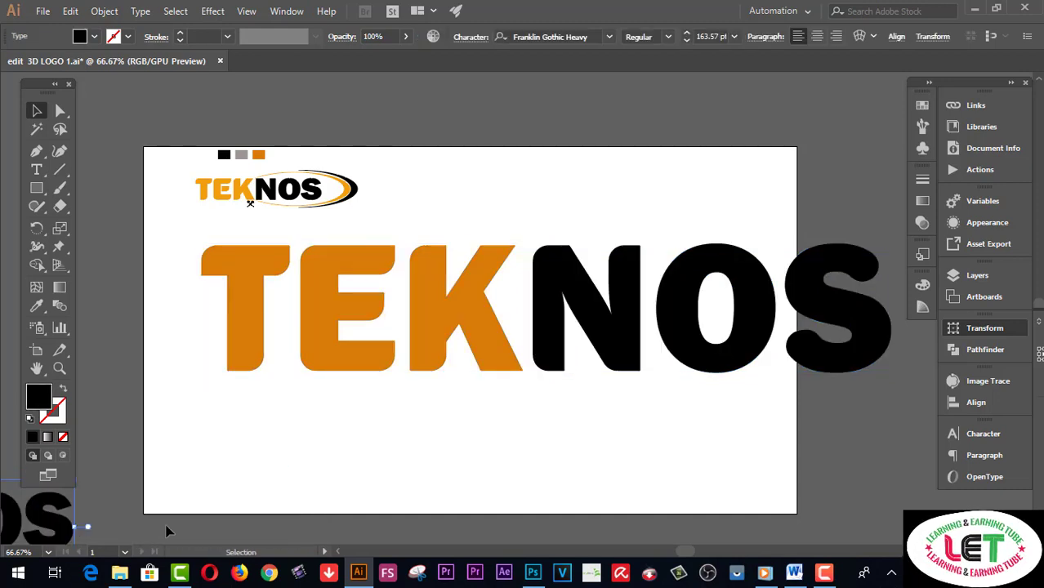
left_click(422, 496)
Shift the grouped large TEKNOS left and scale it down proportionally so it fits inside the artboard below the sample logo.
left_click(618, 317)
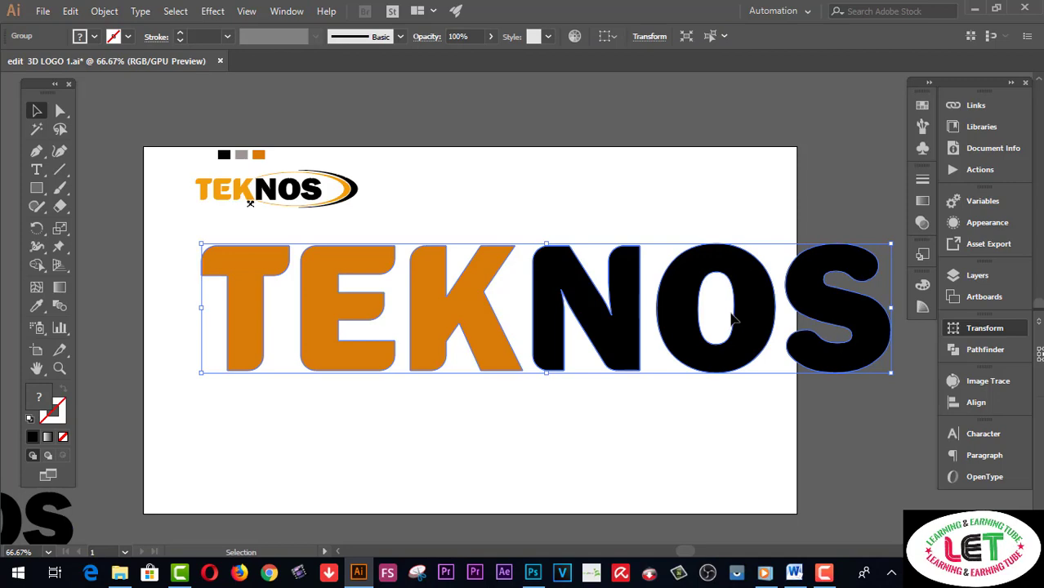
left_click_drag(831, 335, 788, 342)
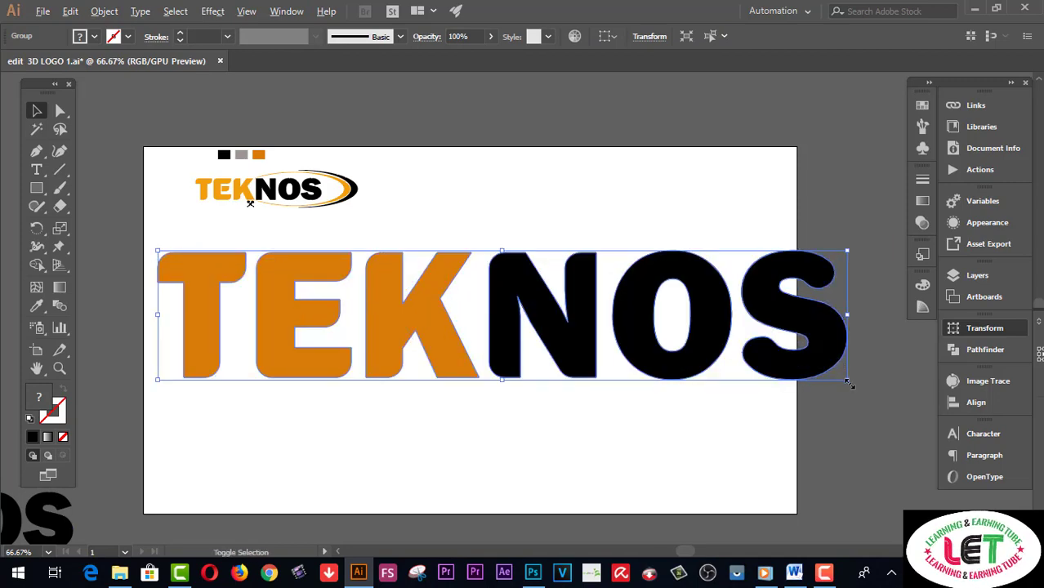
left_click_drag(847, 382, 649, 357)
left_click(732, 394)
left_click(681, 411)
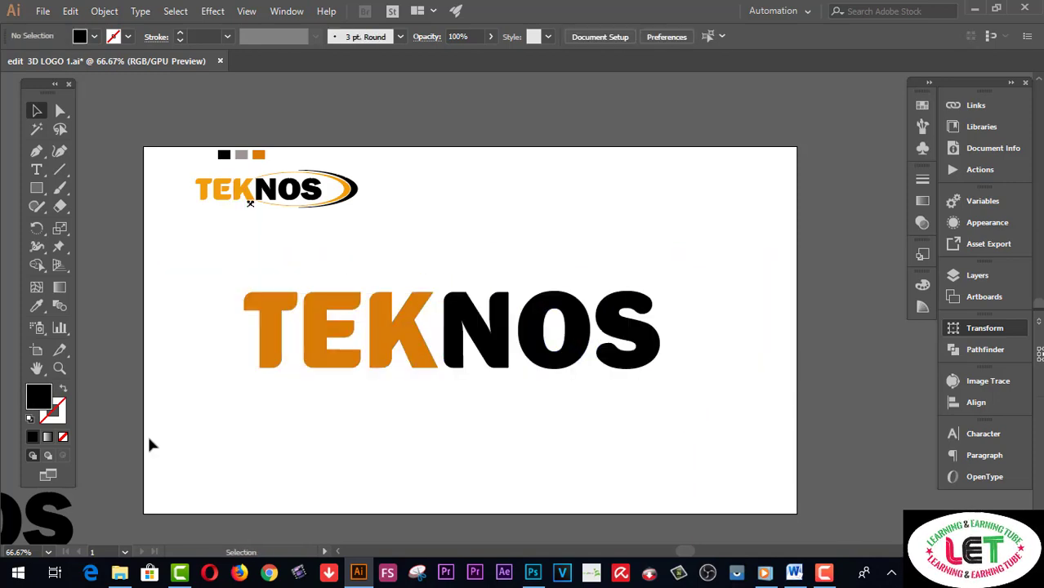
left_click(37, 368)
left_click_drag(257, 385, 327, 375)
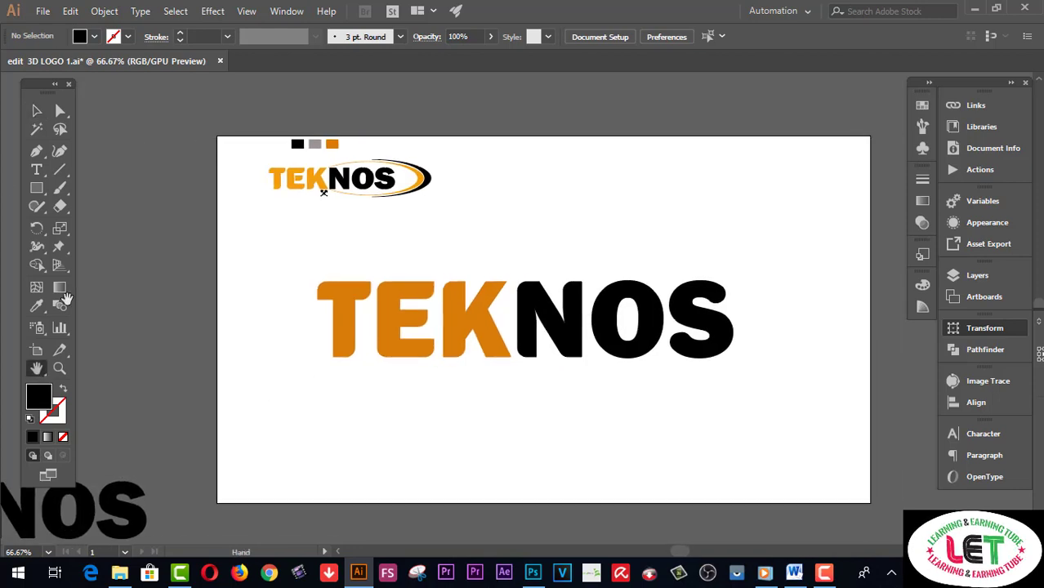
left_click(37, 111)
left_click(627, 301)
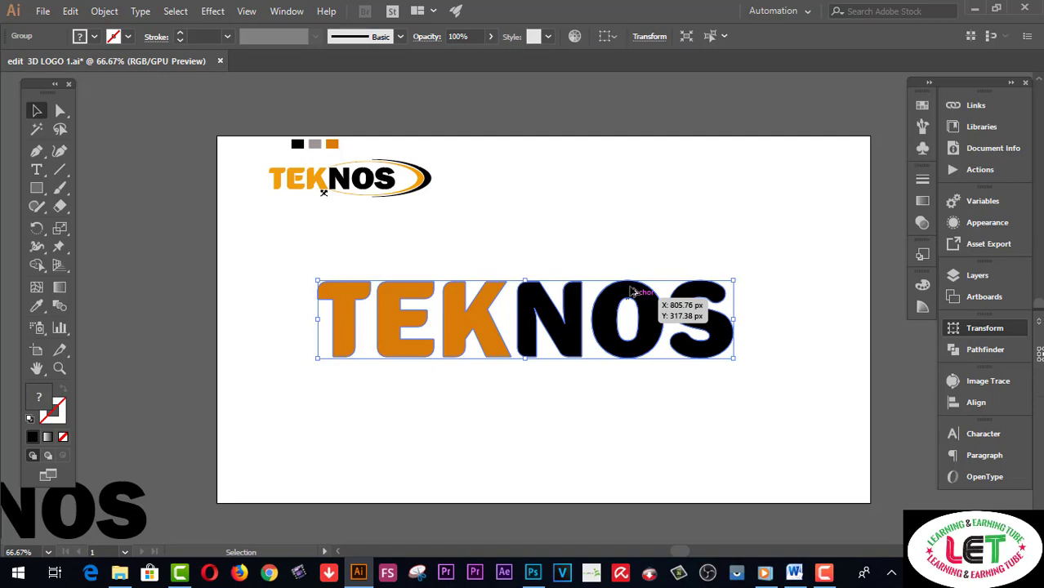
left_click_drag(631, 292, 686, 146)
scroll(711, 319, "down", 3)
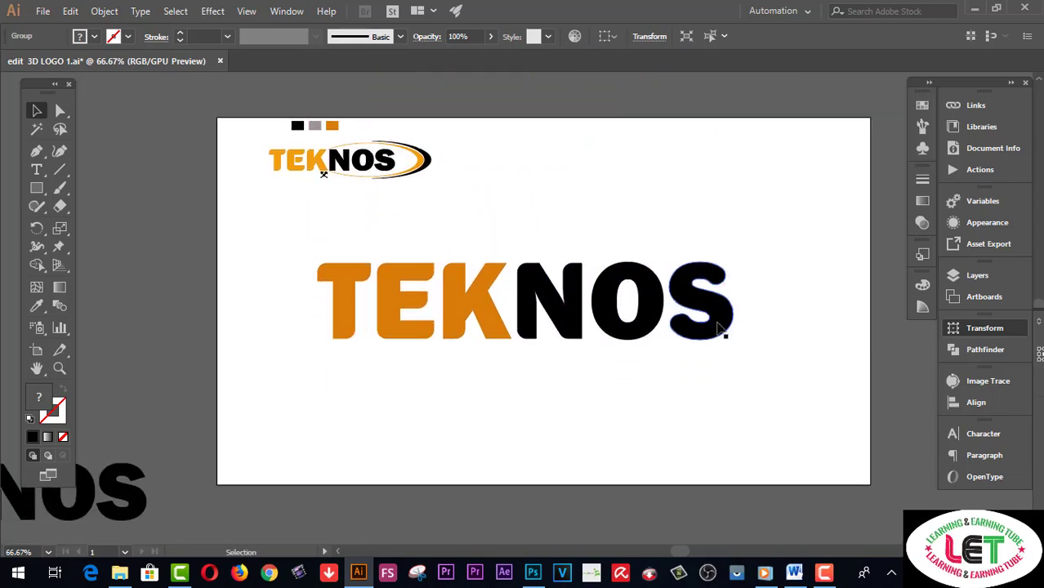
left_click(771, 335)
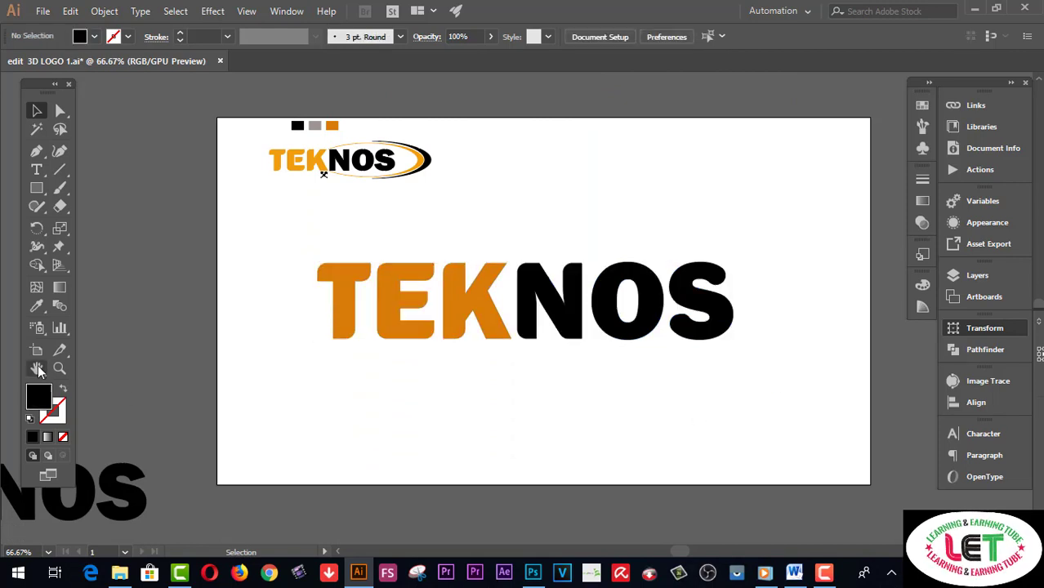
Draw an ellipse about 689 by 144 px centred on the large K, and swap its fill and stroke to leave a 1 pt black outline.
left_click(58, 369)
left_click(645, 356)
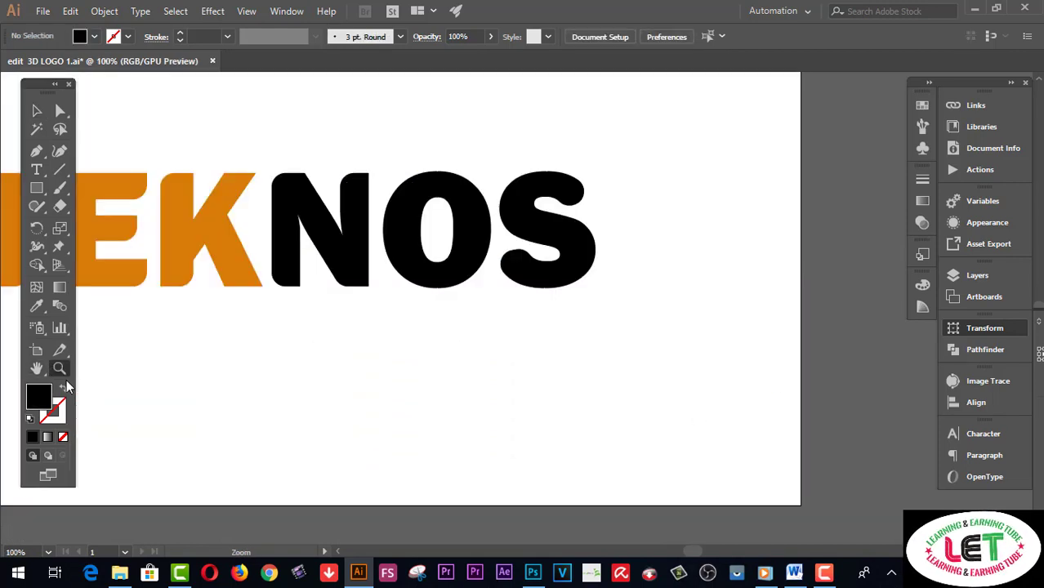
key("h")
left_click_drag(254, 403, 352, 435)
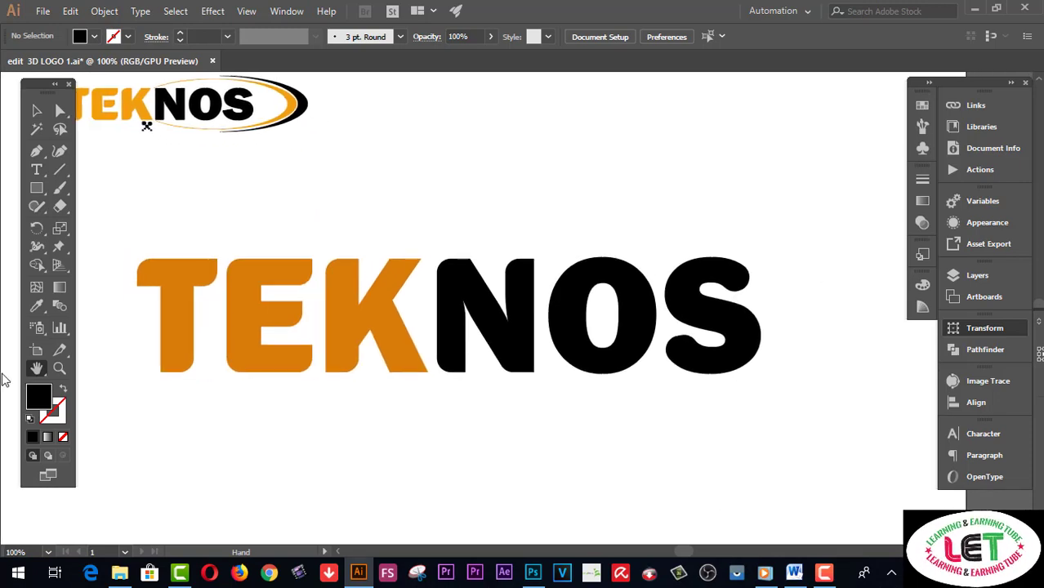
left_click(36, 110)
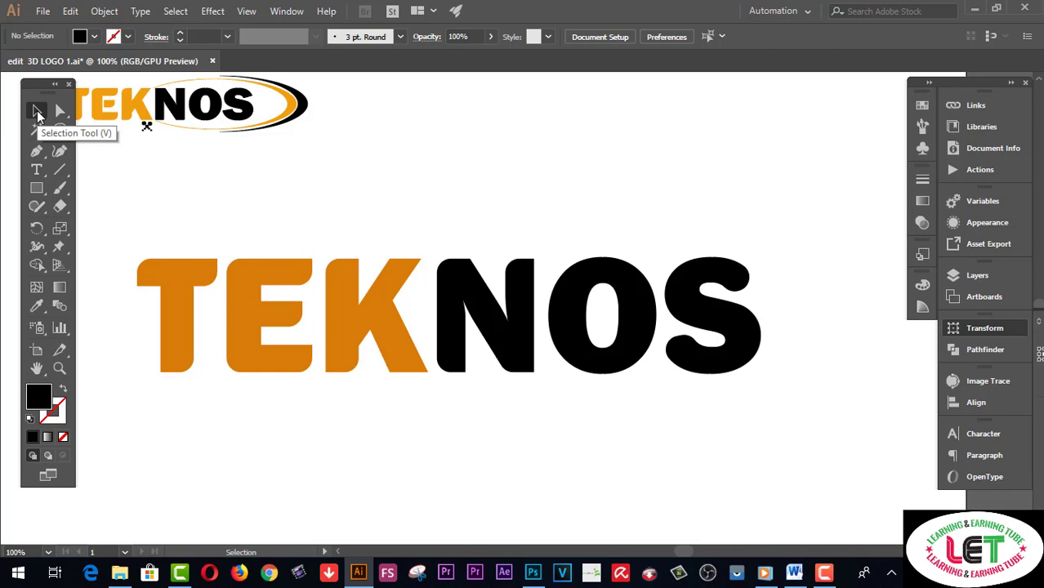
left_click(36, 187)
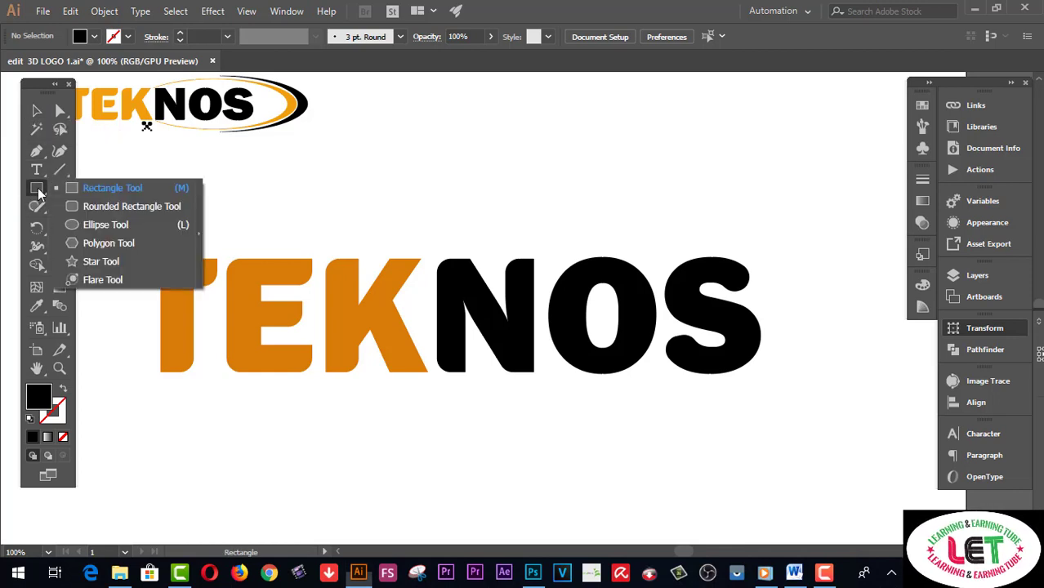
left_click(98, 226)
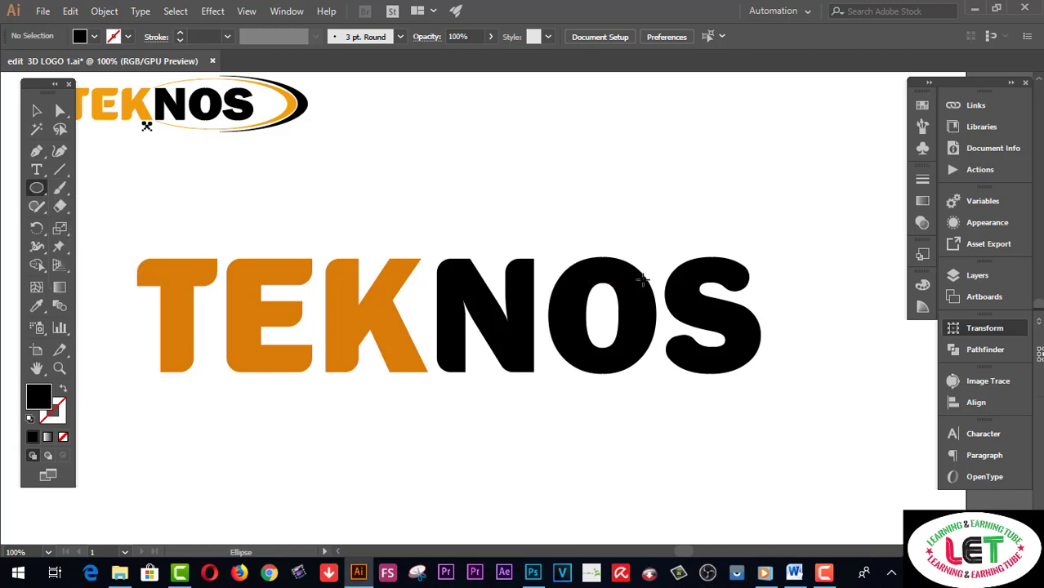
scroll(642, 257, "up", 1)
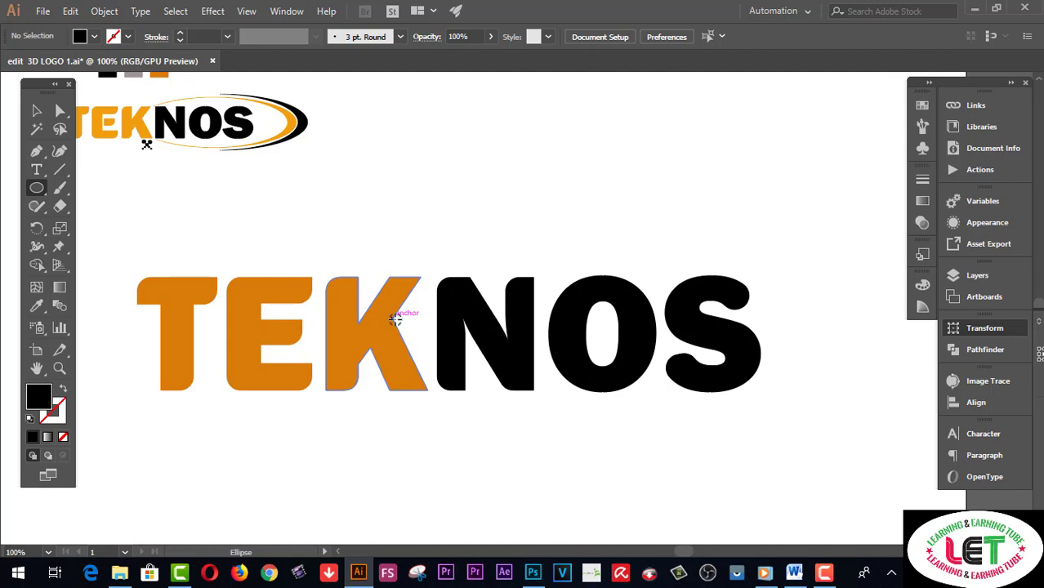
left_click_drag(395, 319, 657, 375)
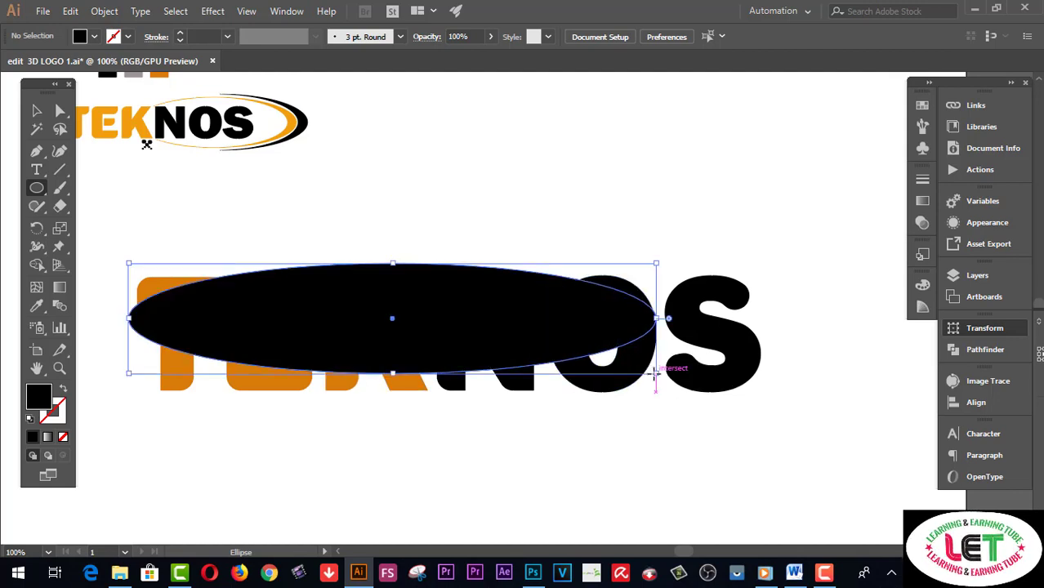
left_click(64, 392)
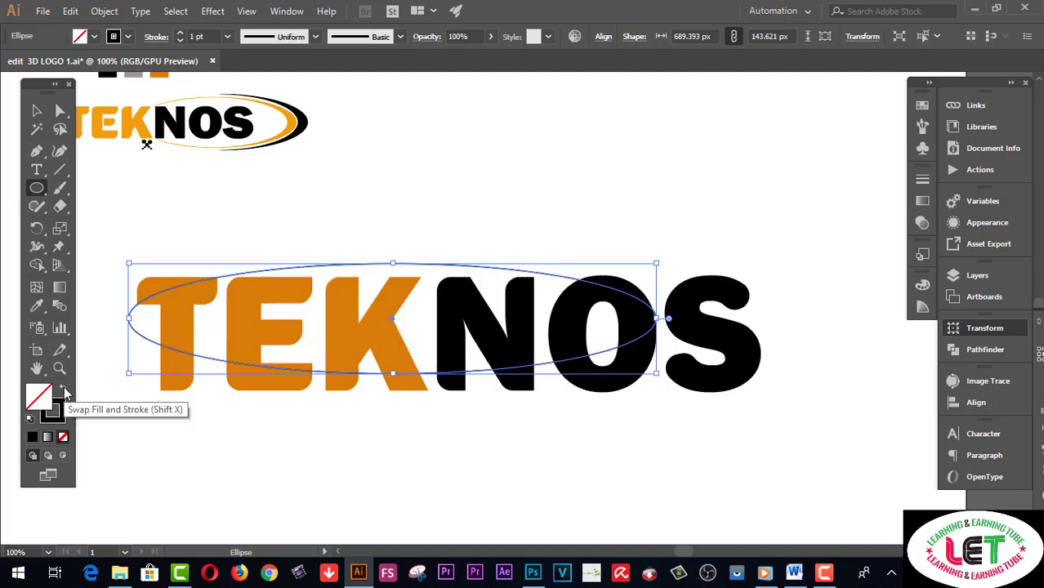
Shift the outlined ellipse horizontally to the right until its left end meets the K and it surrounds the NOS letters.
key("Right")
key("Right")
key("Right")
key("Right")
key("Right")
key("Right")
key("Right")
key("Right")
key("Right")
key("Right")
key("Right")
key("Right")
key("Right")
key("Right")
key("Right")
key("Right")
key("Right")
key("Right")
key("Right")
key("Right")
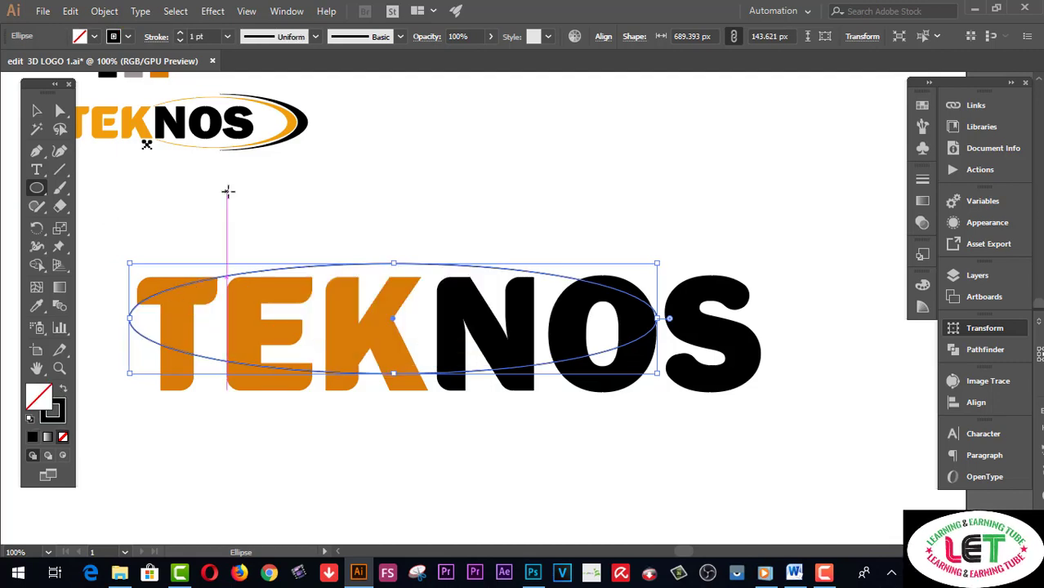
key("Right")
key("Right")
key("Right")
key("Right")
key("Right")
key("Right")
key("Right")
key("Right")
key("Right")
key("Right")
key("Right")
key("Right")
key("Right")
key("Right")
key("Right")
key("Right")
key("Right")
key("Right")
key("Right")
key("Right")
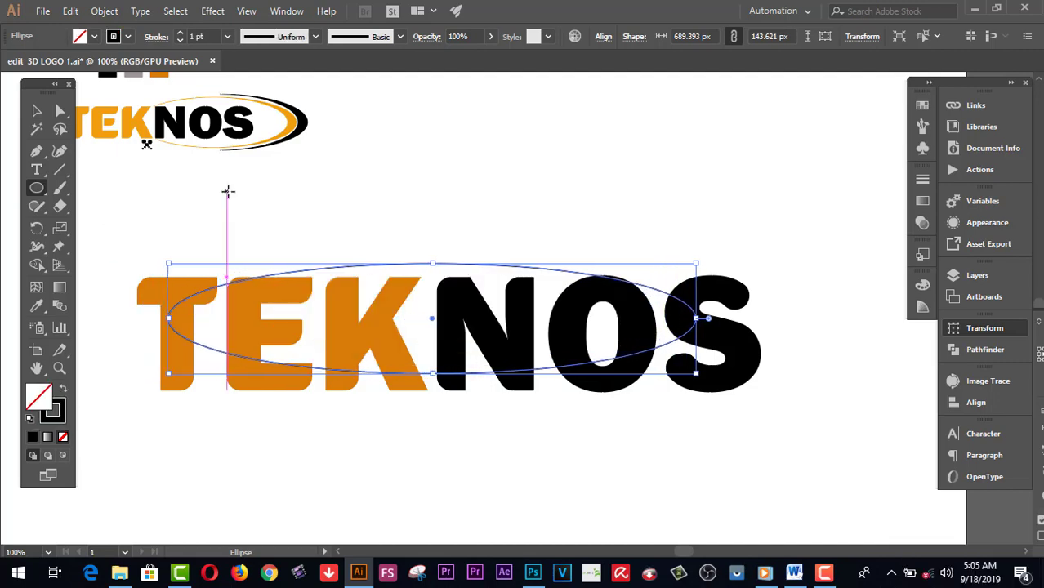
key("Right")
key("Right")
key("Right")
key("Right")
key("Right")
key("Right")
key("Right")
key("Right")
key("Right")
key("Right")
key("Right")
key("Right")
key("Right")
key("Right")
key("Right")
key("Right")
key("Right")
key("Right")
key("Right")
key("Right")
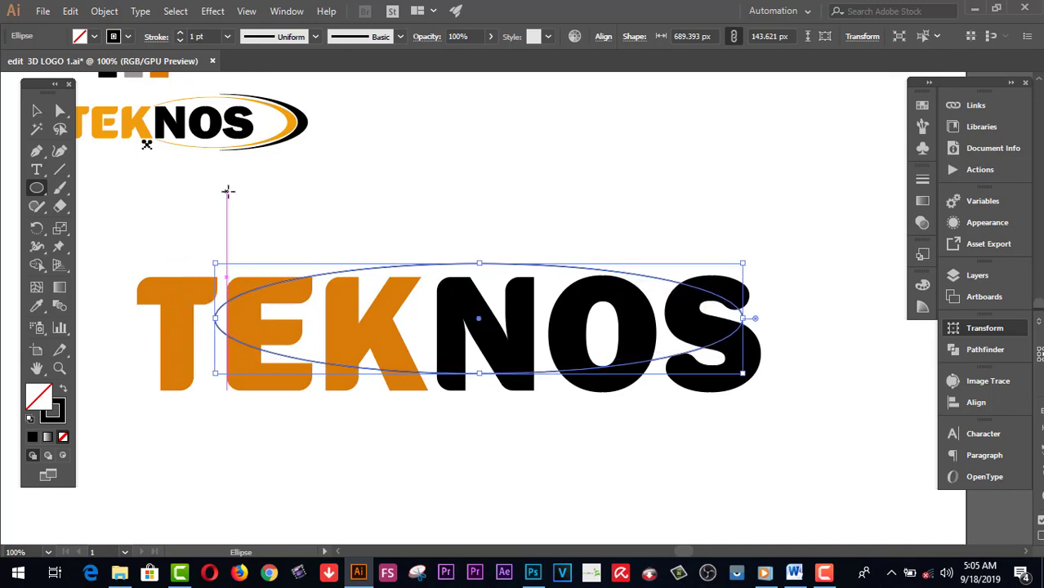
key("Right")
key("Right")
key("Right")
key("Right")
key("Right")
key("Right")
key("Right")
key("Right")
key("Right")
key("Right")
key("Right")
key("Right")
key("Right")
key("Right")
key("Right")
key("Right")
key("Right")
key("Right")
key("Right")
key("Right")
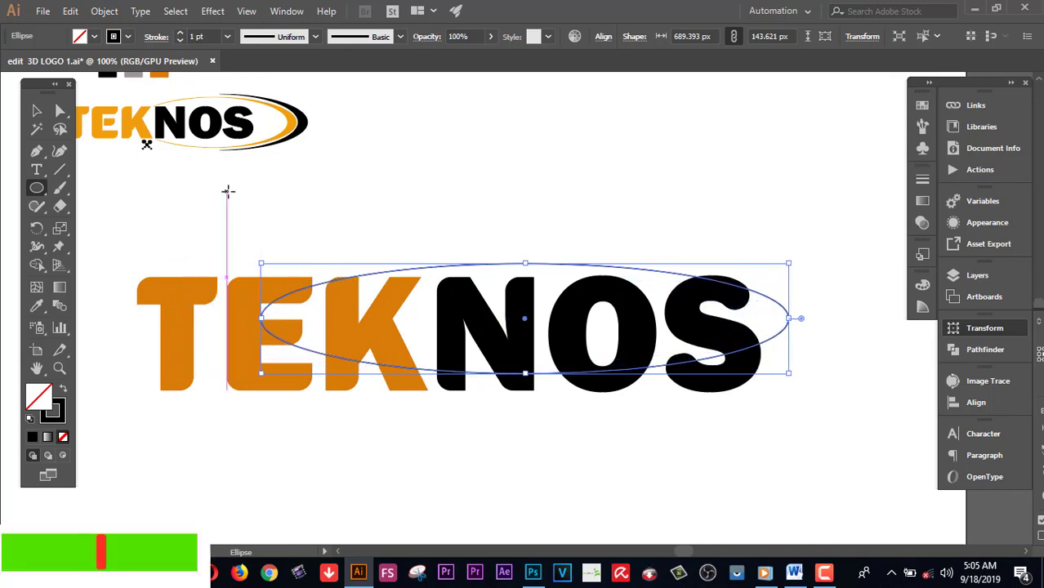
key("Right")
key("Right")
key("Right")
key("Right")
key("Right")
key("Right")
key("Right")
key("Right")
key("Right")
key("Right")
key("Right")
key("Right")
key("Right")
key("Right")
key("Right")
key("Right")
key("Right")
key("Right")
key("Right")
key("Right")
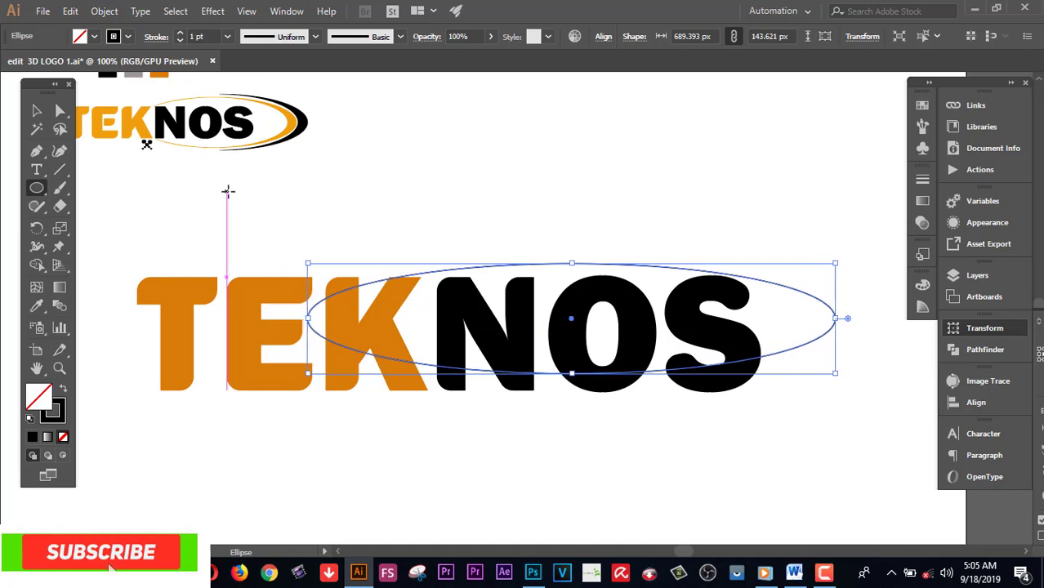
key("Right")
key("Right")
key("Right")
key("Right")
key("Right")
key("Right")
key("Right")
key("Right")
key("Right")
key("Right")
key("Right")
key("Right")
key("Right")
key("Right")
key("Right")
key("Right")
key("Right")
key("Right")
key("Right")
key("Right")
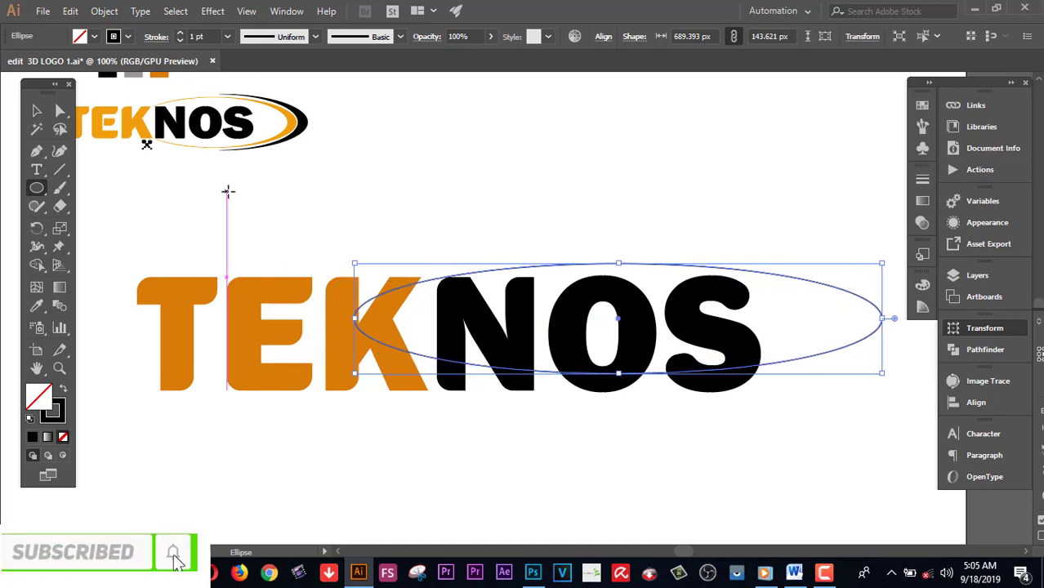
key("Right")
key("Right")
key("Right")
key("Right")
key("Right")
key("Right")
key("Right")
key("Right")
key("Right")
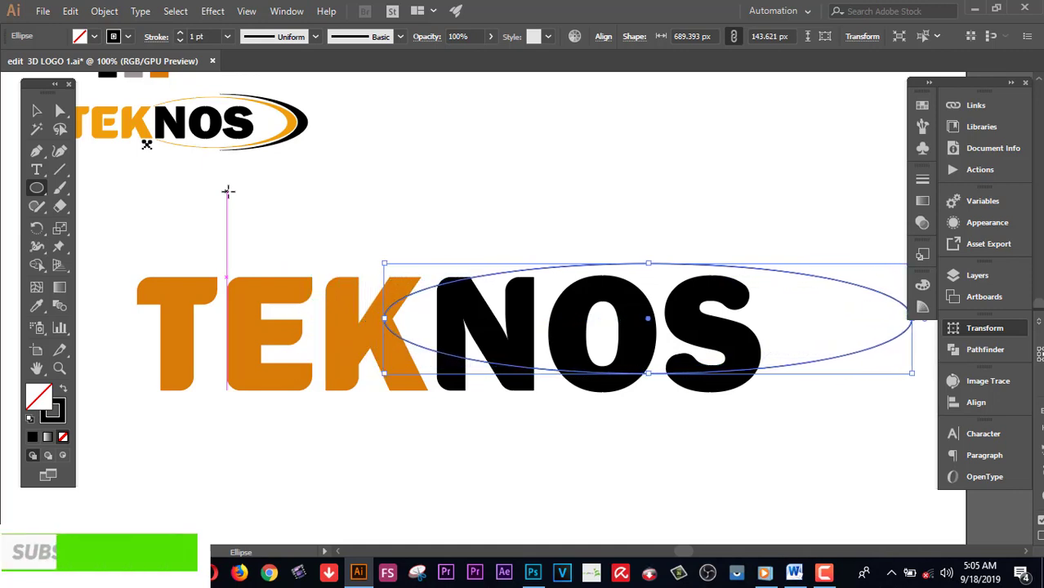
key("Right")
key("Right")
key("Right")
key("Right")
key("Right")
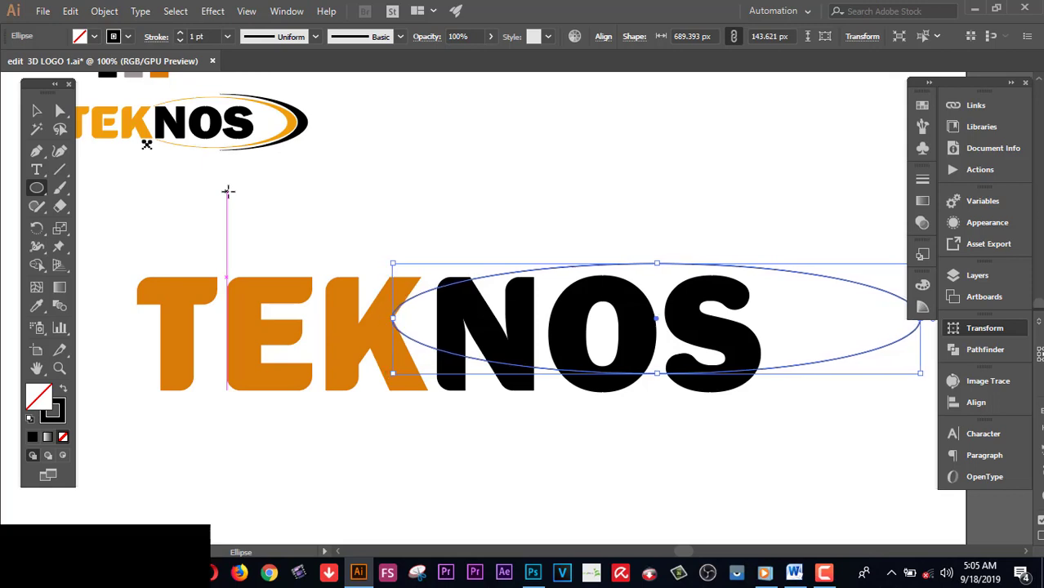
Nudge the ellipse slightly down and stretch it vertically above and below NOS to a height of about 293 px.
key("Down")
key("Down")
key("Down")
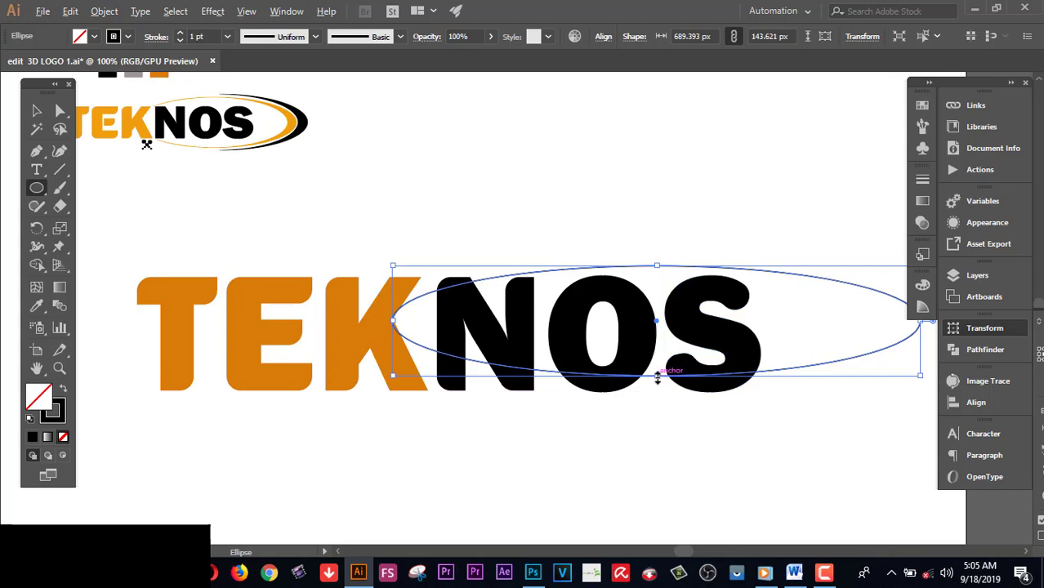
left_click_drag(658, 377, 682, 444)
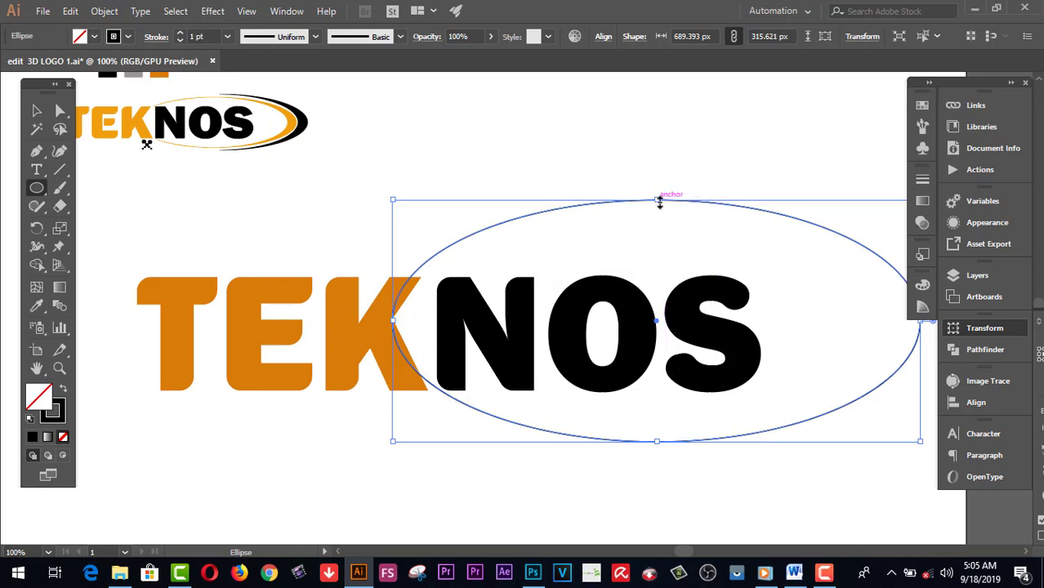
left_click_drag(658, 198, 661, 220)
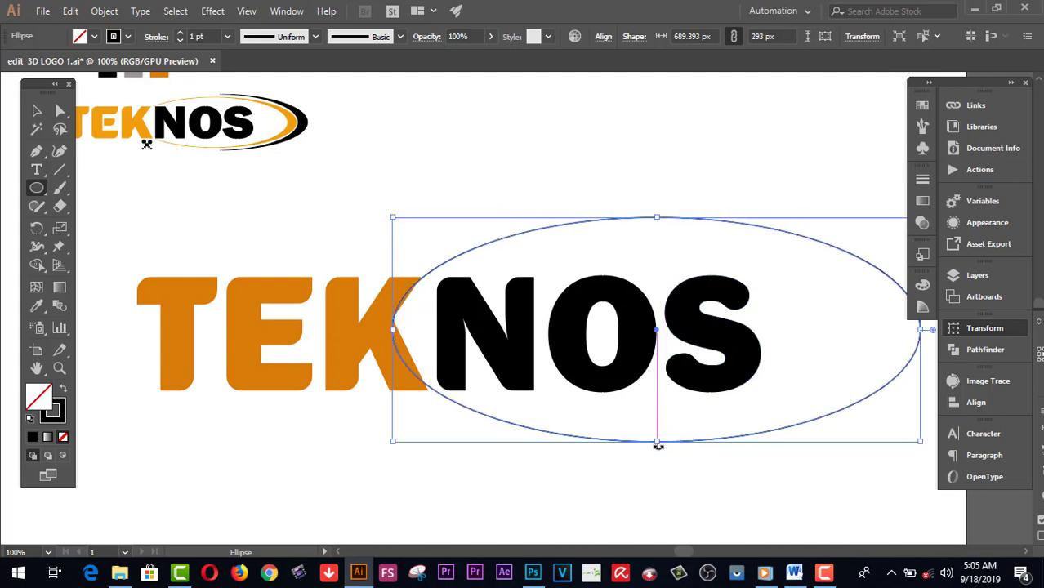
left_click_drag(658, 442, 664, 459)
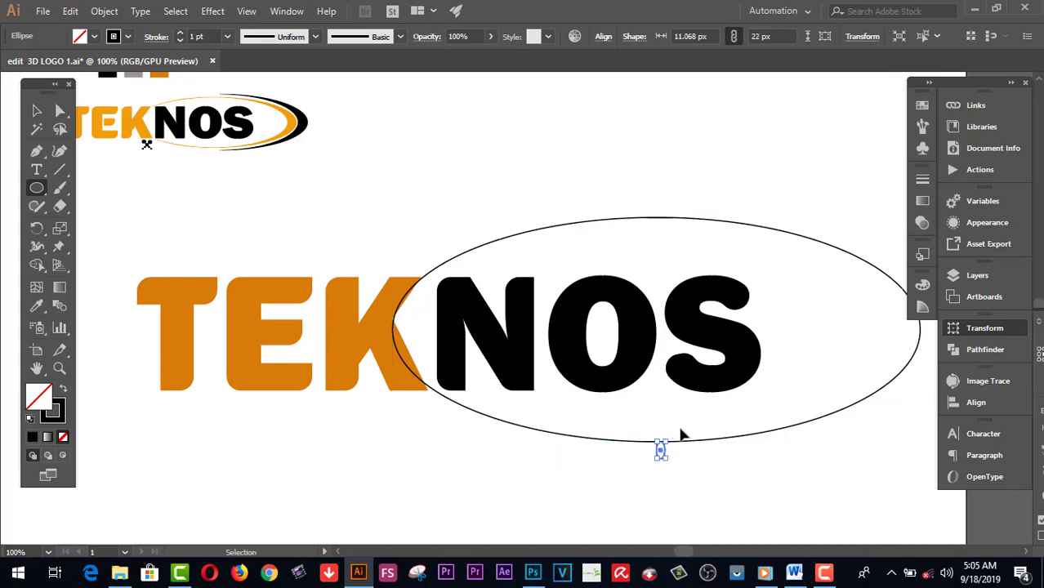
key("ctrl+z")
key("z")
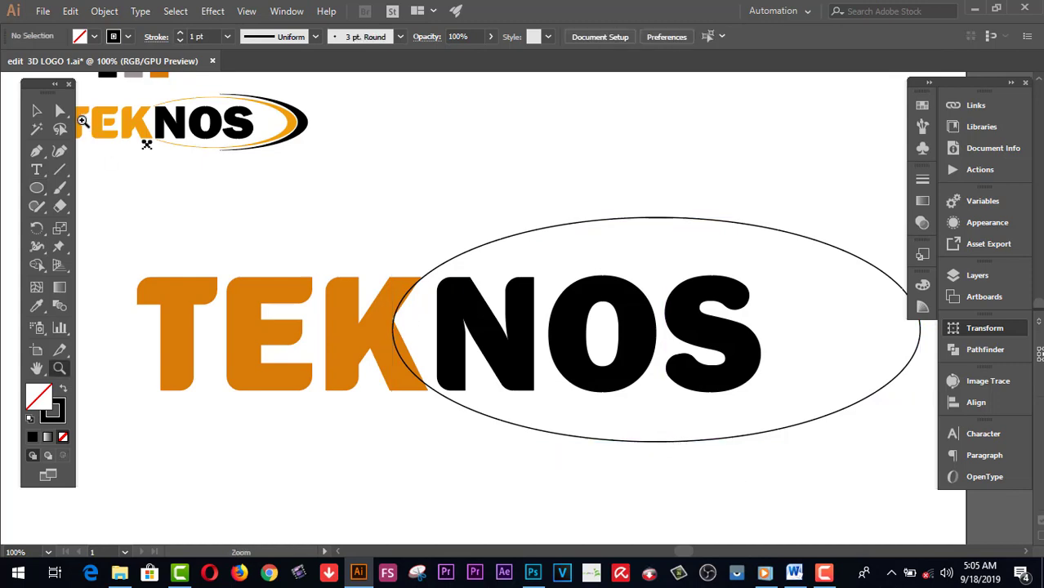
Resize the large ellipse around NOS to about 654 by 311 px, keeping its left end on the K.
left_click(36, 110)
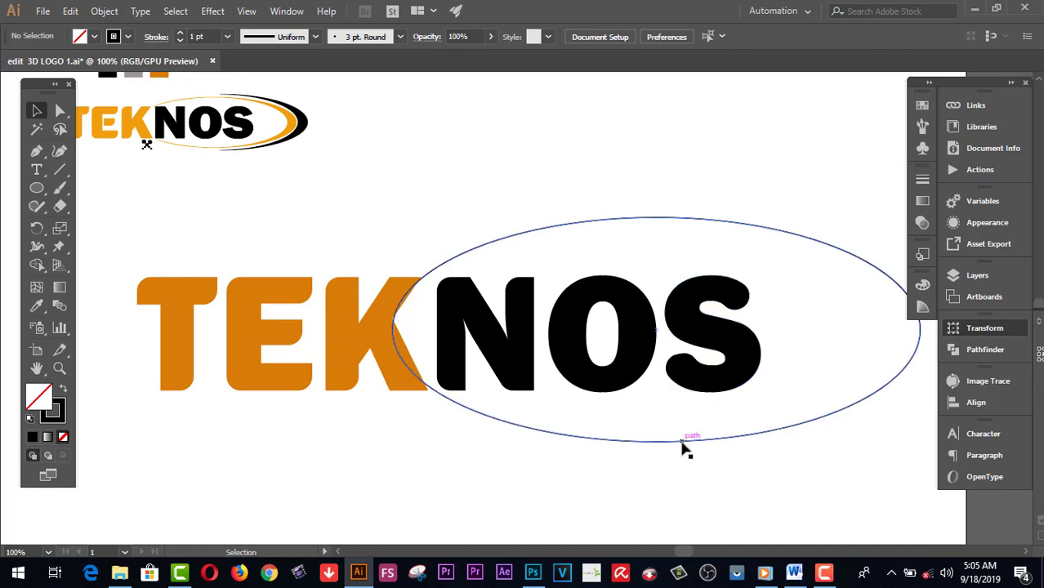
left_click(683, 442)
left_click_drag(658, 442, 659, 449)
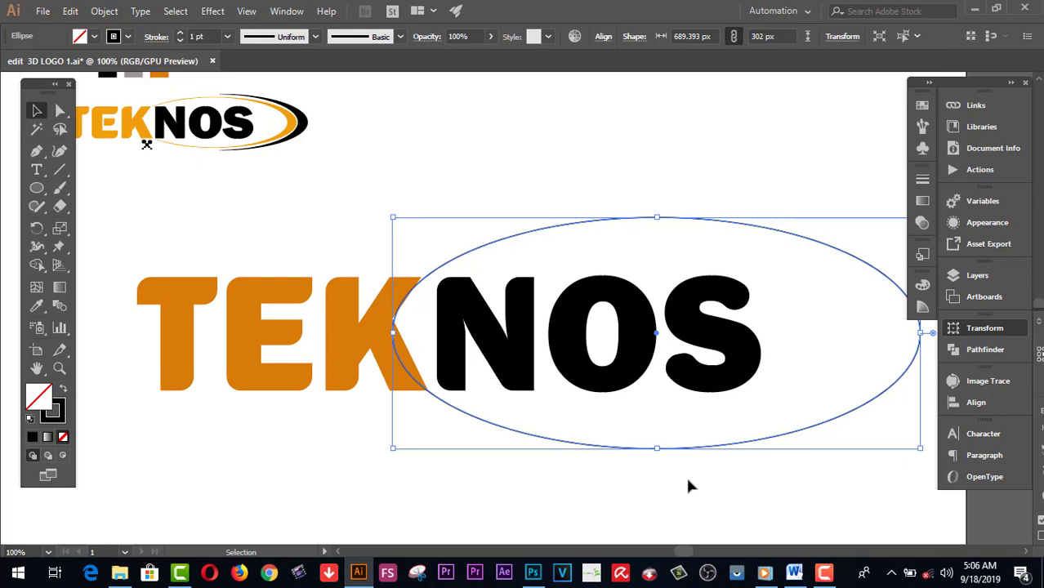
left_click_drag(657, 217, 657, 212)
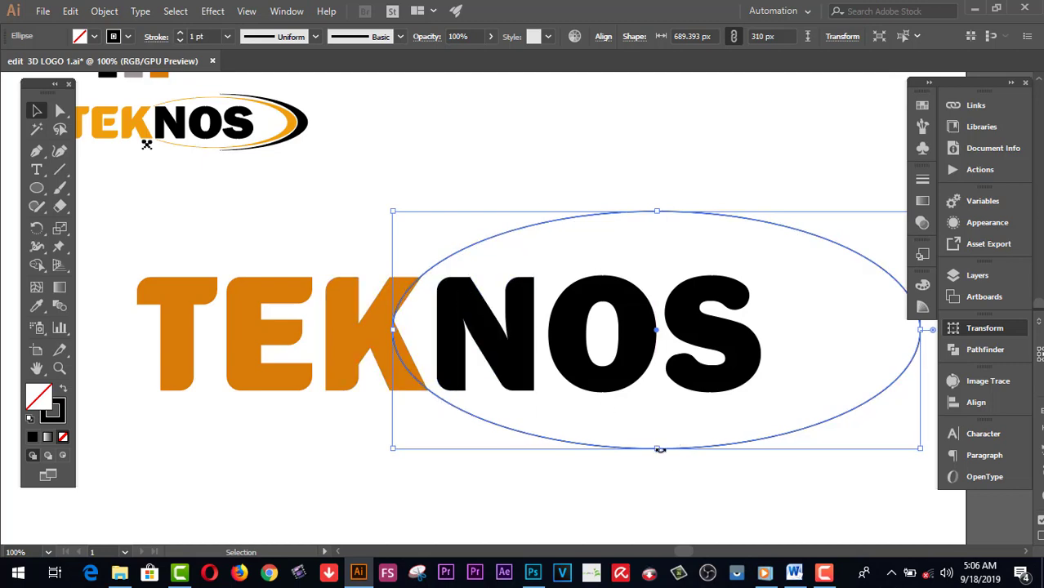
left_click_drag(661, 449, 664, 451)
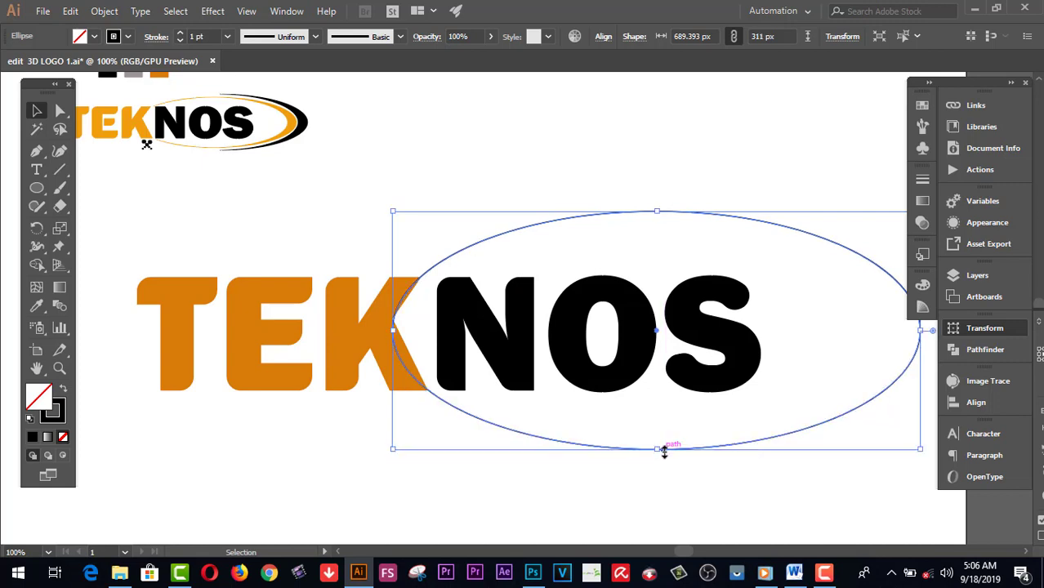
left_click_drag(921, 330, 896, 336)
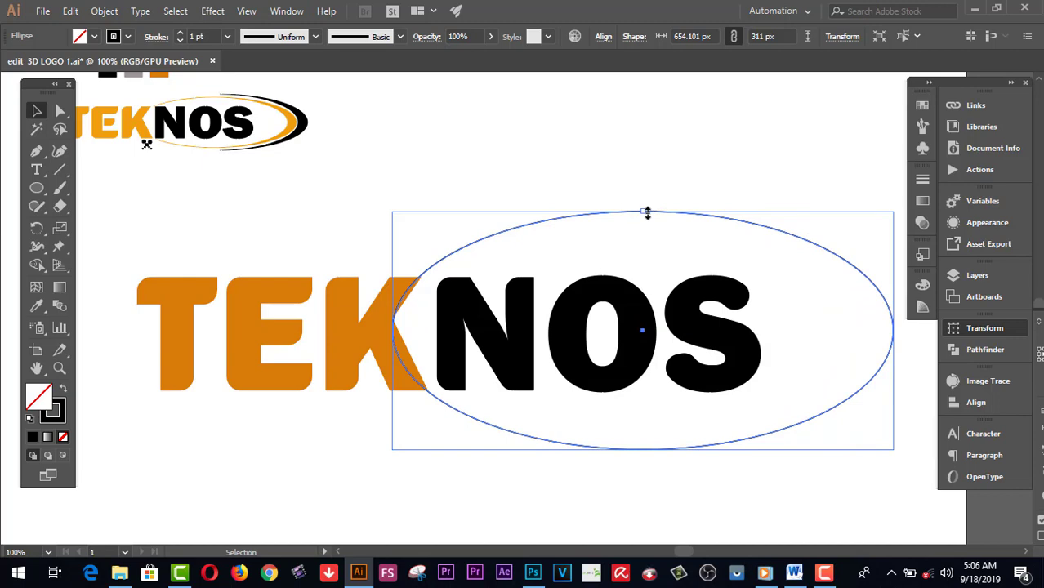
left_click(647, 212)
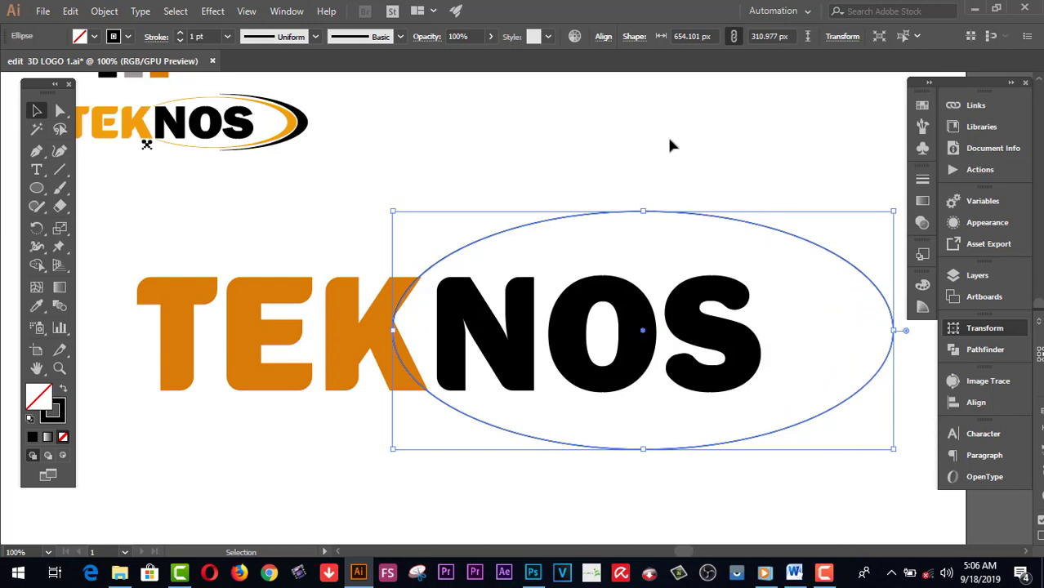
left_click(699, 204)
left_click(701, 214)
Copy the ellipse and paste the duplicate in place, exactly over the original.
left_click(72, 13)
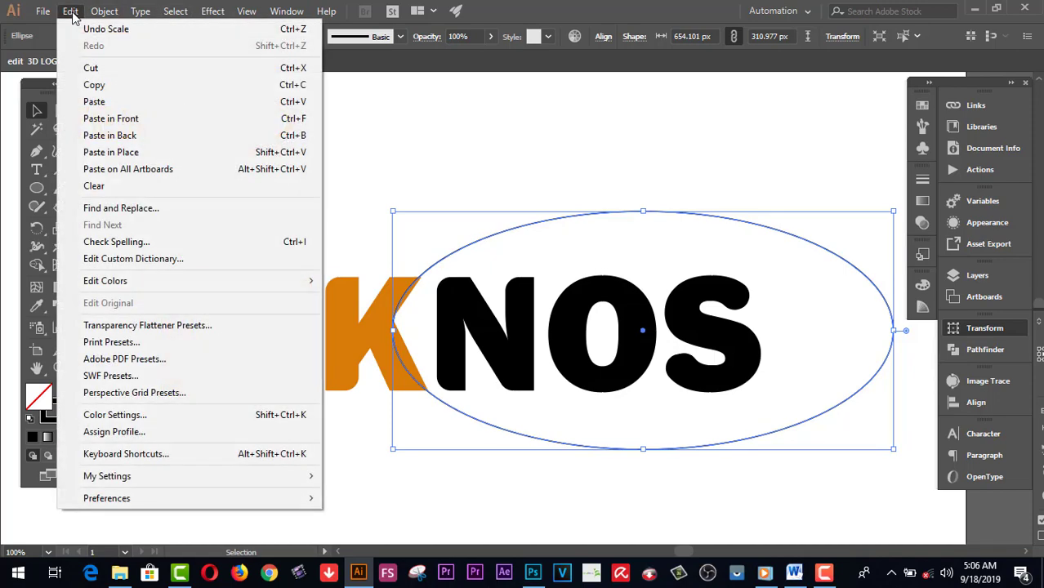
left_click(94, 85)
left_click(71, 12)
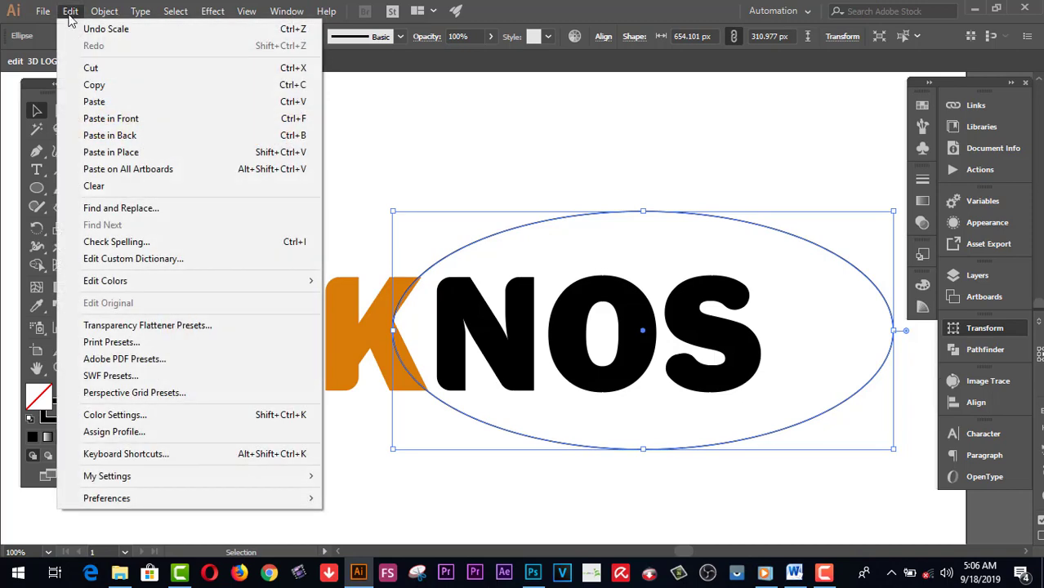
left_click(106, 152)
Change the stroke colour of the duplicated ellipse to pink, F21182.
left_click(59, 417)
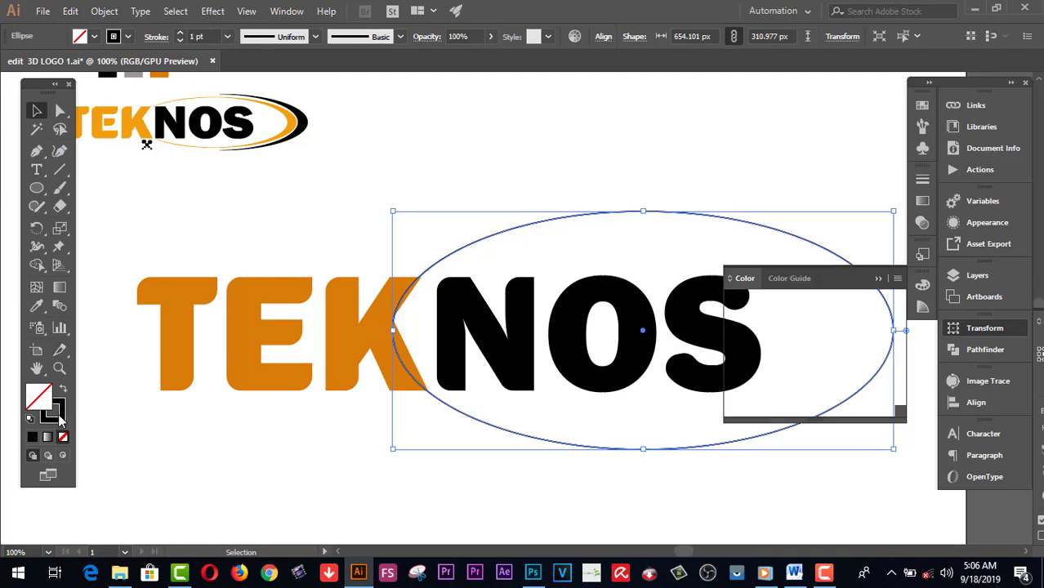
double_click(59, 417)
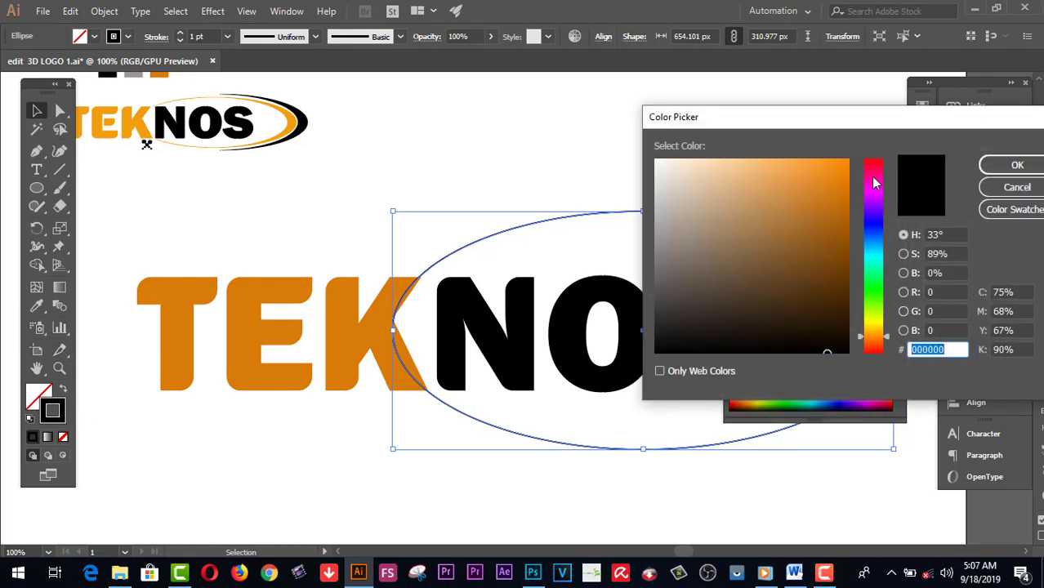
left_click(873, 182)
left_click(836, 168)
left_click(1013, 165)
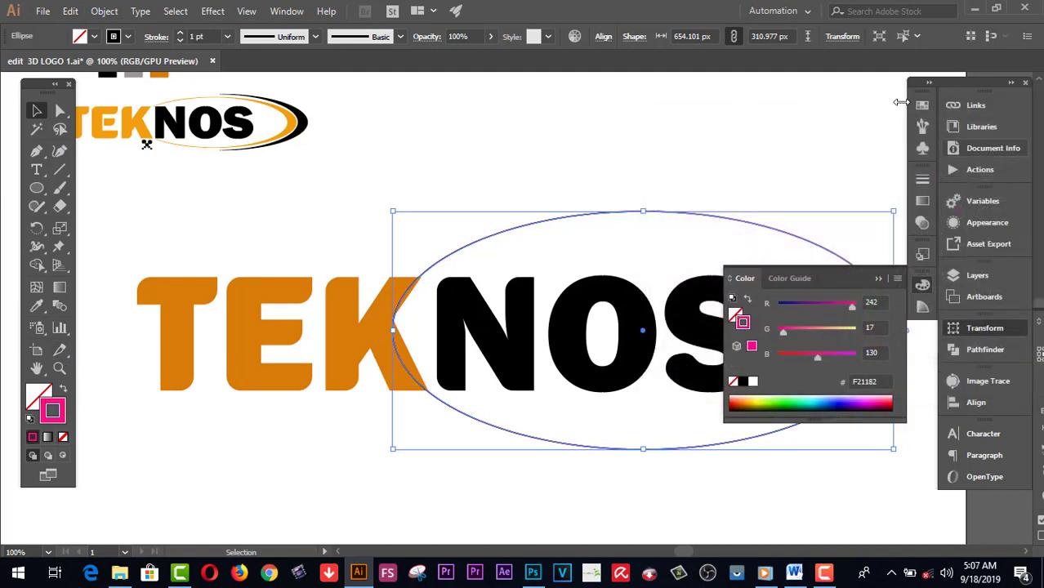
Change the duplicated ellipse's stroke colour to dark red, 731300.
left_click_drag(862, 276, 315, 372)
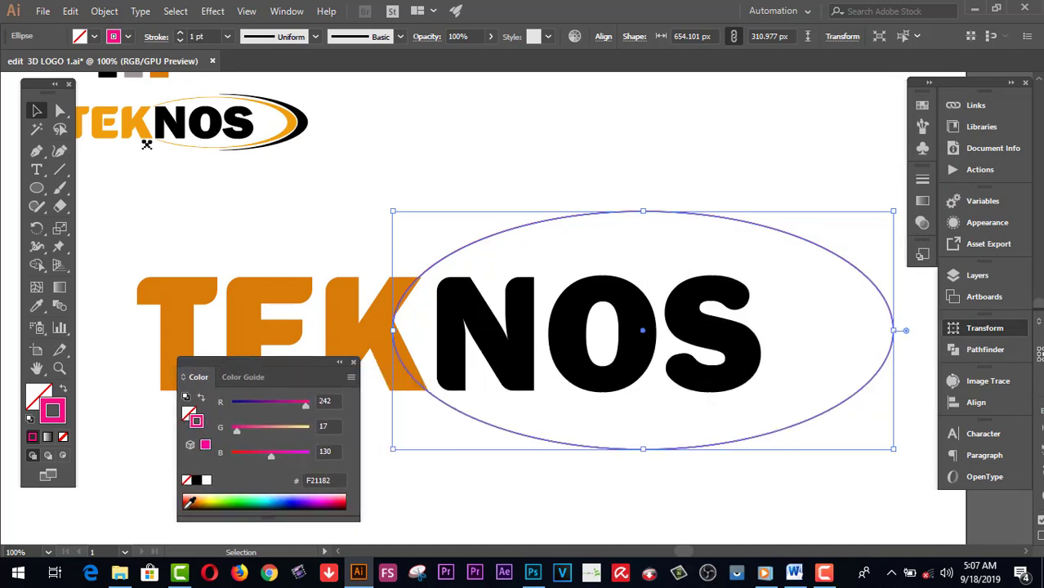
left_click(190, 505)
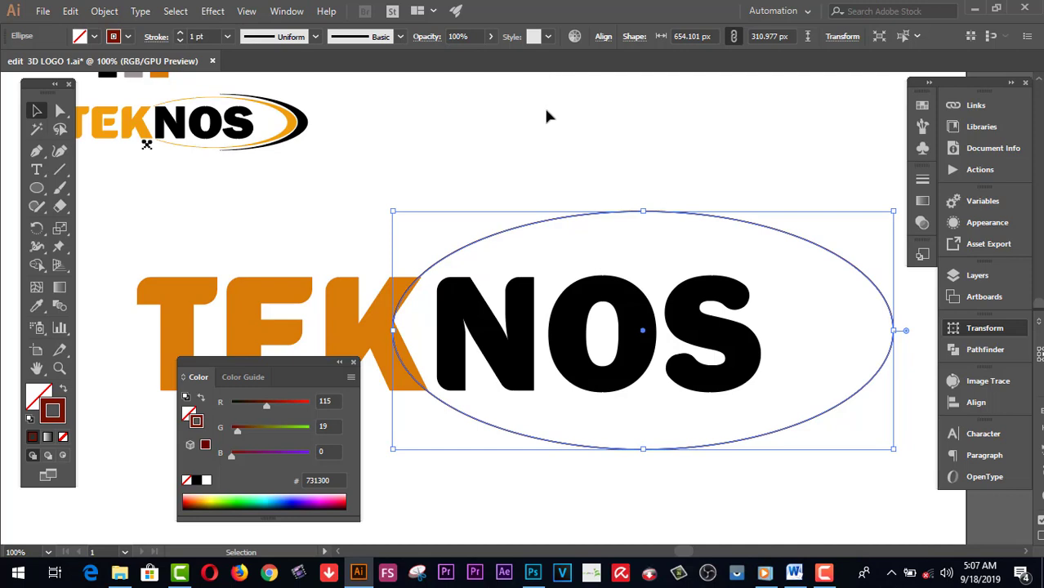
Nudge the dark red ellipse to the right and stretch its left end back onto the K, making it about 689 px wide.
key("alt+Right")
key("alt+Right")
key("alt+Right")
key("alt+Right")
key("alt+Right")
key("alt+Right")
key("alt+Right")
key("alt+Right")
key("alt+Right")
key("alt+Right")
key("alt+Right")
key("alt+Right")
key("alt+Right")
key("alt+Right")
key("alt+Right")
key("alt+Right")
key("alt+Right")
key("alt+Right")
key("alt+Right")
key("alt+Right")
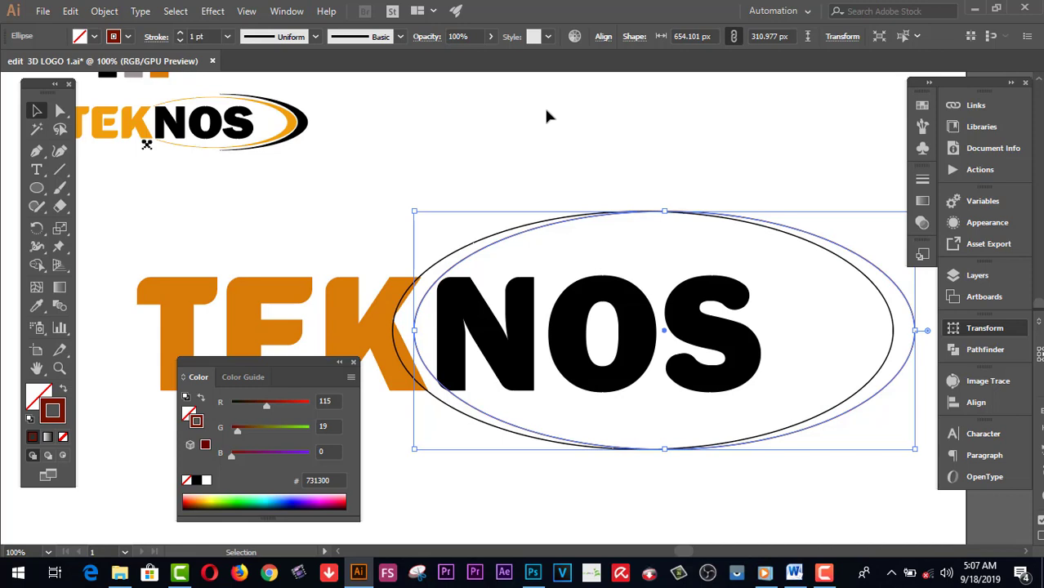
key("Right")
key("Right")
key("Right")
key("Right")
key("Right")
key("Right")
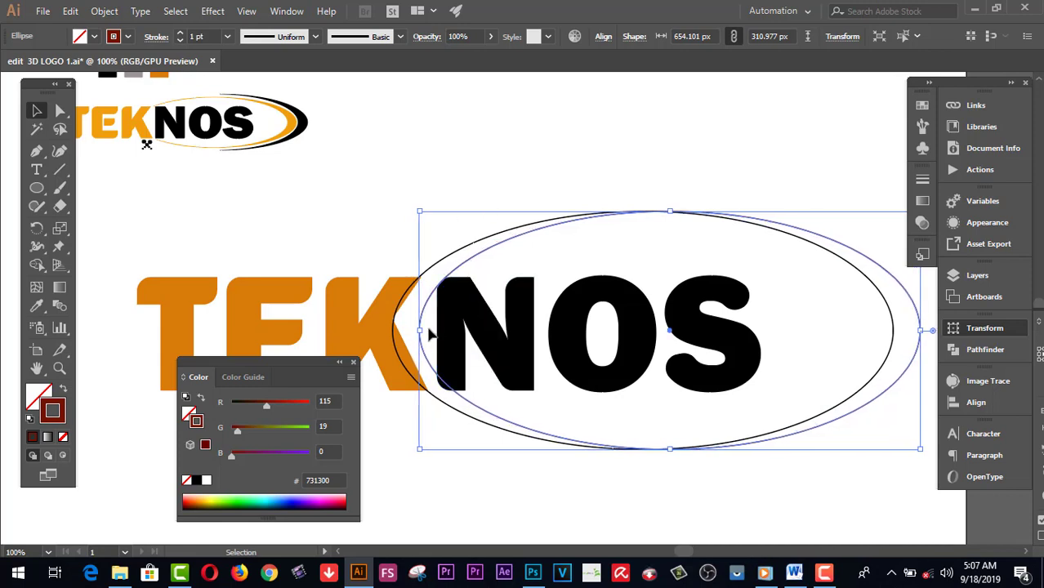
left_click_drag(423, 334, 396, 333)
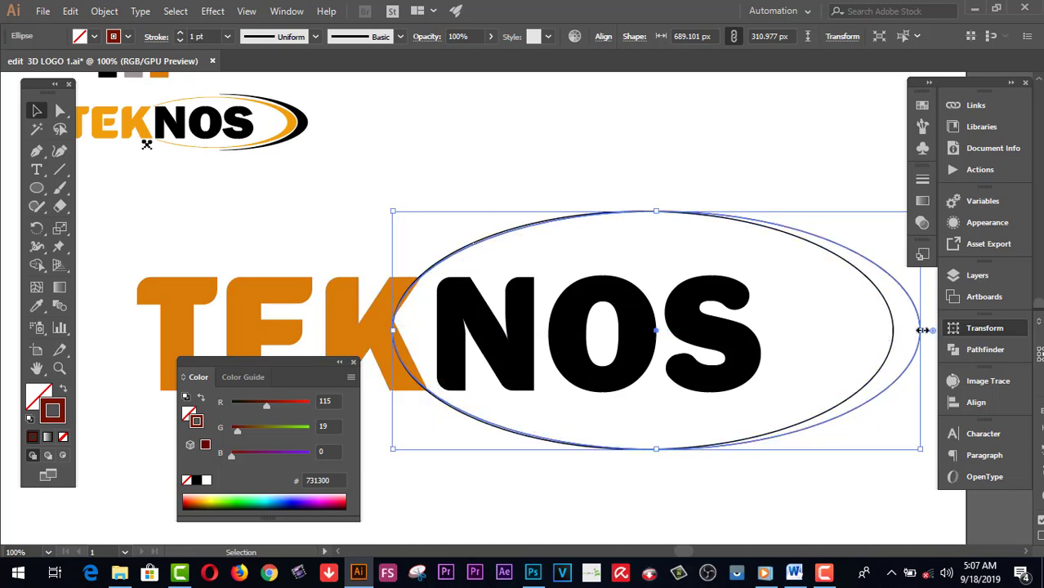
left_click(833, 173)
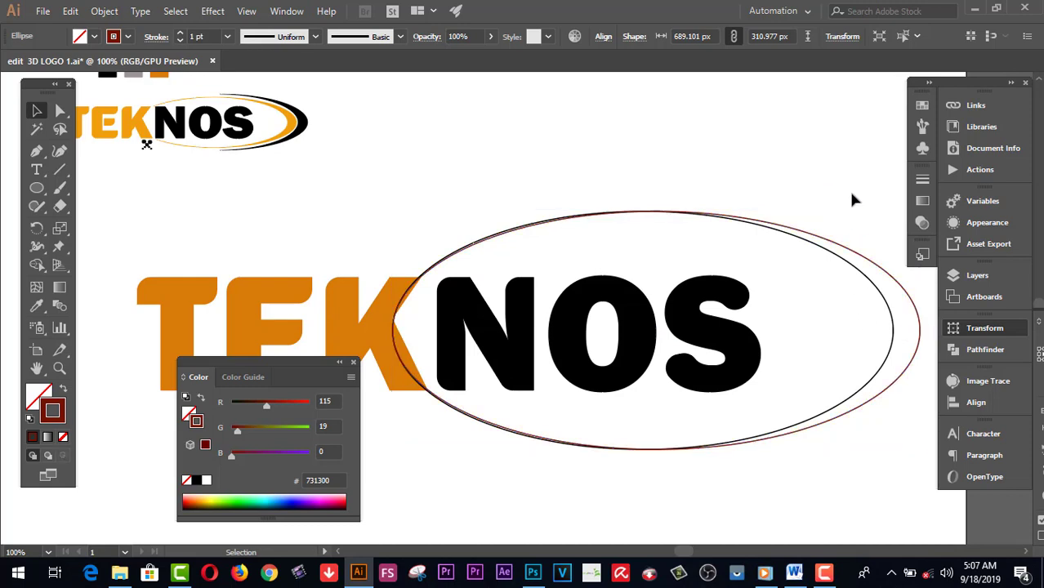
Start an Offset Path on the black inner ellipse with a 6 px offset and preview it.
left_click(891, 324)
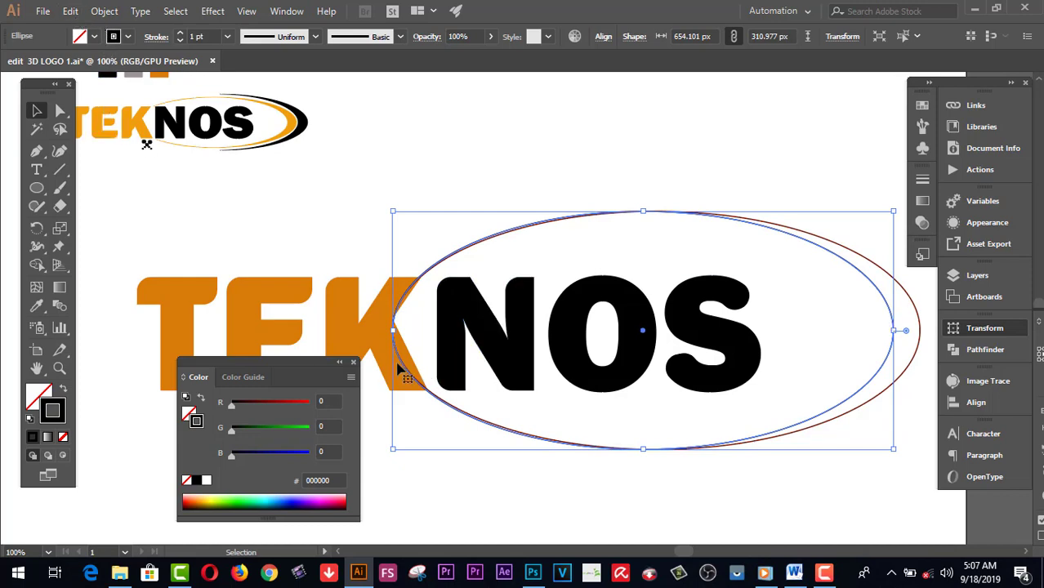
left_click(103, 11)
mouse_move(167, 343)
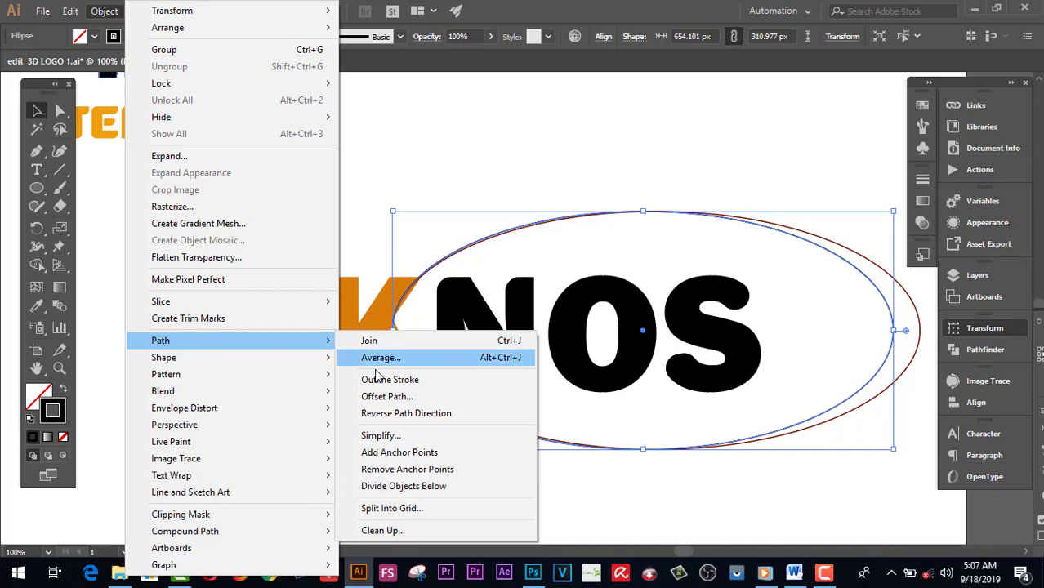
left_click(386, 397)
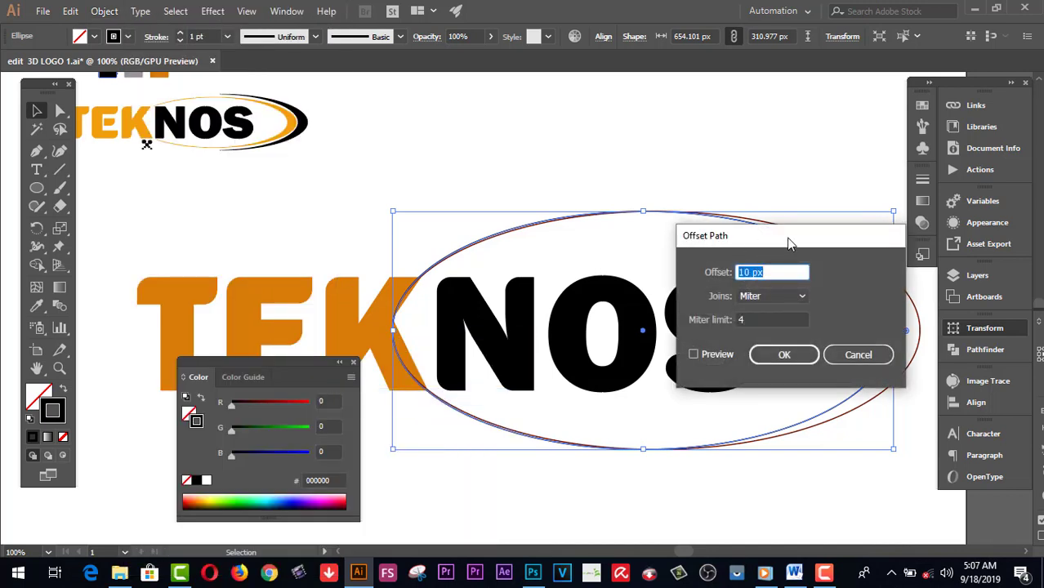
left_click_drag(787, 240, 722, 101)
left_click(735, 100)
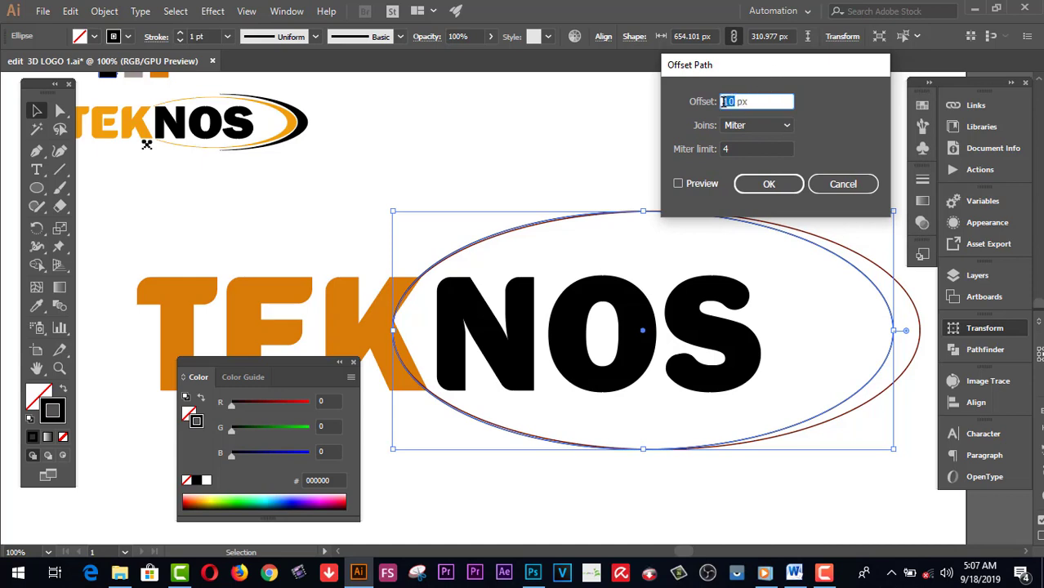
type("6")
left_click(678, 184)
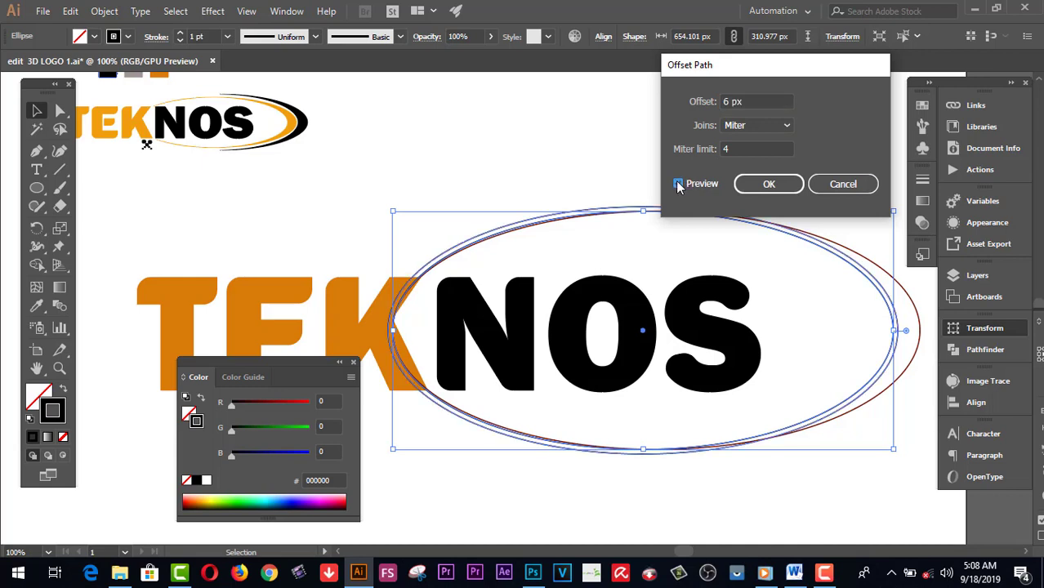
Try offsets of 10 px and 8 px for the black ellipse, comparing each with the preview.
left_click_drag(731, 101, 726, 102)
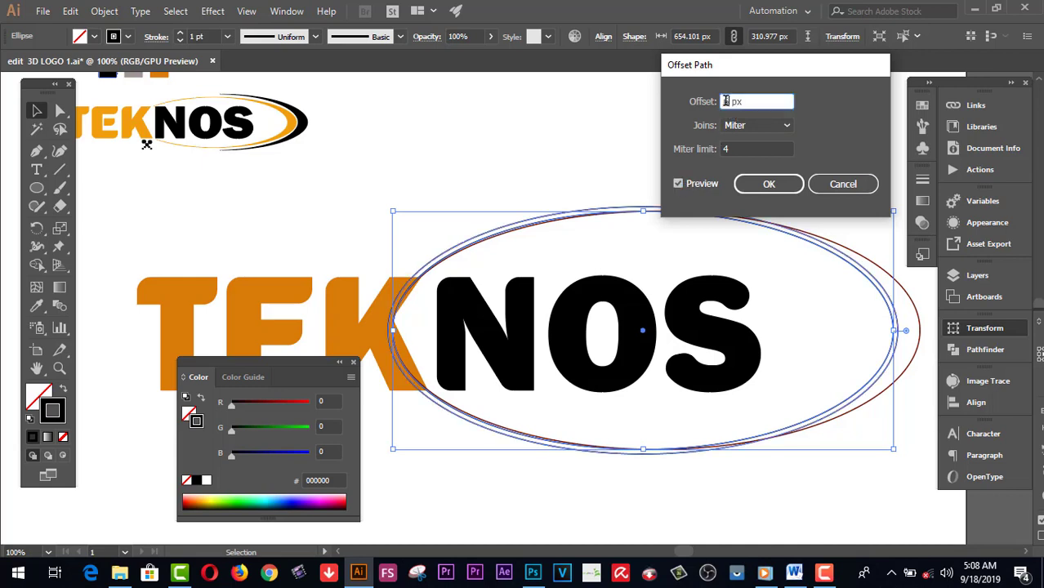
type("10")
left_click(678, 185)
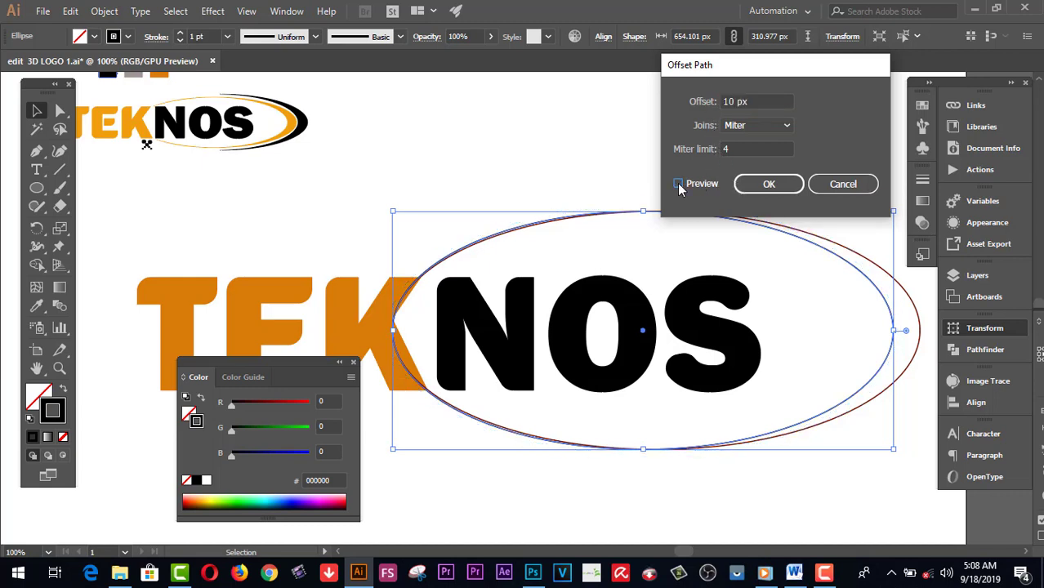
left_click(678, 184)
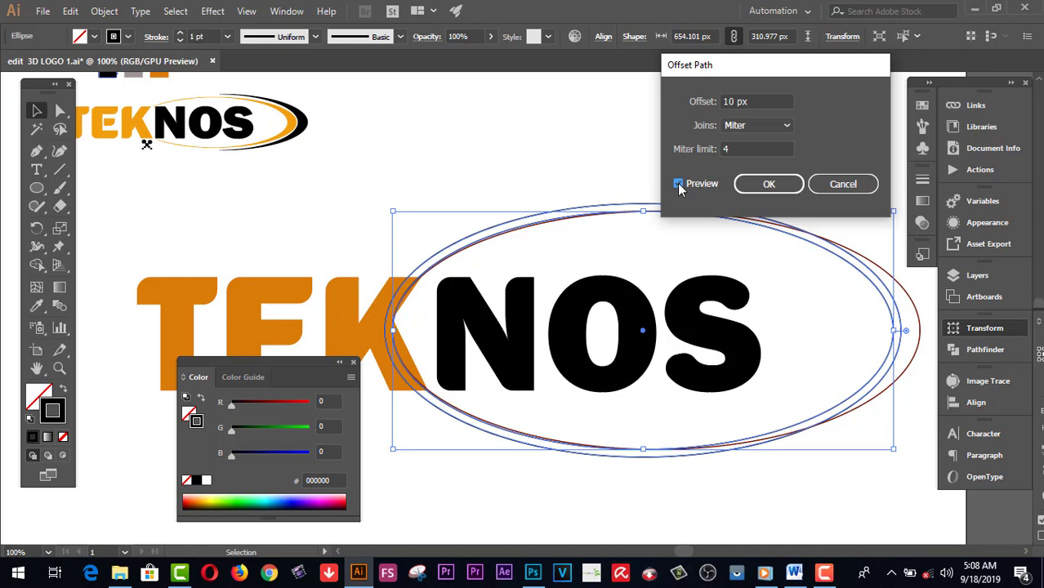
double_click(733, 100)
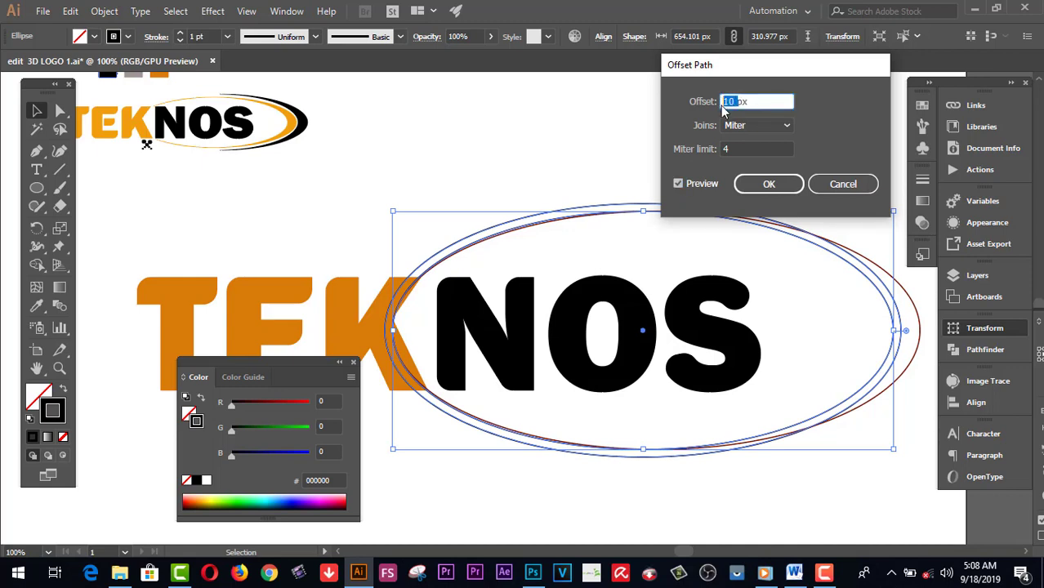
type("8")
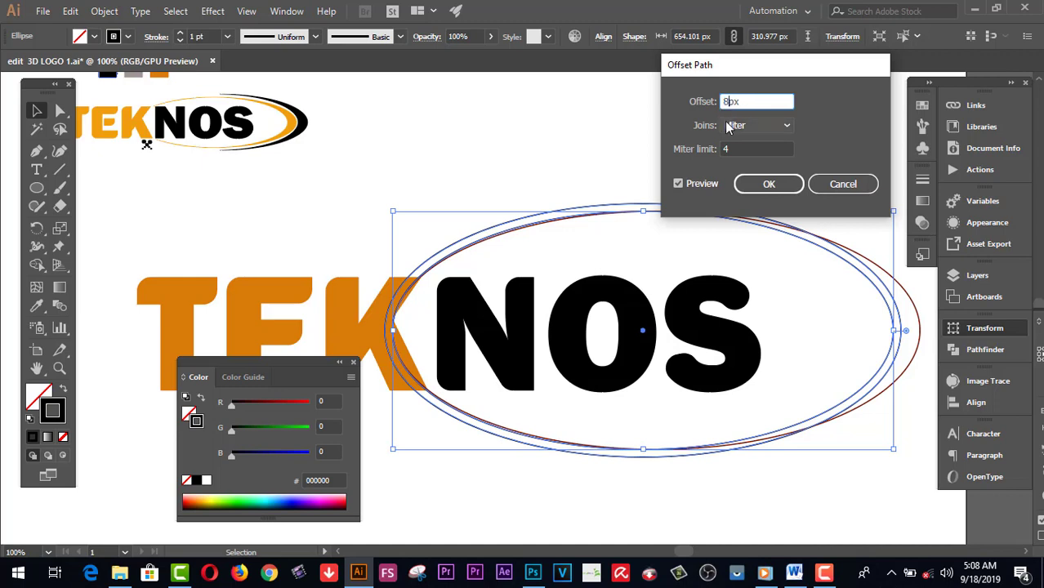
left_click(685, 186)
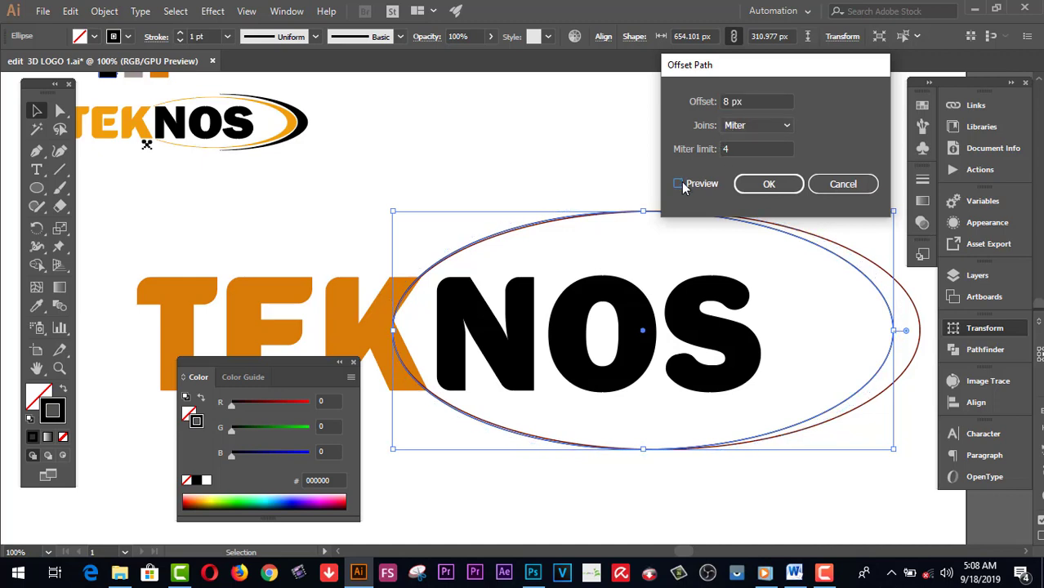
left_click(684, 186)
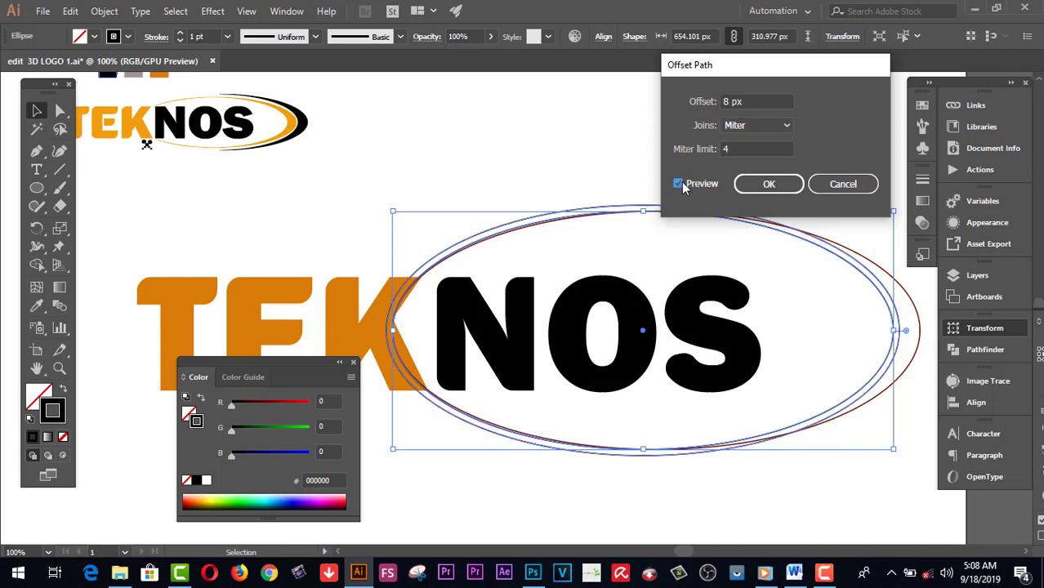
left_click(681, 181)
Set the black ellipse's path offset to 6 px and apply it.
left_click_drag(728, 101, 717, 102)
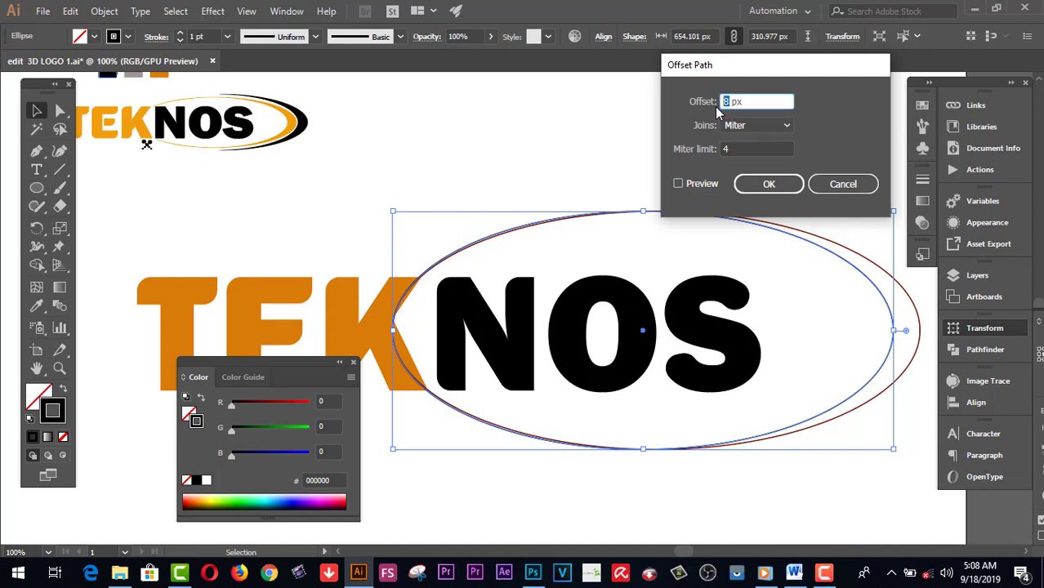
type("6")
left_click(679, 184)
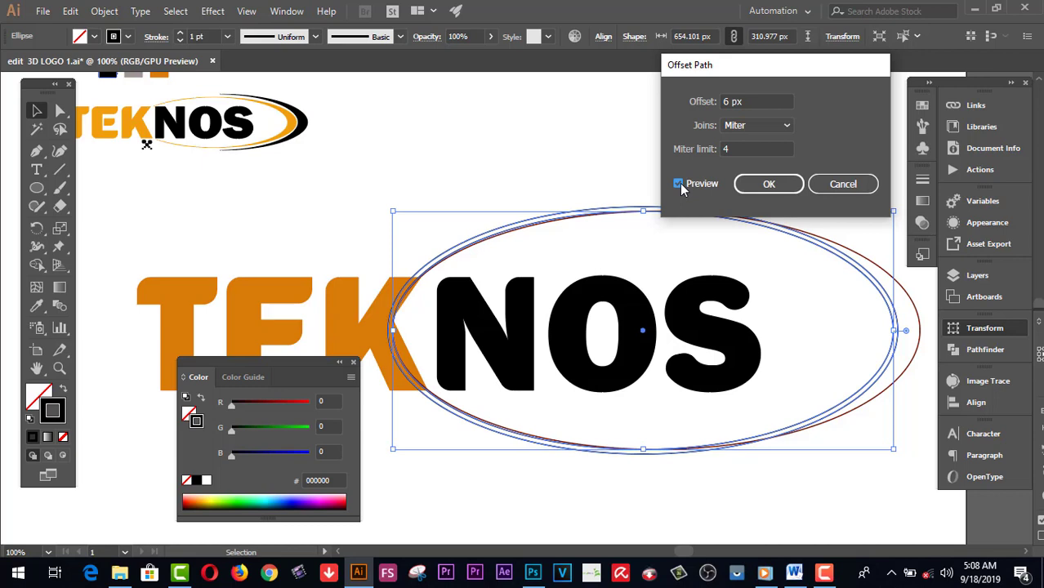
left_click(768, 184)
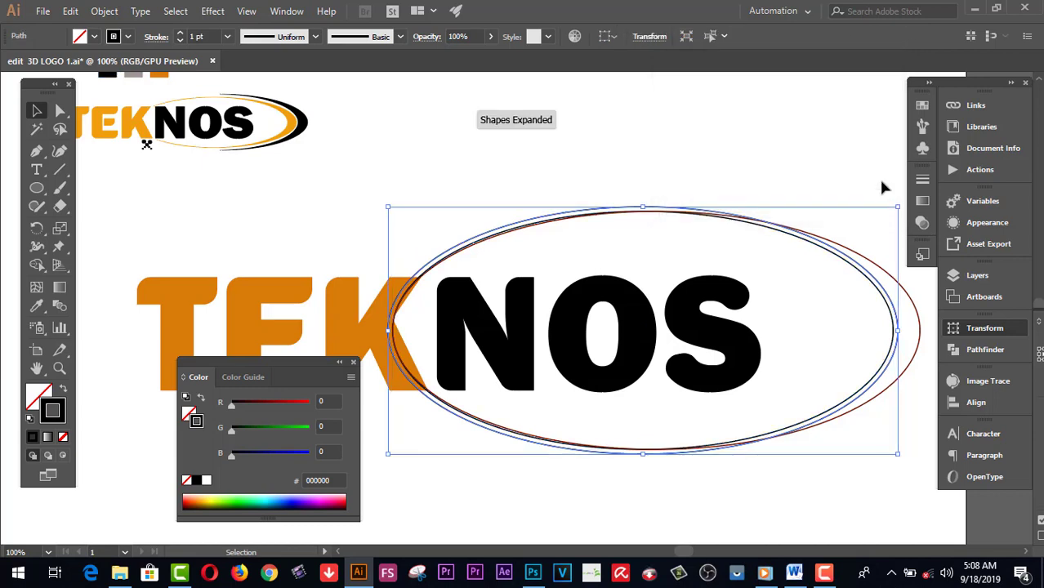
Colour the offset ellipse's stroke violet, 7200FF, and fit it between the other two, aligned with them at the left, top and bottom edges.
left_click(303, 499)
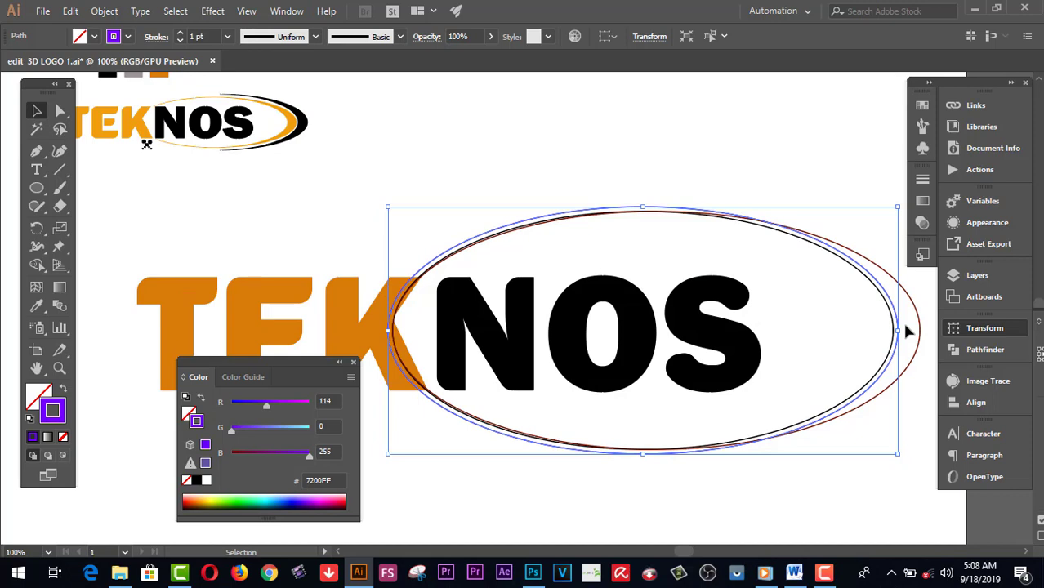
left_click_drag(906, 331, 926, 321)
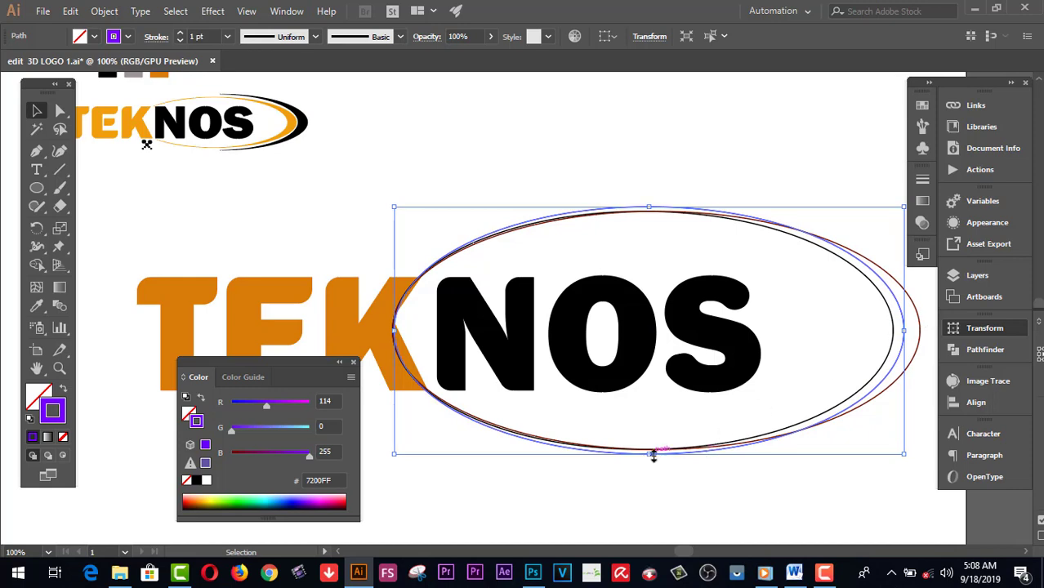
left_click_drag(653, 454, 654, 448)
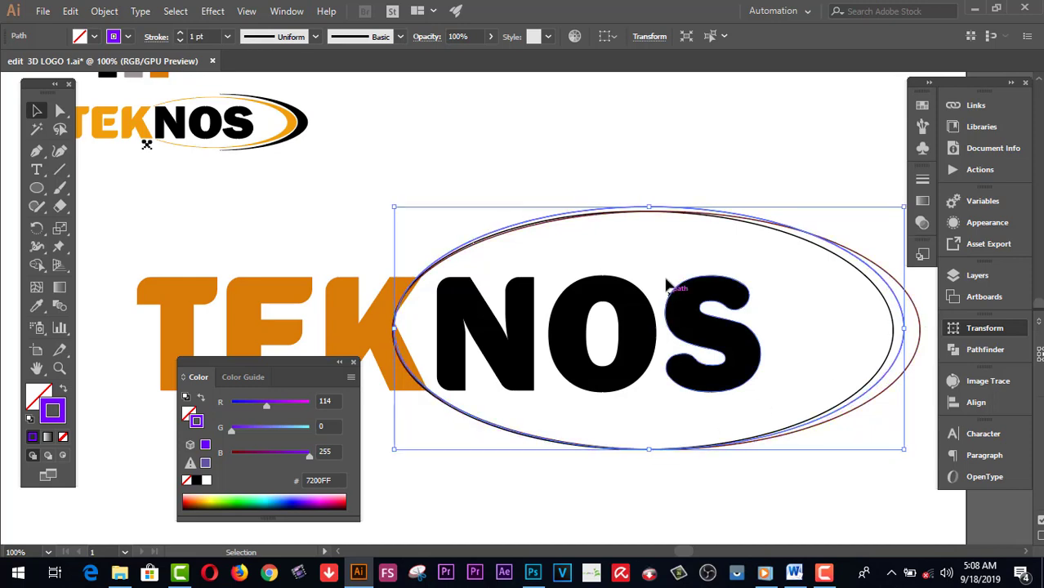
left_click_drag(651, 208, 652, 213)
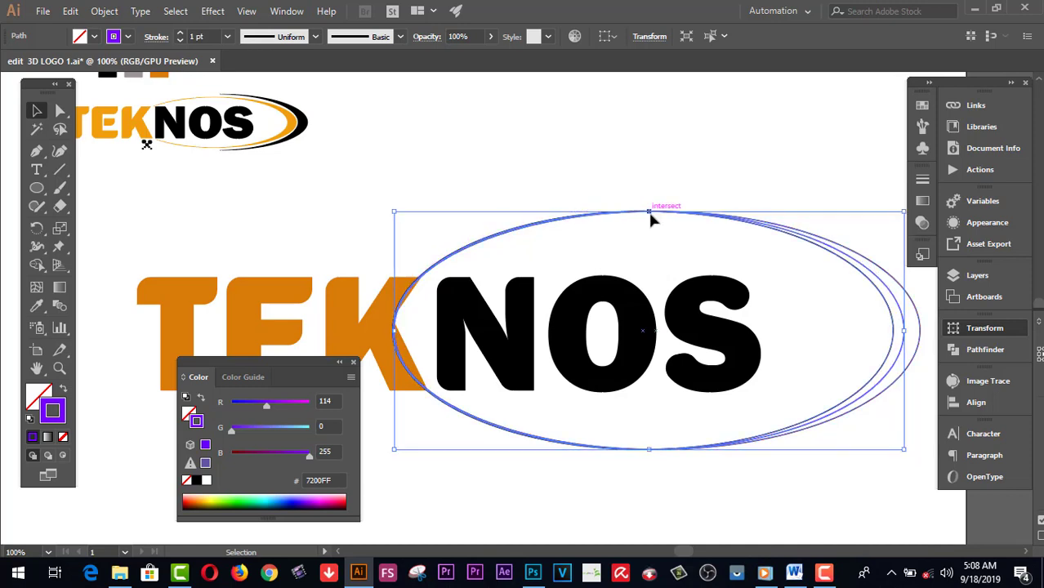
left_click(711, 151)
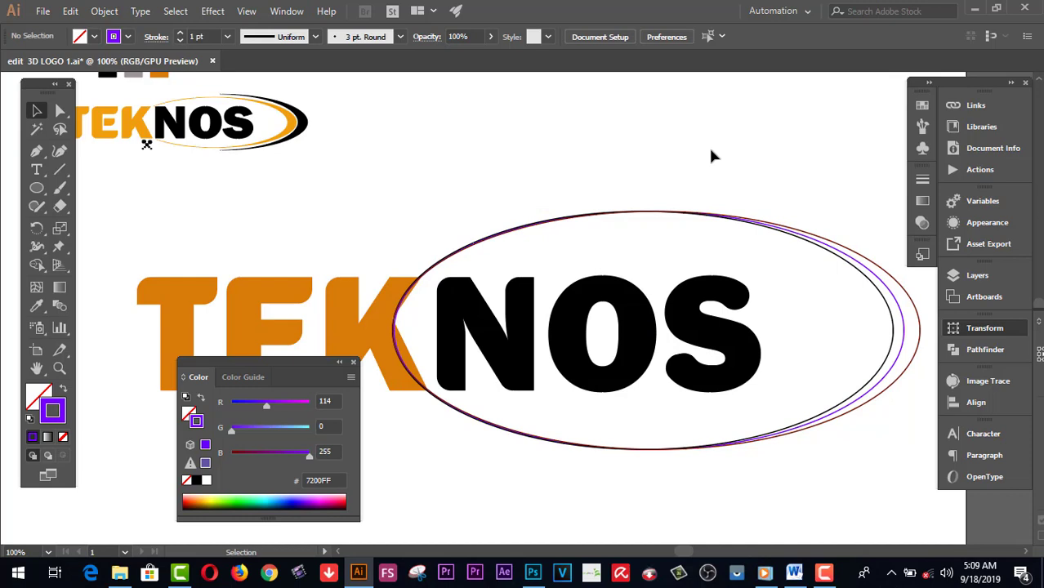
Stretch the violet ellipse slightly wider at its right end, towards the dark red ellipse.
left_click(907, 334)
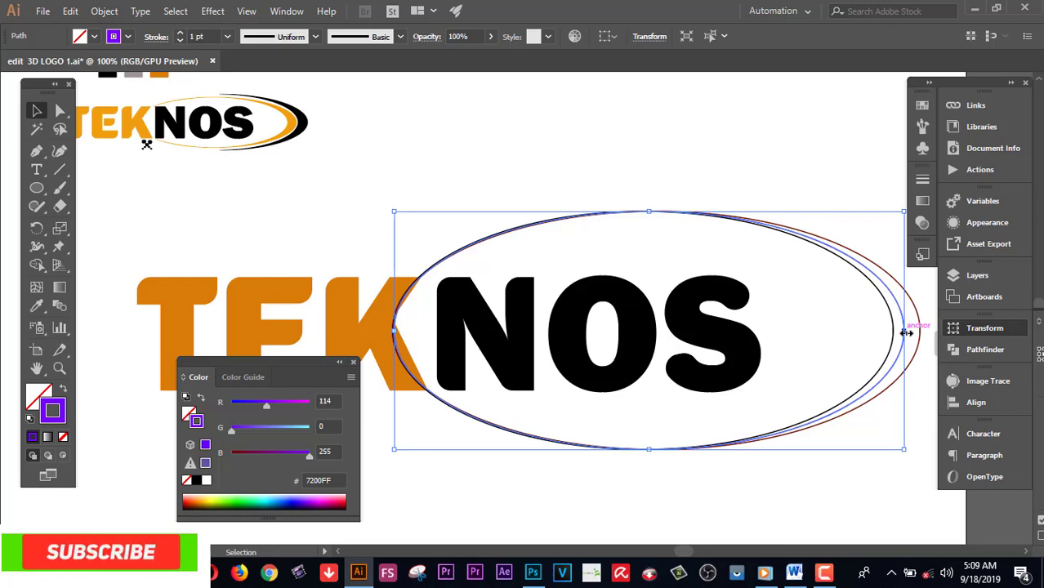
key("ctrl+shift+b")
key("ctrl+shift+b")
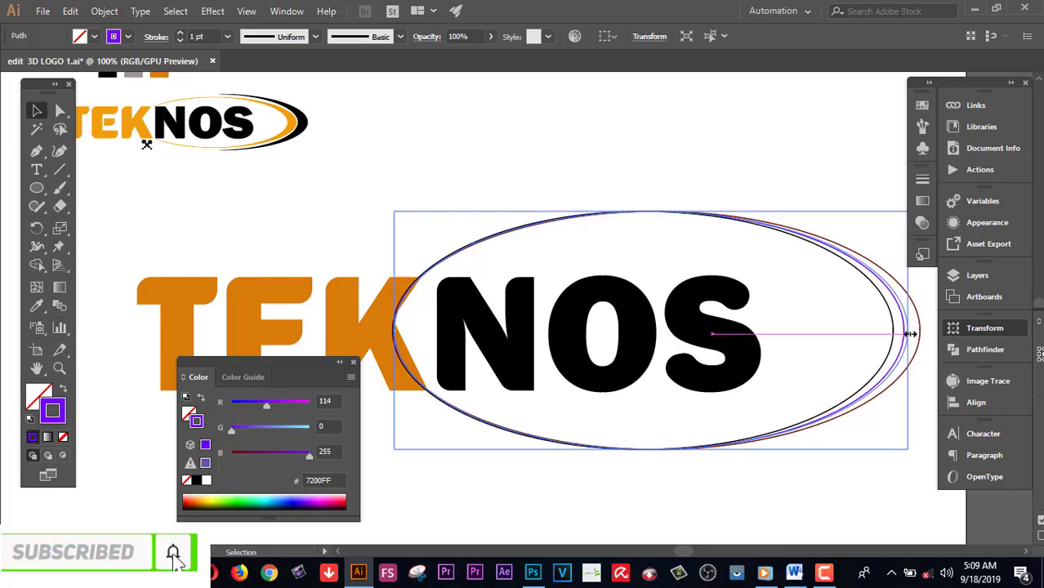
left_click(923, 300)
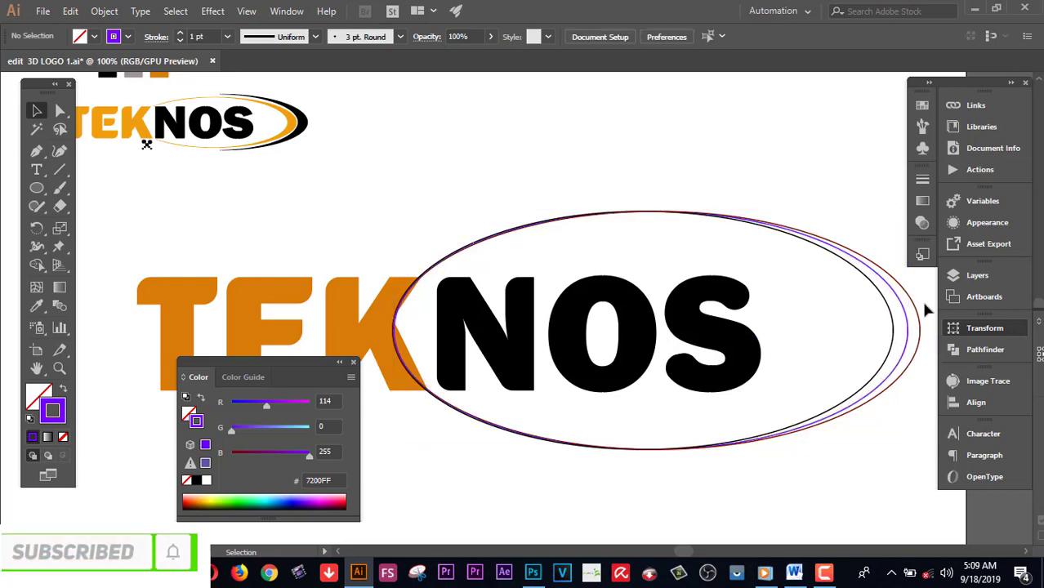
Try the Shape Builder tool on the three overlapping ellipses, and undo its changes along with the violet ellipse's last widening.
left_click_drag(715, 178, 684, 235)
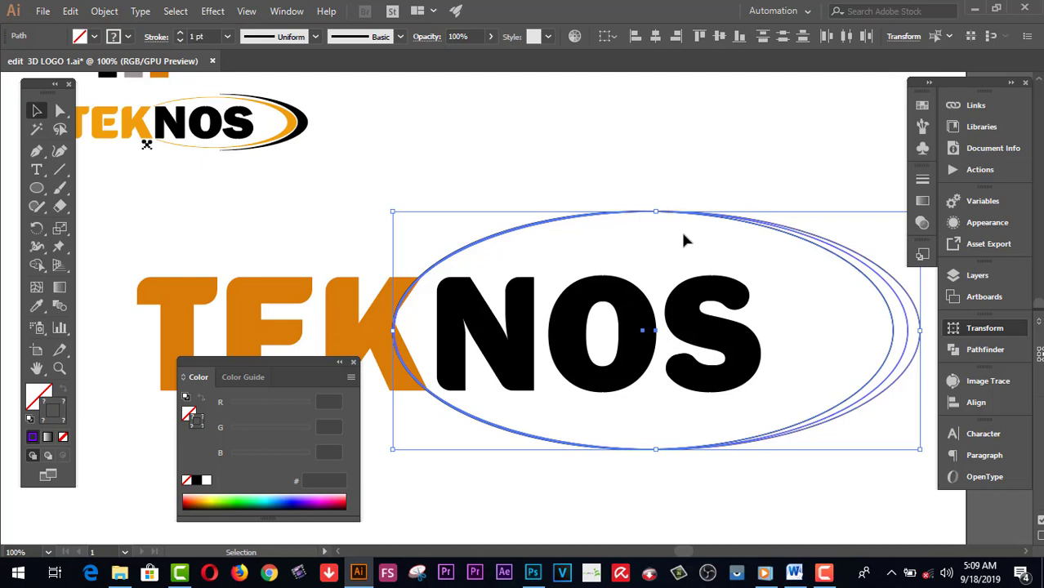
left_click(37, 266)
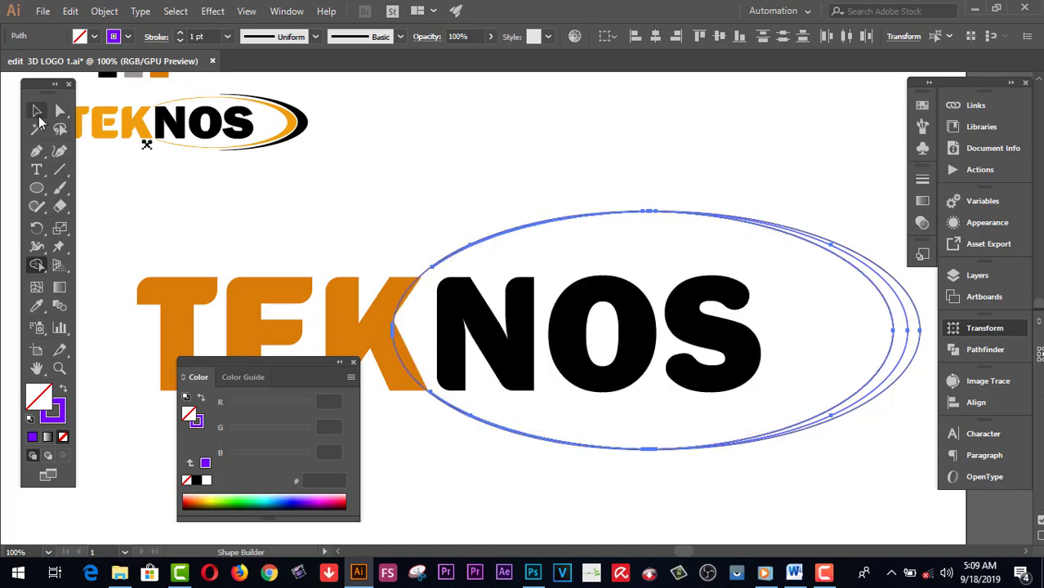
left_click(37, 112)
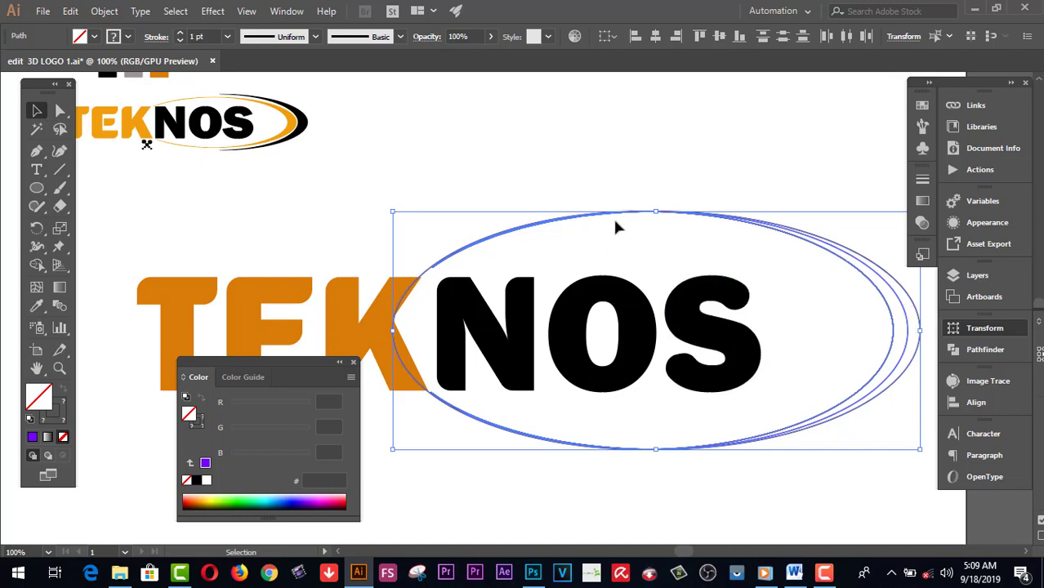
key("a")
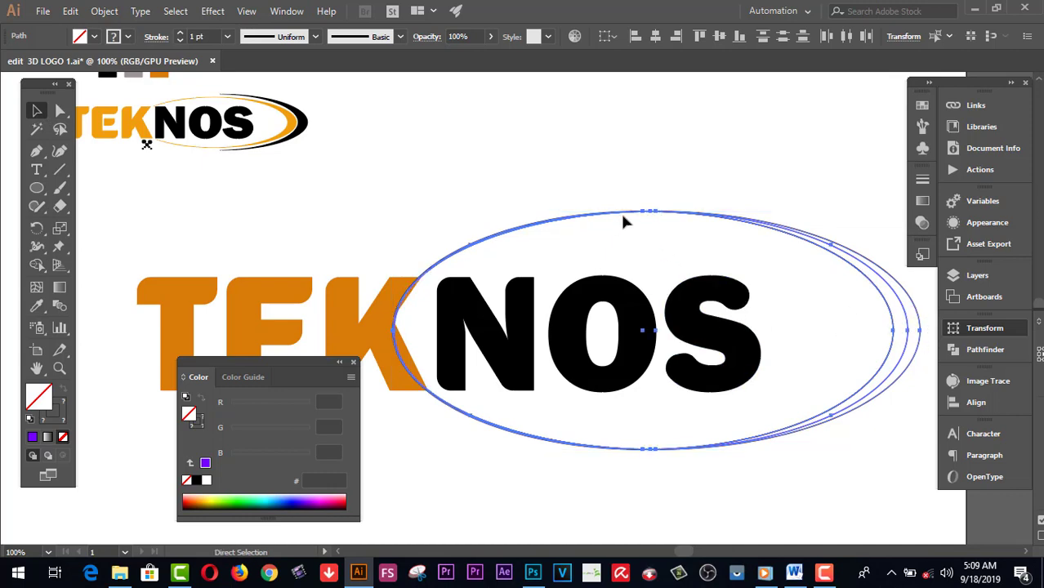
left_click(622, 221)
key("v")
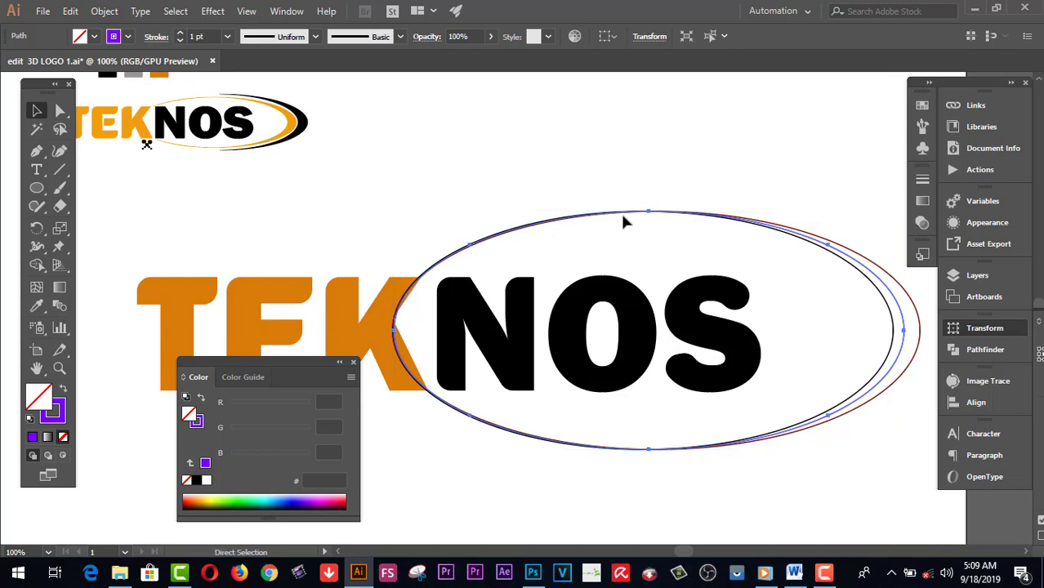
Try merging the two crescent regions at the right end of the three ellipses with the Shape Builder tool.
left_click(663, 131)
left_click_drag(667, 148, 665, 241)
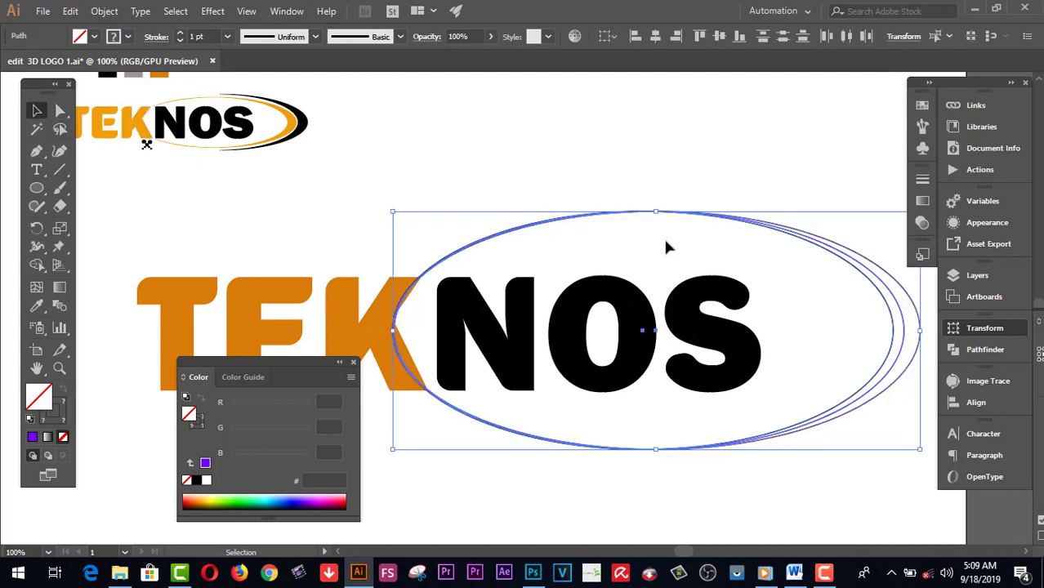
left_click(35, 265)
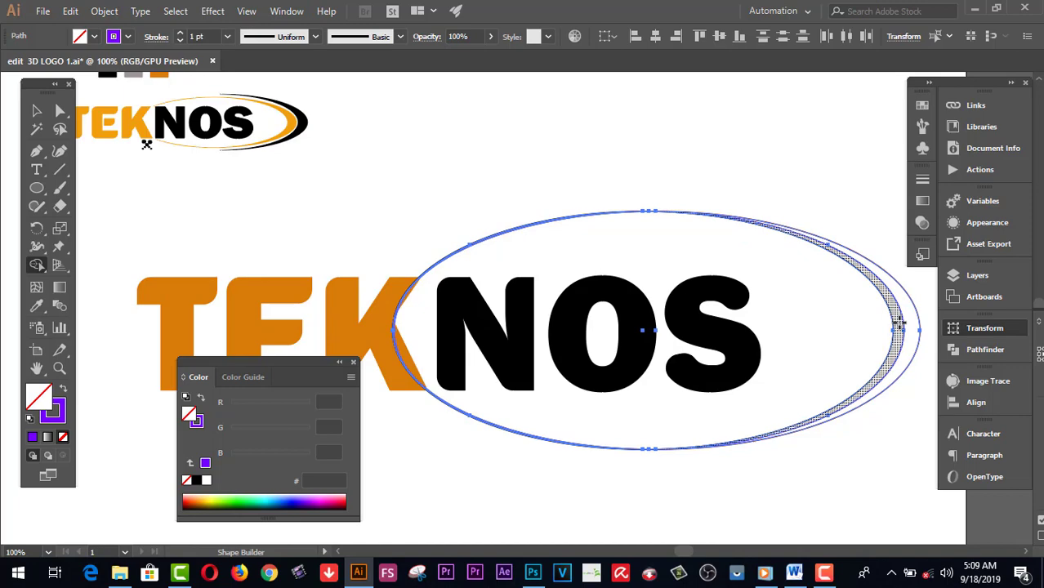
left_click_drag(898, 324, 911, 324)
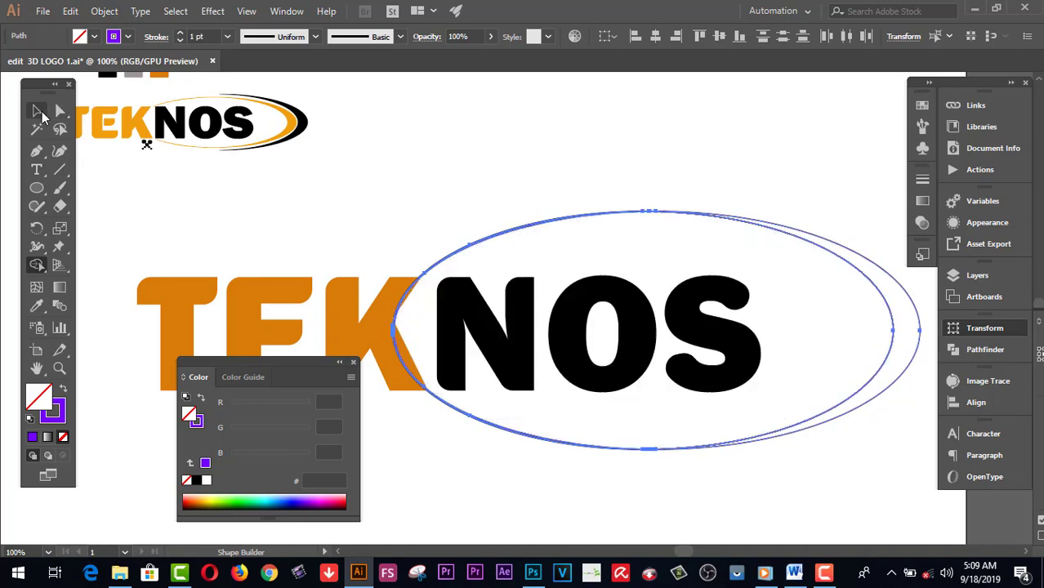
left_click(37, 111)
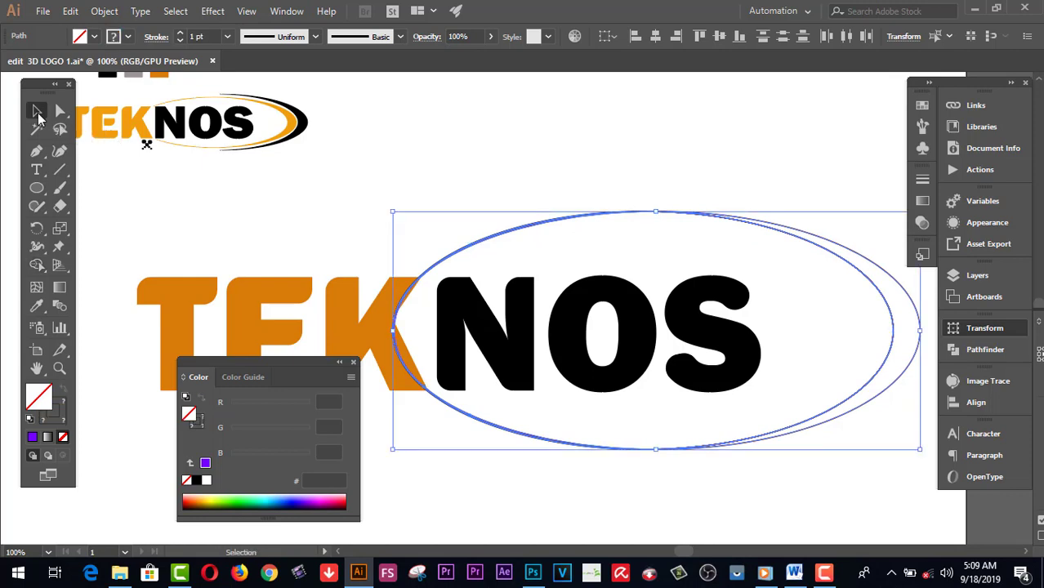
Undo the merge to restore the three separate ellipses.
right_click(895, 325)
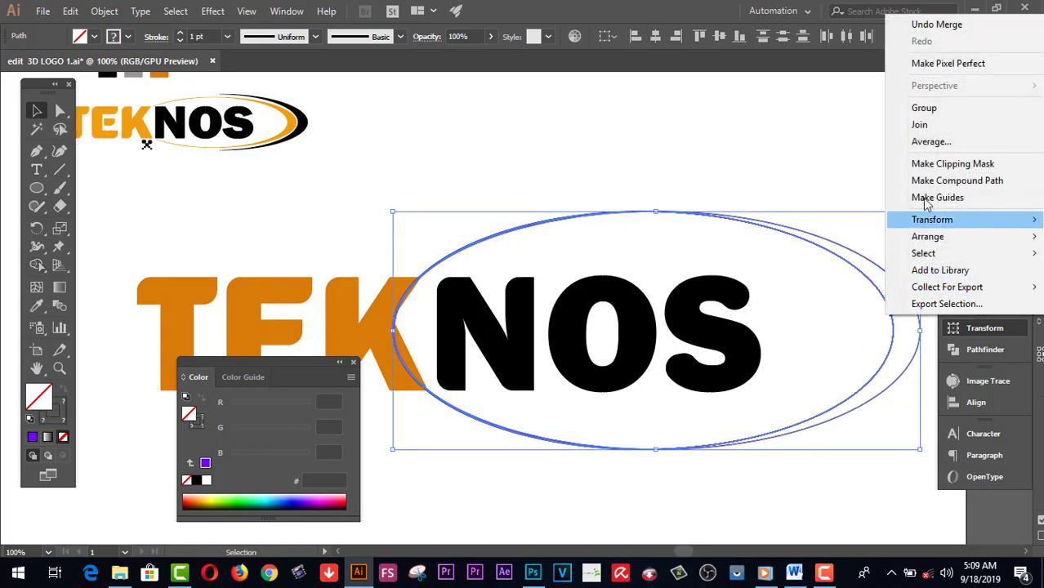
left_click(806, 175)
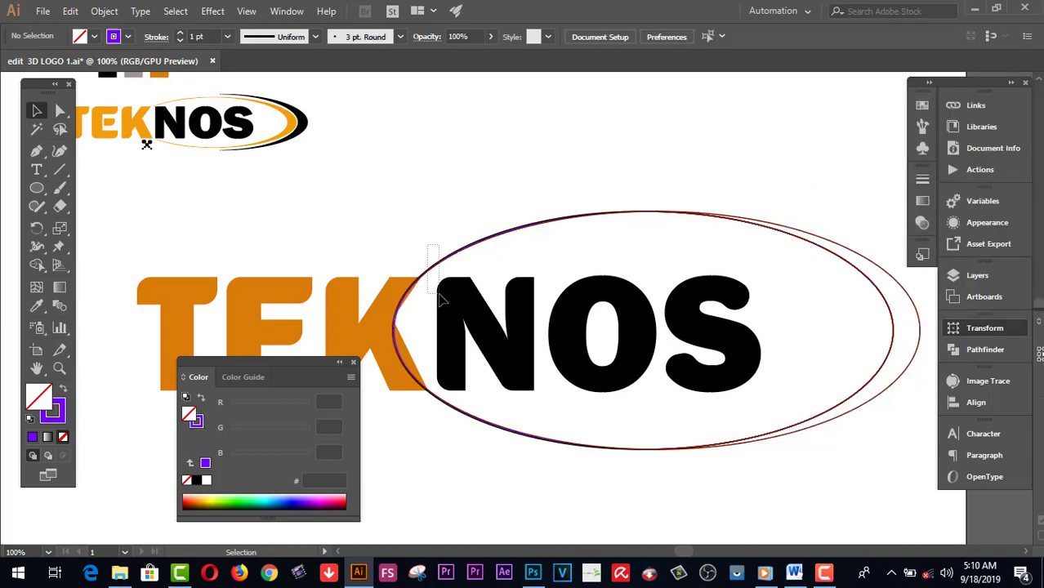
left_click(442, 291)
right_click(445, 267)
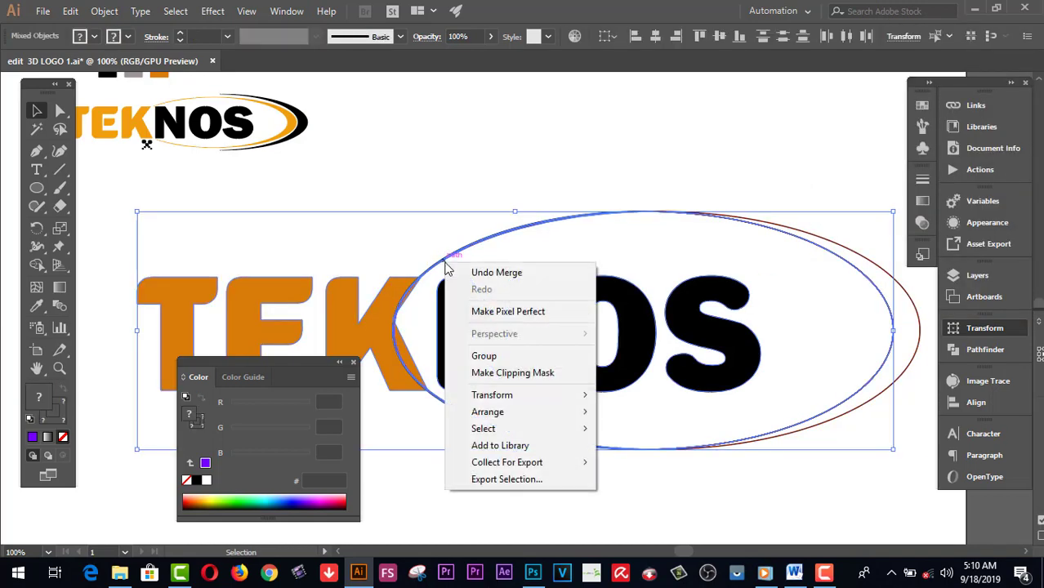
left_click(498, 174)
left_click(501, 171)
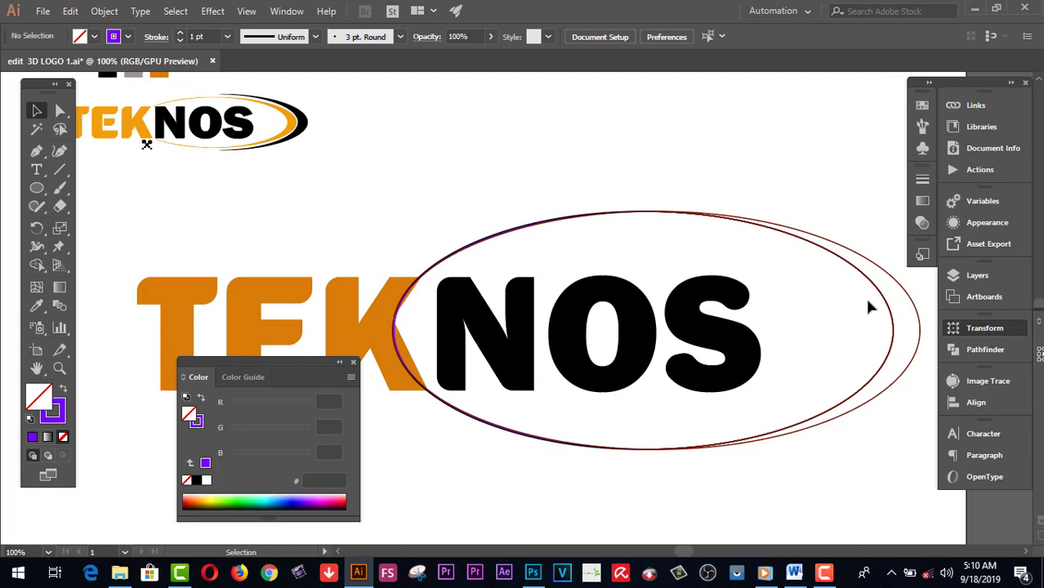
left_click(868, 304)
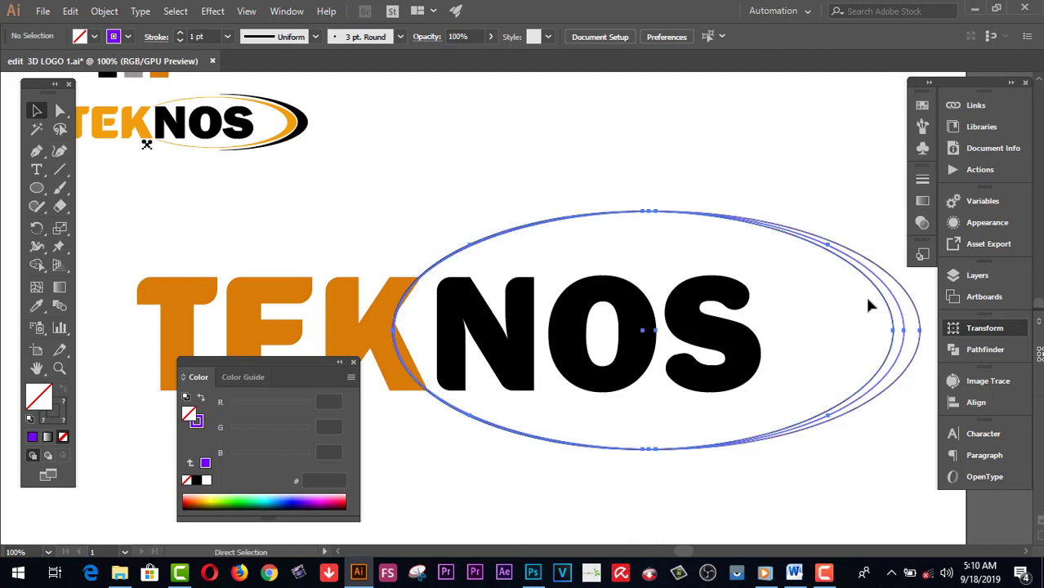
left_click(841, 174)
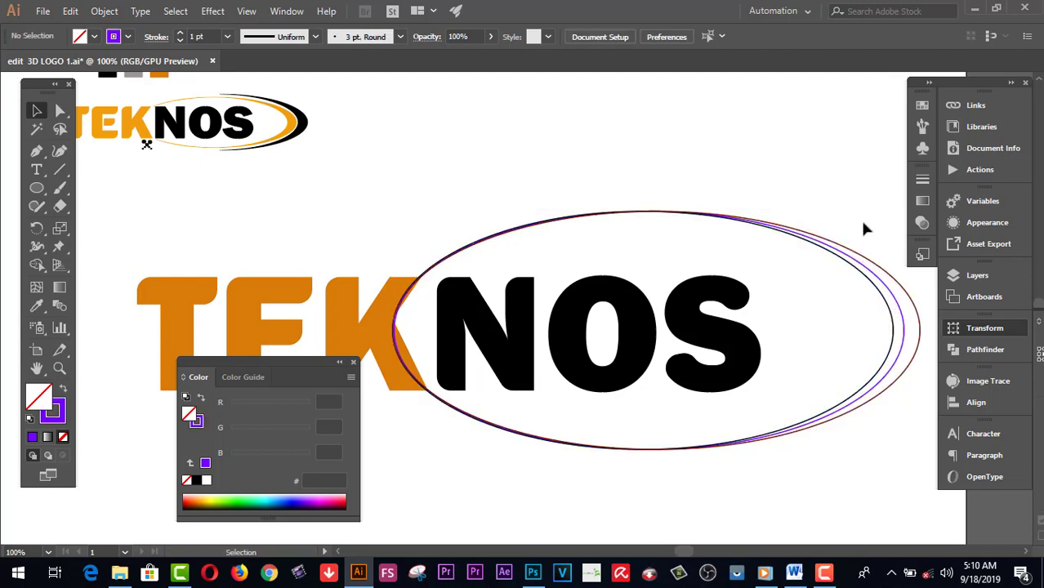
Use the Shape Builder tool on the three ellipses to define the crescent between the black and violet ellipses.
left_click(818, 282)
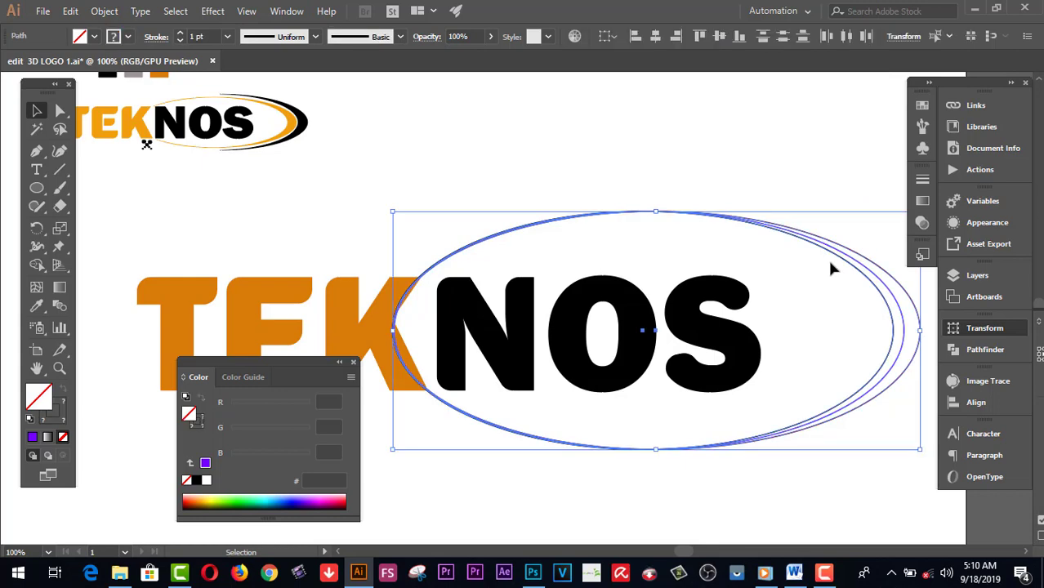
left_click(37, 265)
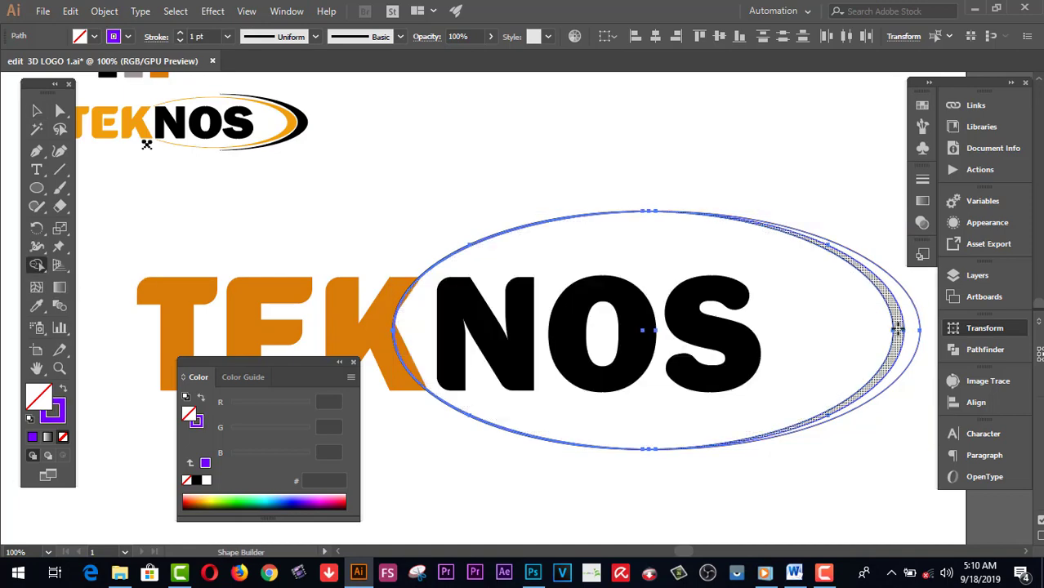
left_click(898, 329)
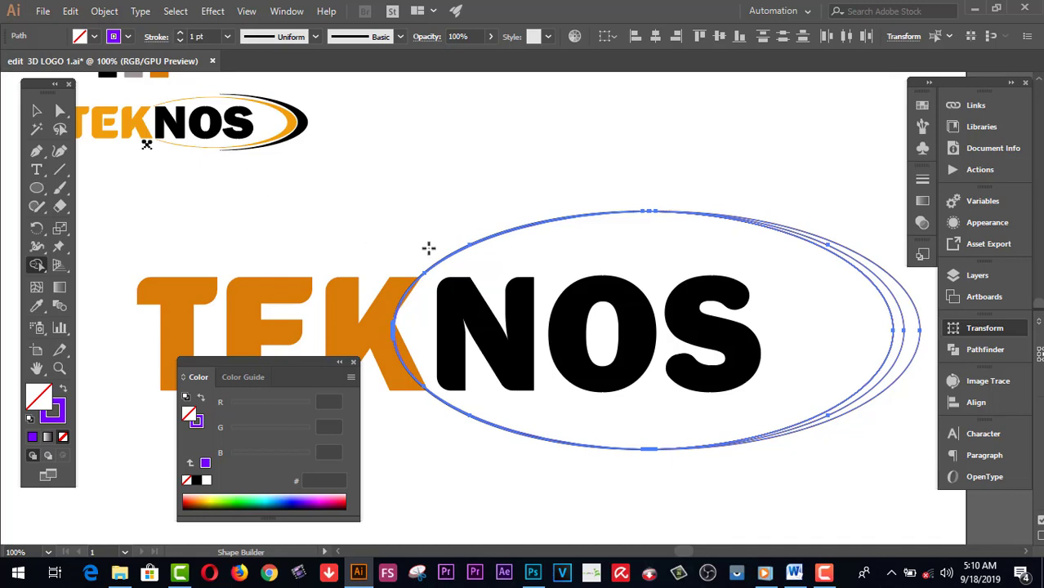
left_click(35, 110)
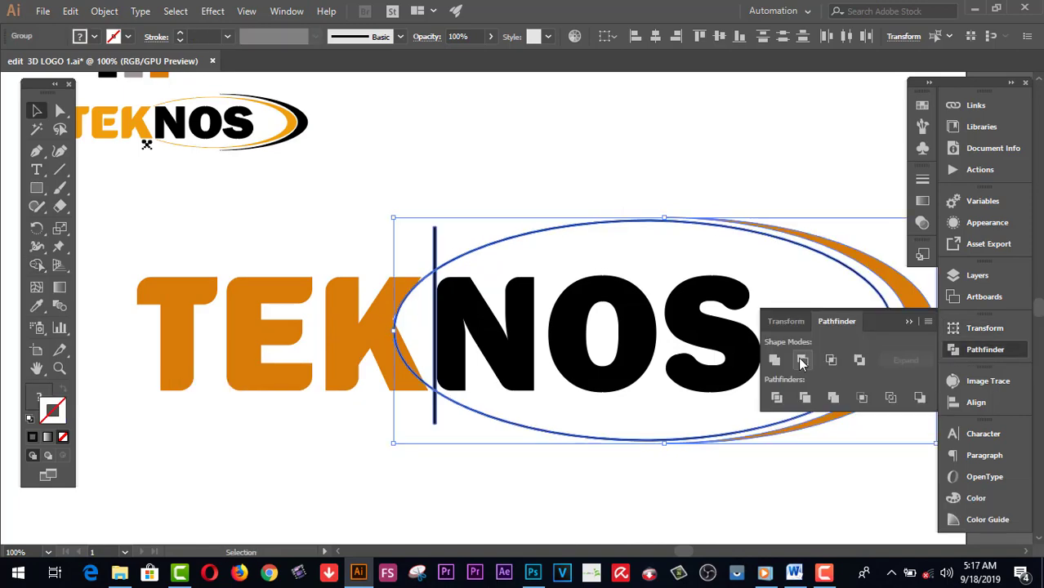
Subtract the vertical bar from the black ellipse outline with Minus Front and ungroup the resulting pieces.
left_click(802, 360)
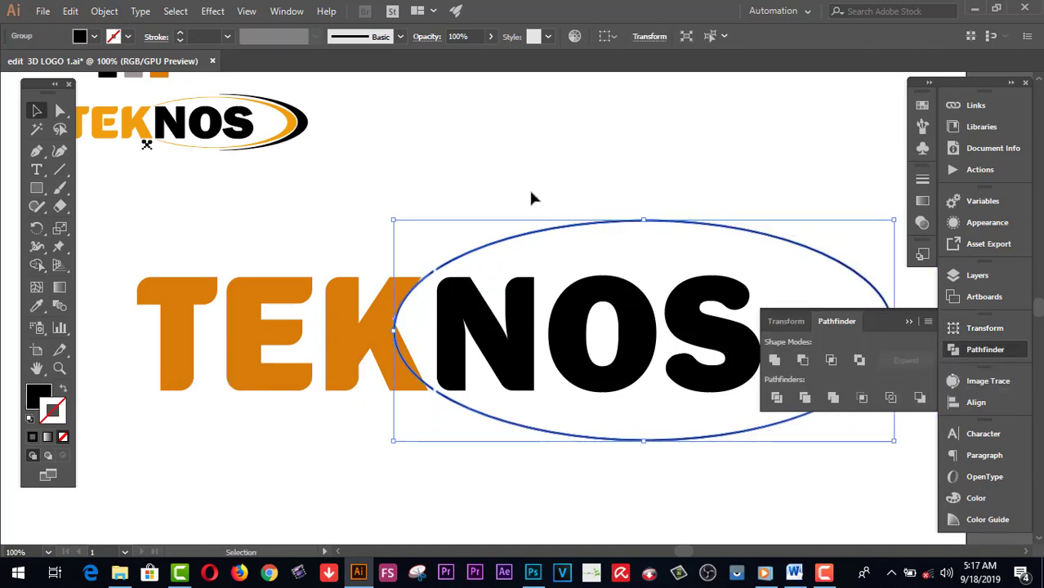
left_click(512, 198)
left_click(427, 281)
right_click(427, 281)
left_click(490, 406)
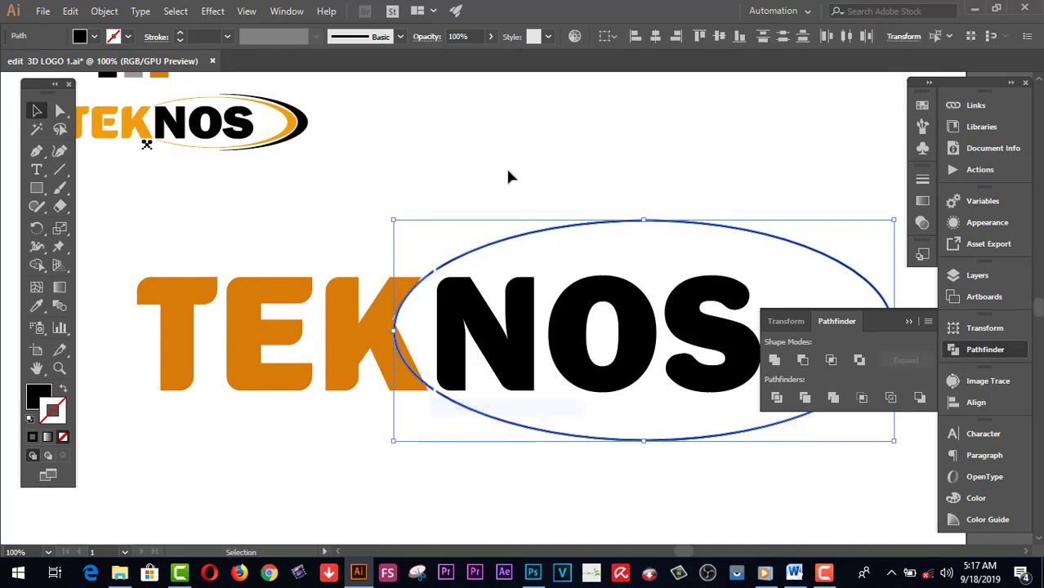
Cut away the ellipse's left arc that overlaps the letter K.
left_click(507, 161)
left_click(429, 274)
right_click(430, 280)
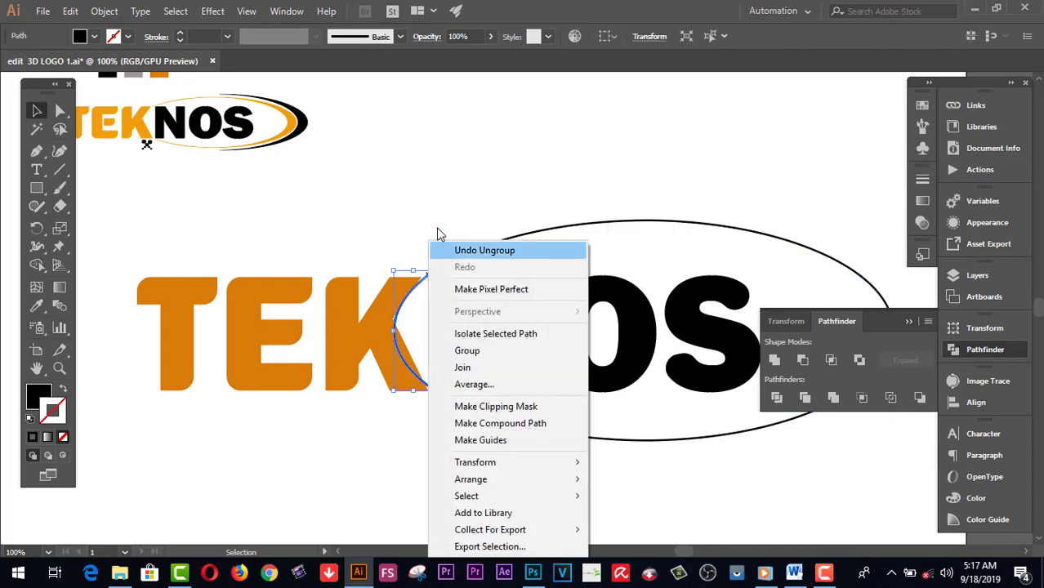
left_click(71, 12)
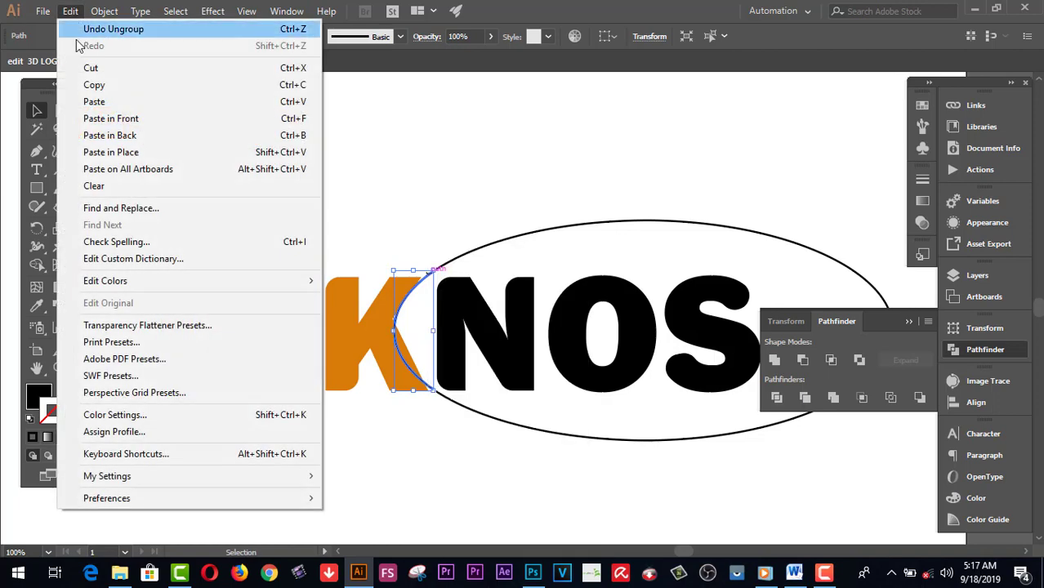
left_click(91, 69)
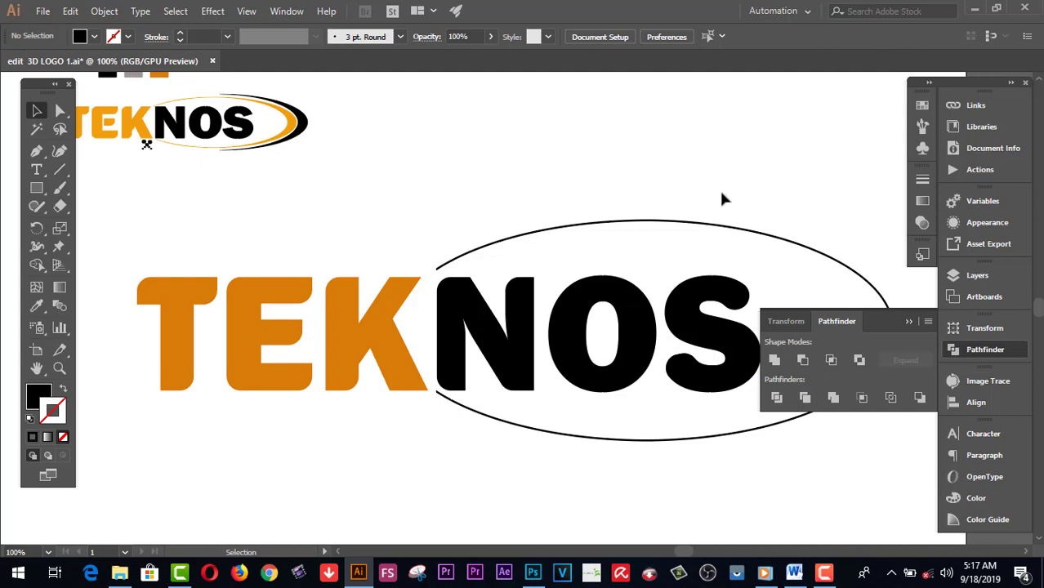
Undo the arc removal, the ungrouping and the bar subtraction, back to before the black ellipse was expanded.
scroll(723, 197, "down", 3)
key("a")
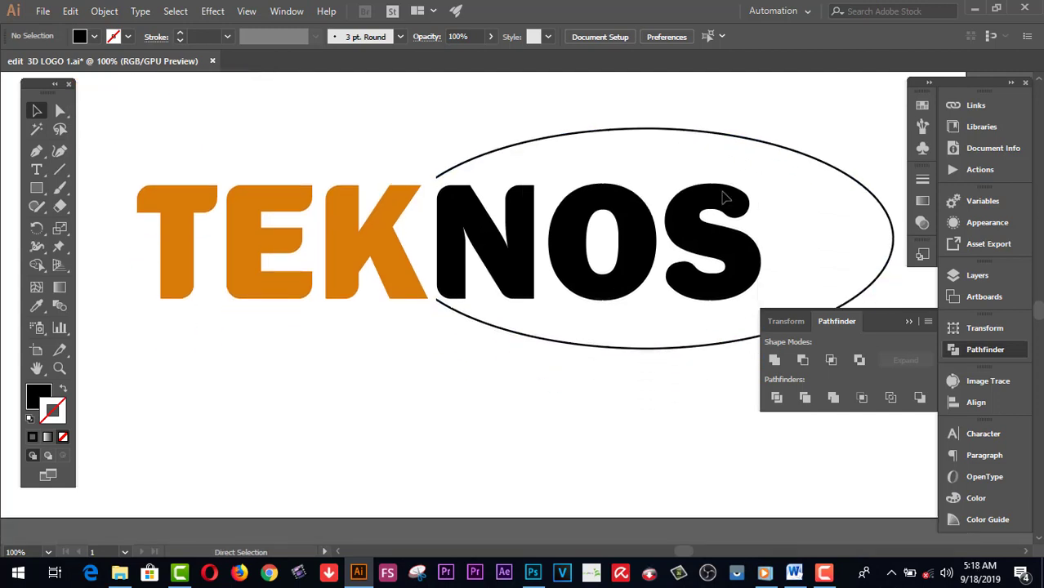
key("ctrl+f")
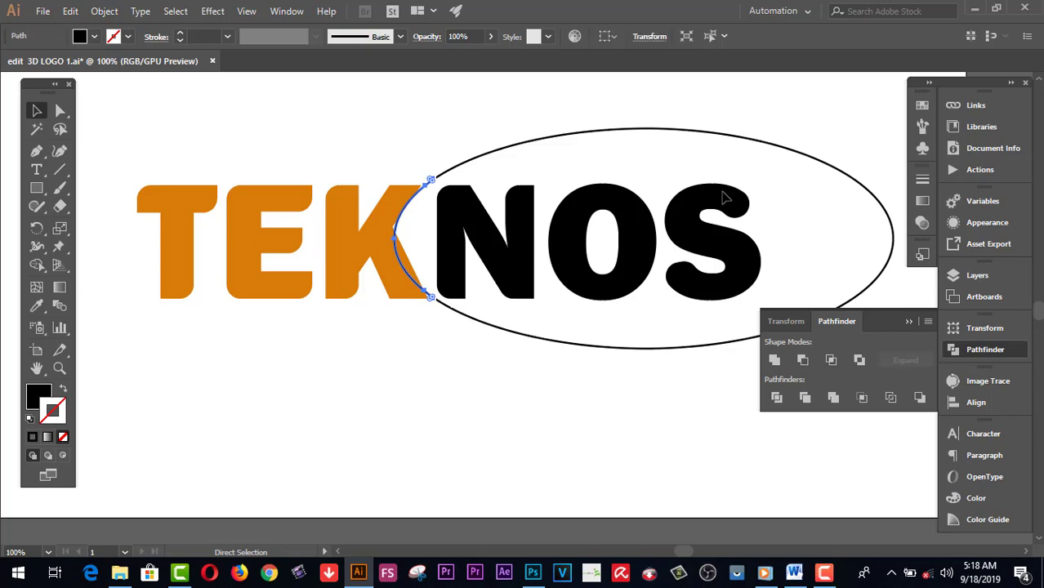
key("ctrl+z")
key("ctrl+z")
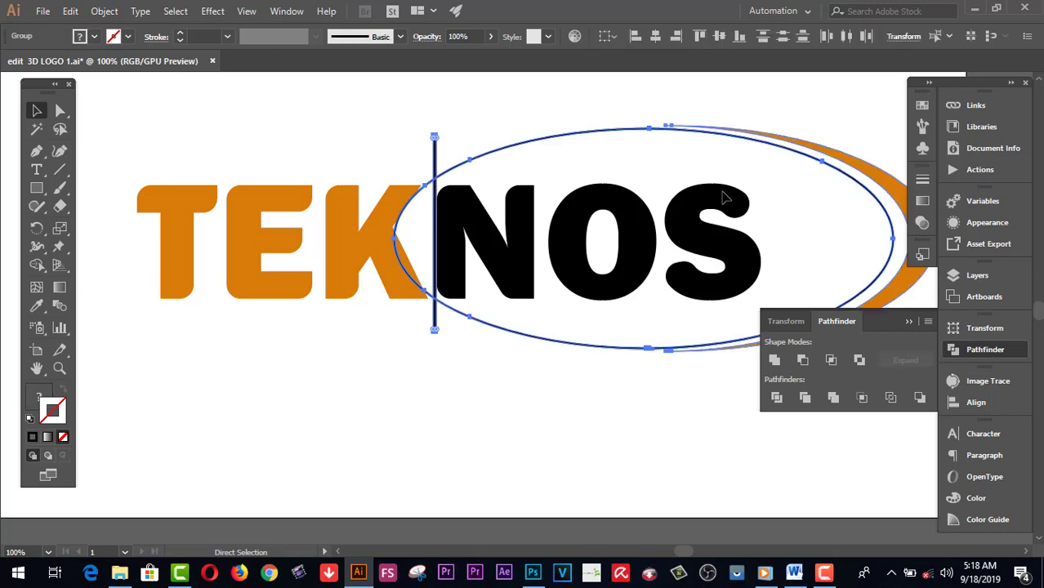
key("v")
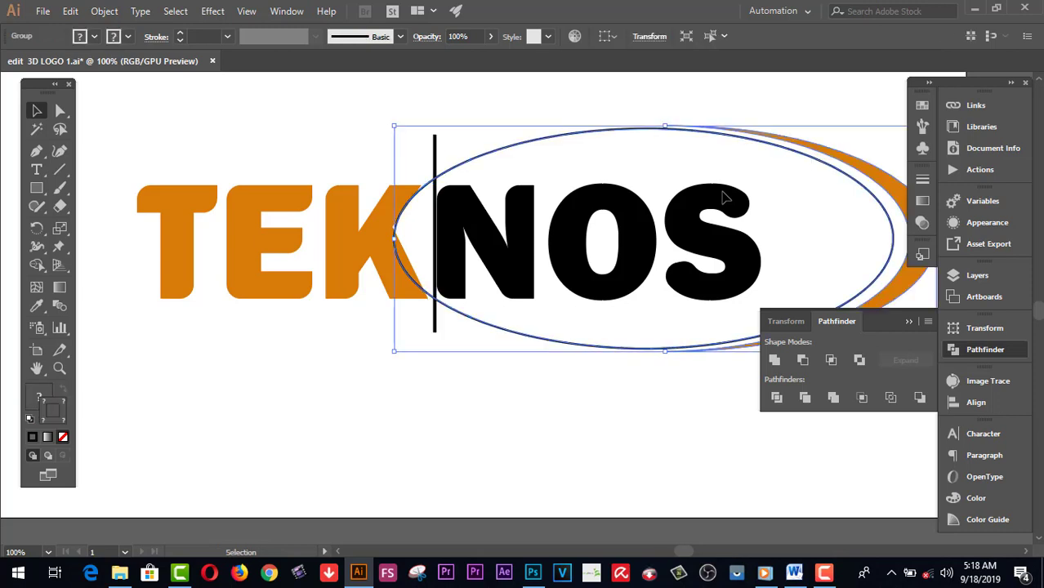
Ungroup the orange crescent from the black ellipse outline so that each can be selected separately.
left_click(628, 96)
left_click(894, 185)
right_click(895, 184)
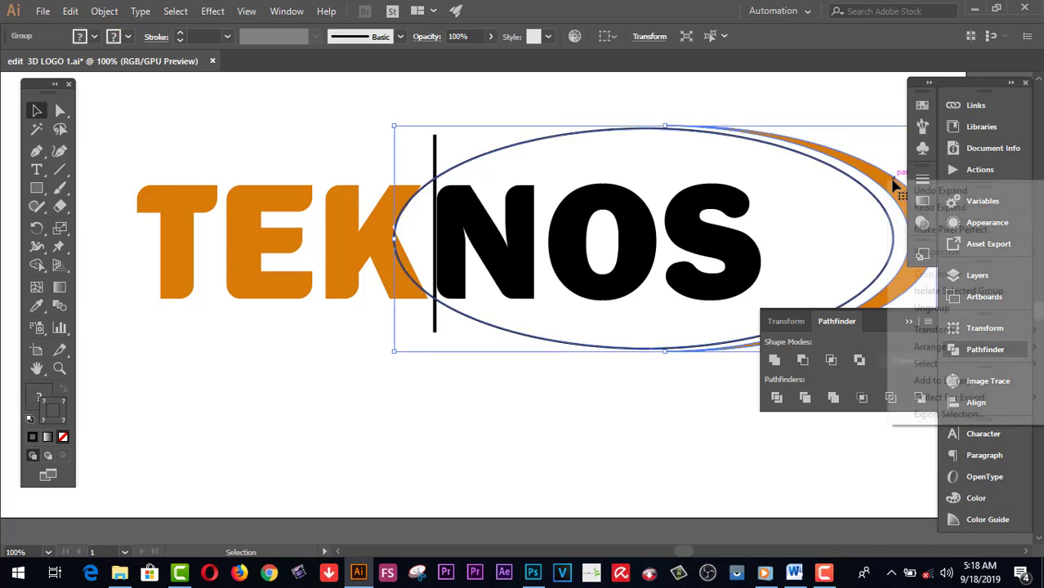
left_click(915, 307)
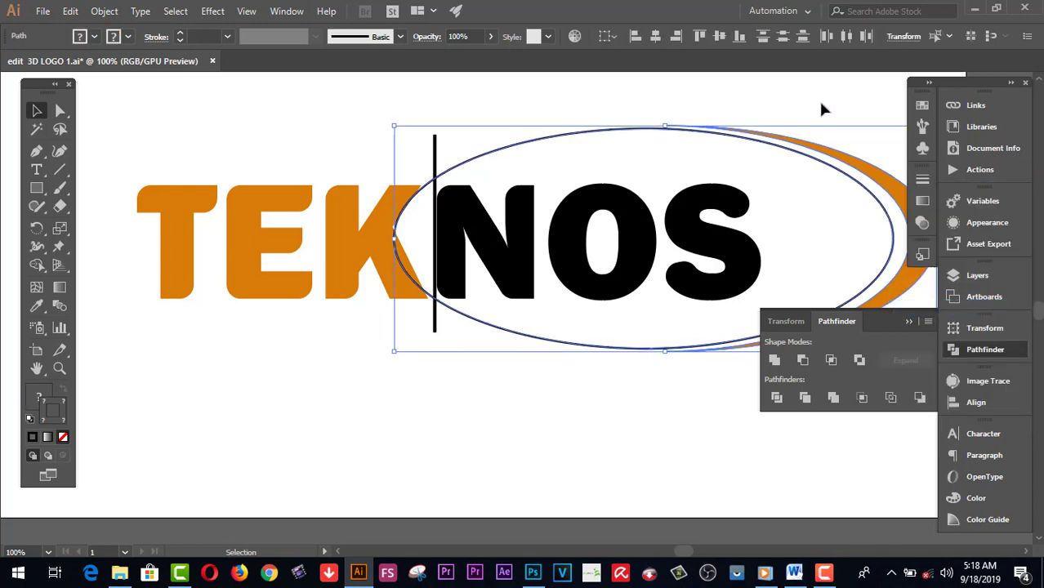
left_click(820, 103)
left_click(870, 171)
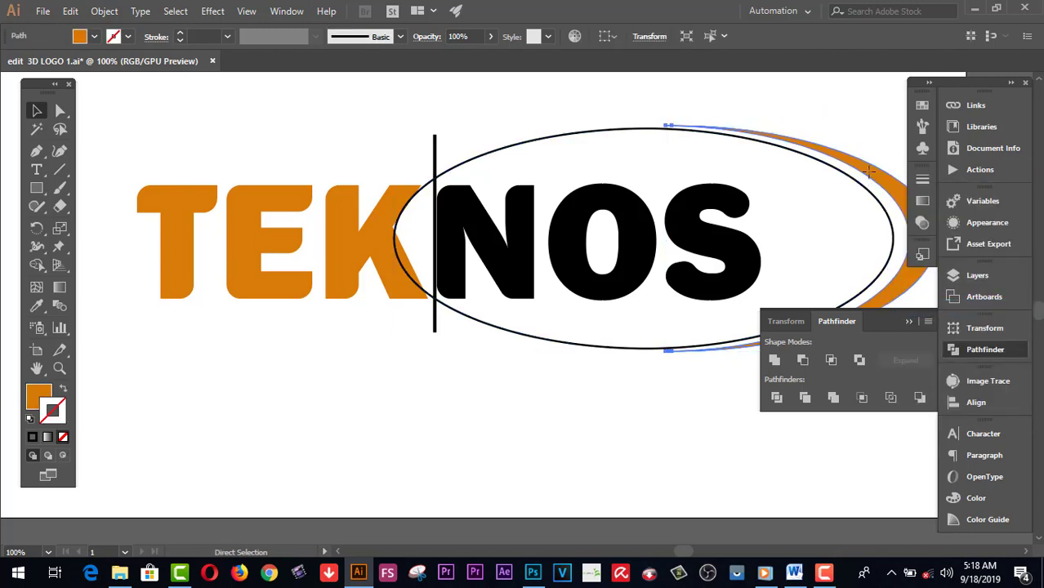
left_click(709, 122)
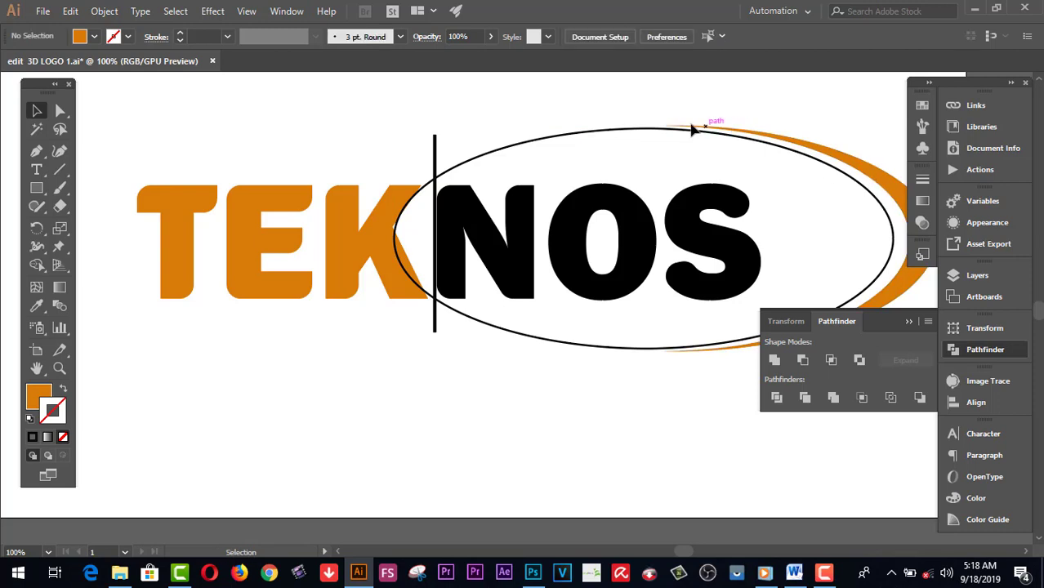
Try subtracting the vertical bar from the unexpanded black ellipse with Minus Front, and undo it.
left_click(572, 132)
left_click_drag(415, 152, 452, 183)
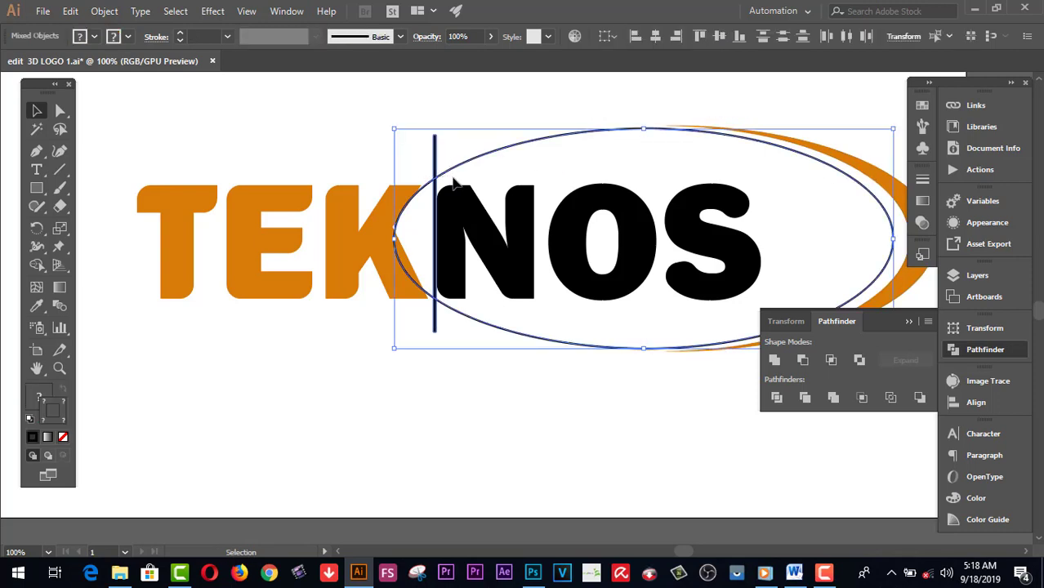
left_click(802, 360)
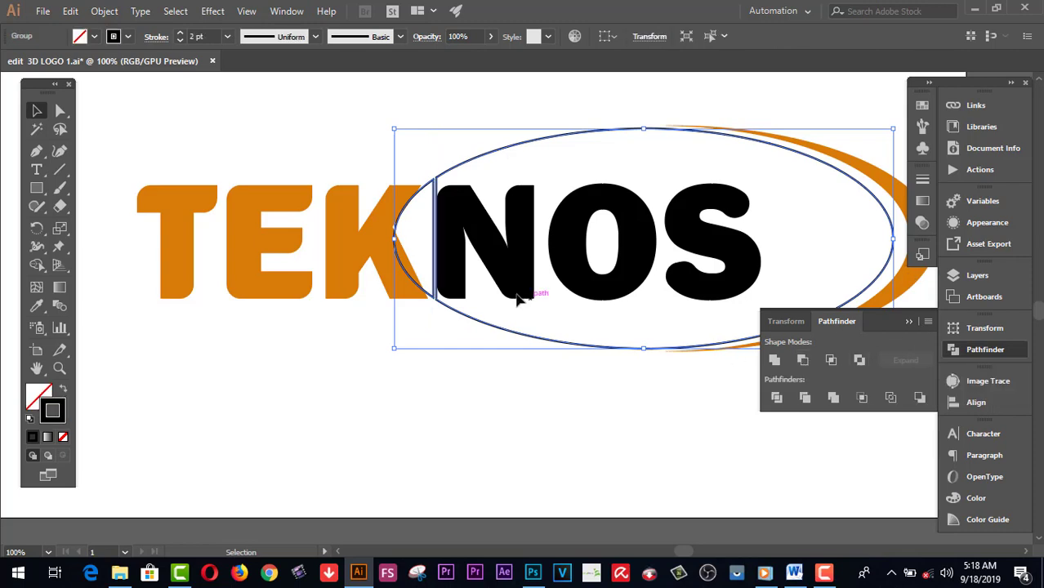
left_click(468, 106)
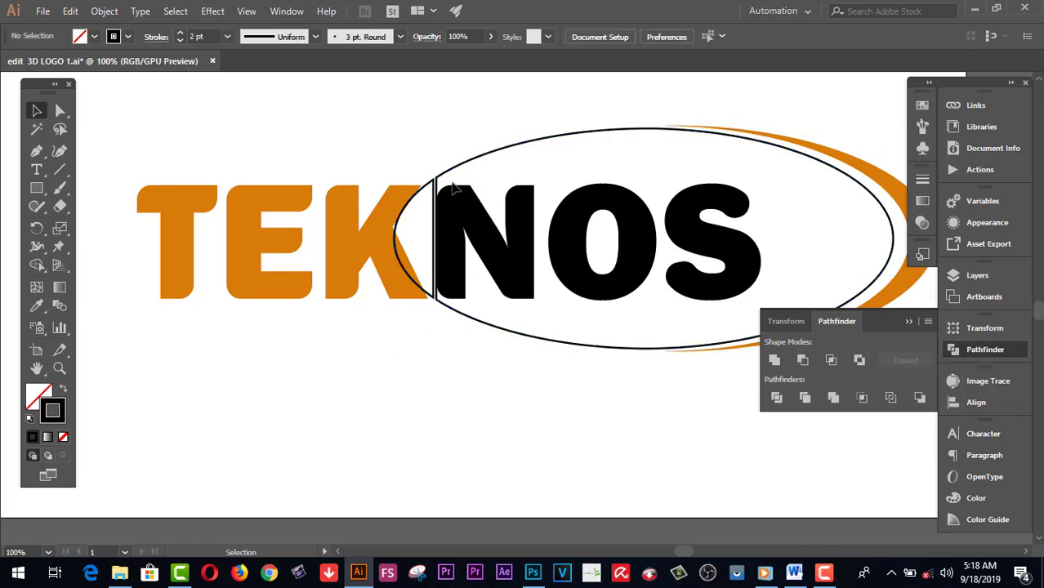
left_click(521, 154)
left_click(520, 154, "ctrl")
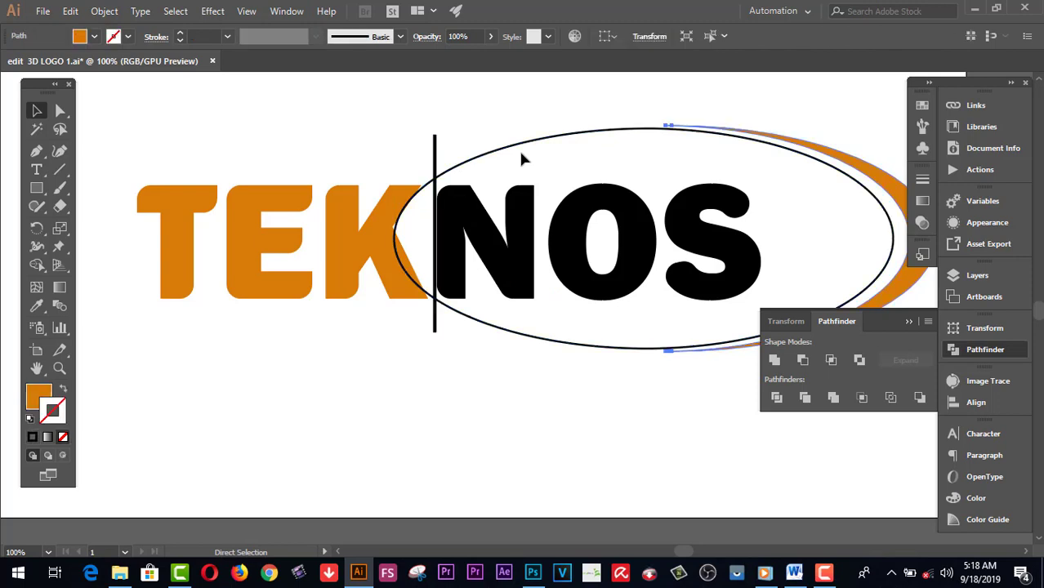
left_click(544, 94)
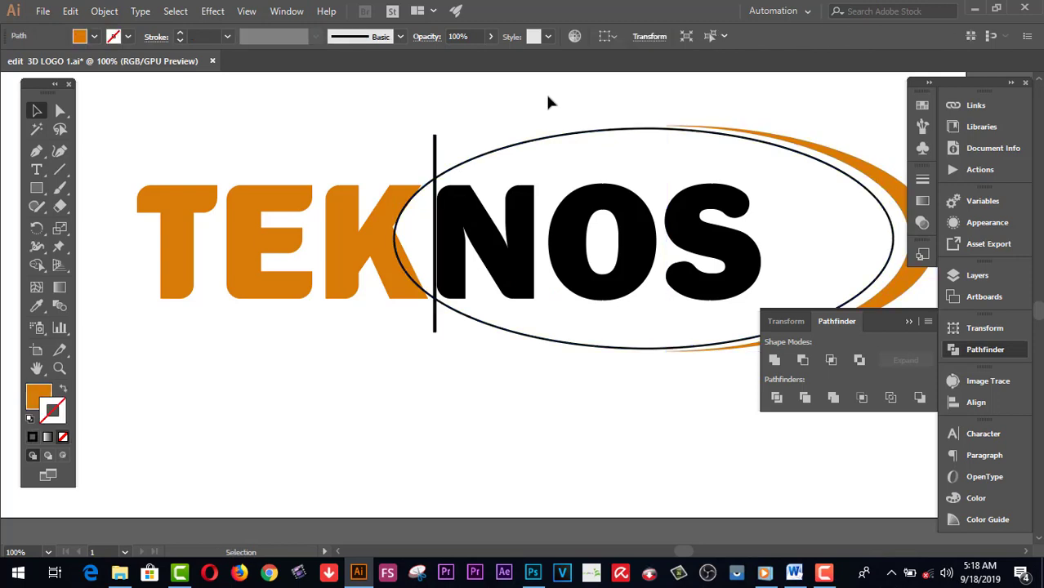
Expand the black ellipse's 2 pt stroke into a filled shape.
left_click(857, 157)
left_click(858, 152)
left_click(580, 129)
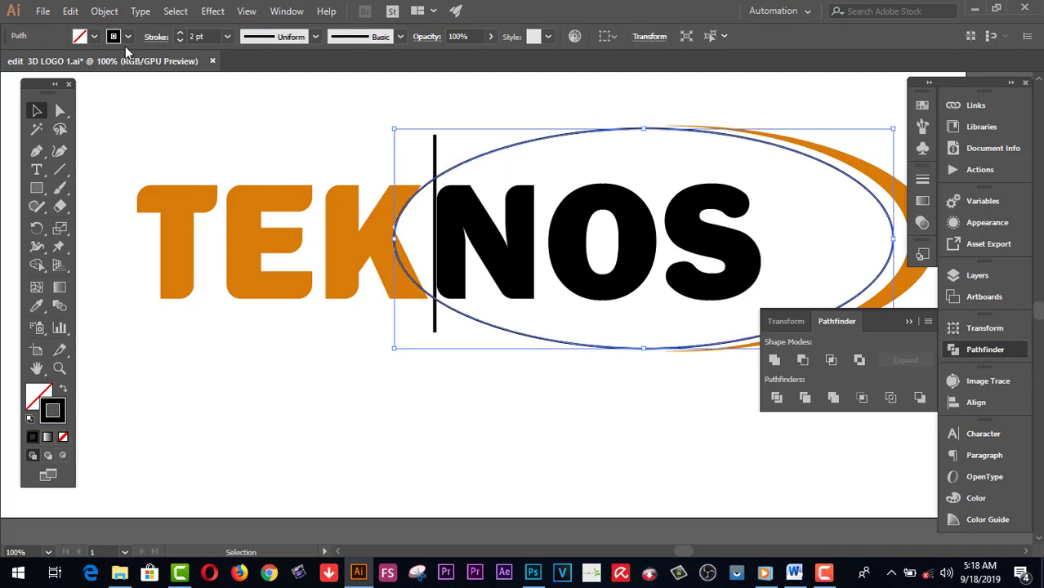
left_click(104, 11)
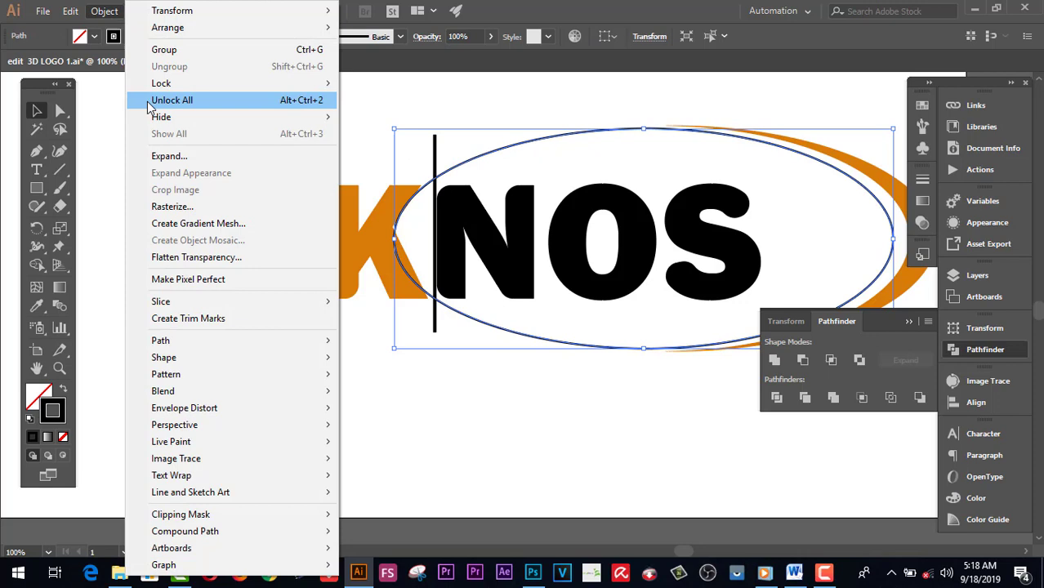
left_click(157, 157)
left_click(500, 369)
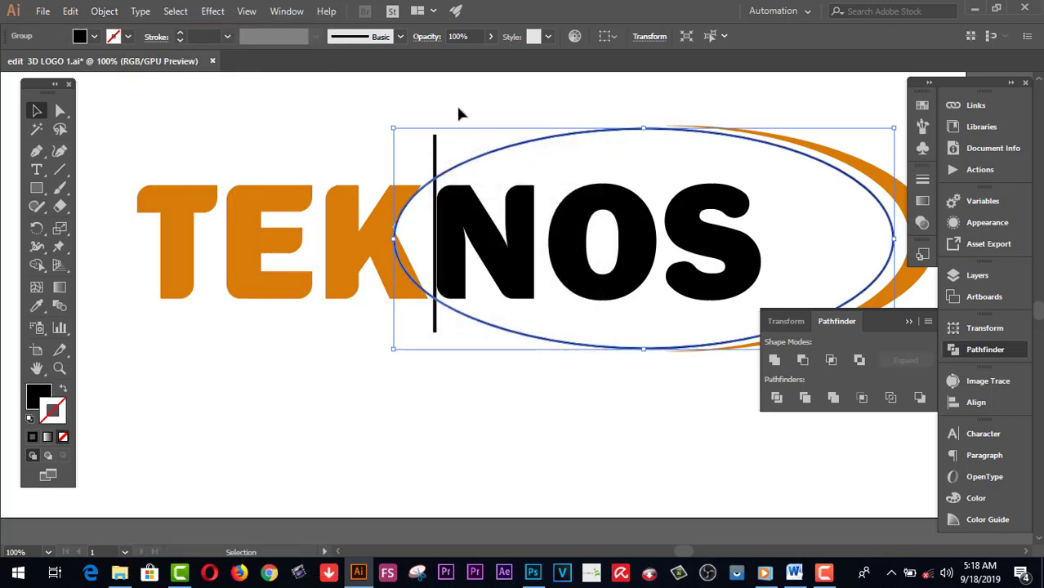
Expand the vertical black bar between the K and the N.
left_click(458, 113)
left_click(437, 151)
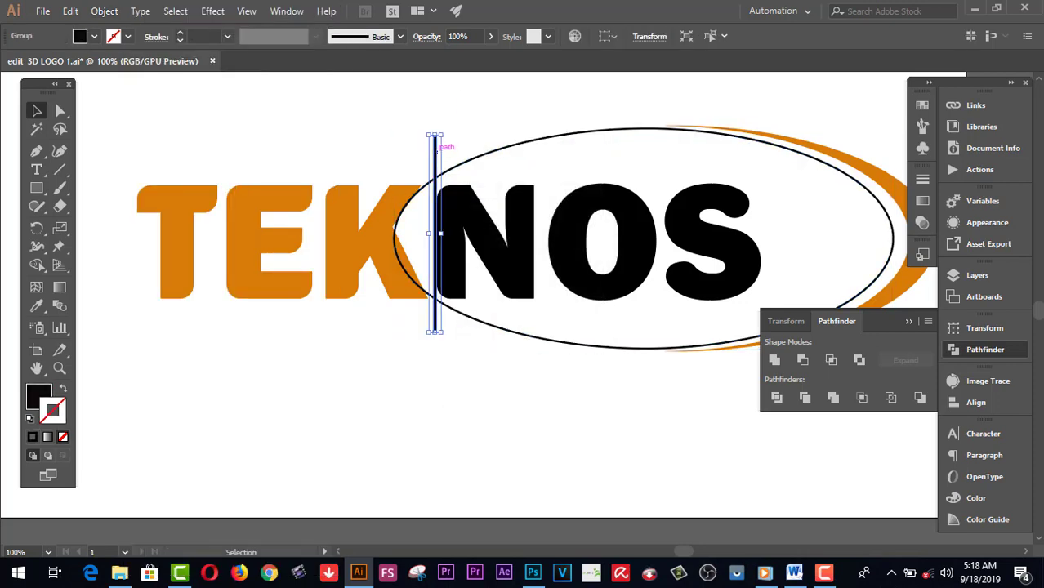
left_click(105, 12)
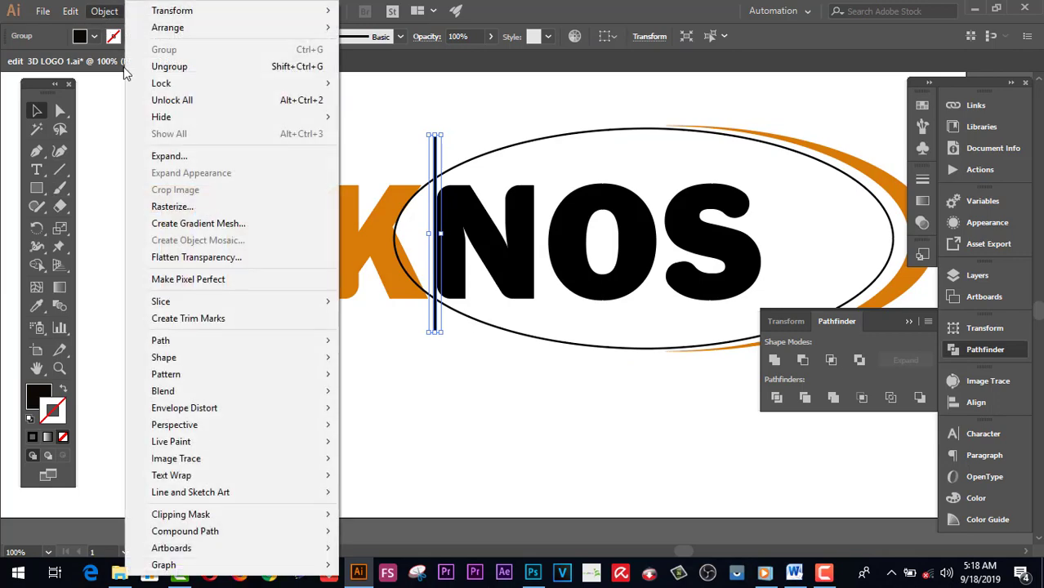
left_click(156, 160)
left_click(463, 200)
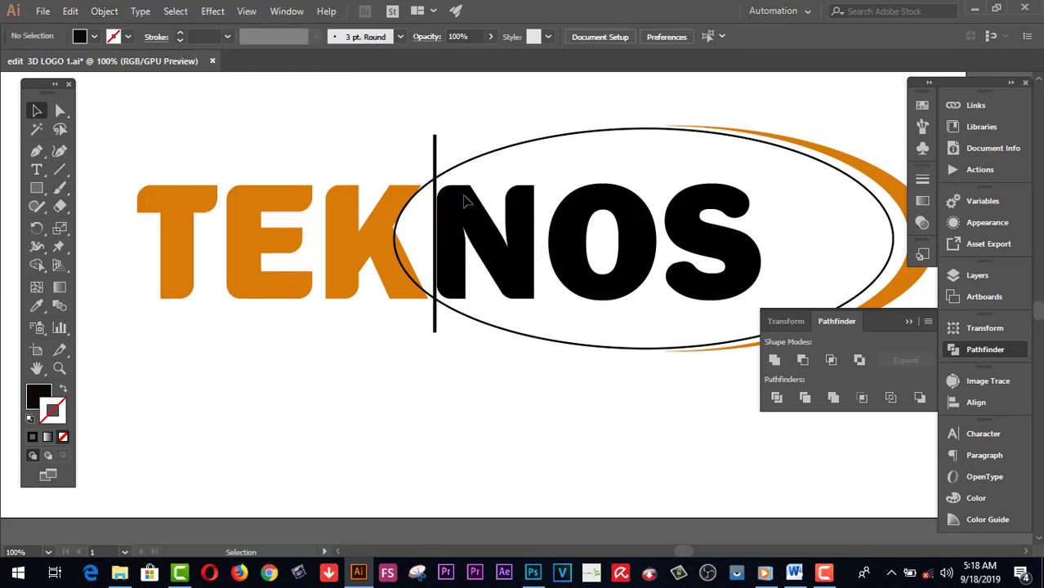
Nudge the vertical bar slightly to the left so it sits in the gap between the K and the N.
left_click(434, 174)
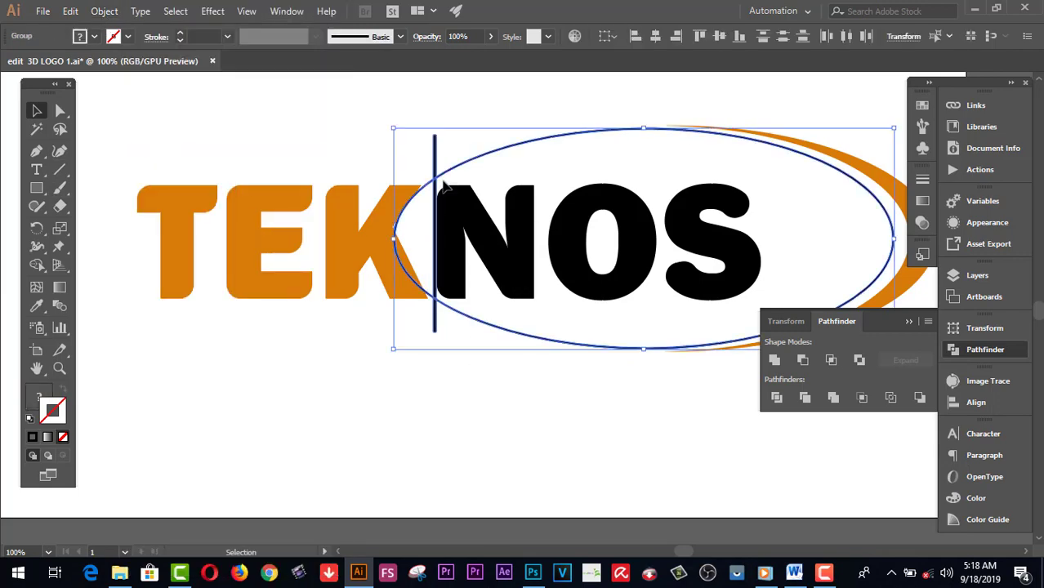
left_click(478, 134)
left_click(434, 156)
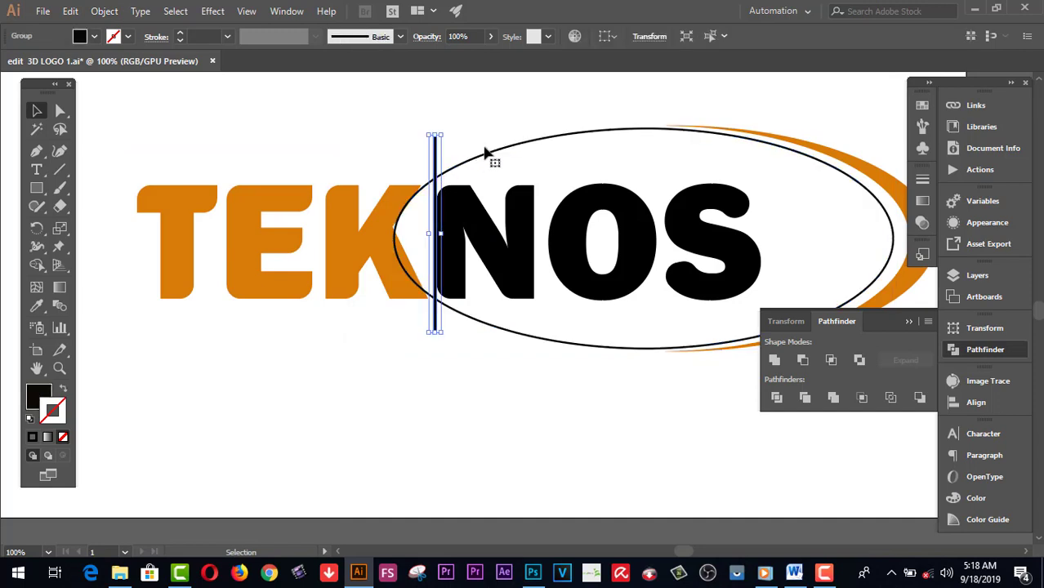
key("Left")
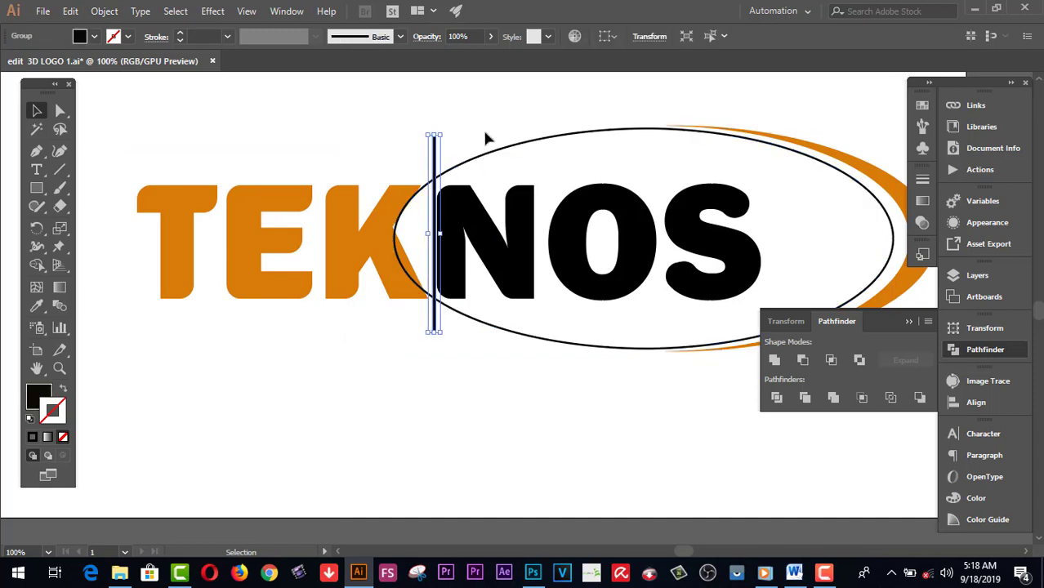
left_click(487, 119)
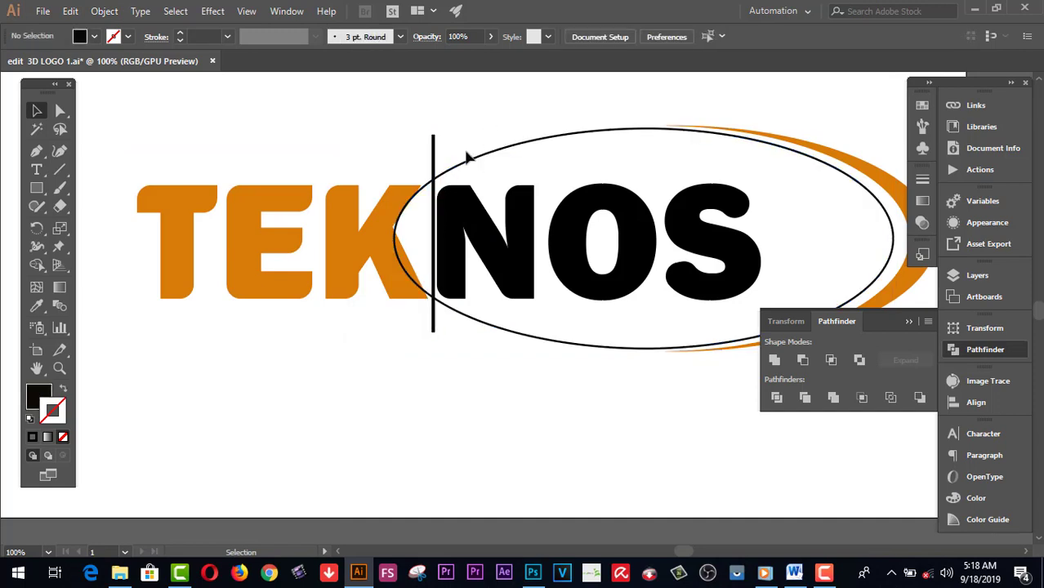
left_click(430, 171)
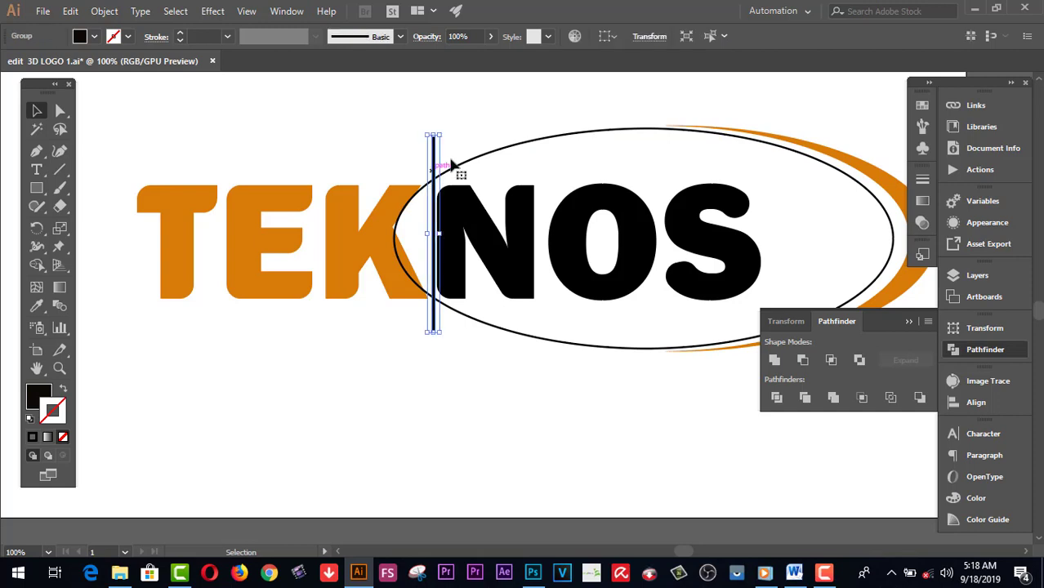
left_click(489, 119)
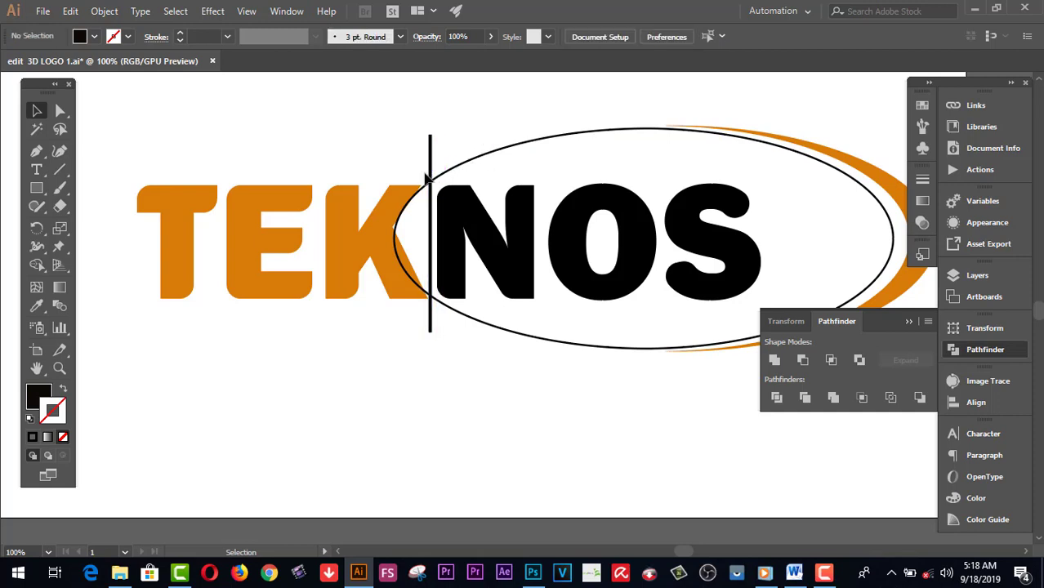
Subtract the vertical bar from the expanded black ellipse with Minus Front.
left_click(429, 181)
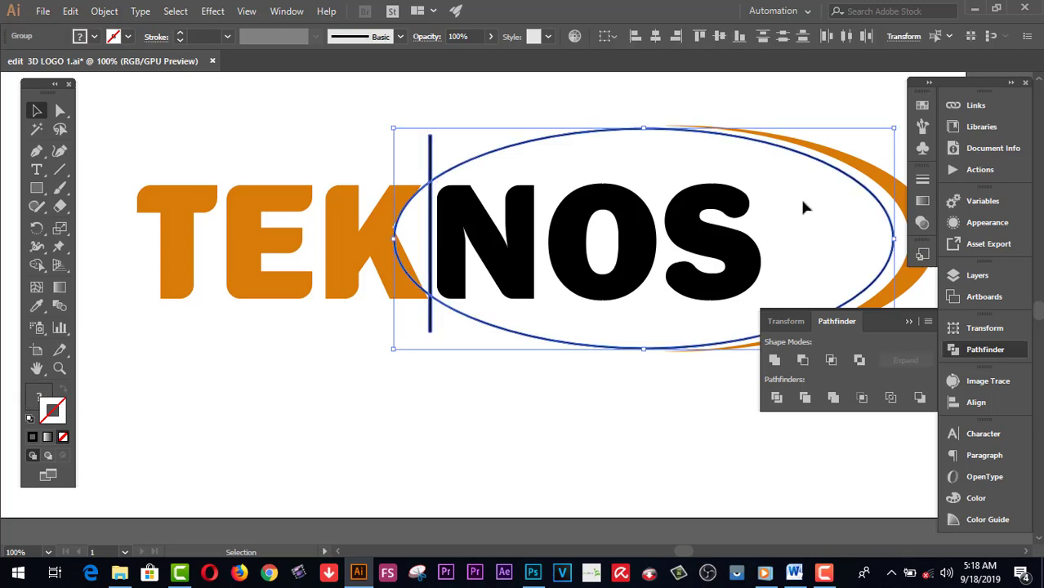
left_click(804, 360)
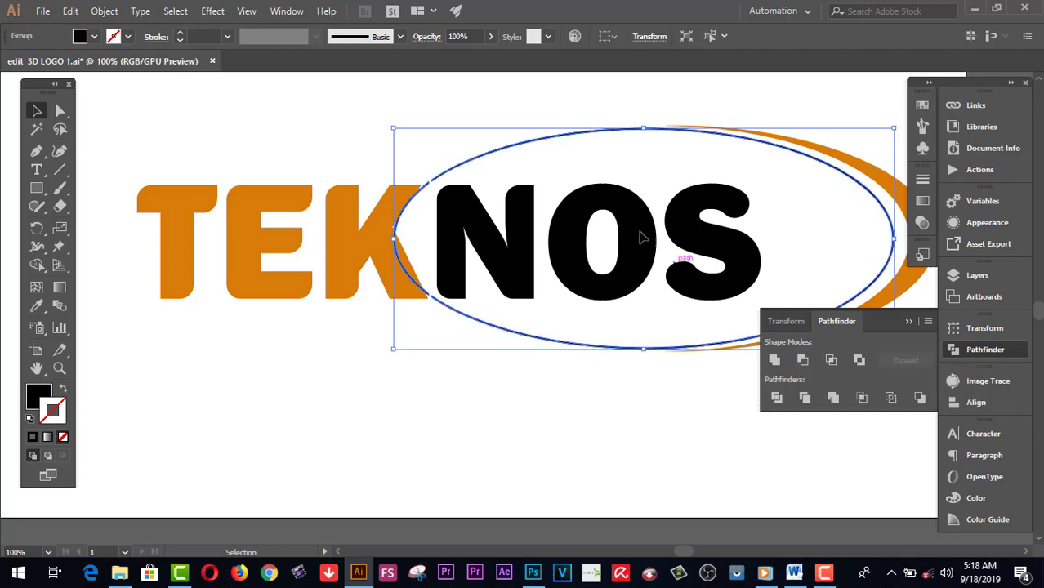
left_click(366, 129)
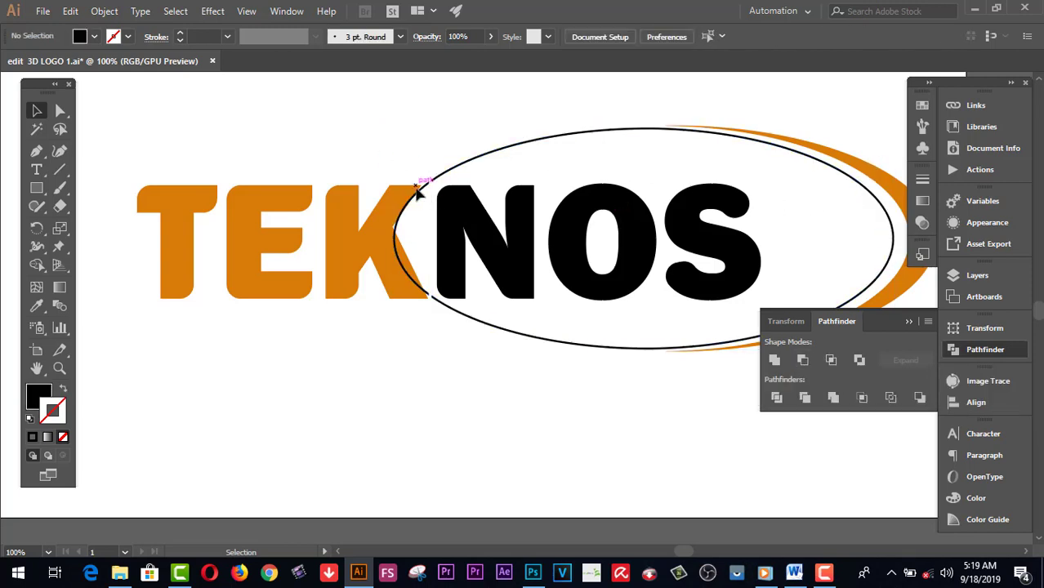
Ungroup the cut black ellipse and remove its left arc that crosses the K.
left_click(422, 189)
right_click(421, 190)
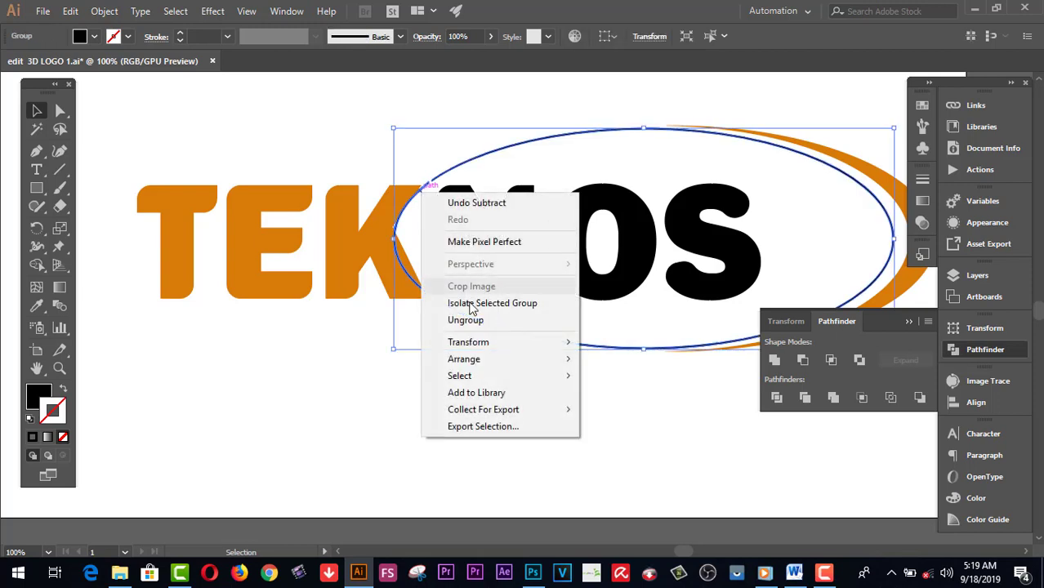
left_click(467, 322)
left_click(306, 124)
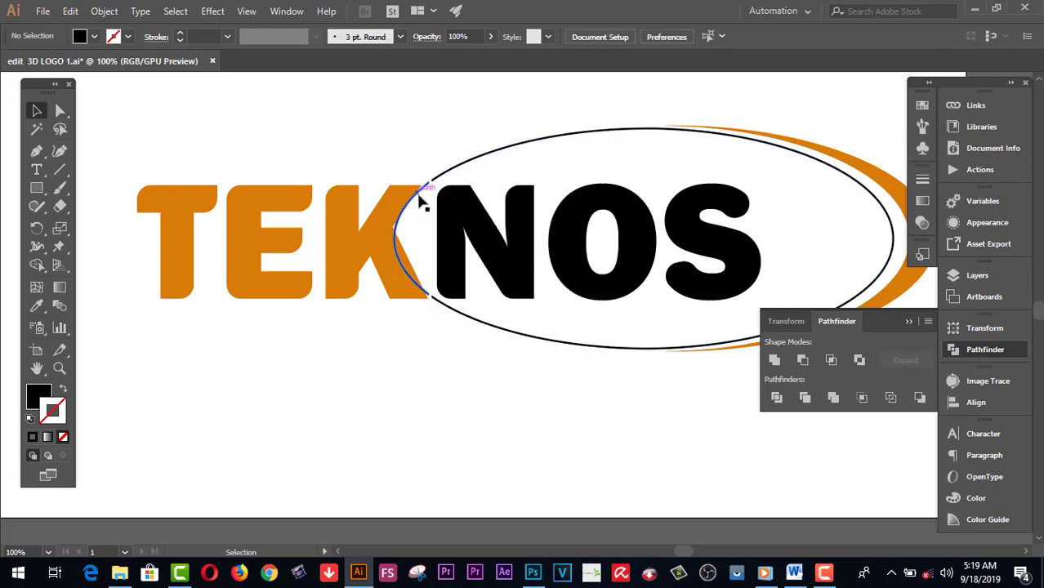
left_click(419, 196)
left_click(70, 11)
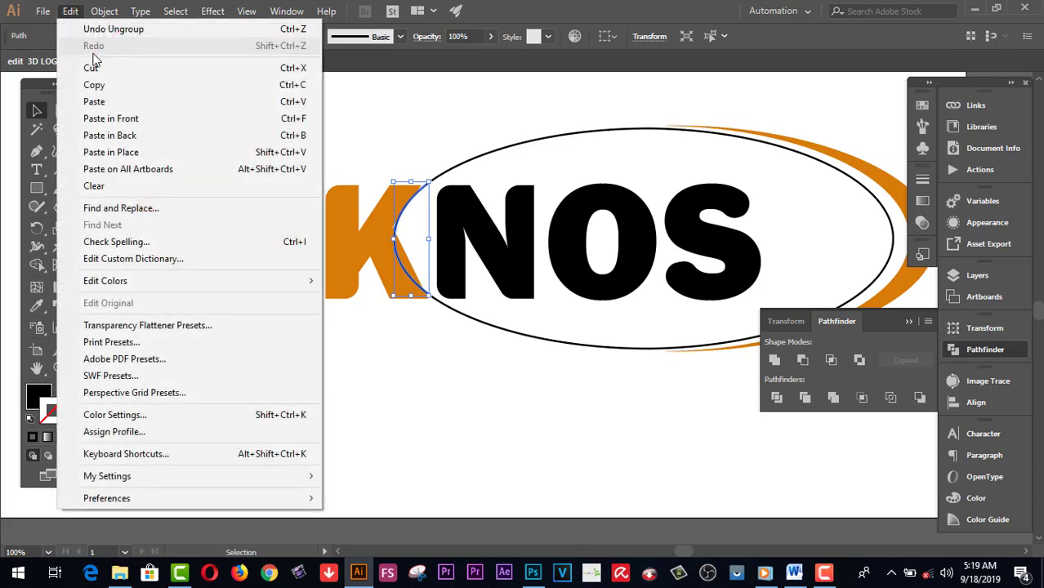
left_click(90, 68)
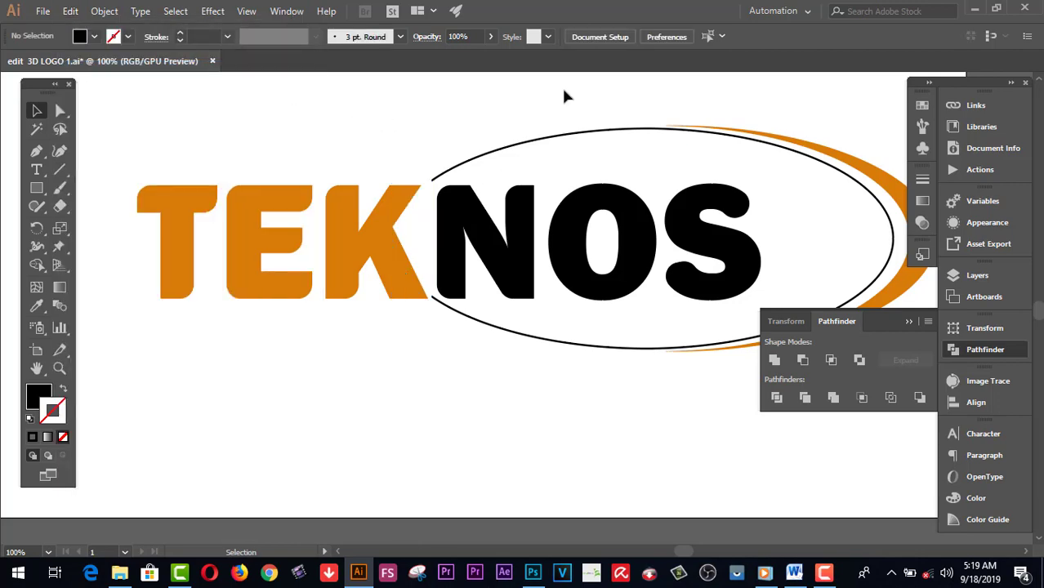
Group the trimmed black ellipse with the orange crescent.
left_click(774, 233, "ctrl+alt")
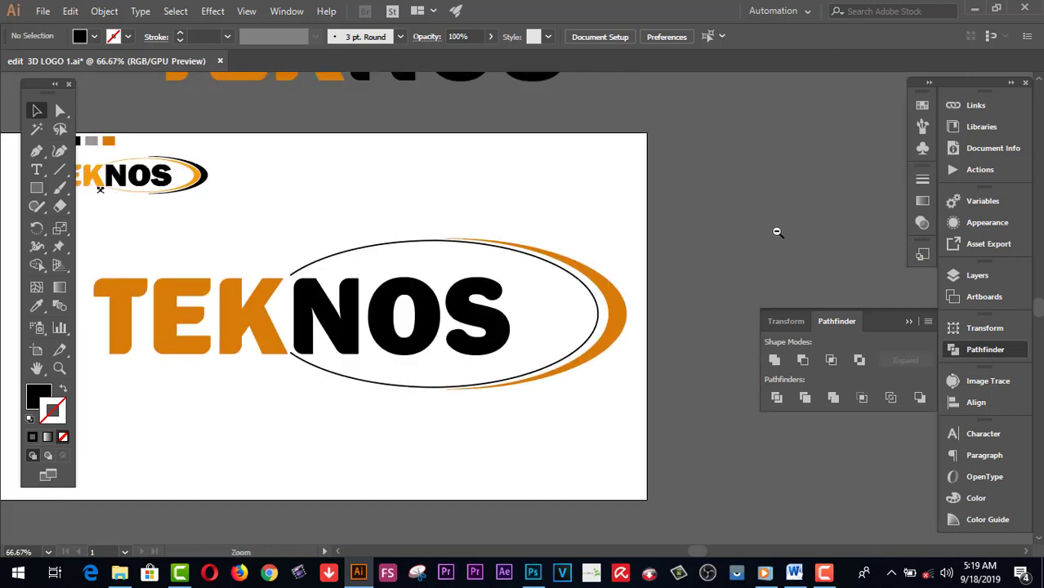
left_click(431, 357, "ctrl+alt")
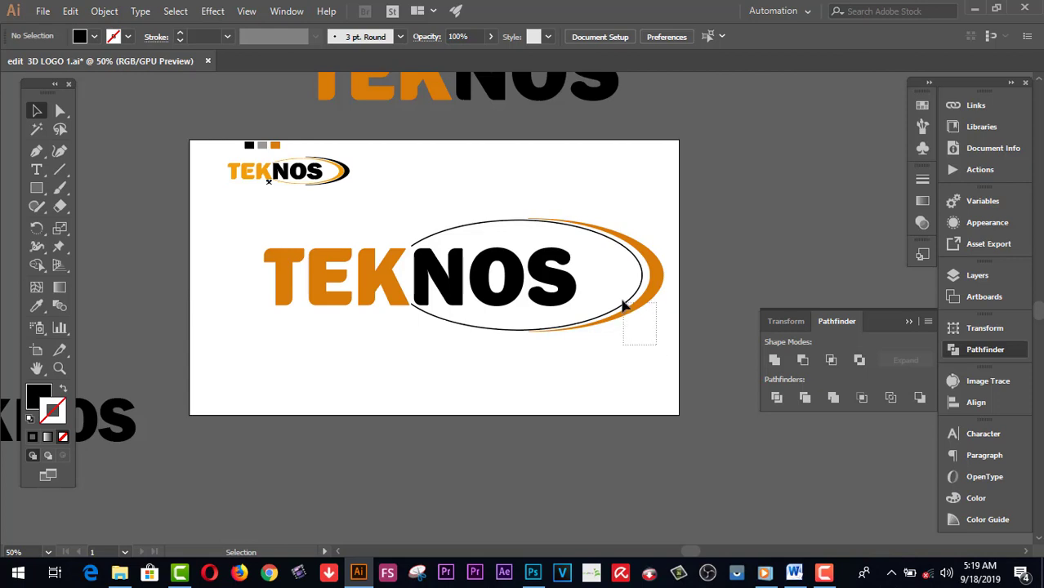
left_click_drag(623, 306, 621, 298)
left_click(705, 193)
key("a")
key("ctrl+a")
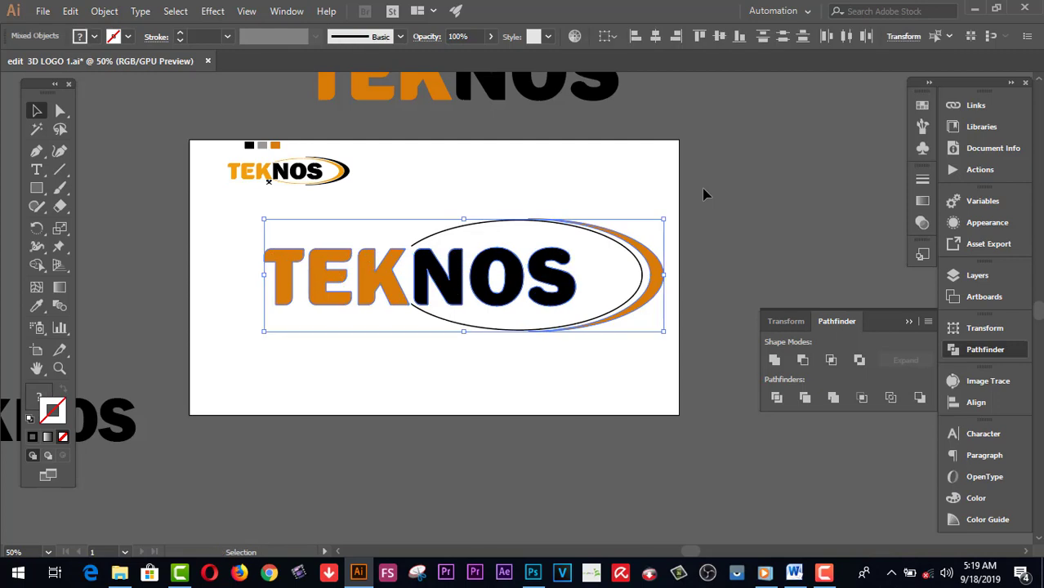
left_click(705, 193)
left_click(630, 272)
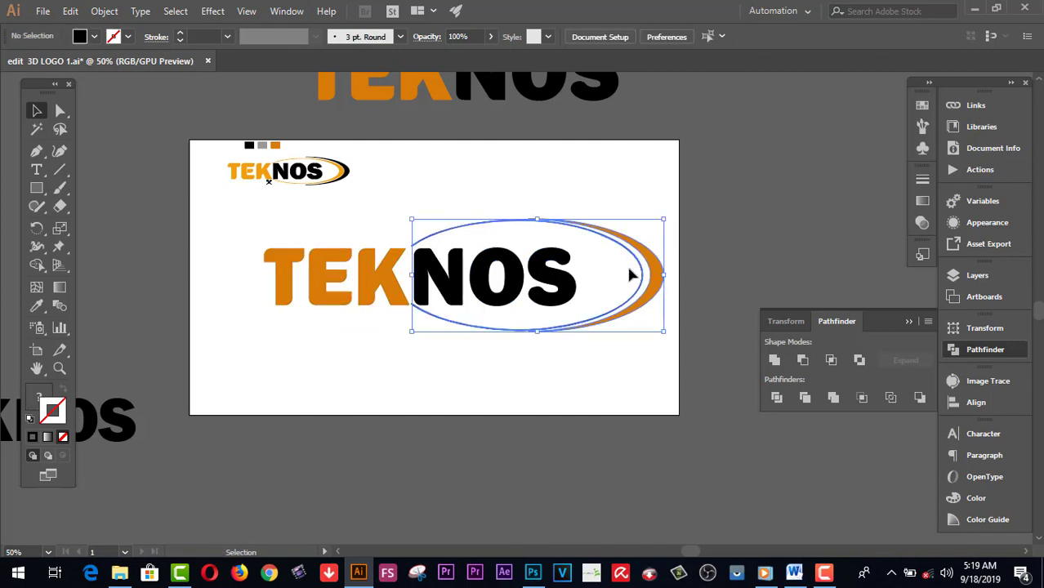
right_click(657, 275)
left_click(711, 351)
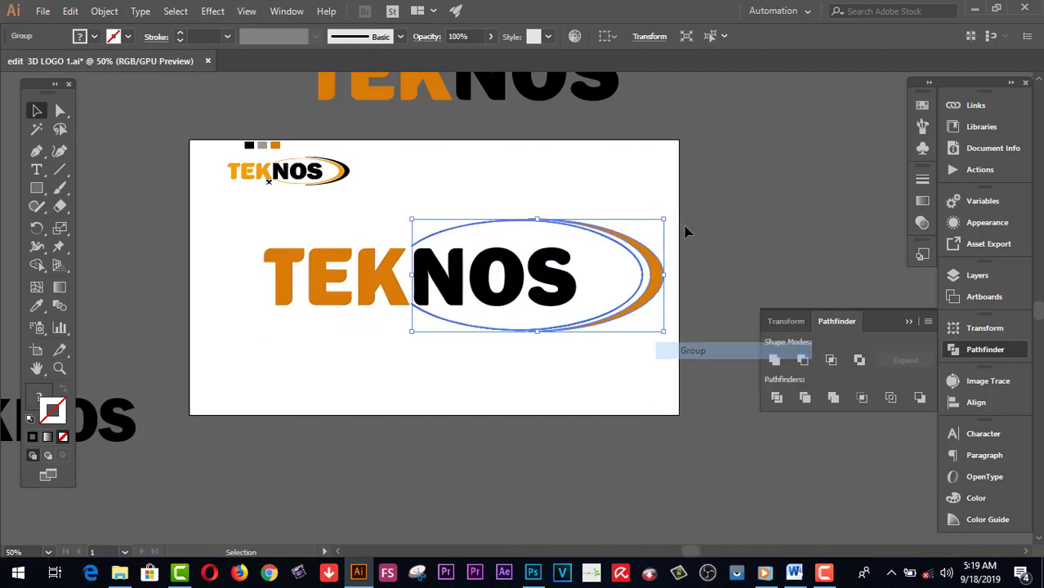
left_click(669, 154)
left_click(555, 299)
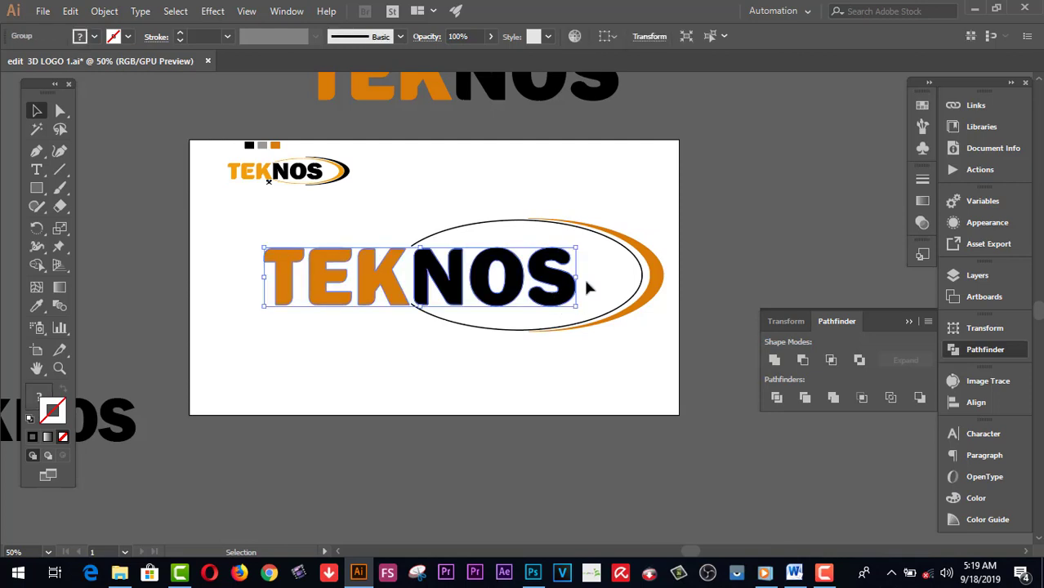
left_click(619, 193)
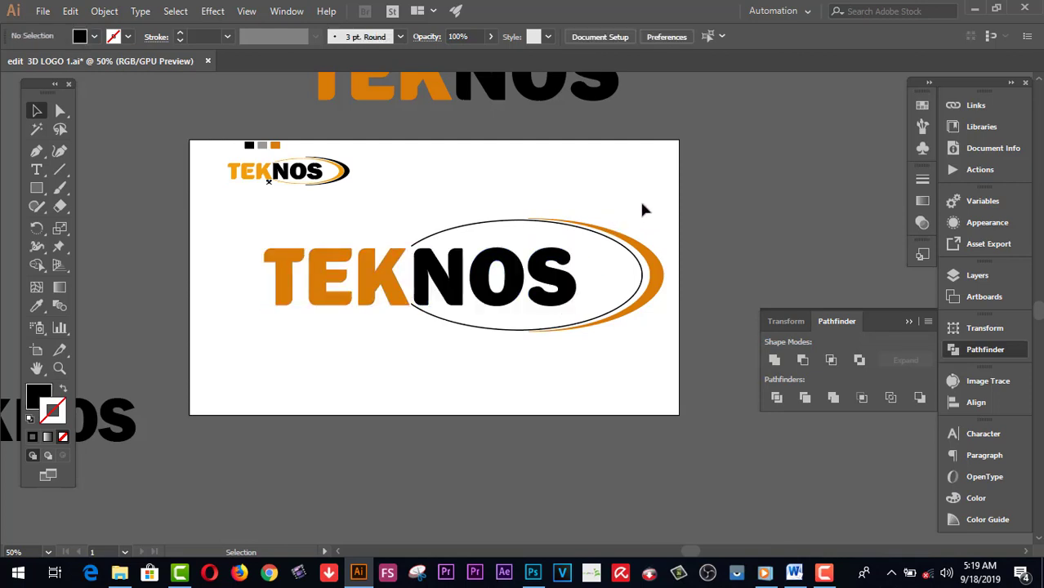
Ungroup the TEKNOS lettering and the swoosh around it.
left_click(442, 281)
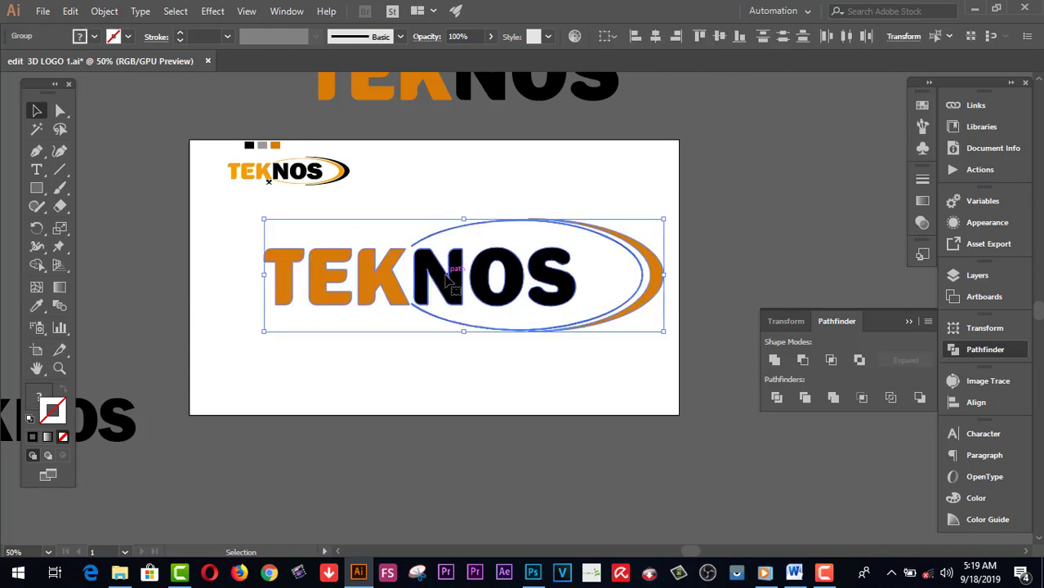
right_click(445, 276)
left_click(493, 386)
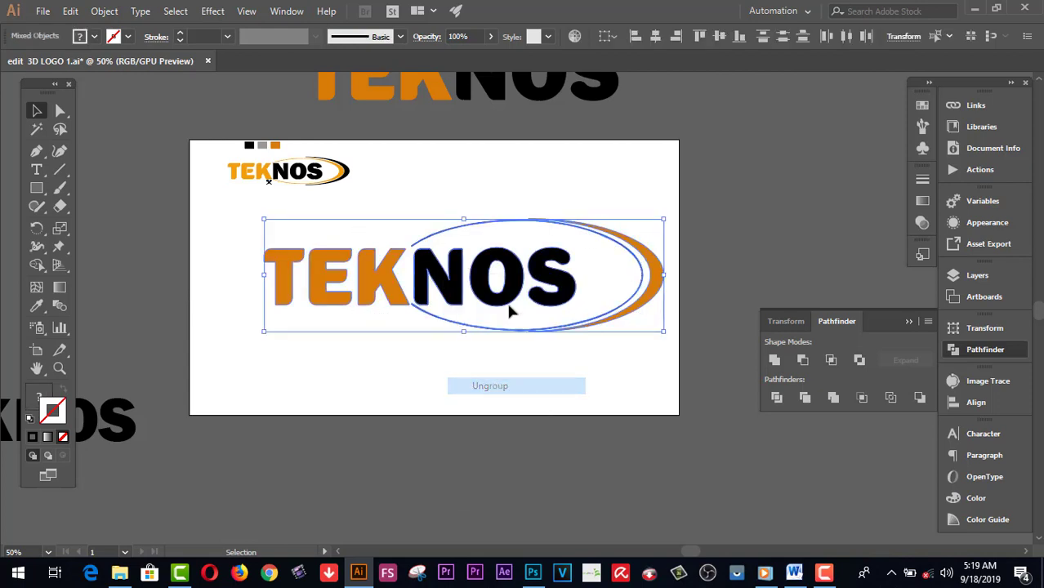
left_click(539, 163)
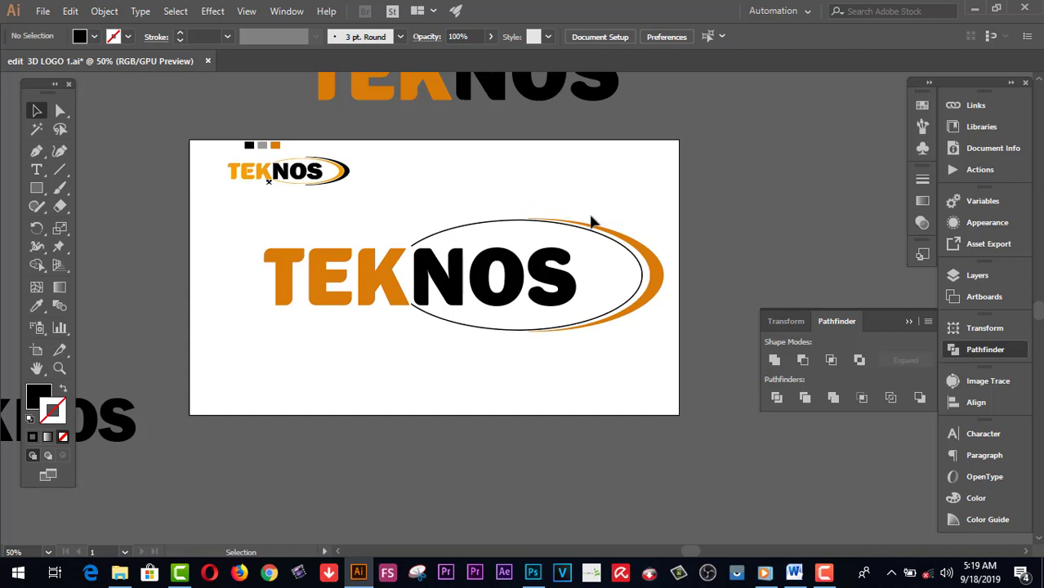
Group the orange crescent, and combine it with the trimmed black ellipse in one group.
left_click(643, 308)
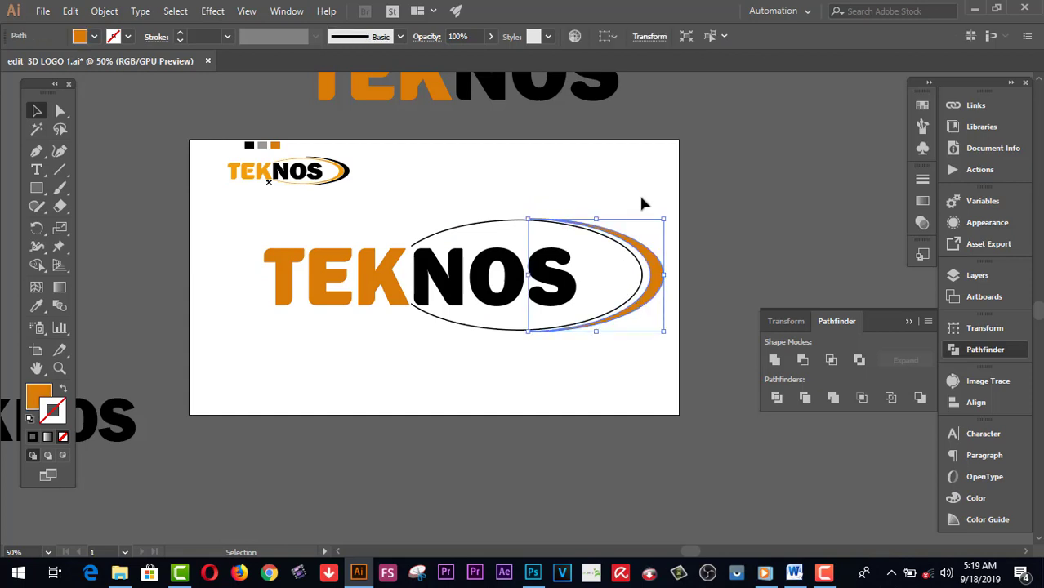
right_click(641, 260)
left_click(679, 350)
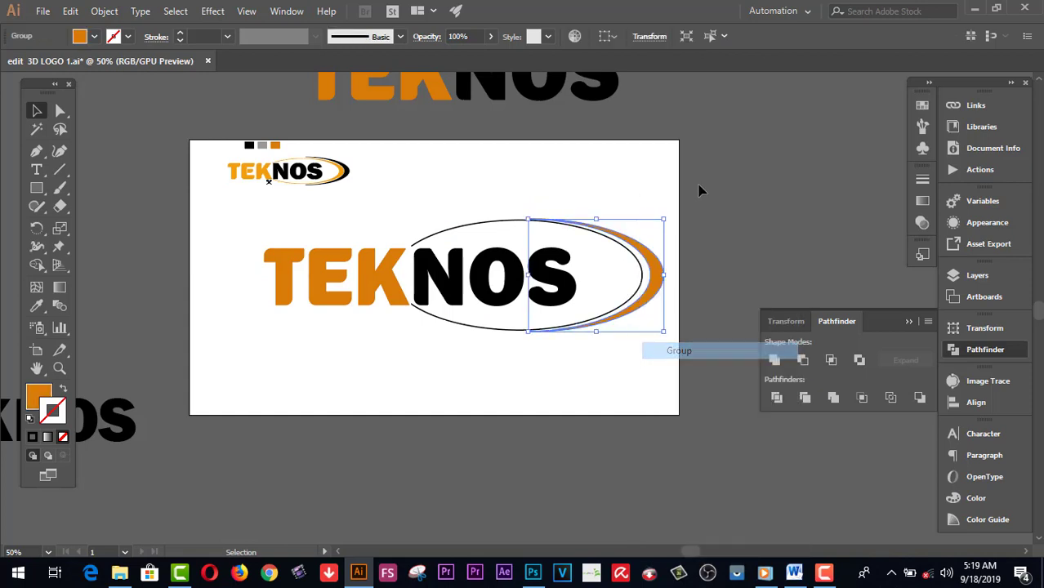
left_click(619, 233)
left_click(616, 241)
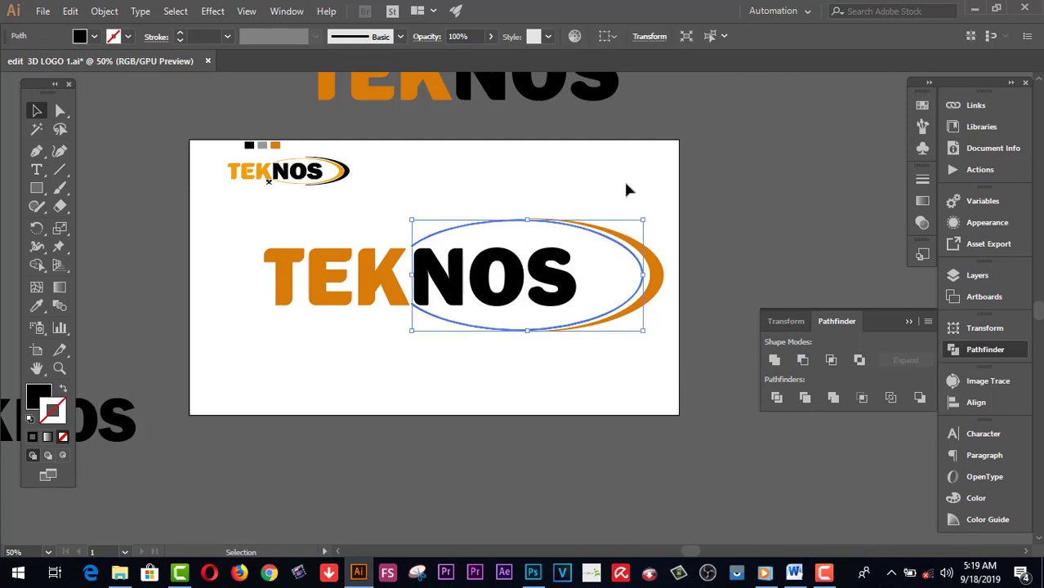
left_click_drag(623, 179, 611, 268)
right_click(643, 256)
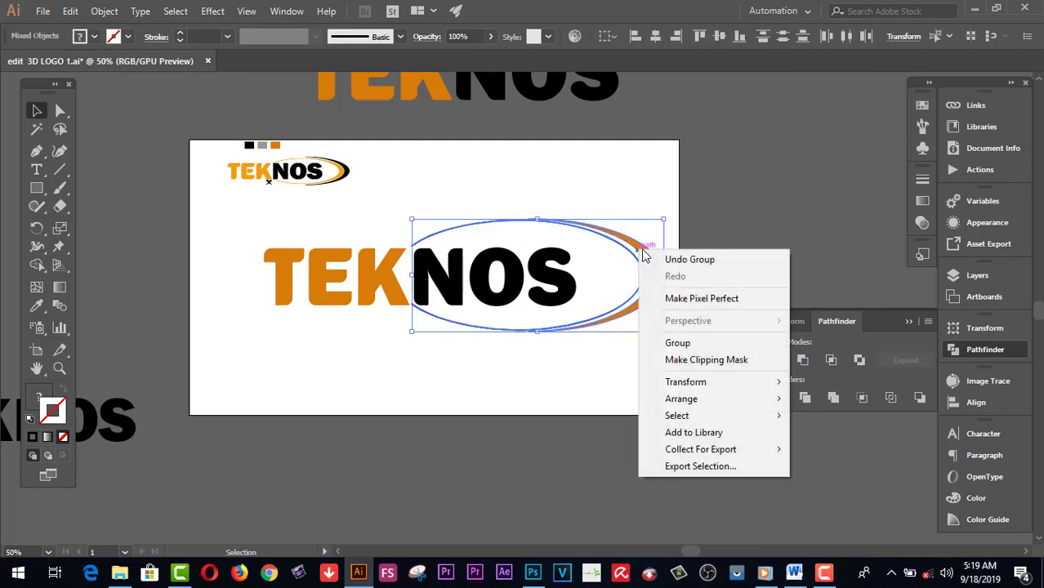
left_click(678, 342)
left_click(713, 240)
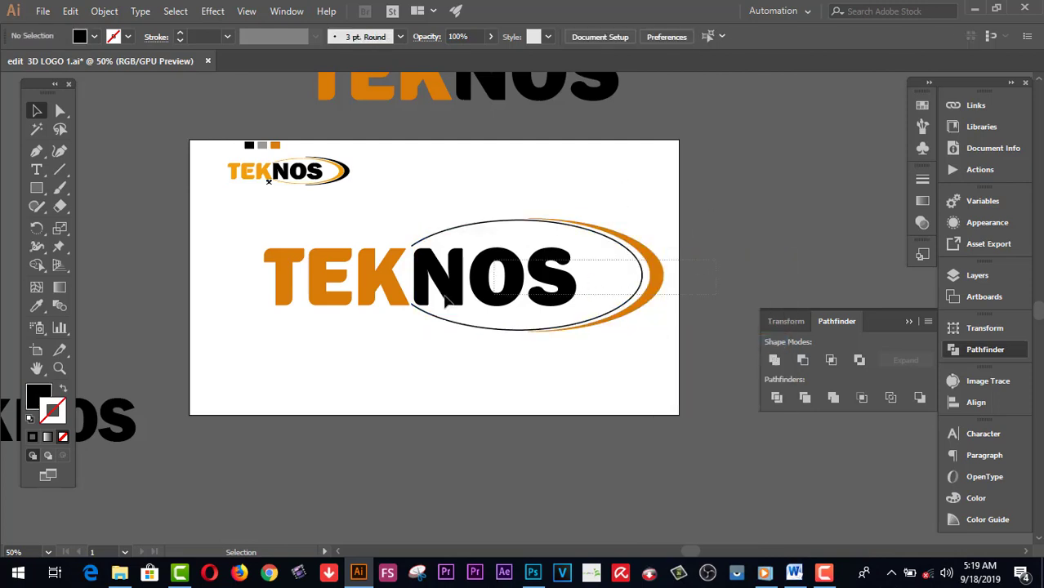
Group the TEKNOS lettering and the swoosh into a single logo object.
left_click_drag(253, 303, 449, 286)
right_click(447, 287)
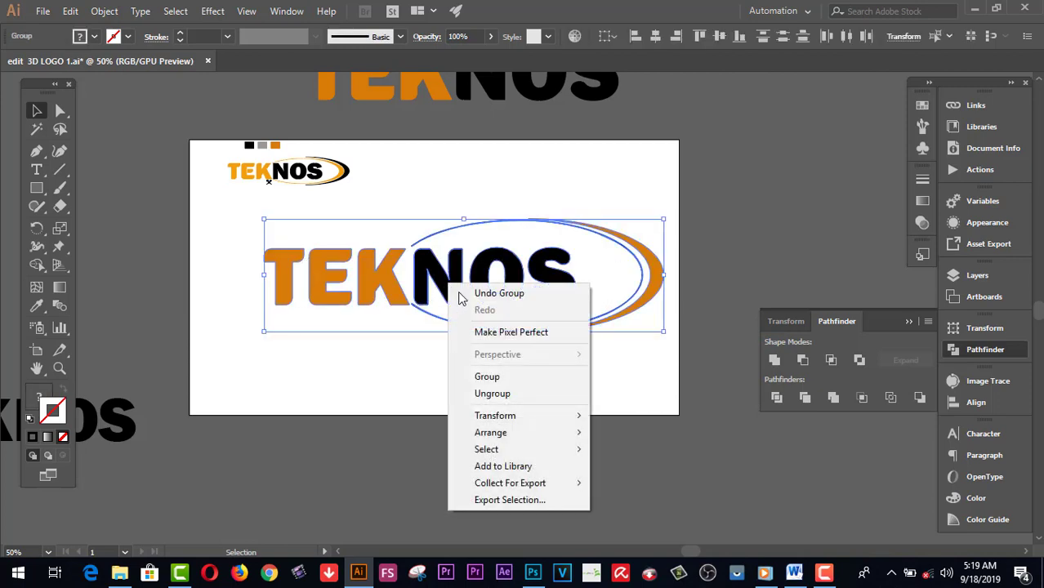
left_click(496, 373)
left_click(535, 199)
left_click(588, 232)
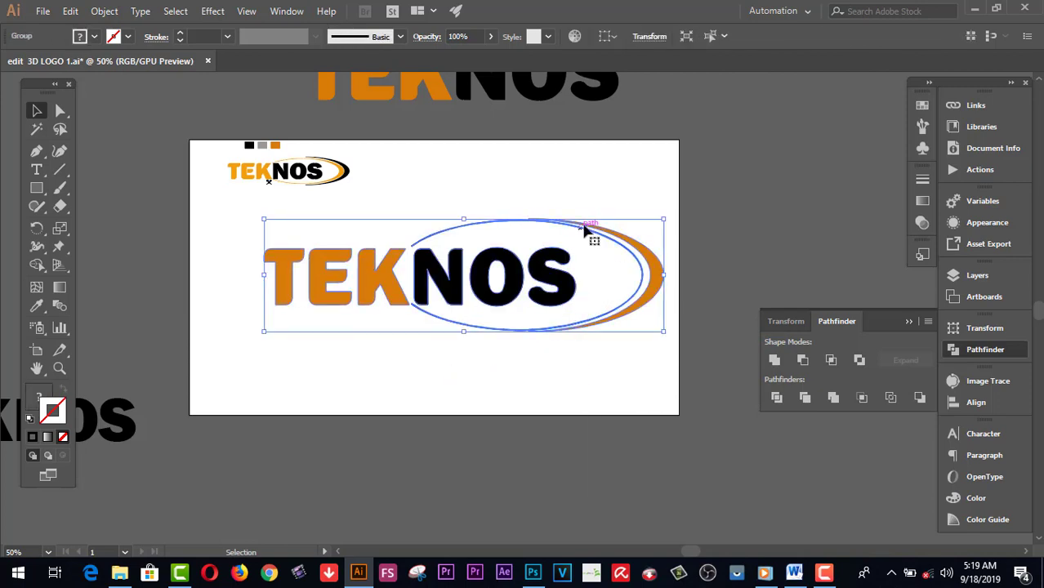
left_click(526, 260)
left_click(389, 286)
Delete the small sample logo with its colour swatches and the two spare TEKNOS lettering copies outside the artboard.
left_click(478, 196)
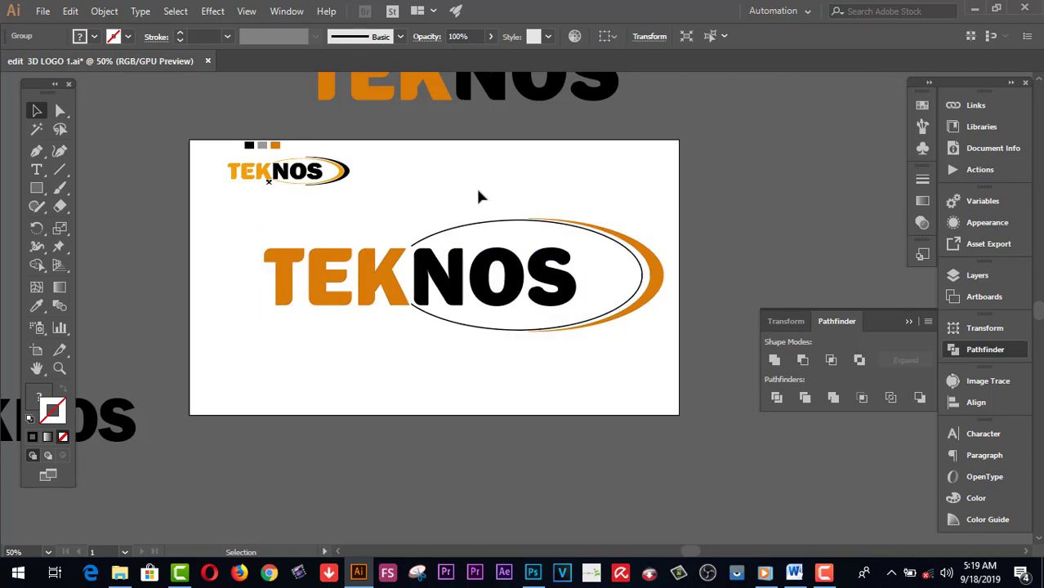
left_click_drag(441, 186, 217, 155)
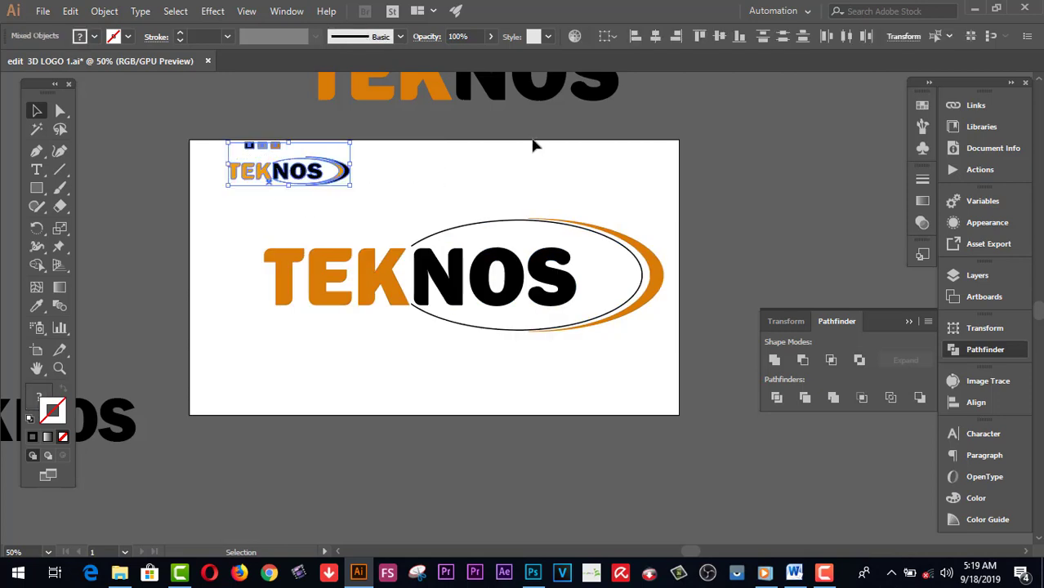
key("Delete")
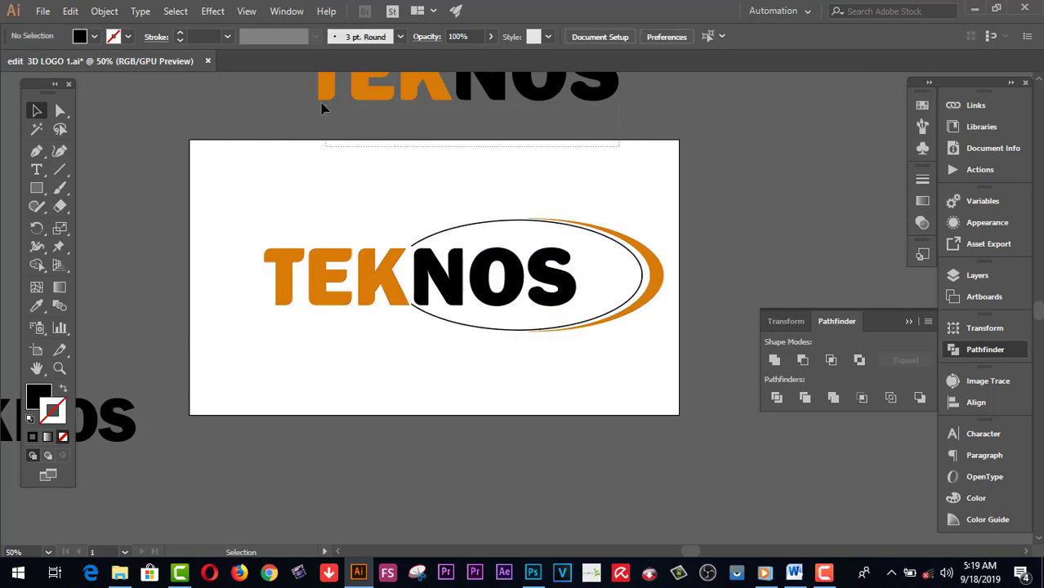
left_click(321, 106)
key("Delete")
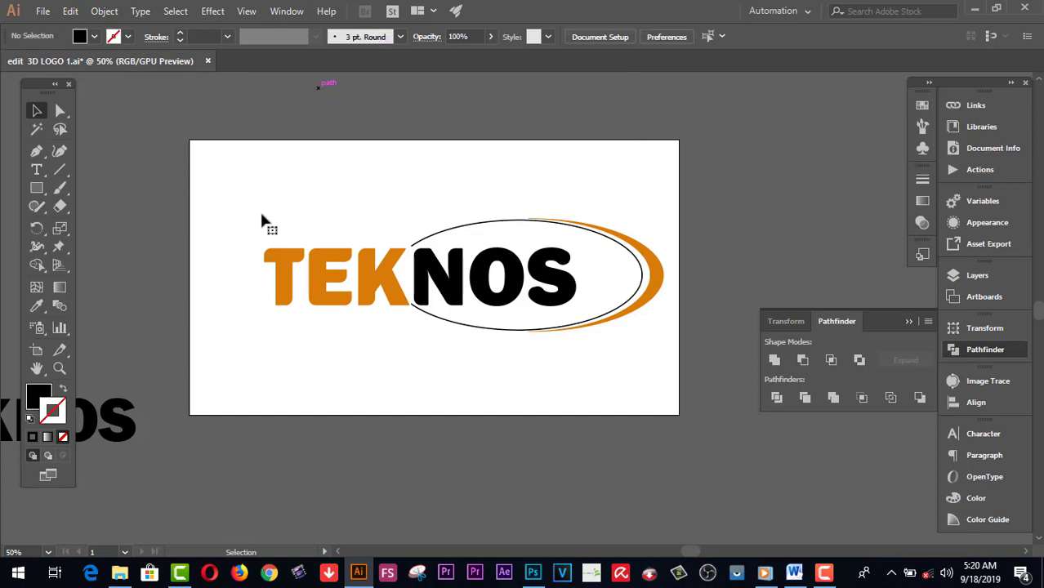
left_click(110, 419)
key("Delete")
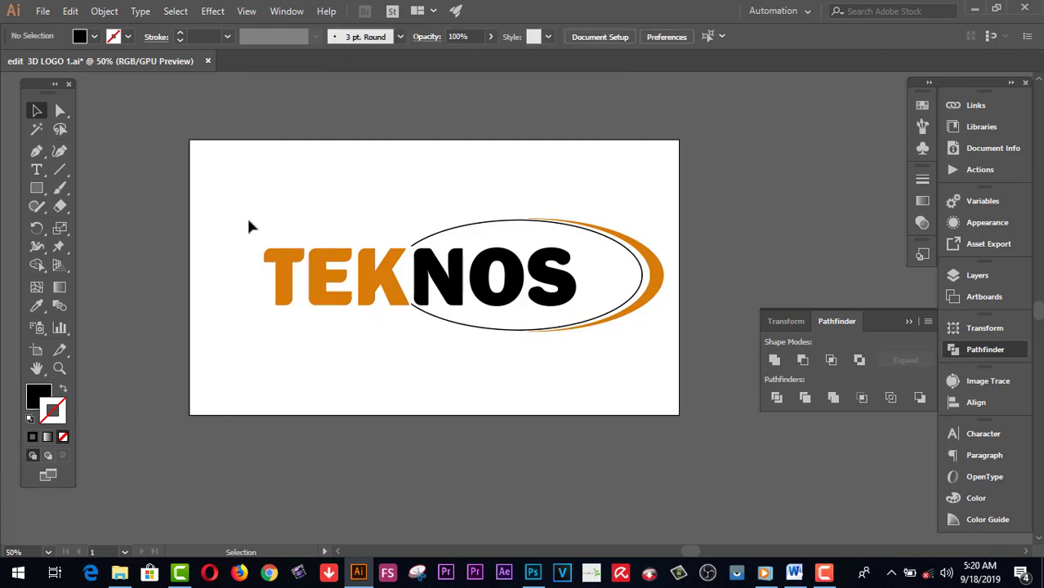
Scale the grouped TEKNOS logo down slightly and position it near the middle of the artboard.
left_click_drag(248, 224, 619, 325)
left_click(640, 369)
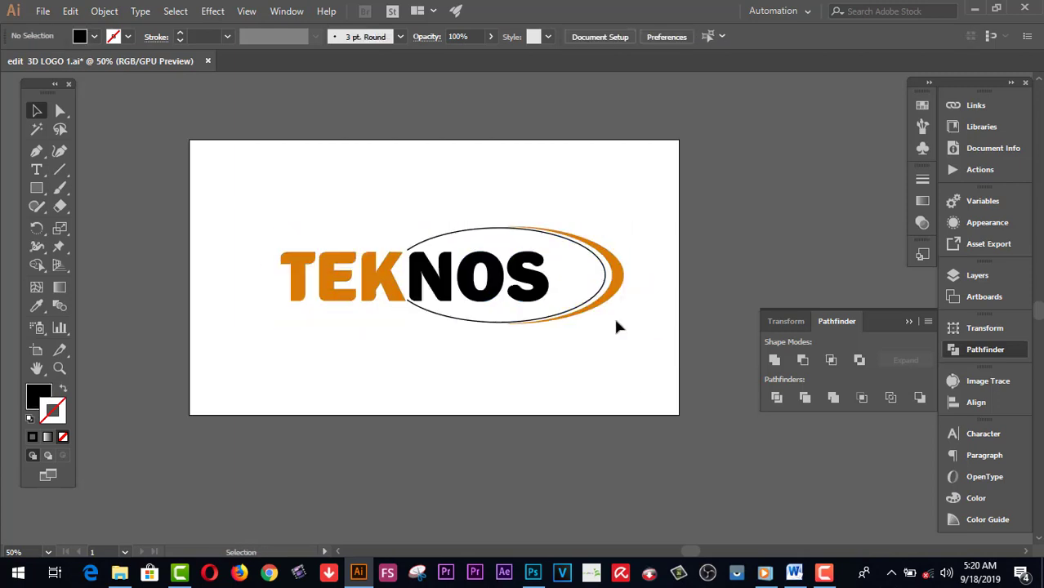
left_click(613, 302)
left_click(638, 336)
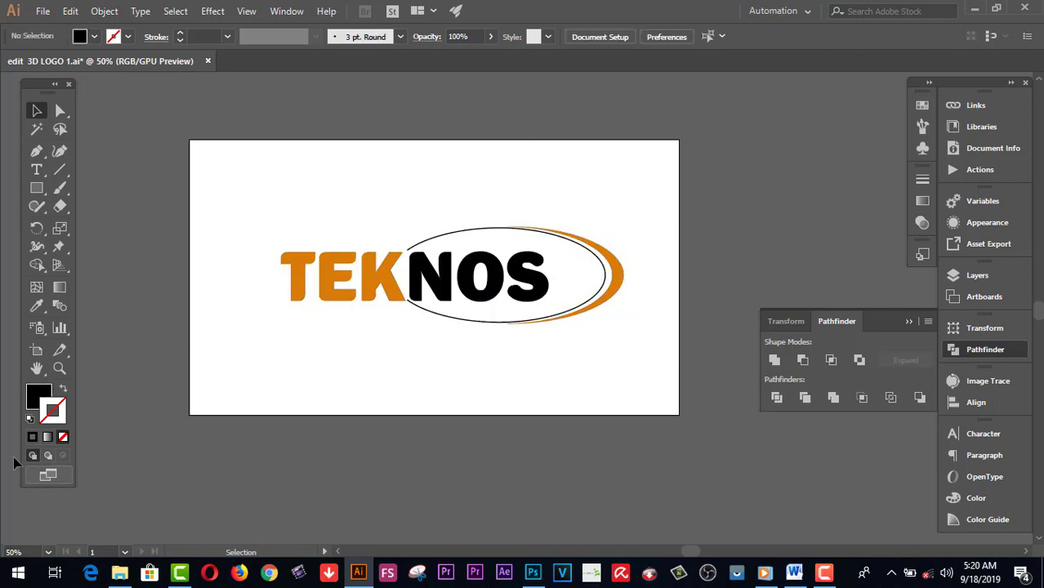
Examine the finished TEKNOS logo up close and then as a whole on the artboard.
left_click_drag(489, 326, 412, 441)
left_click(36, 369)
left_click_drag(351, 424, 421, 411)
left_click_drag(596, 364, 599, 330)
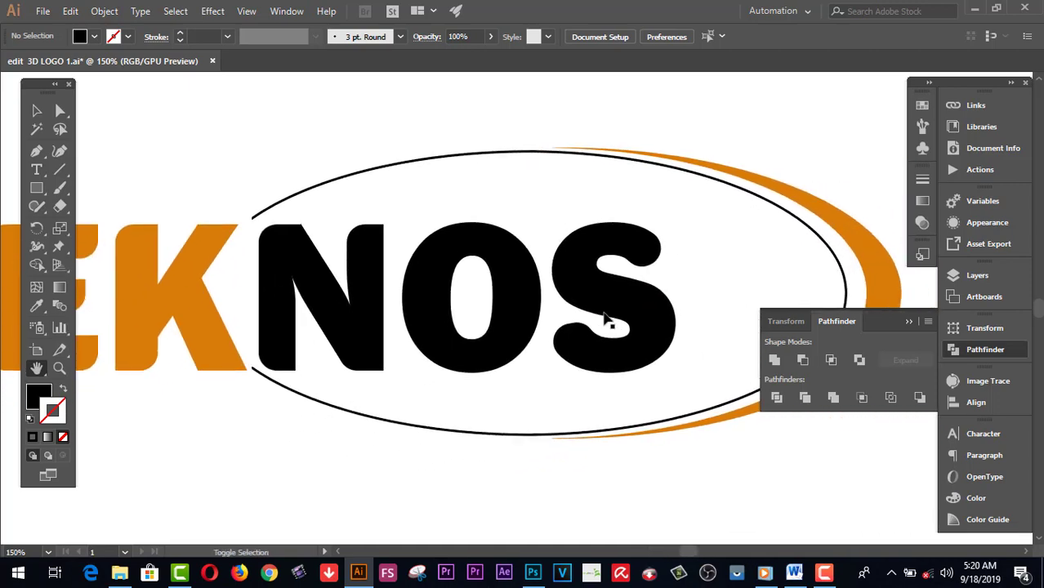
right_click(612, 296)
left_click(658, 361)
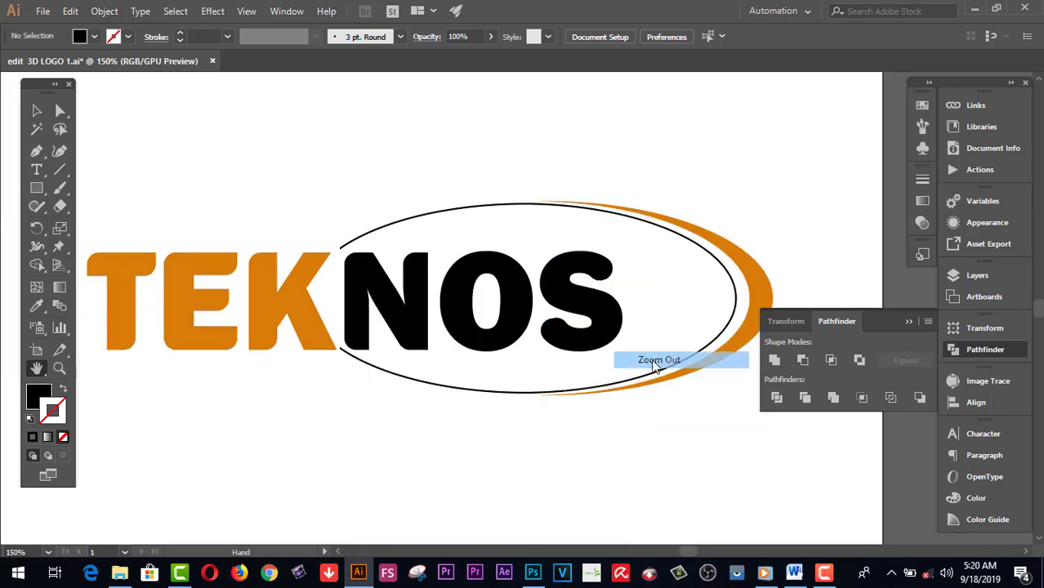
right_click(572, 307)
left_click(625, 378)
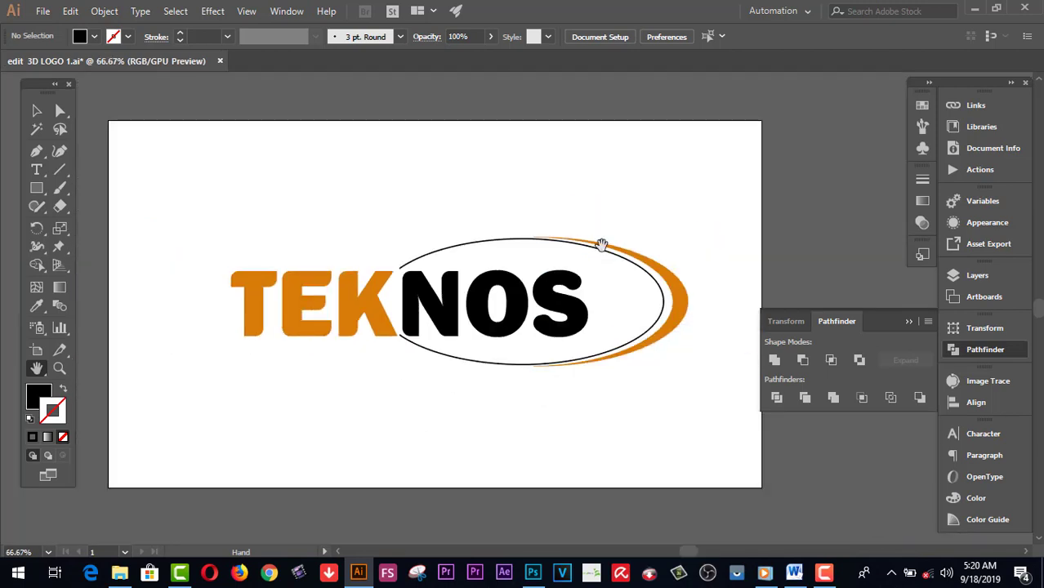
left_click(37, 110)
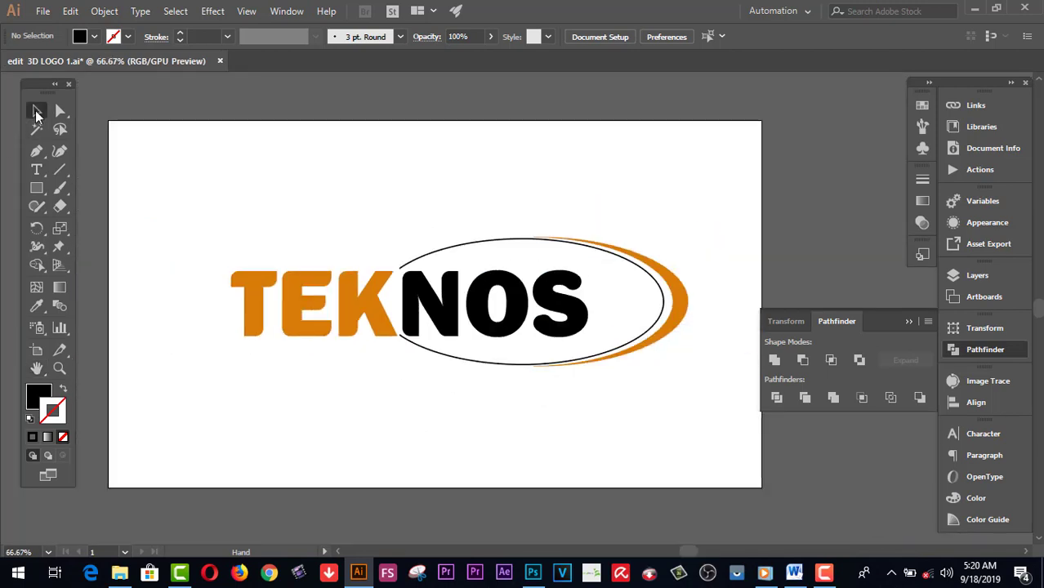
left_click(327, 286)
left_click(520, 195)
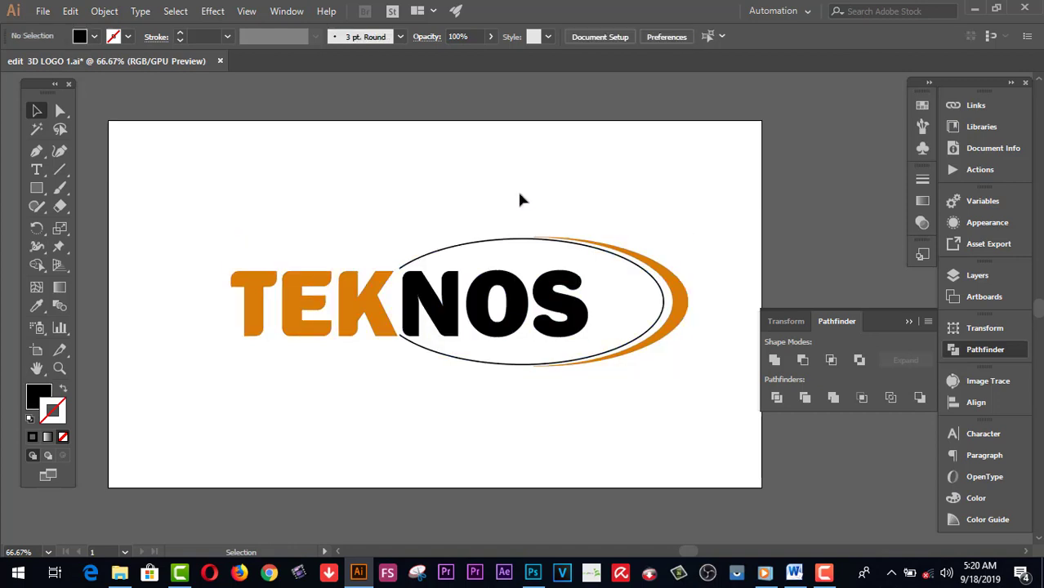
Set up a Save for Web export as PNG-24 with Transparency enabled, fitting the preview on screen.
left_click(43, 11)
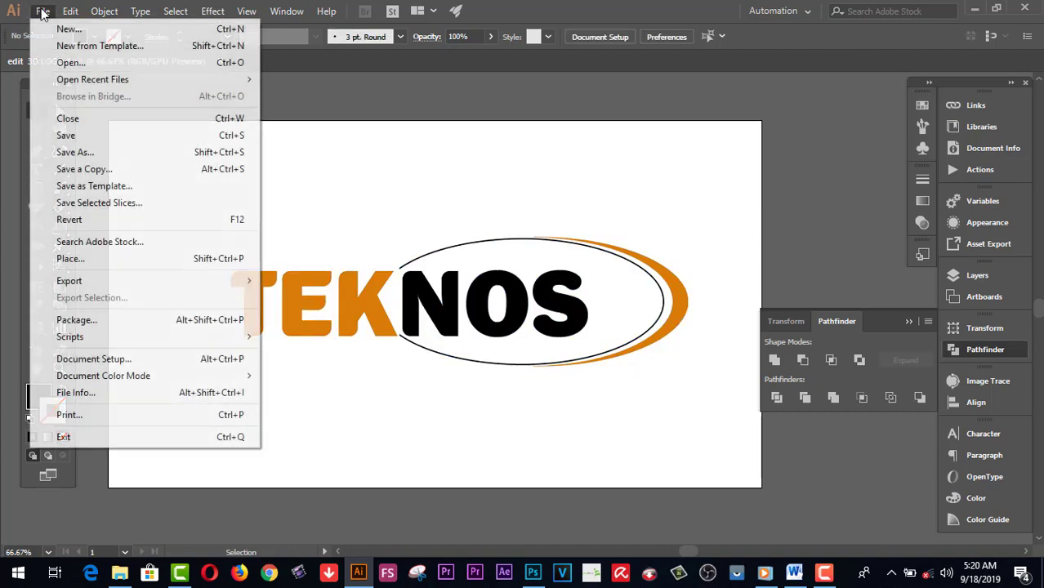
mouse_move(76, 281)
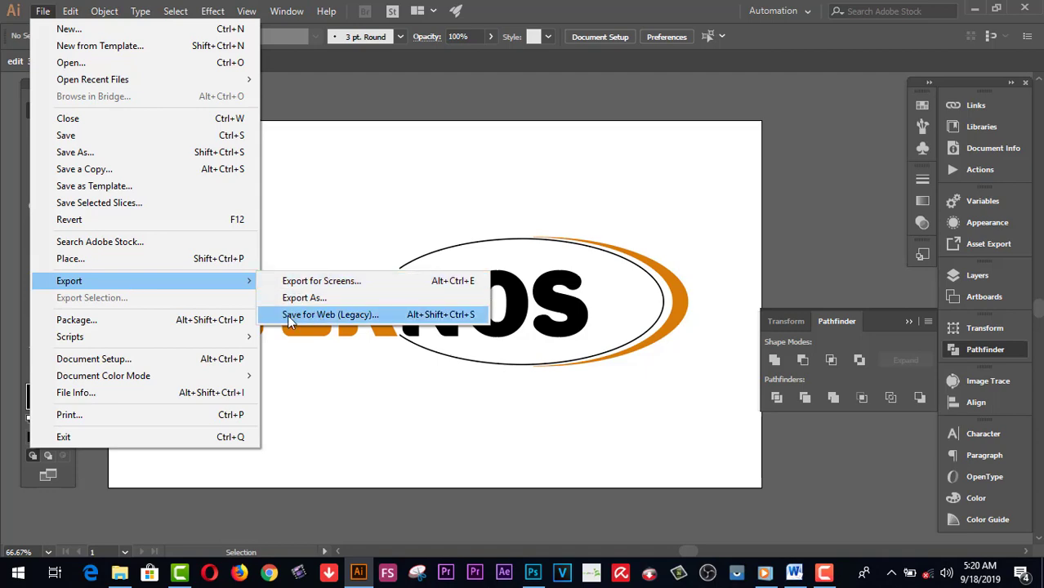
left_click(310, 316)
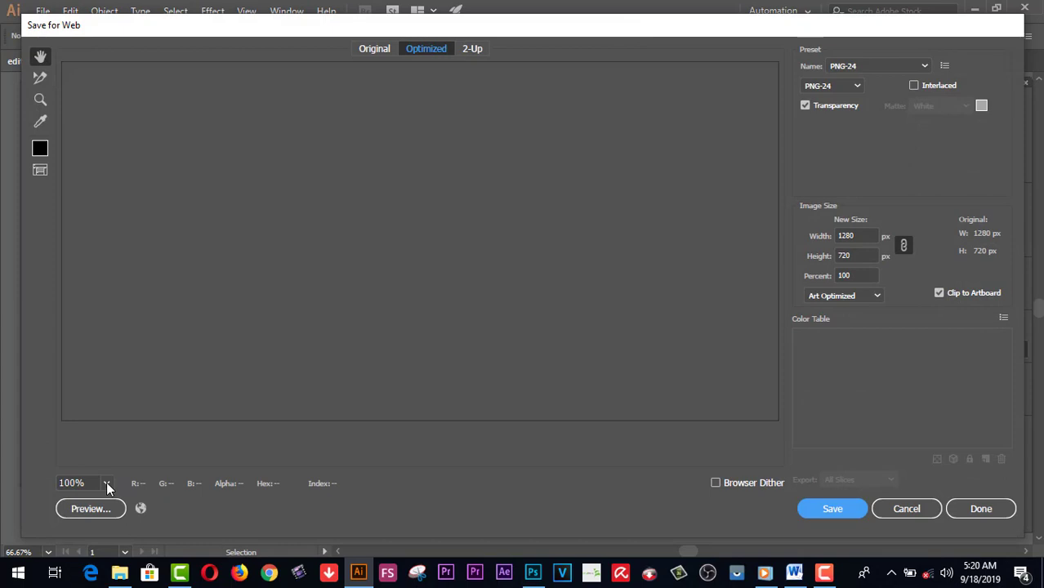
left_click(106, 483)
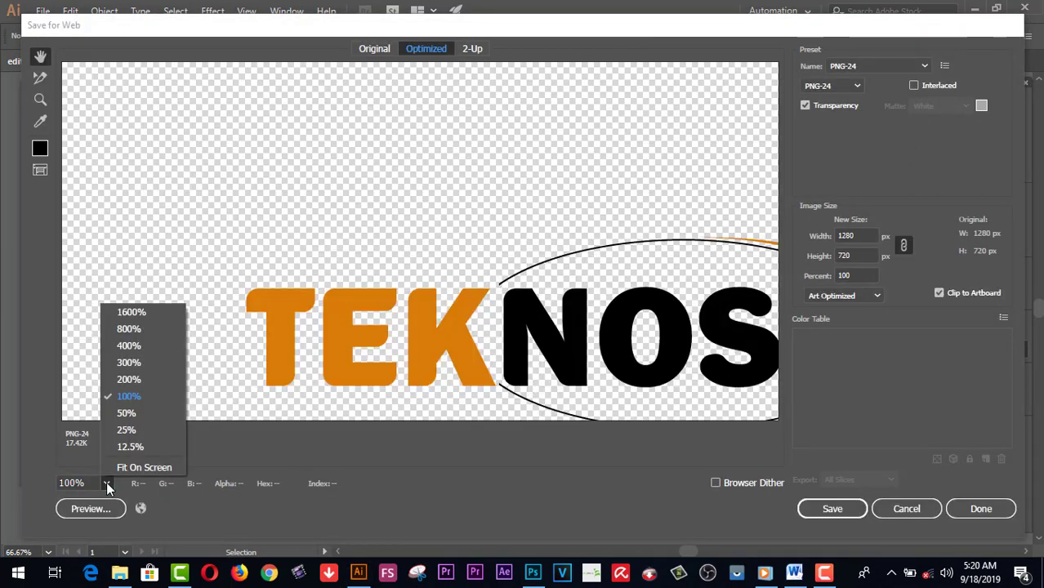
left_click(106, 483)
left_click(106, 484)
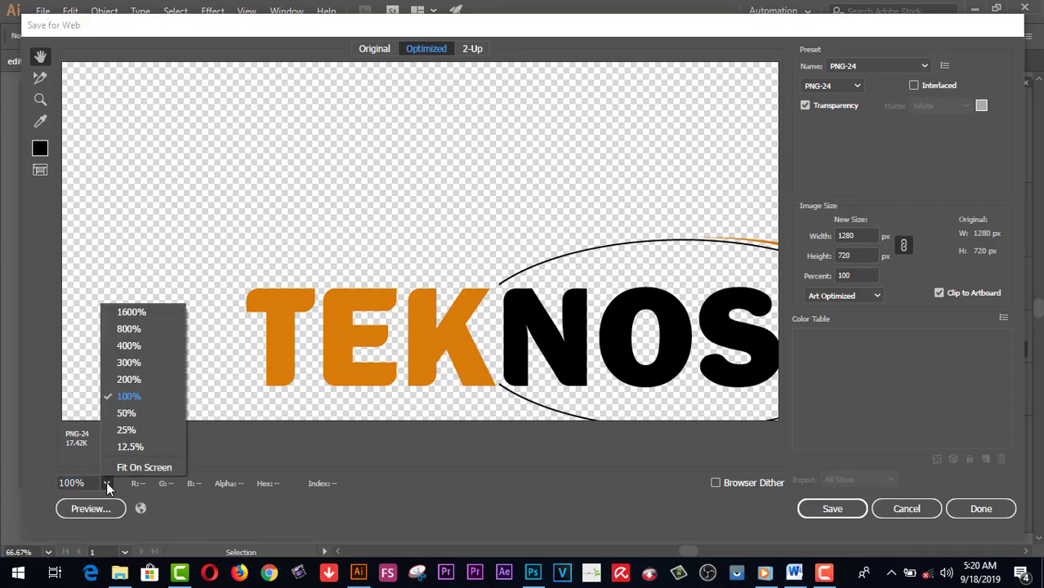
left_click(145, 467)
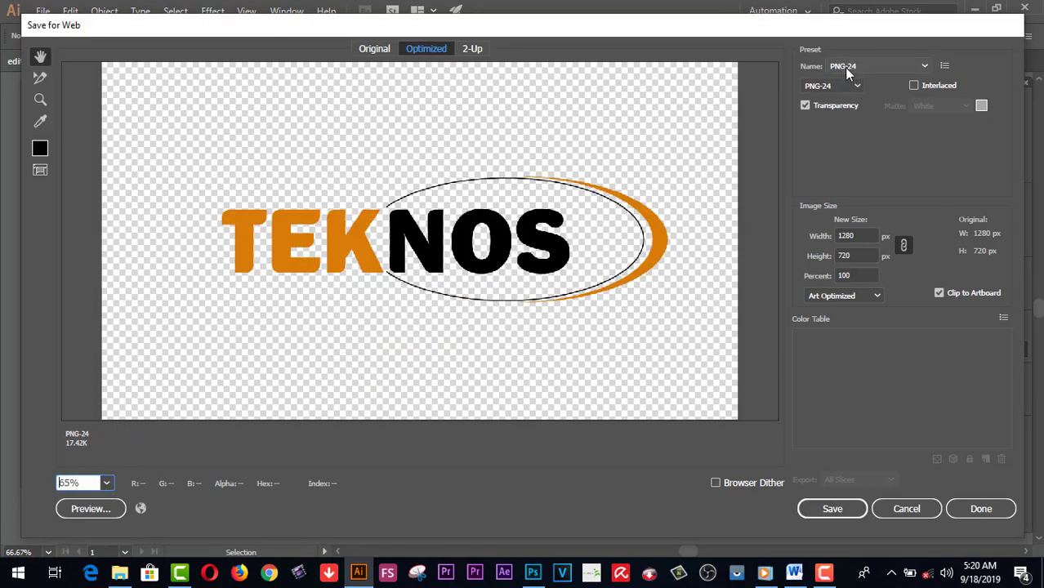
left_click(806, 106)
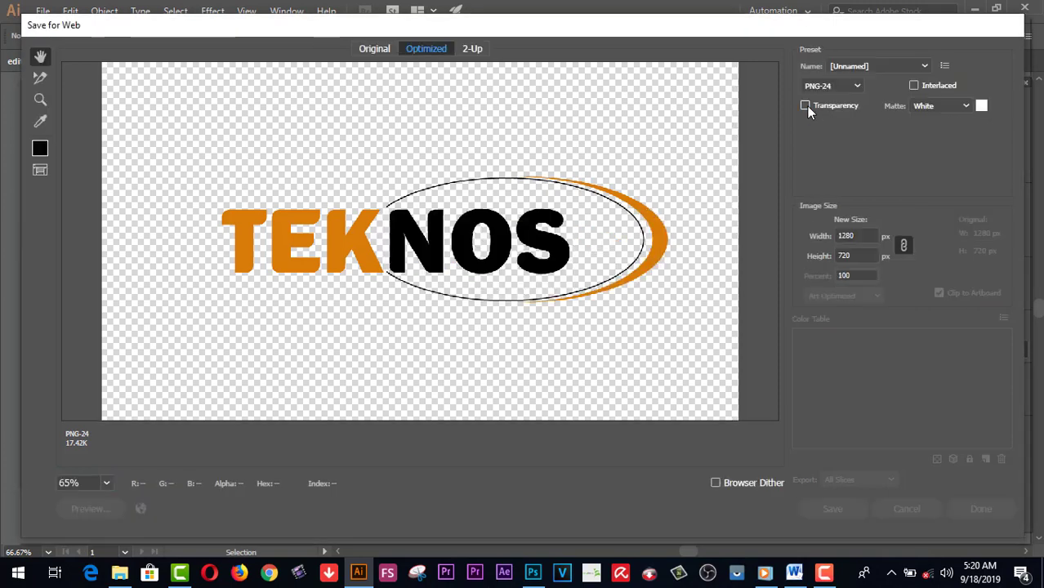
left_click(806, 106)
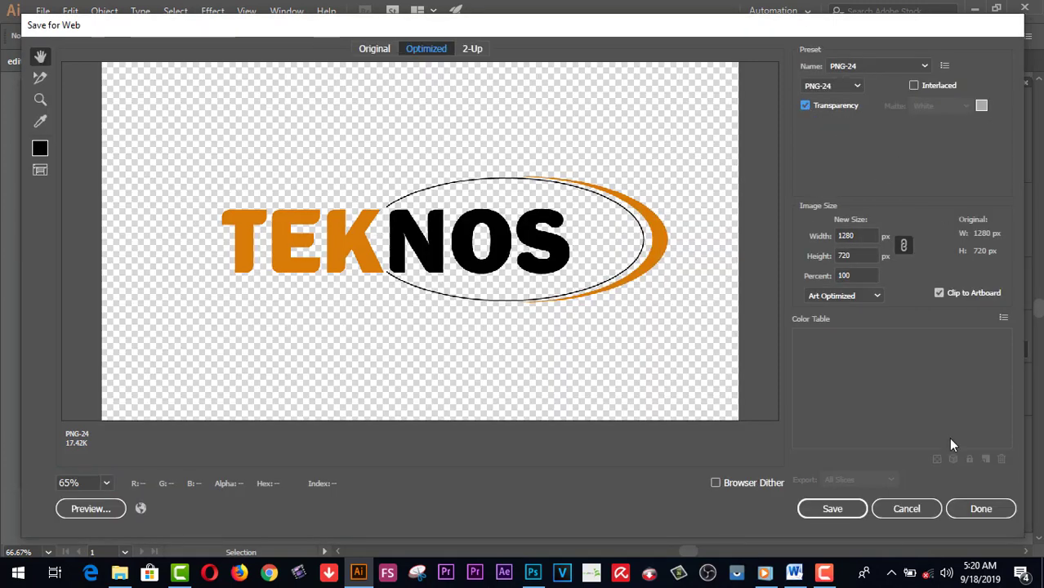
Save the exported image to the Desktop under the file name TEKNOS.
left_click(835, 509)
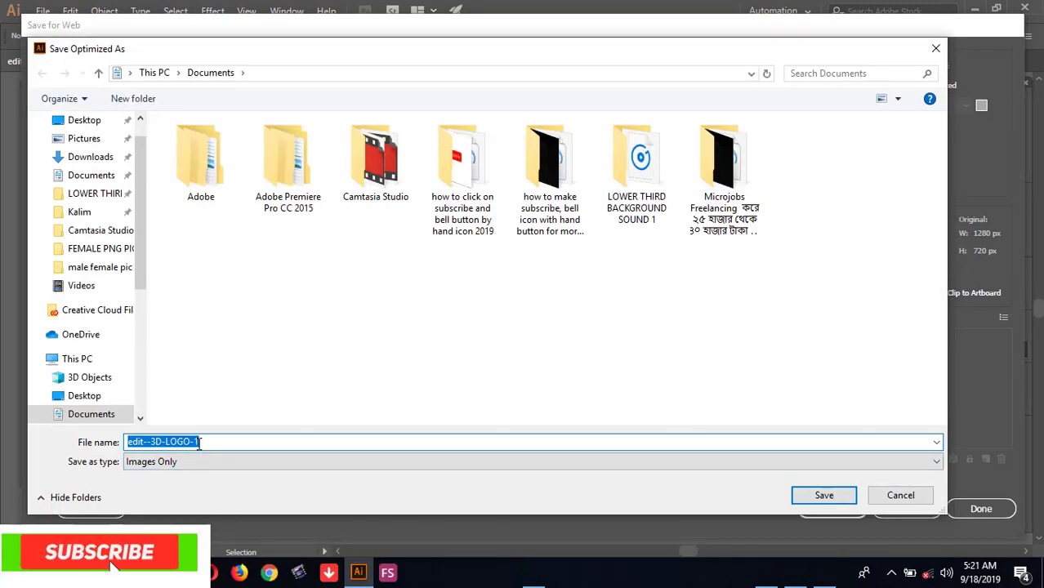
type("TEK")
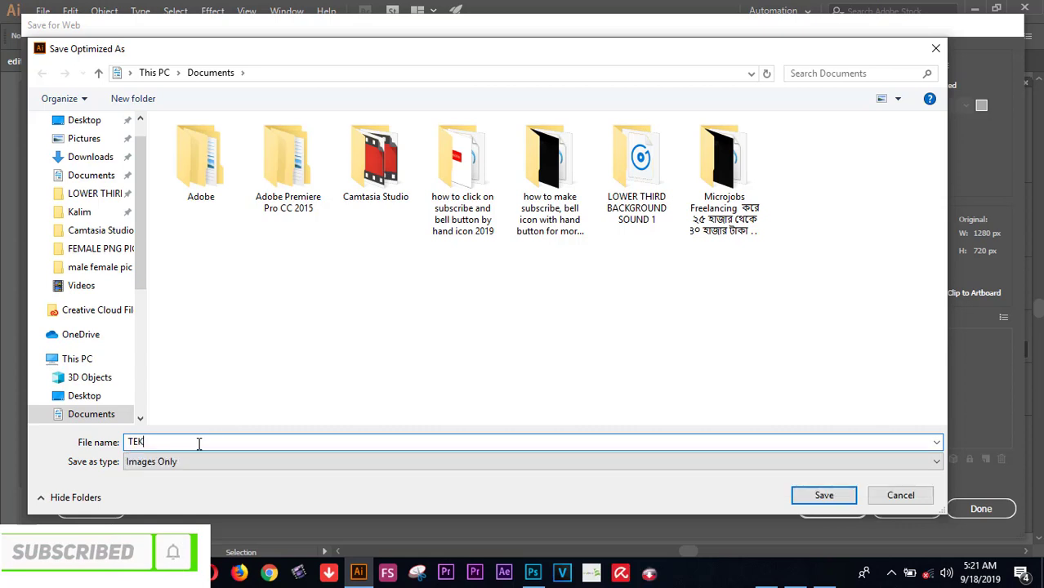
type("NO")
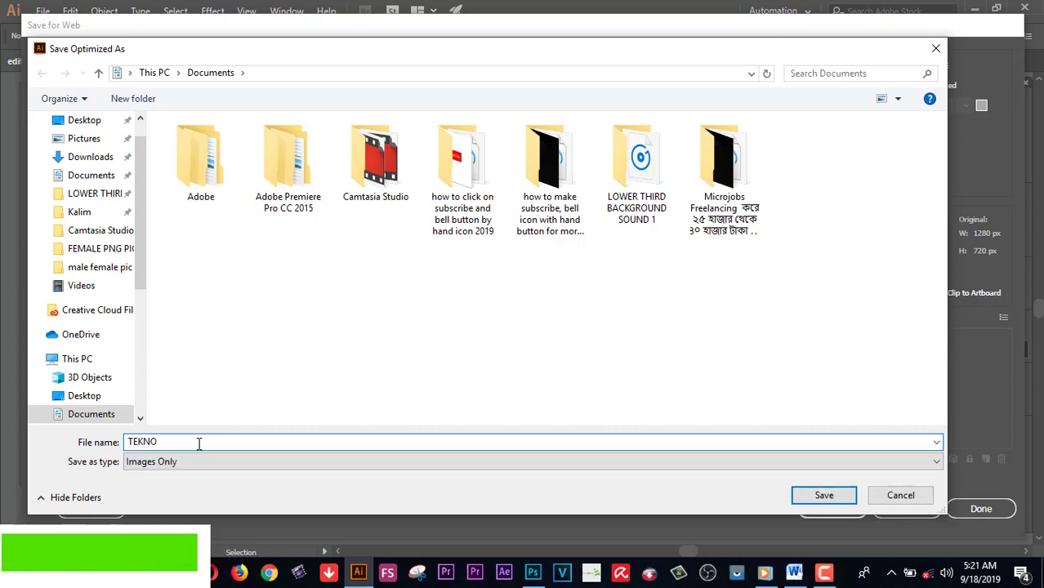
type("S")
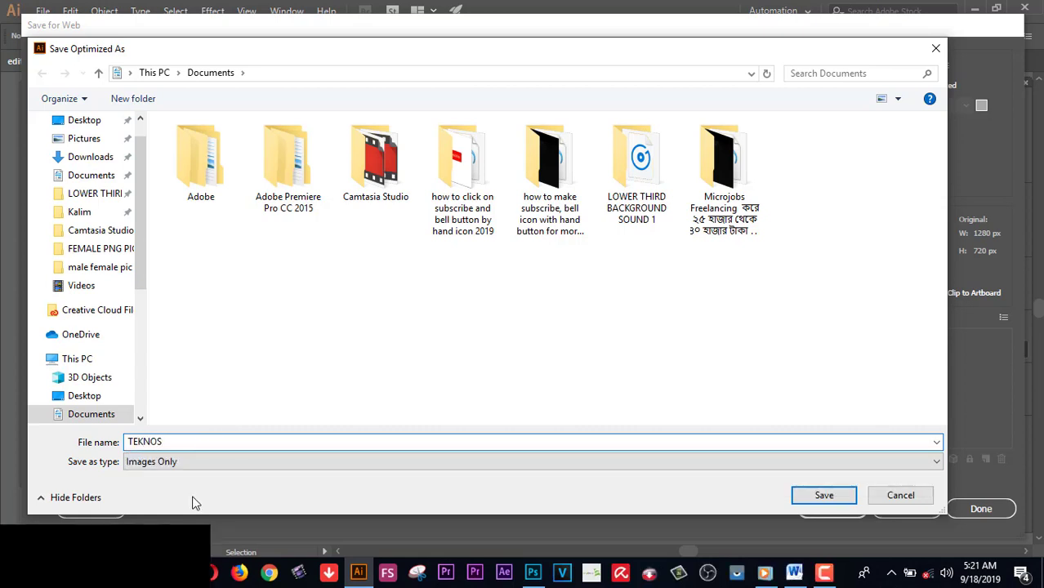
left_click(163, 466)
left_click(164, 465)
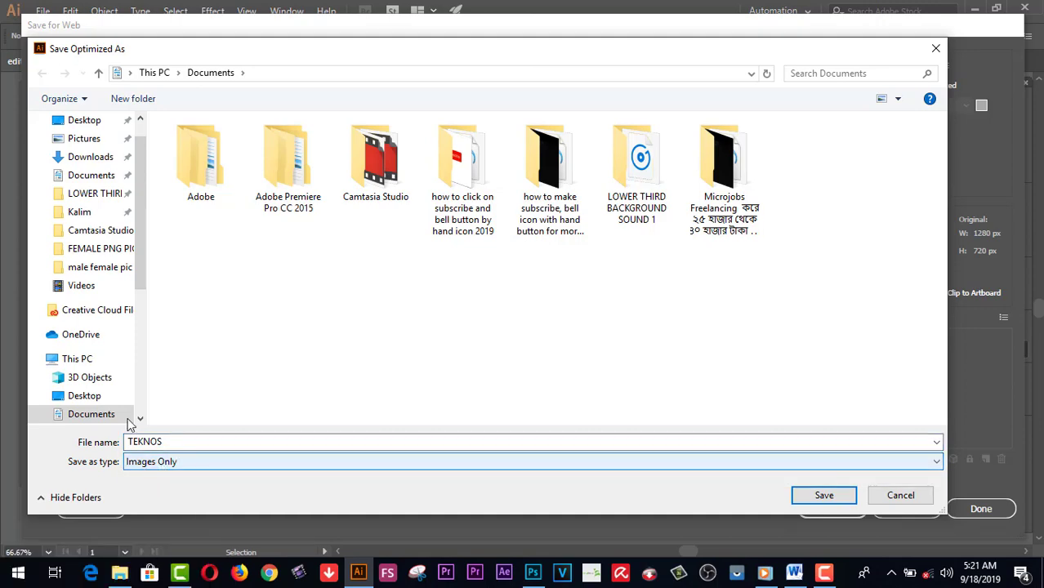
left_click(84, 125)
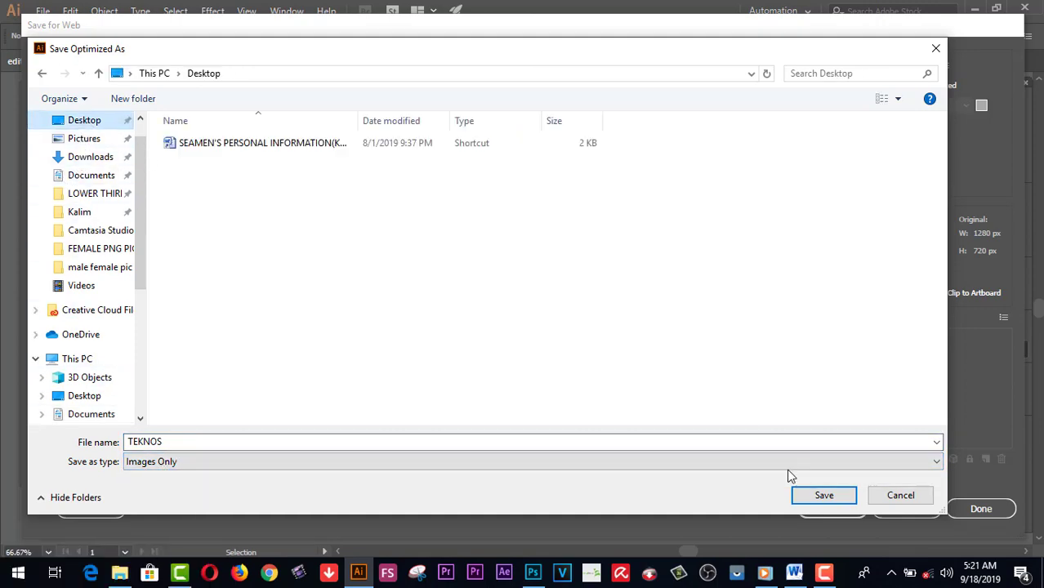
left_click(829, 497)
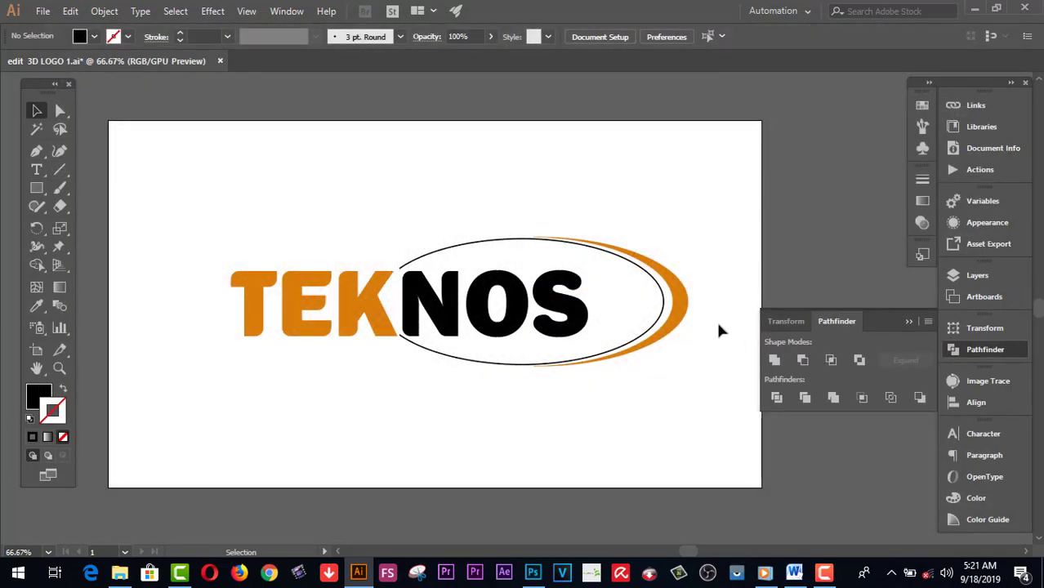
Switch to Photoshop, open the recent file BLANK MOCK UP.JPG and unlock its Background layer.
left_click(979, 12)
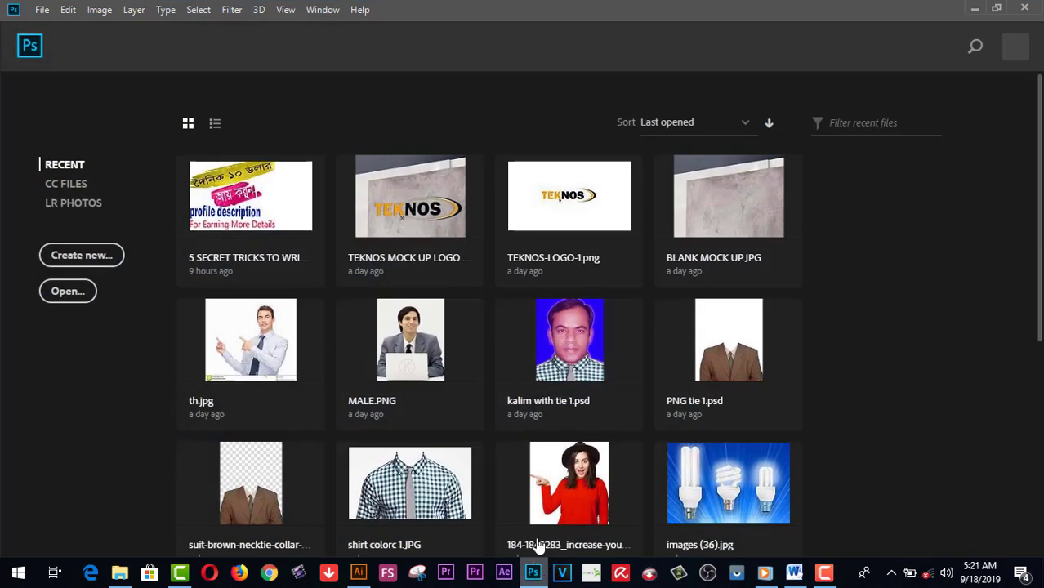
left_click(752, 210)
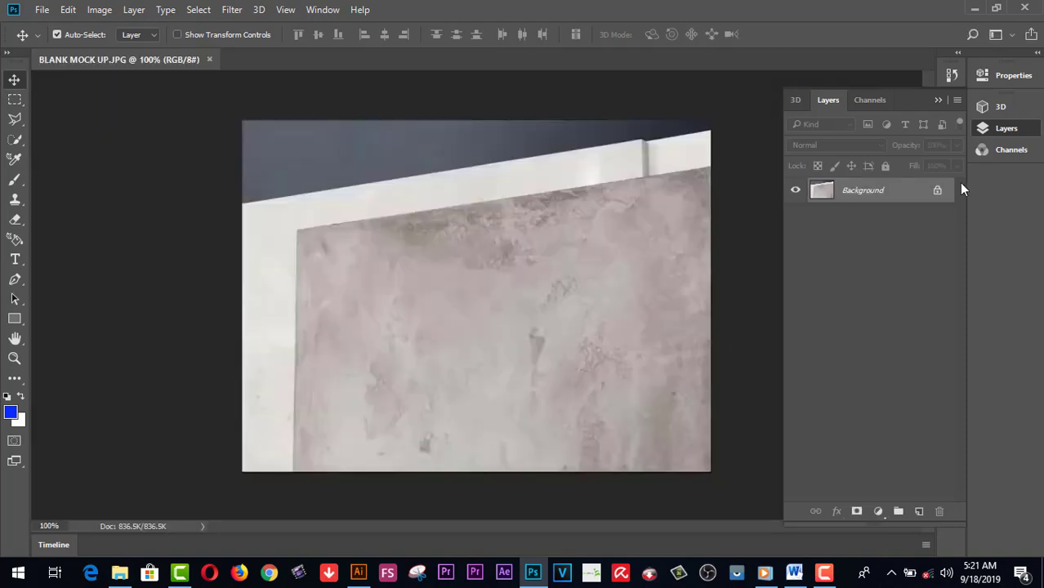
left_click(937, 190)
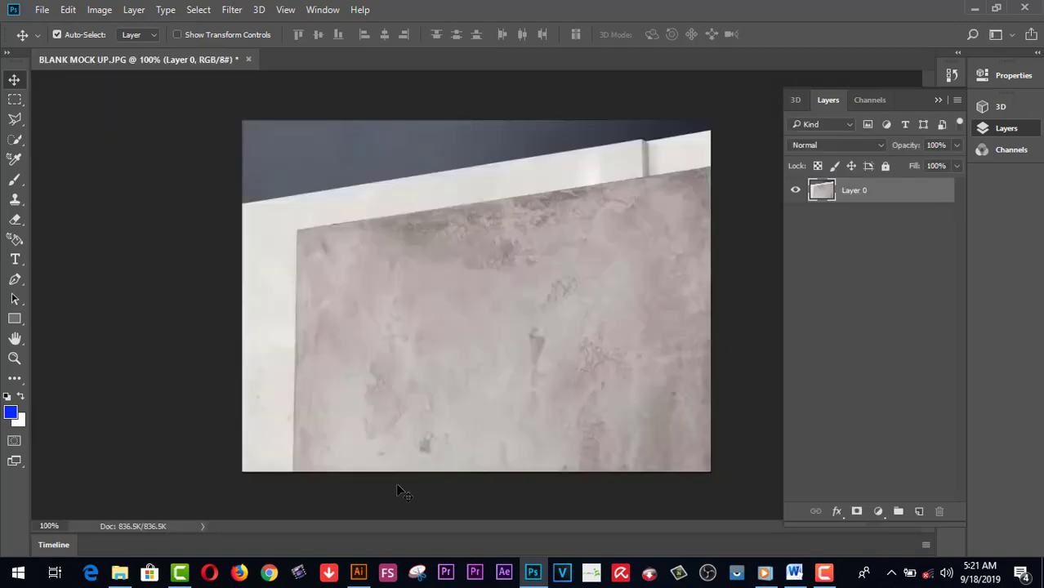
Open the exported TEKNOS PNG file from the Desktop.
left_click(42, 10)
left_click(46, 40)
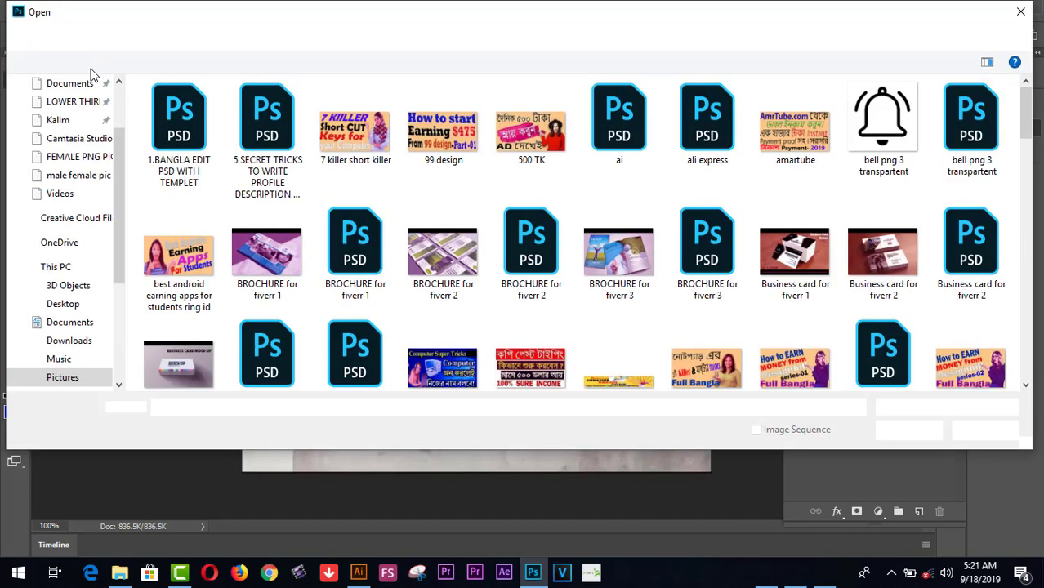
left_click(66, 303)
left_click(161, 125)
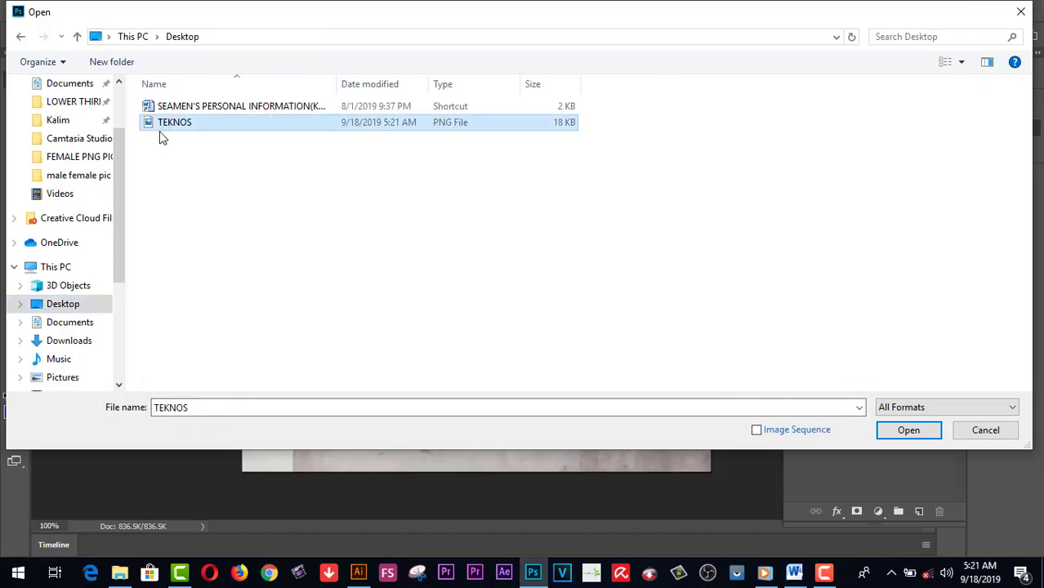
left_click(902, 430)
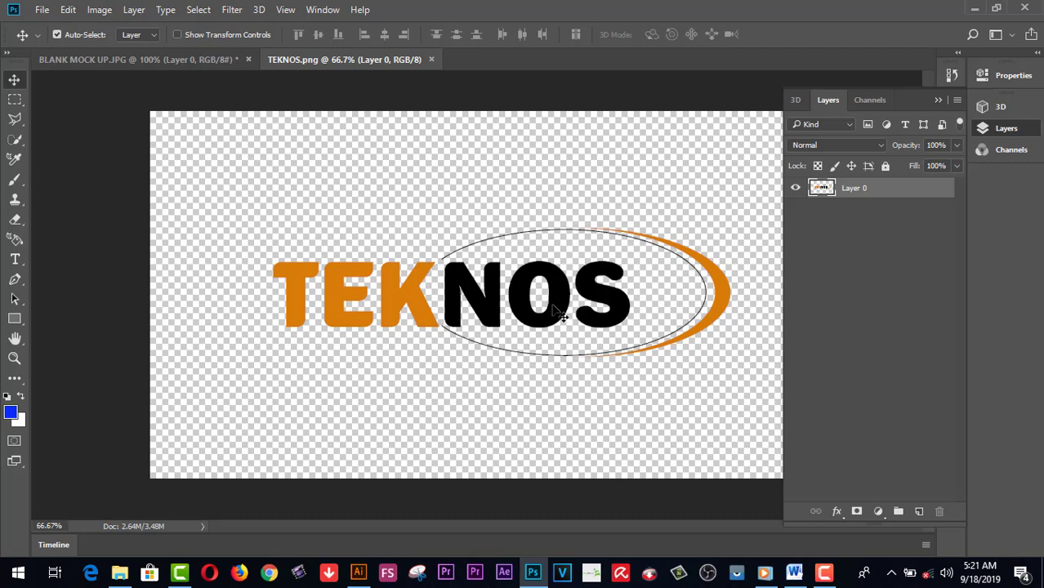
Bring the TEKNOS logo into the BLANK MOCK UP document, scale it down to about 45%, and place it on the concrete wall.
left_click_drag(561, 315, 609, 346)
key("ctrl+t")
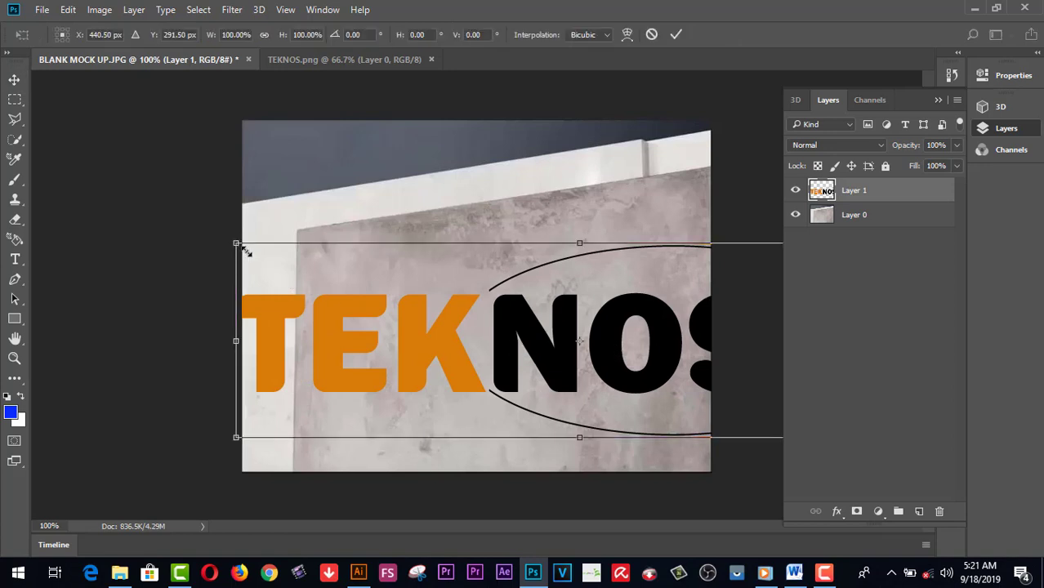
left_click_drag(243, 248, 425, 297)
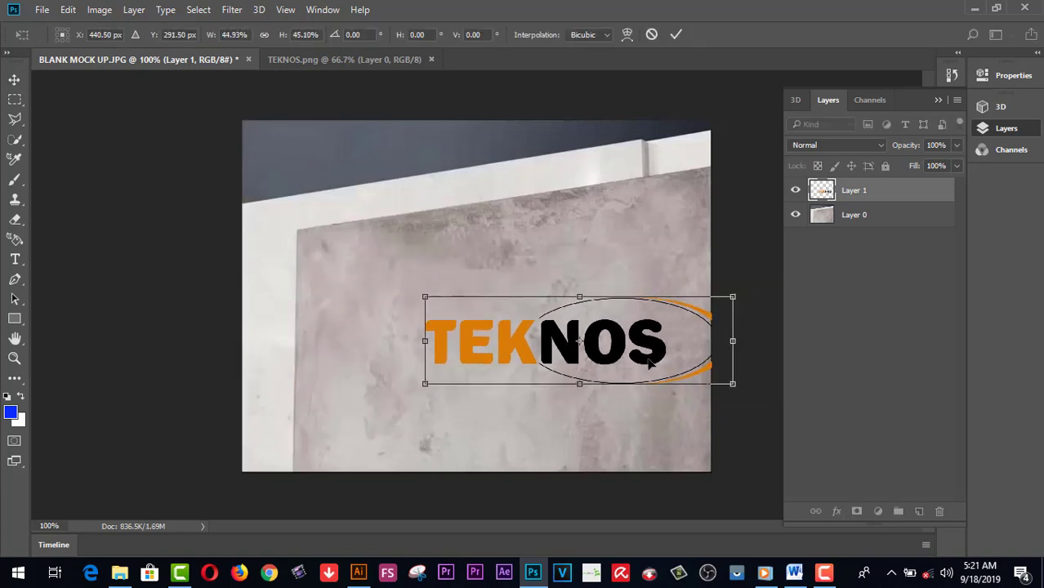
left_click_drag(637, 355, 595, 356)
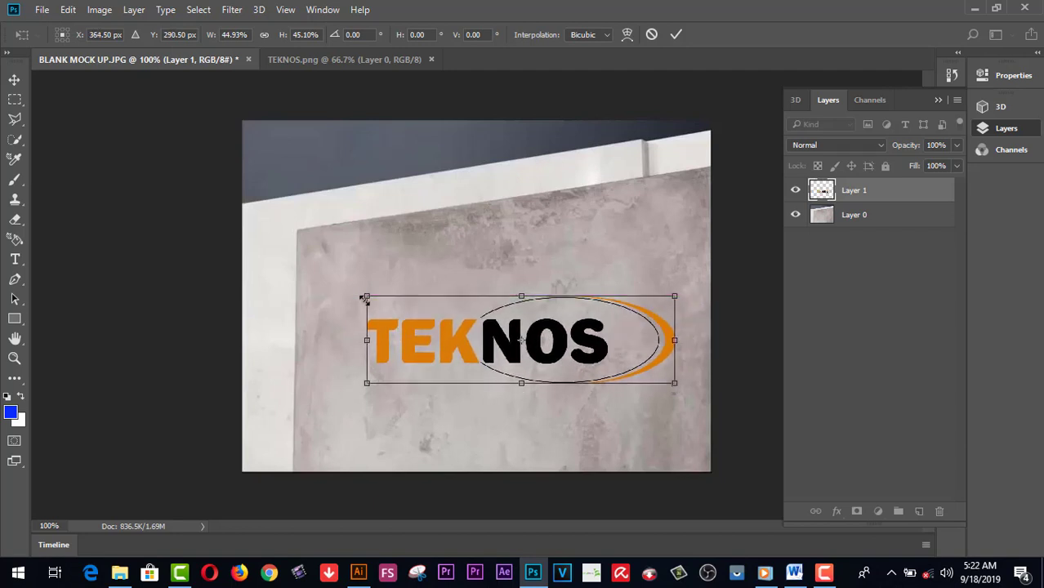
Refine the logo's size to about 50% width and 51% height on the wall, and apply the transformation.
left_click_drag(362, 292, 343, 289)
left_click_drag(696, 353, 695, 360)
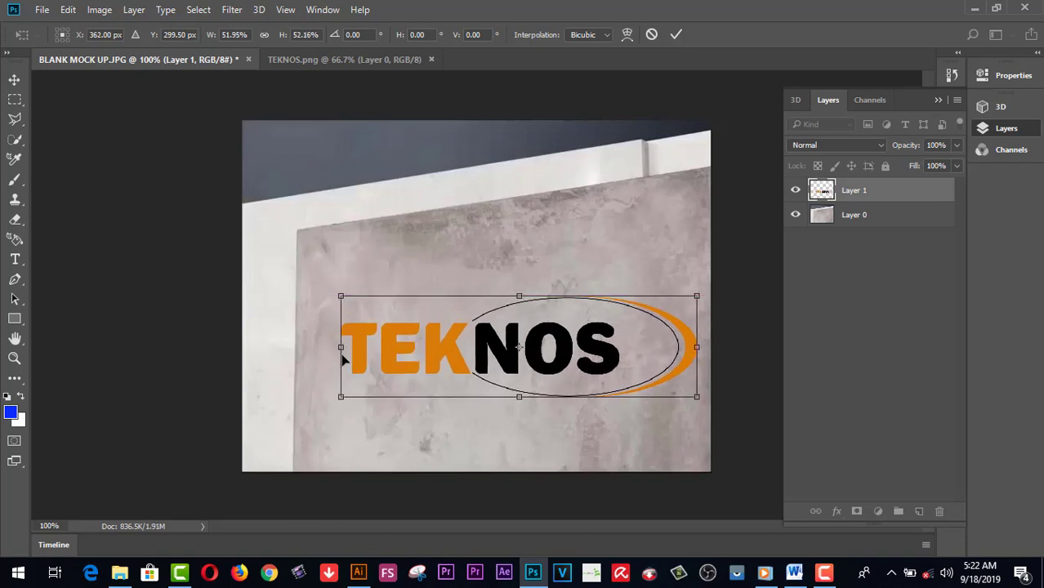
left_click_drag(341, 348, 334, 348)
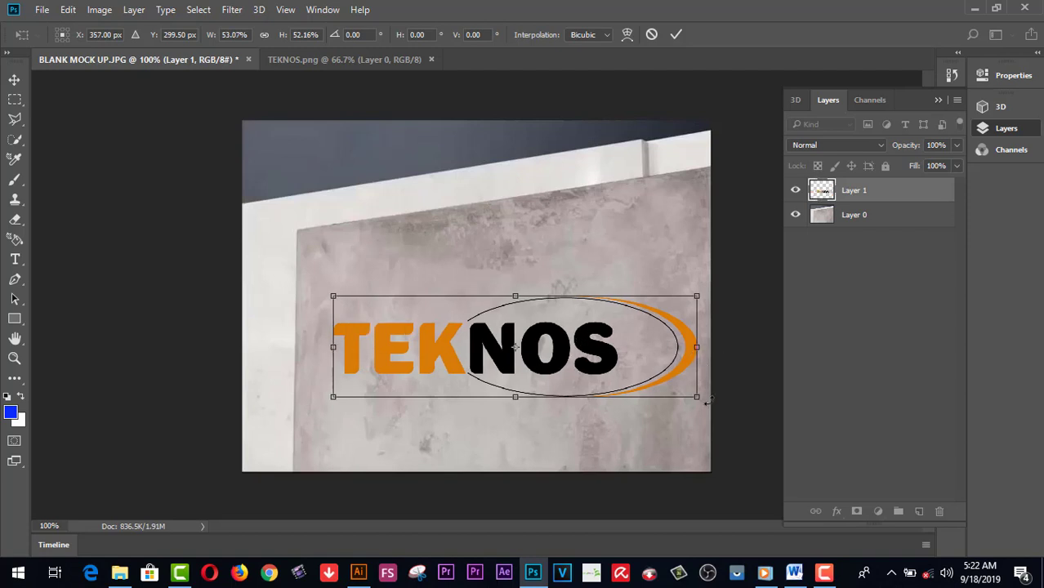
left_click_drag(696, 398, 684, 392)
left_click_drag(515, 298, 515, 294)
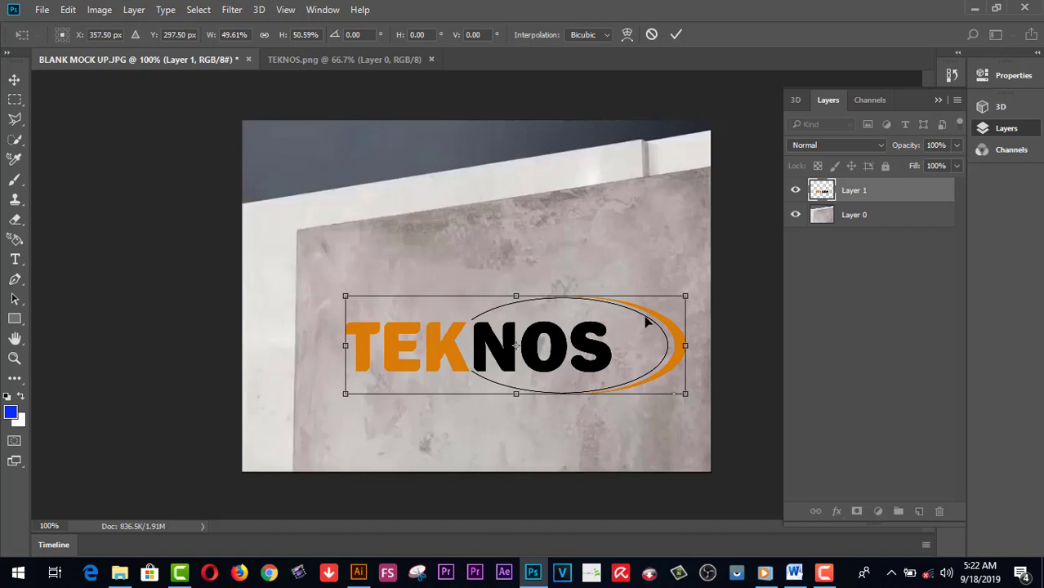
left_click_drag(645, 323, 646, 315)
left_click(14, 79)
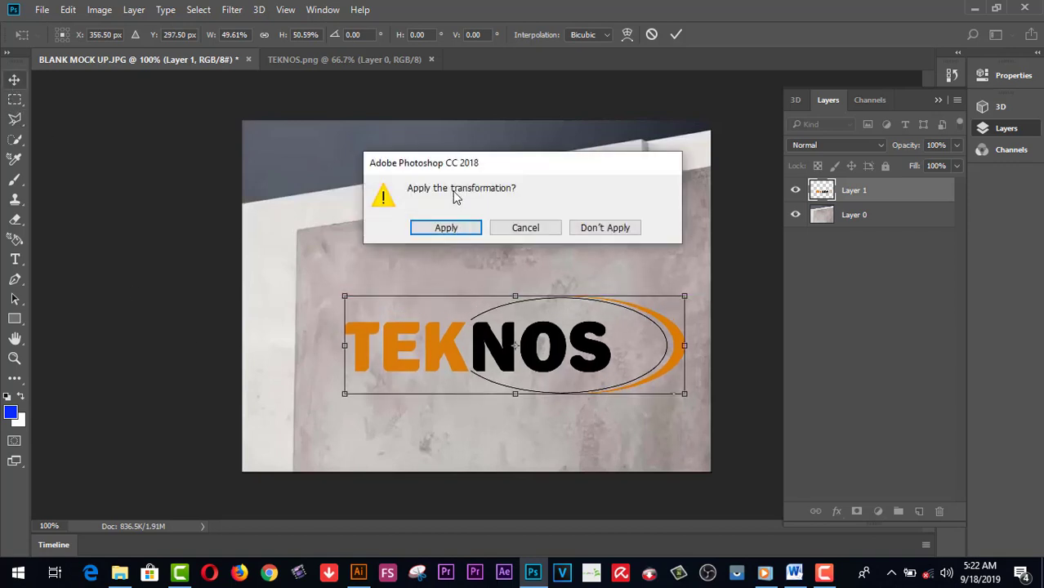
left_click(445, 228)
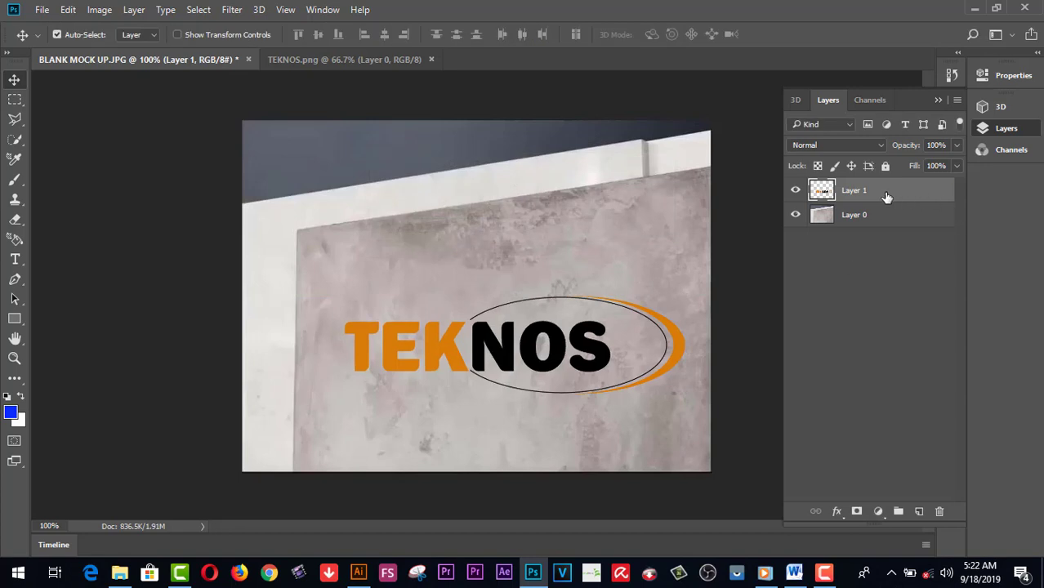
Enable Bevel & Emboss with Contour and Texture, Stroke, Inner Shadow and Inner Glow in the logo layer's style.
double_click(945, 196)
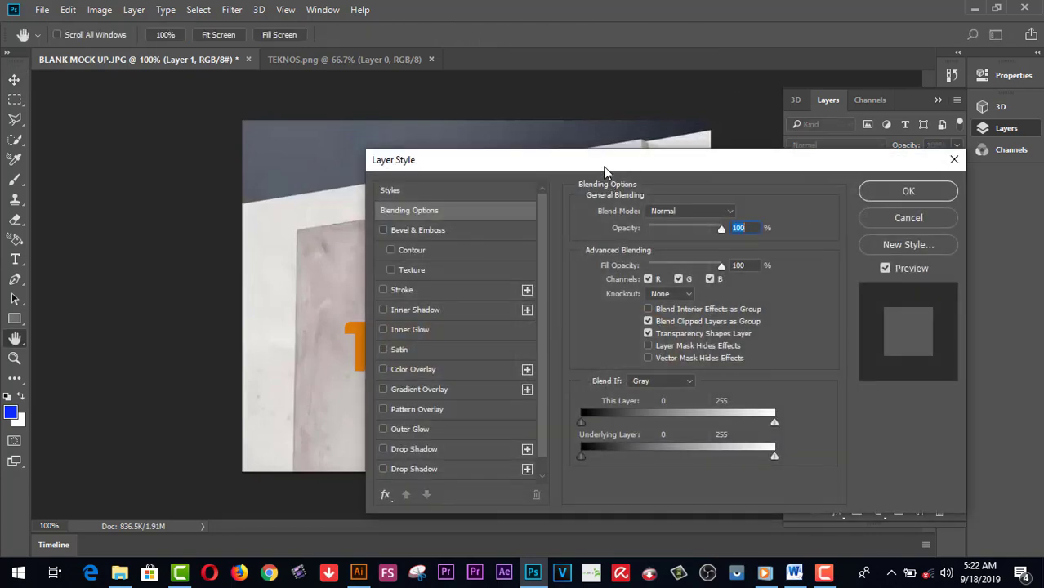
left_click_drag(600, 161, 931, 79)
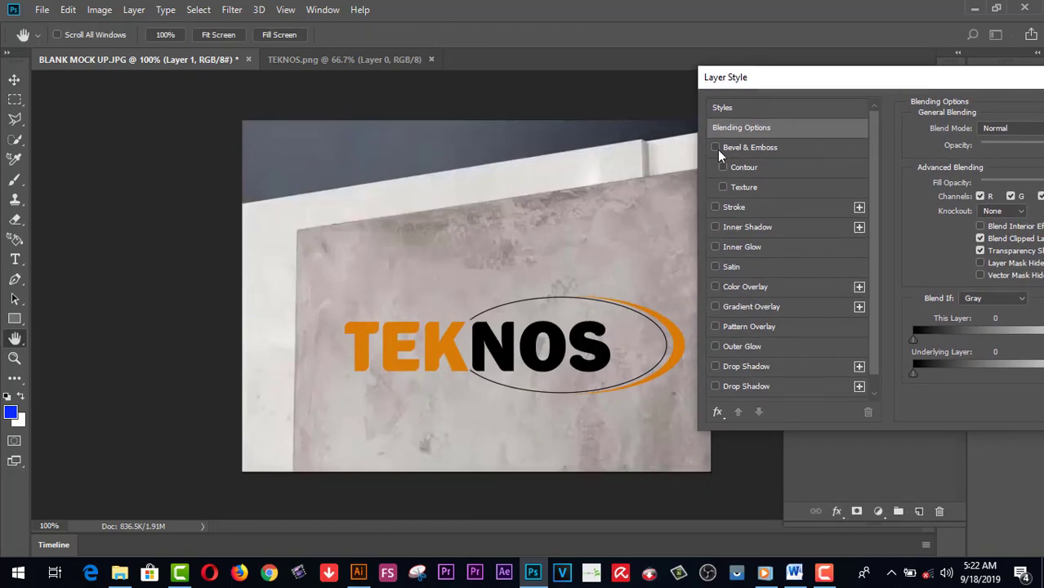
left_click(717, 149)
left_click(723, 167)
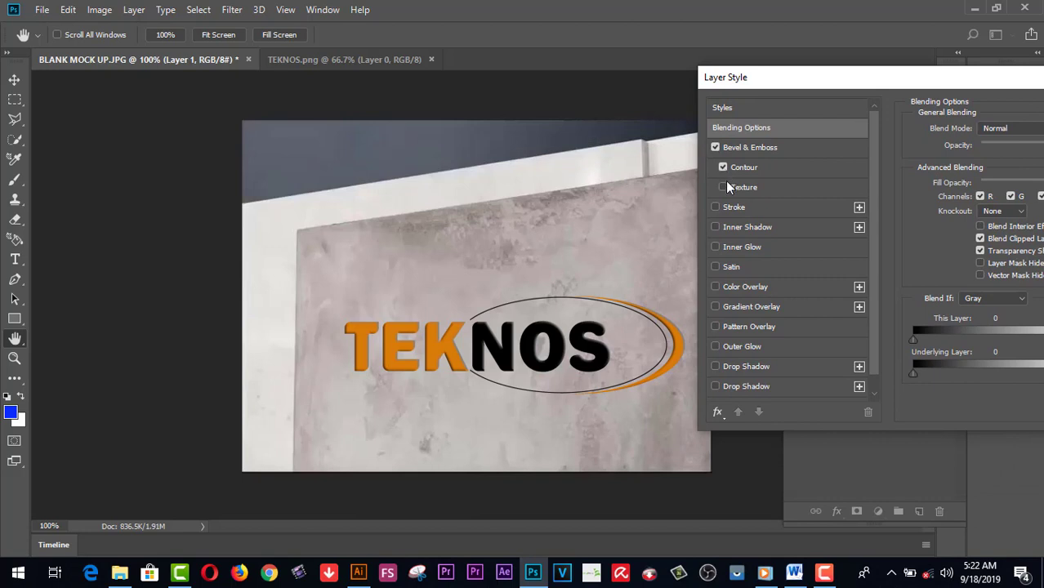
left_click(724, 188)
left_click(716, 208)
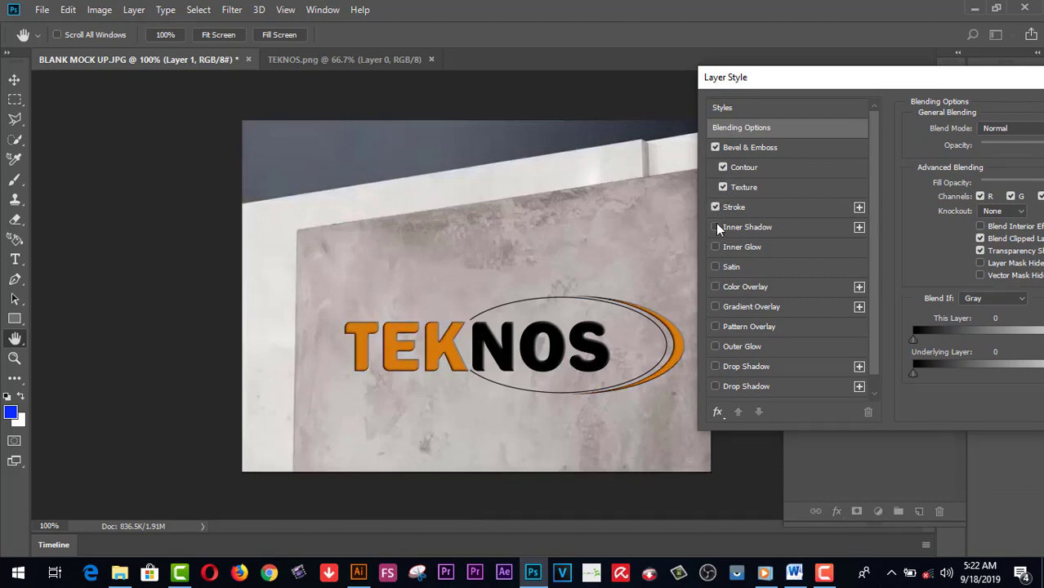
left_click(717, 228)
Try the Satin, Color Overlay and Gradient Overlay effects on the logo one after another.
left_click(716, 267)
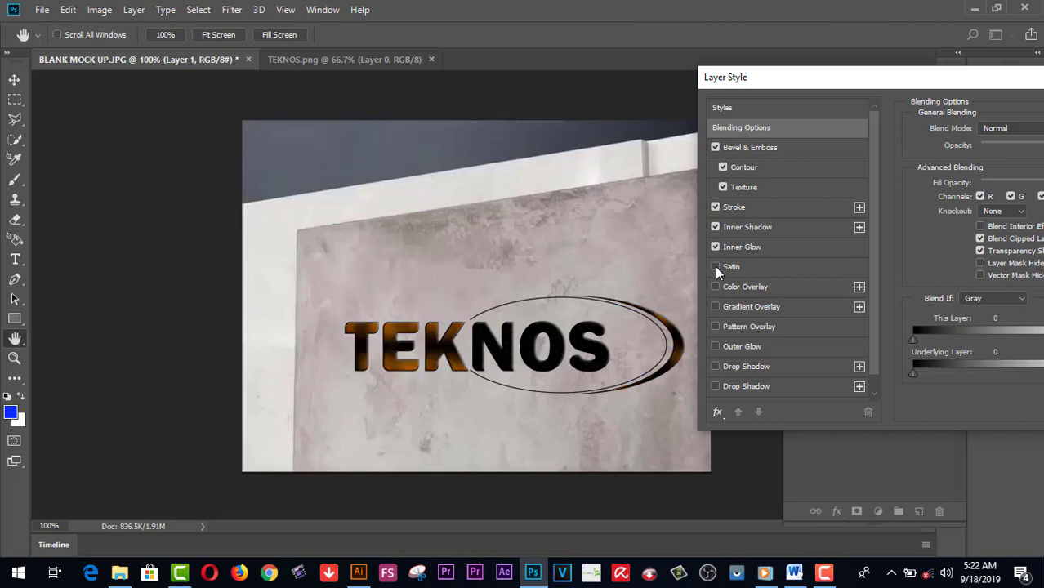
left_click(716, 267)
left_click(716, 286)
left_click(717, 287)
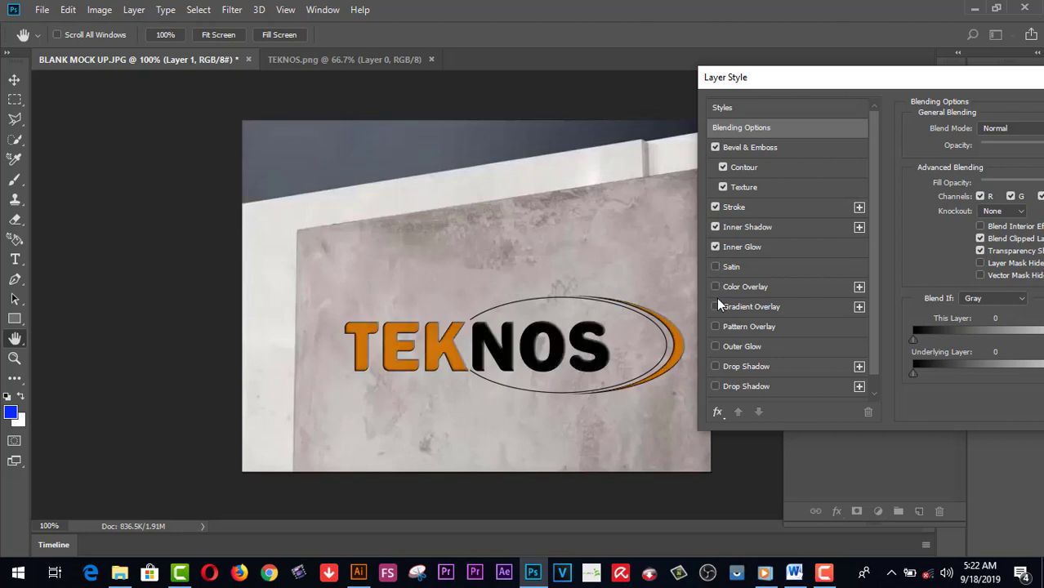
left_click(716, 306)
left_click(716, 307)
Enable Pattern Overlay, Outer Glow and the first Drop Shadow on the logo, and open the Drop Shadow settings.
left_click(715, 346)
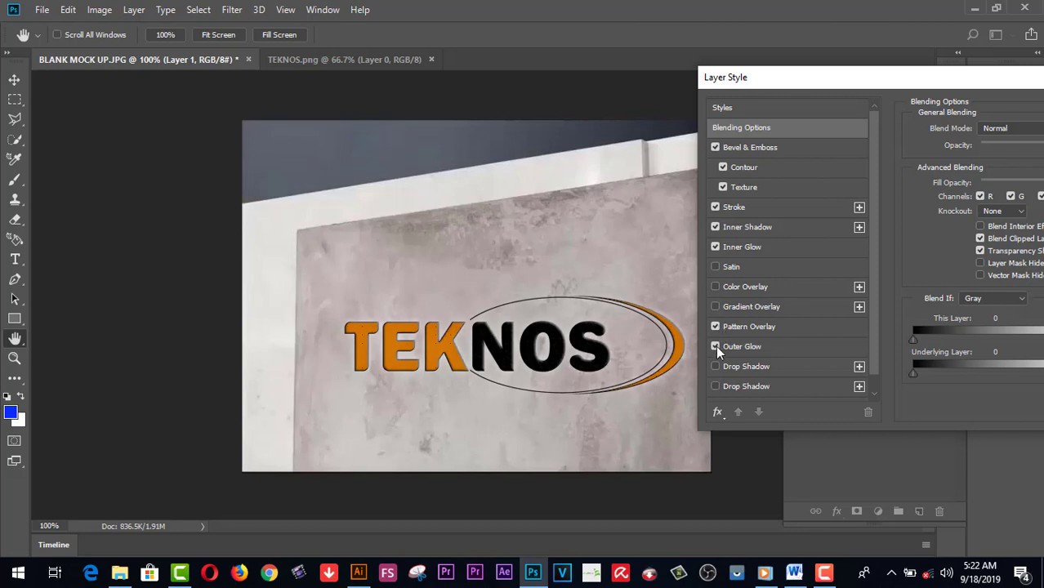
left_click(716, 367)
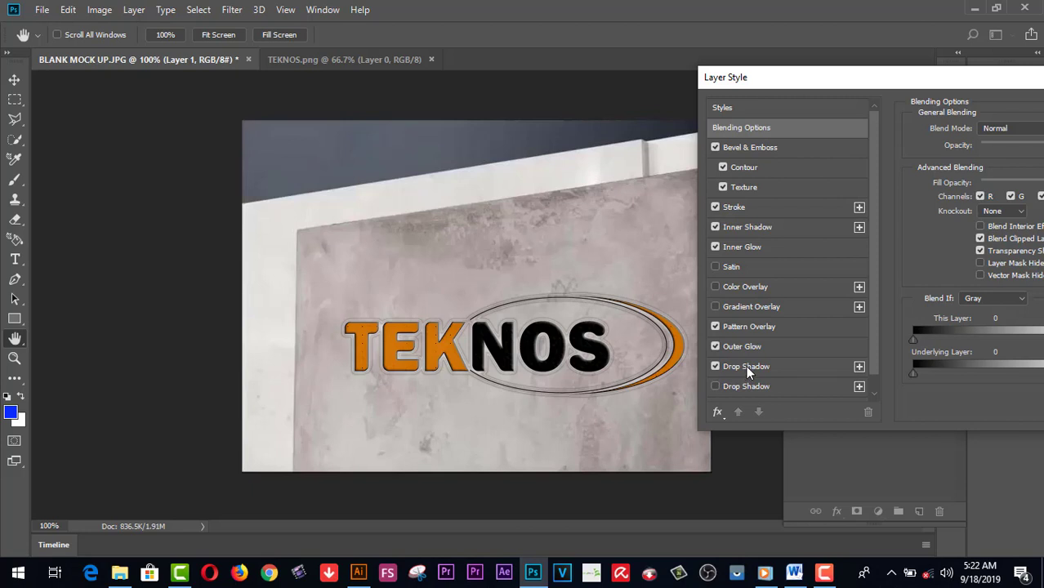
left_click(746, 366)
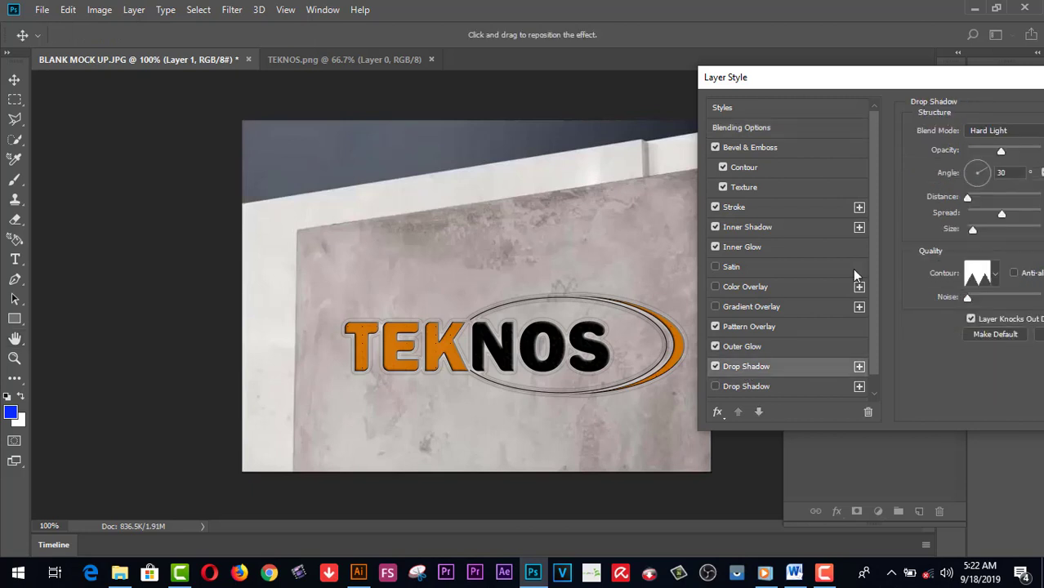
Set the drop shadow's distance to 5 px and lower its opacity to about 23%.
left_click_drag(907, 102, 835, 44)
left_click_drag(883, 141, 888, 145)
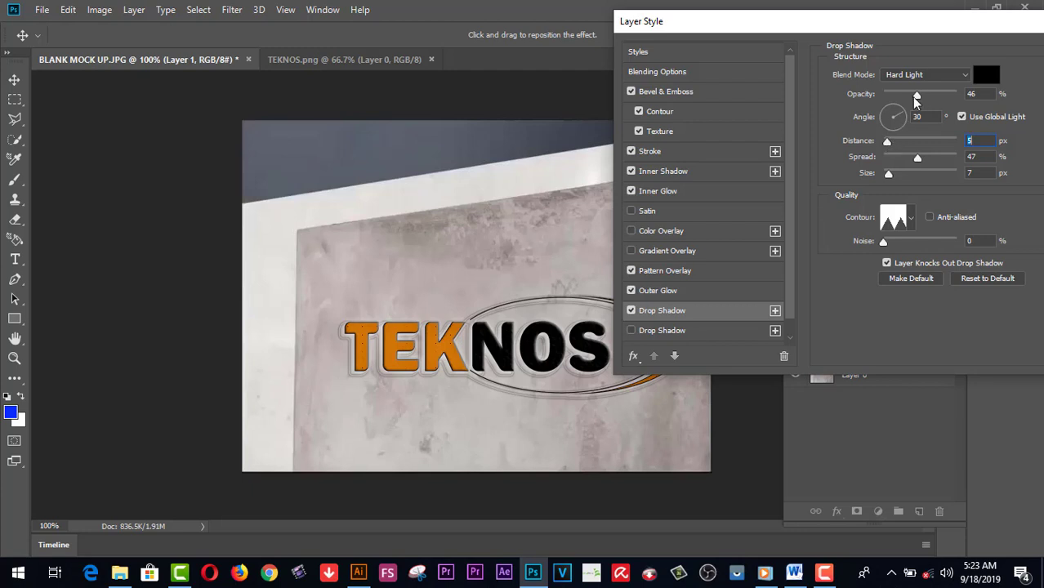
left_click_drag(917, 95, 904, 90)
key("Up")
key("Up")
key("Up")
key("Up")
key("Up")
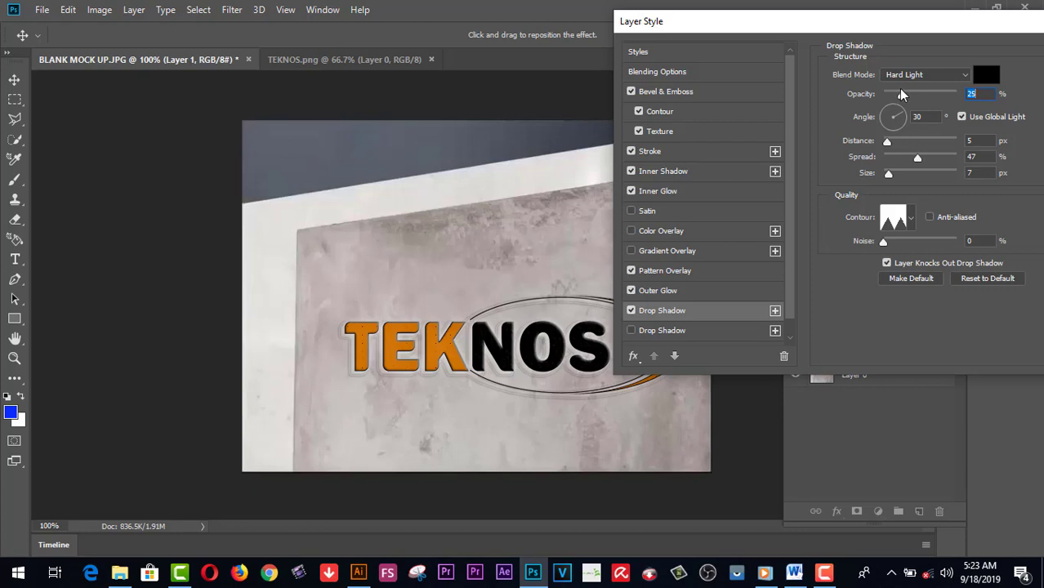
left_click_drag(895, 91, 906, 94)
left_click_drag(906, 92, 901, 94)
Set the drop shadow's distance to 7 px, spread to 35%, size to 6 px and blend mode to Multiply.
left_click_drag(887, 142, 890, 143)
left_click_drag(917, 160, 889, 174)
left_click_drag(883, 244, 858, 247)
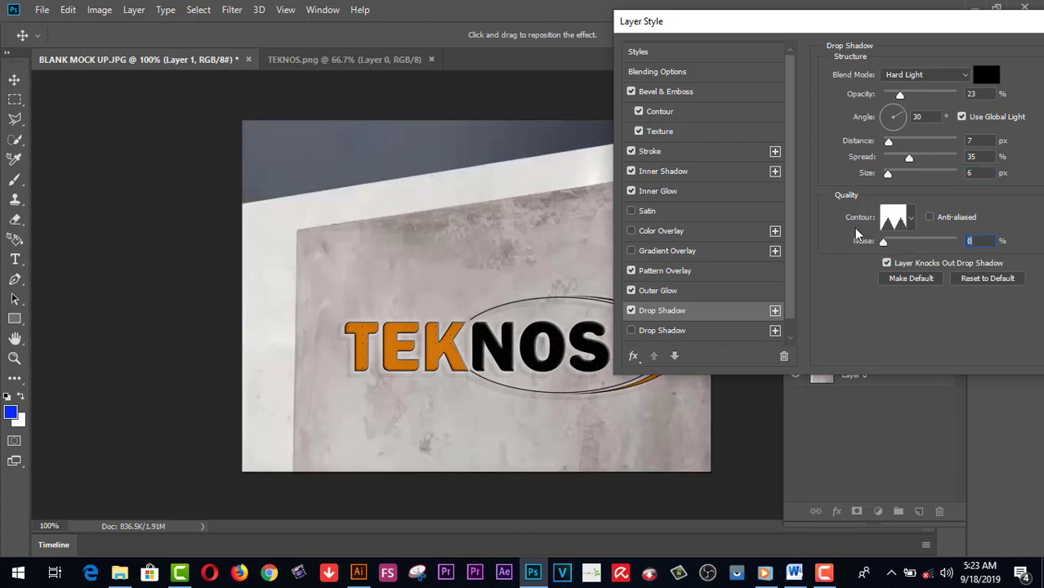
left_click(967, 79)
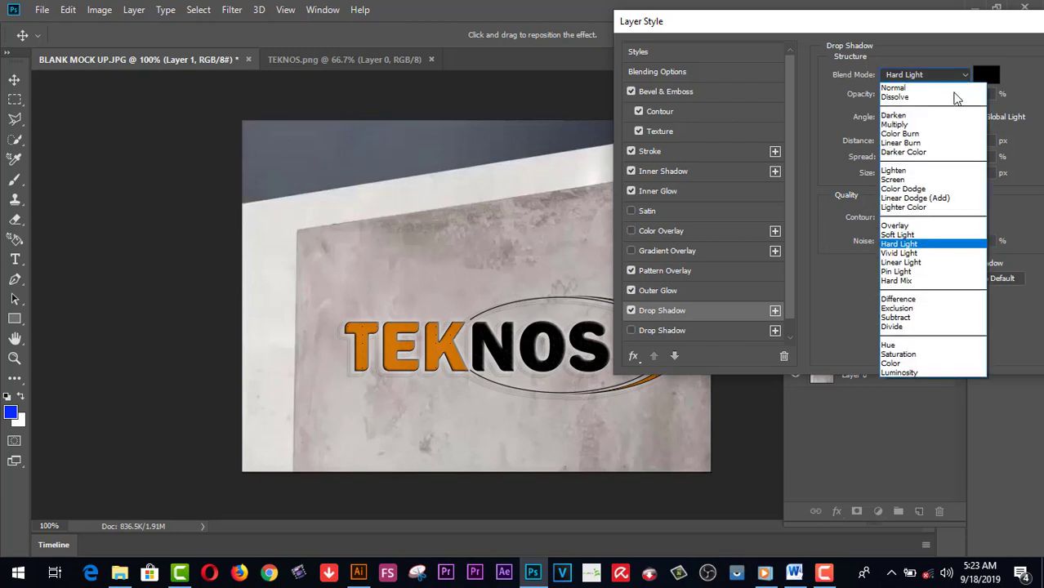
left_click(910, 125)
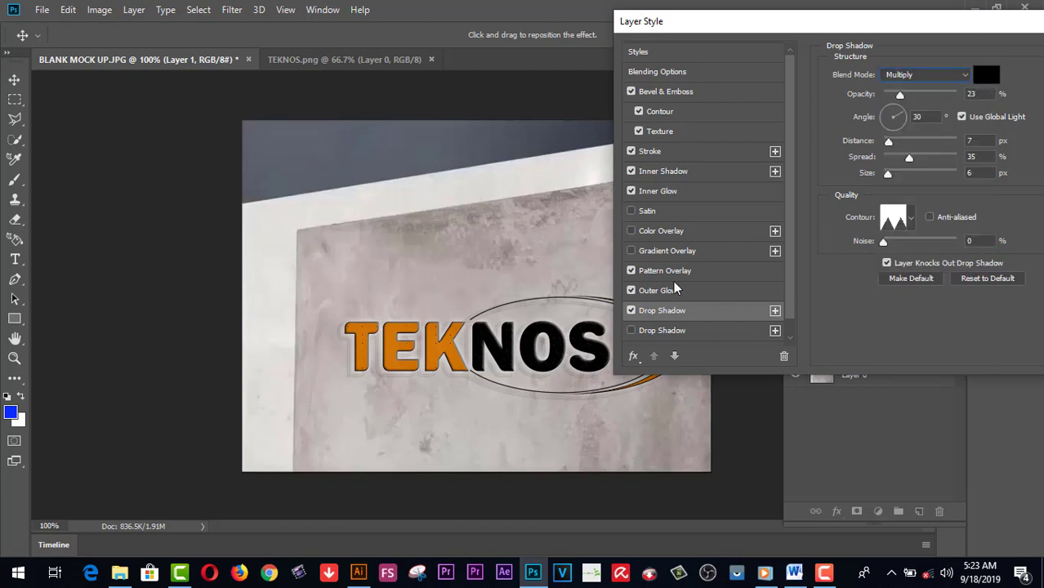
Reduce the inner shadow's opacity, distance and size to 0, keep noise at 0, and apply the layer style.
left_click(666, 173)
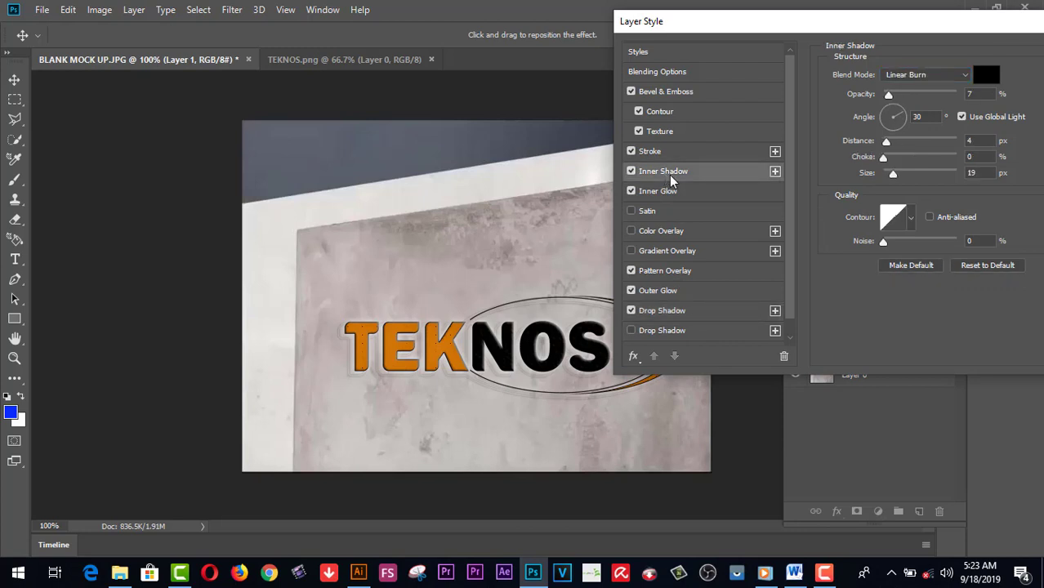
left_click_drag(887, 143, 866, 156)
left_click_drag(889, 96, 935, 101)
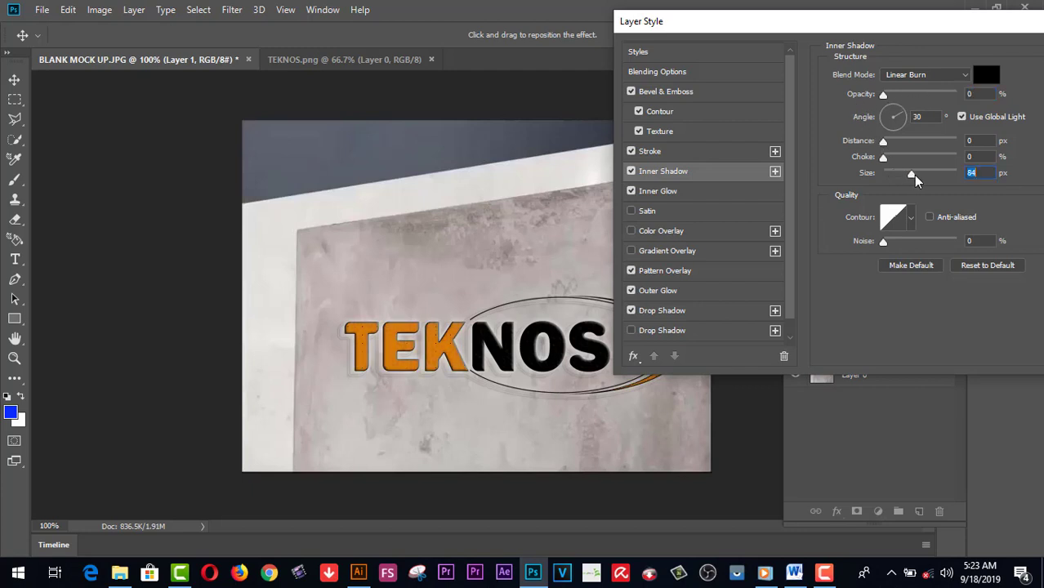
left_click_drag(915, 180, 852, 163)
left_click_drag(925, 178, 875, 175)
left_click_drag(886, 244, 869, 217)
left_click_drag(962, 35, 650, 283)
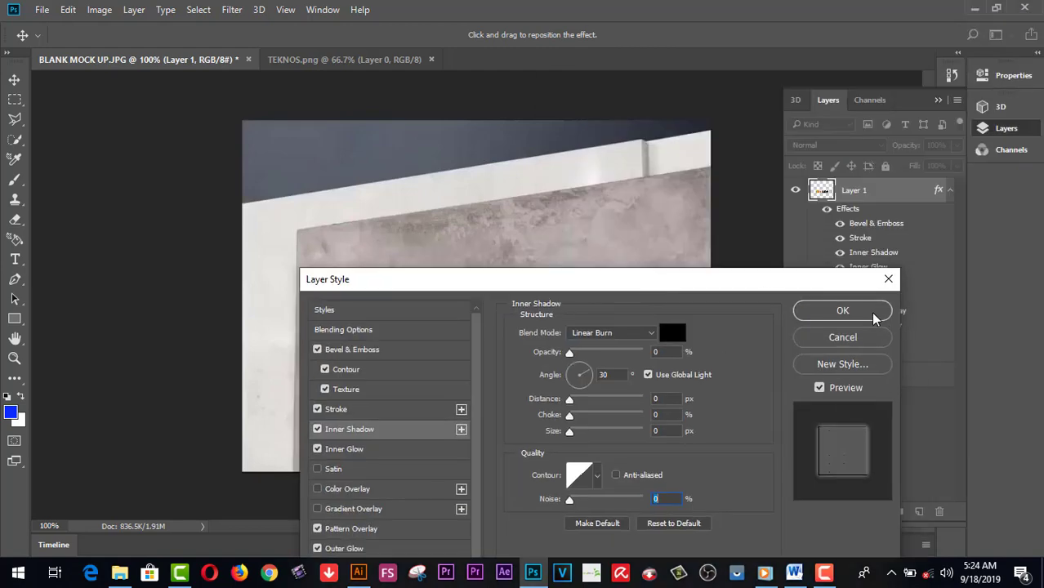
left_click_drag(732, 288, 681, 214)
left_click(800, 235)
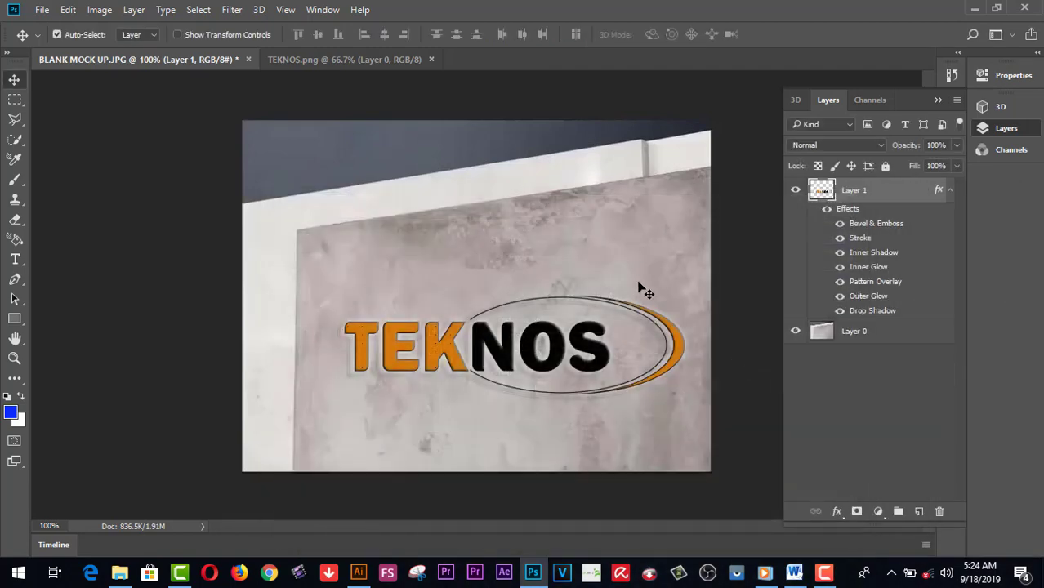
Examine the layer effects on the logo's letters and ellipse up close, and then the whole mock-up.
left_click(14, 358)
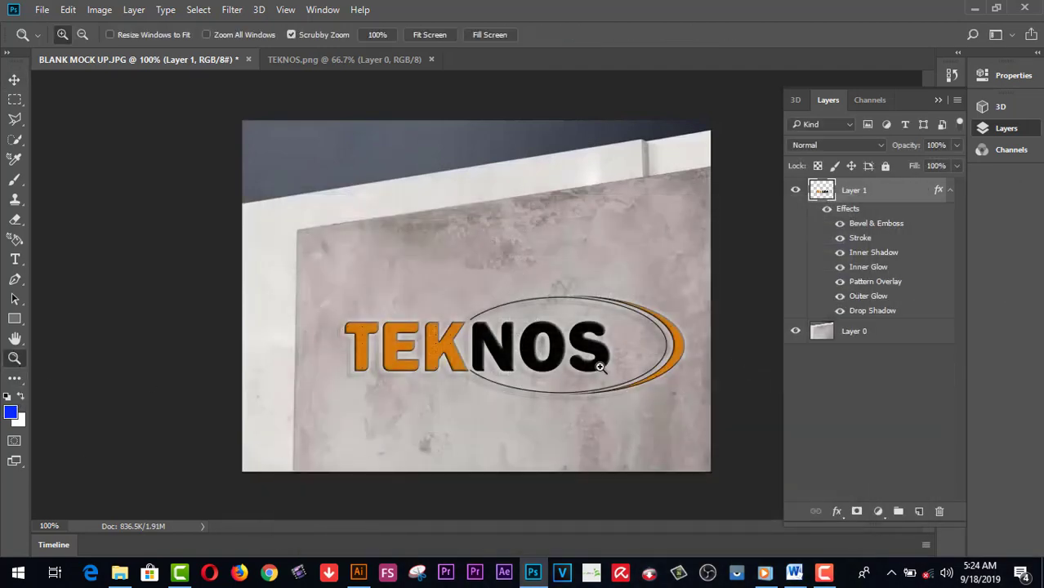
left_click(601, 365)
left_click(578, 381)
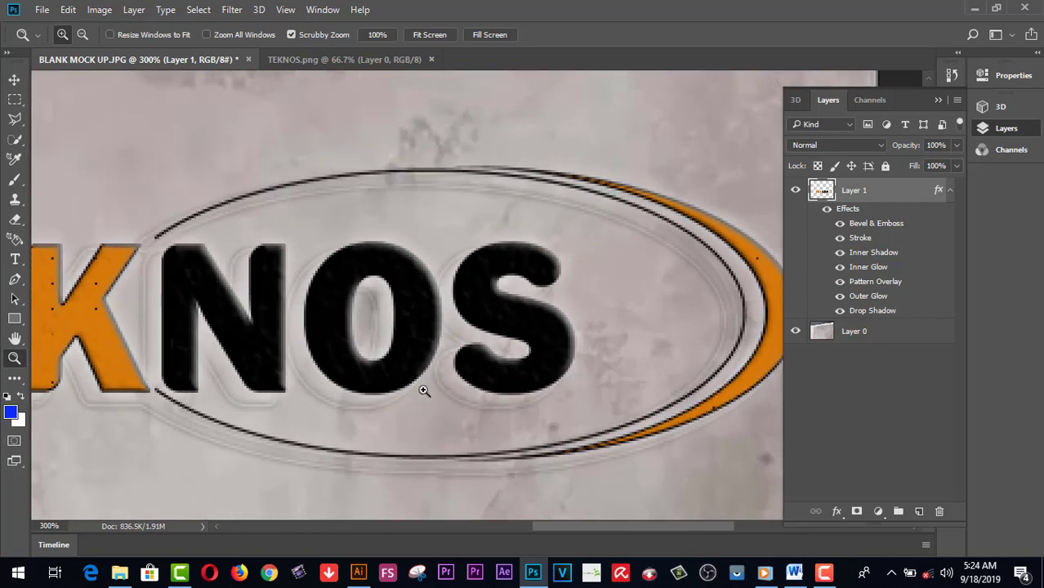
left_click(14, 337)
left_click_drag(338, 314, 643, 299)
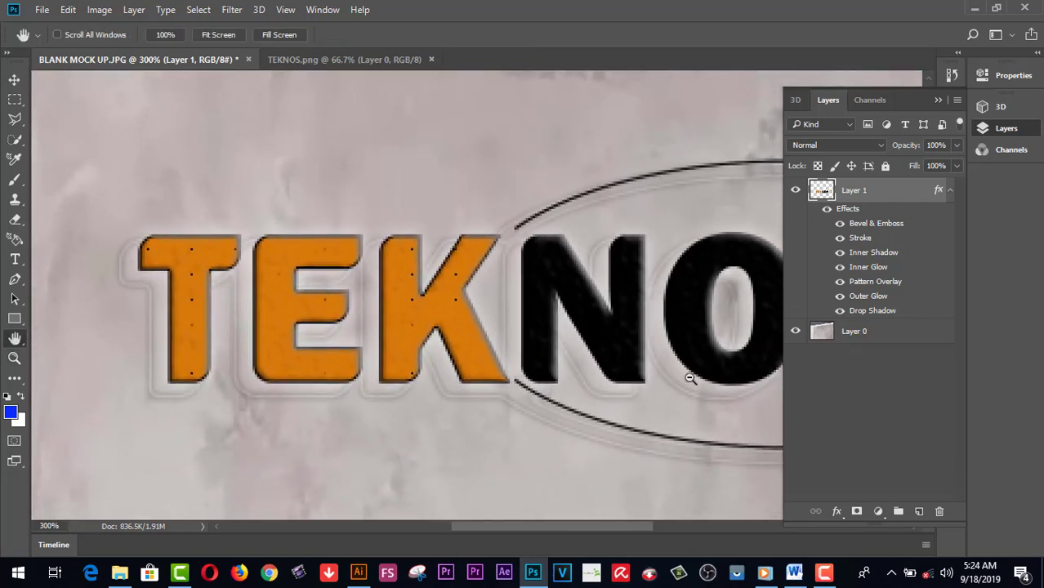
left_click(643, 362, "alt")
left_click(625, 354, "alt")
left_click(622, 360, "alt")
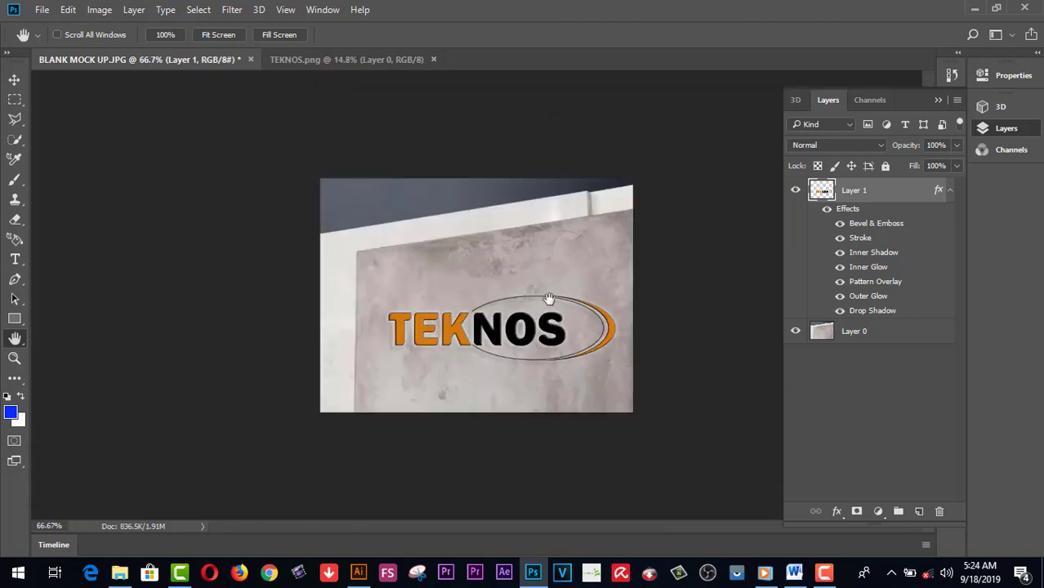
Start saving a copy of the mock-up in JPEG format in the LOGO MOCK UP folder, declining to replace the existing BLANK MOCK UP file.
left_click(45, 11)
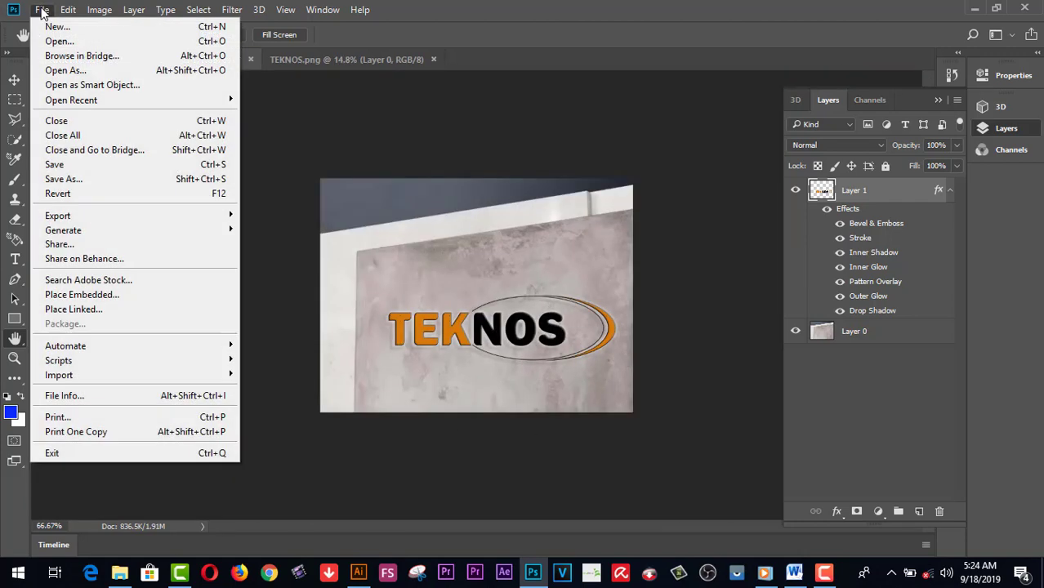
left_click(58, 184)
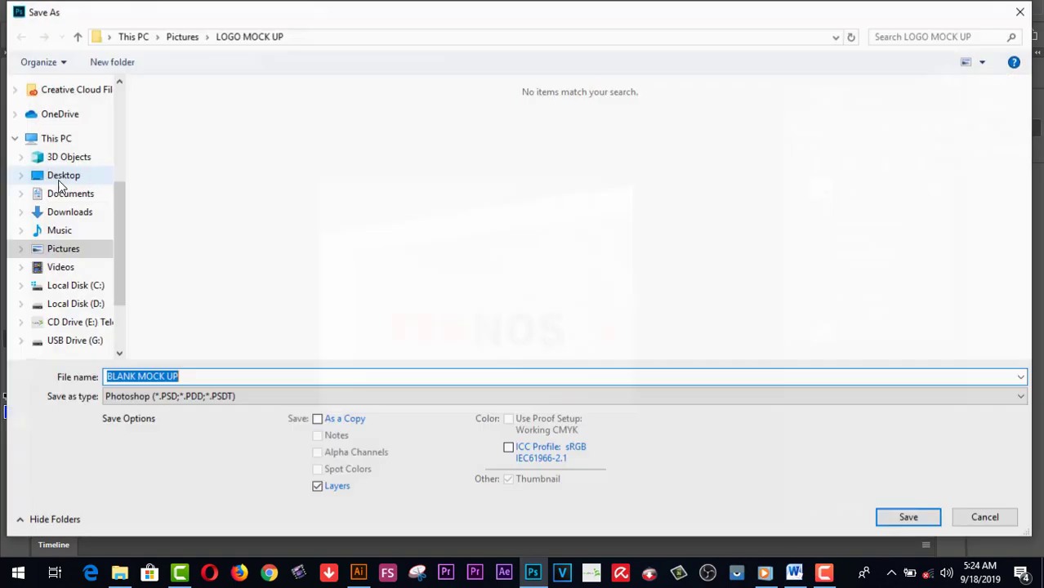
left_click(226, 398)
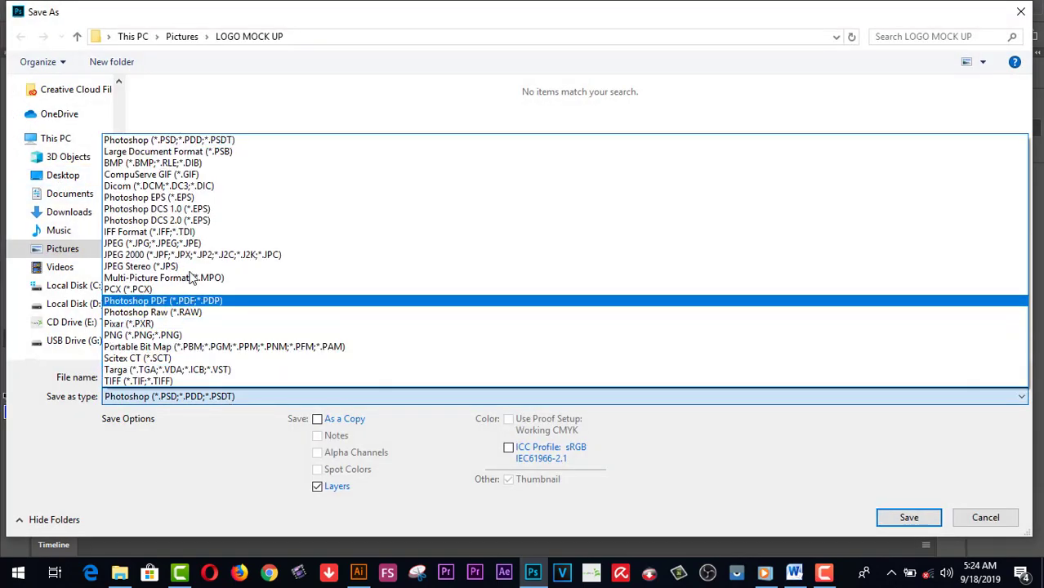
left_click(187, 245)
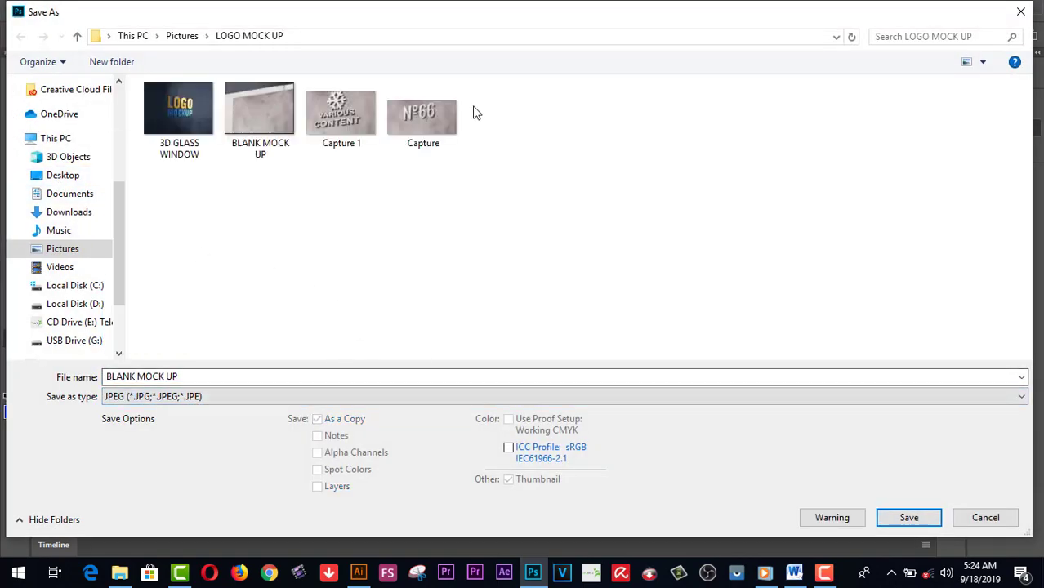
left_click(909, 518)
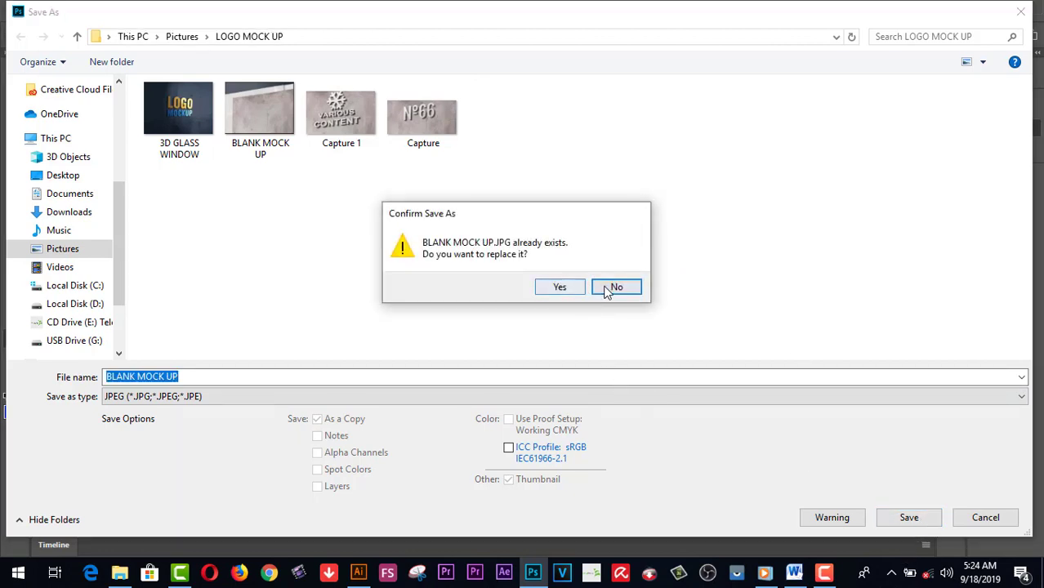
left_click(608, 290)
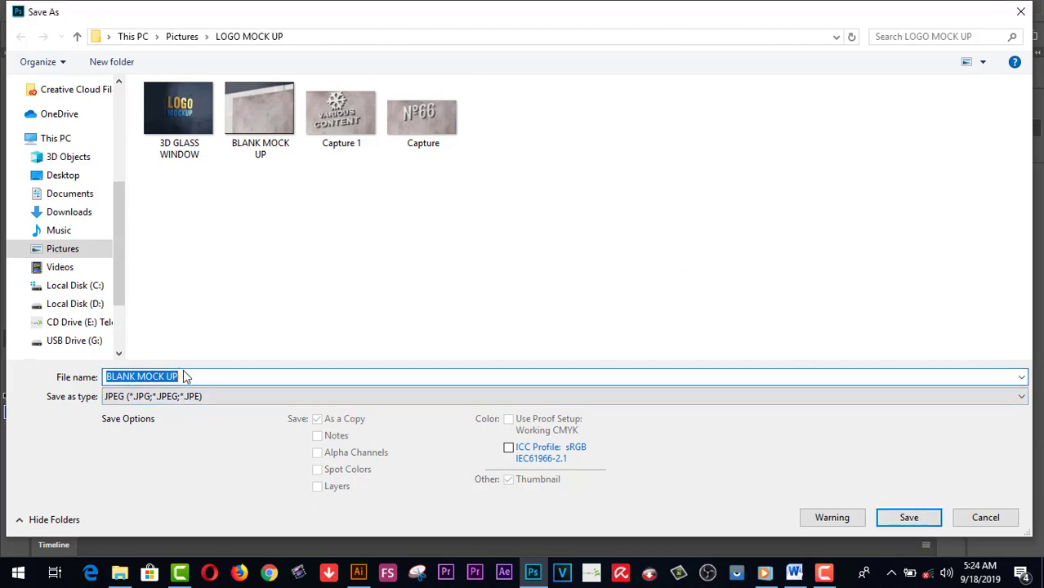
Name the JPEG copy TEKNOS LOGO and save it at Maximum quality 12 as Progressive with 3 scans.
left_click_drag(185, 378, 5, 412)
type("TE")
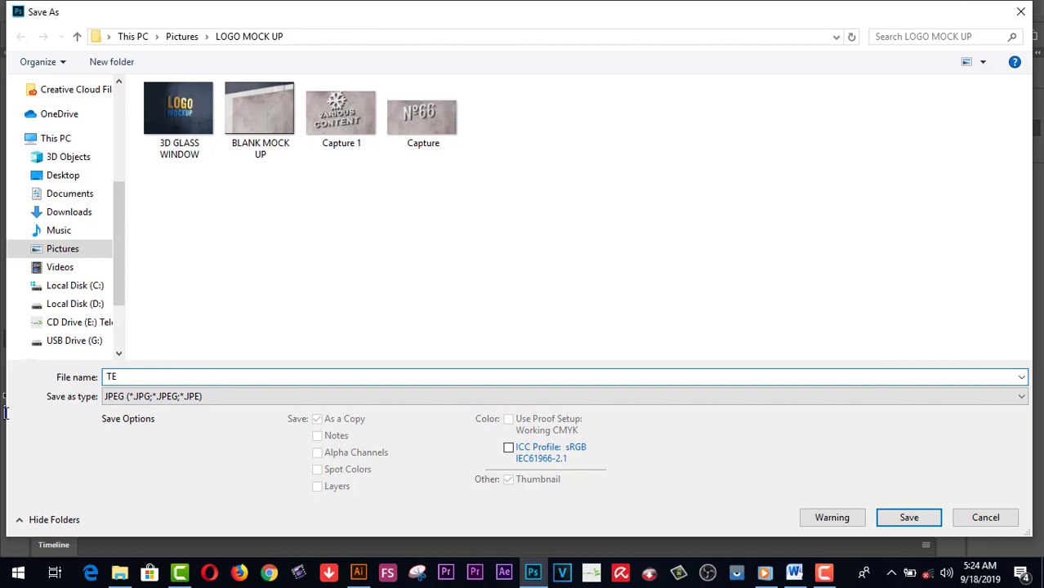
type("KNOS LO")
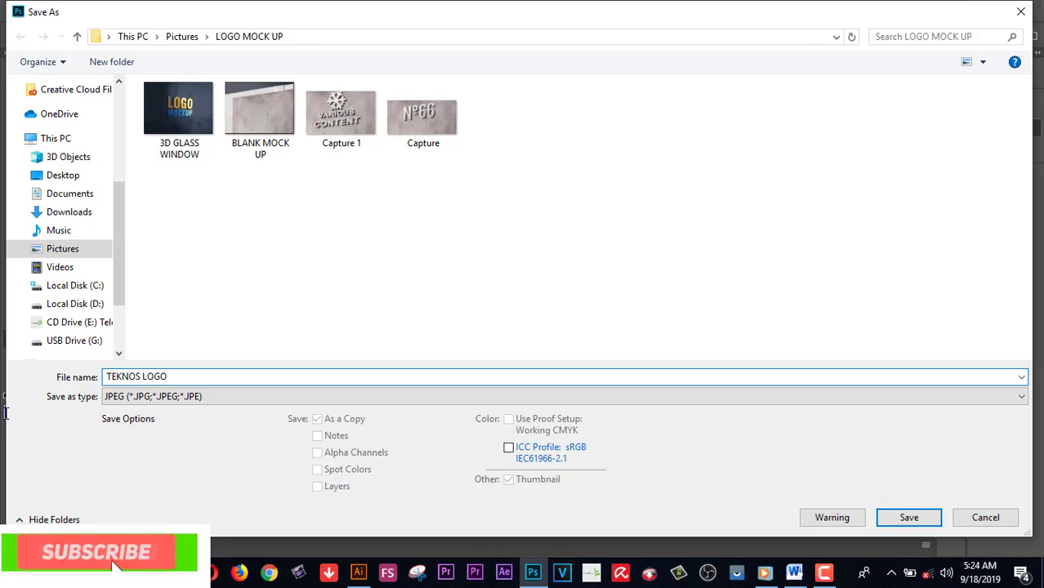
type("GO")
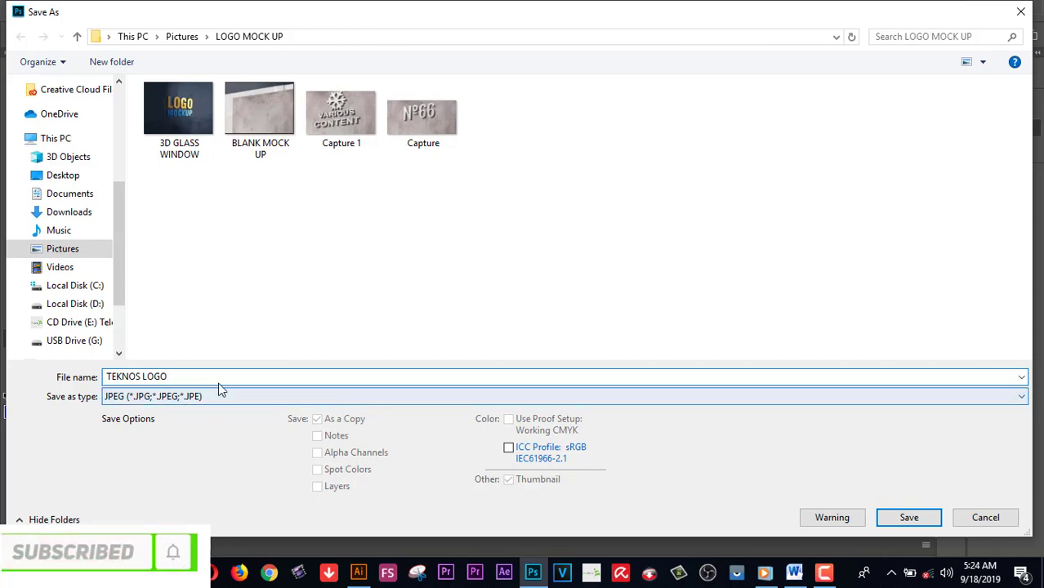
left_click(910, 517)
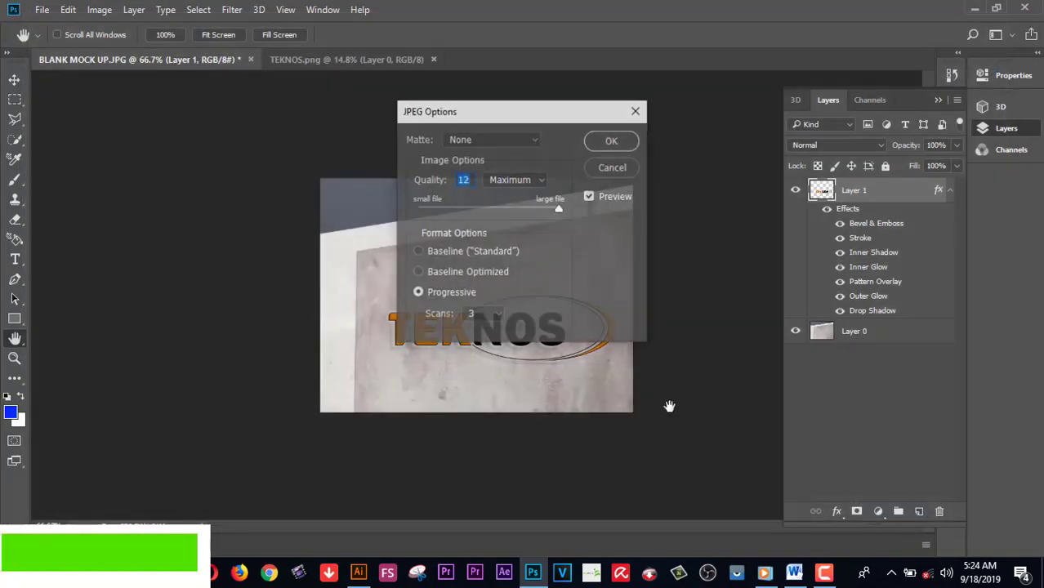
left_click(595, 147)
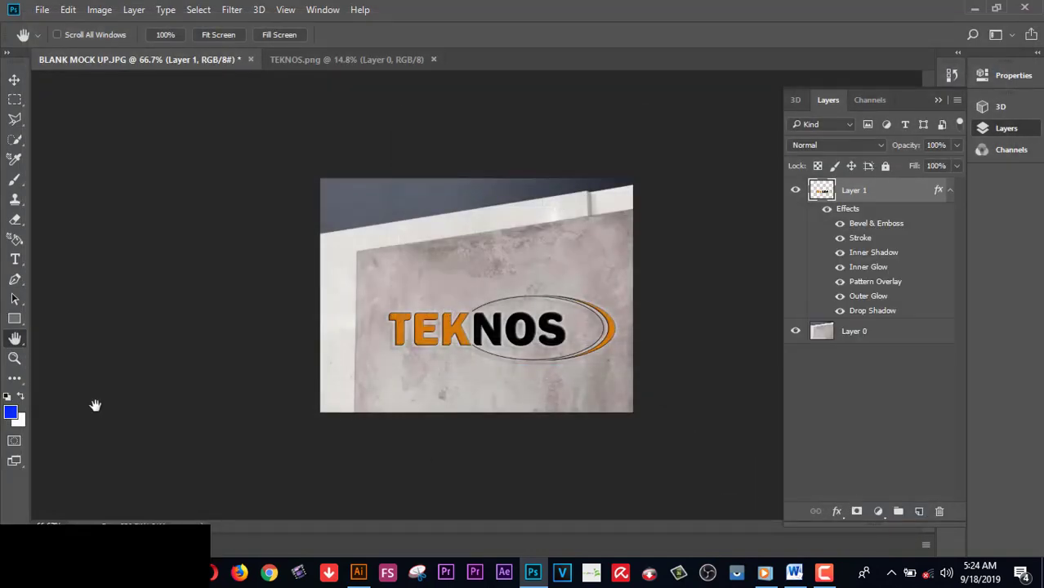
Inspect the finished logo's lettering on the wall at 200% and view the complete mock-up at 50%.
left_click(14, 358)
left_click(547, 305)
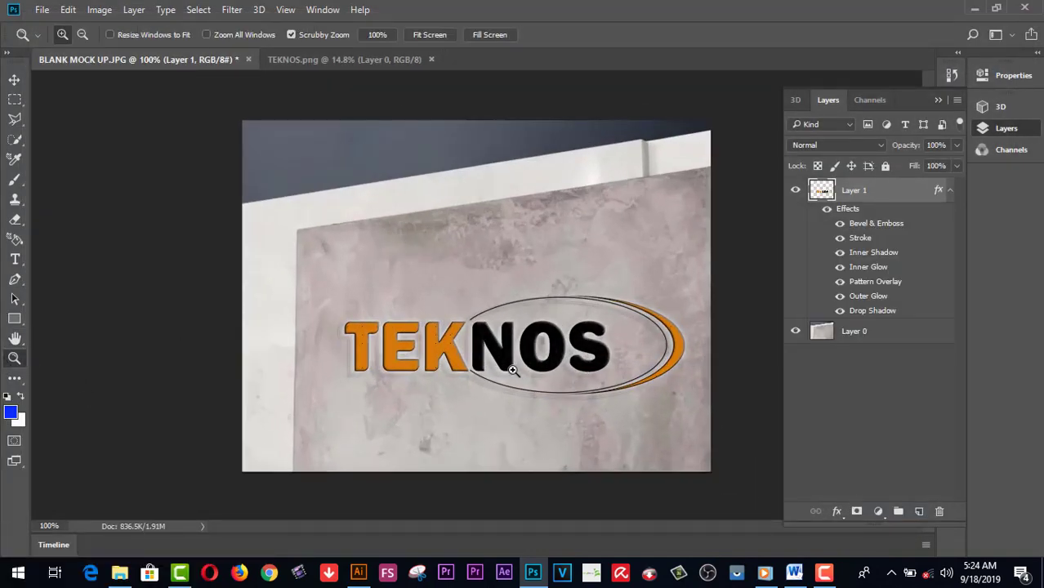
left_click(514, 372)
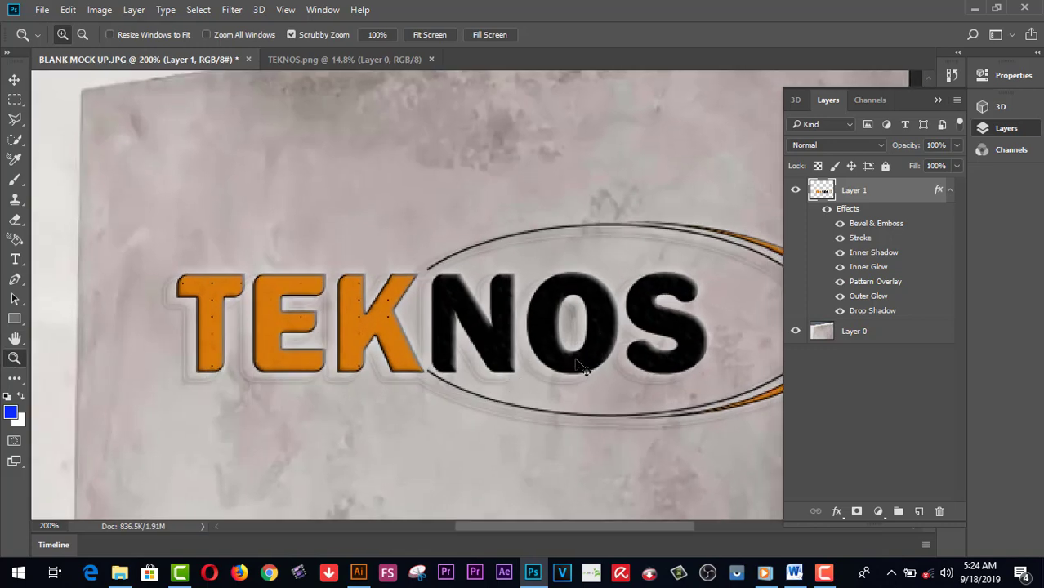
left_click(617, 346, "alt")
left_click(604, 347, "alt")
left_click(593, 344, "alt")
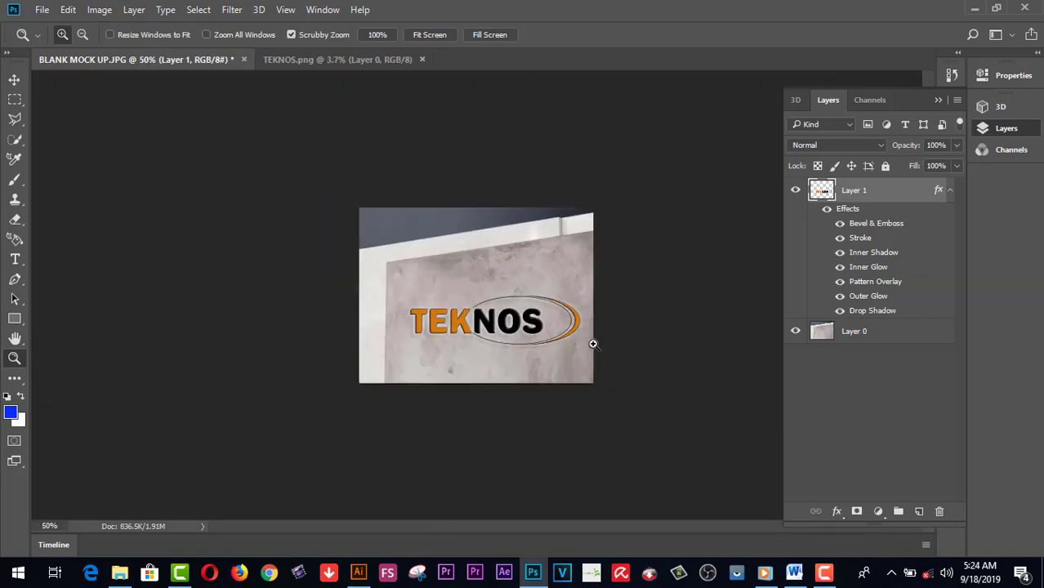
left_click(821, 571)
left_click(972, 506)
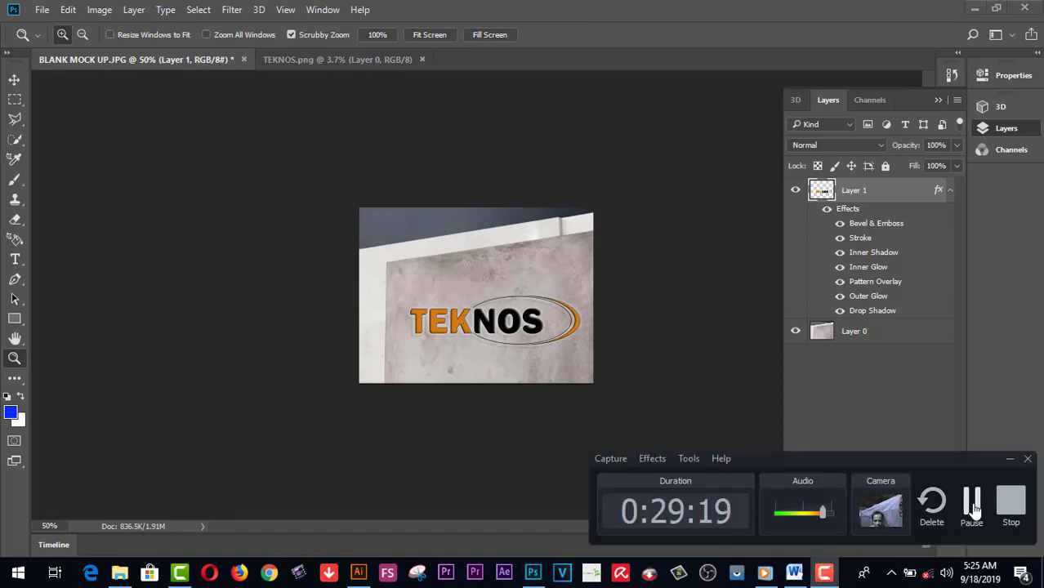